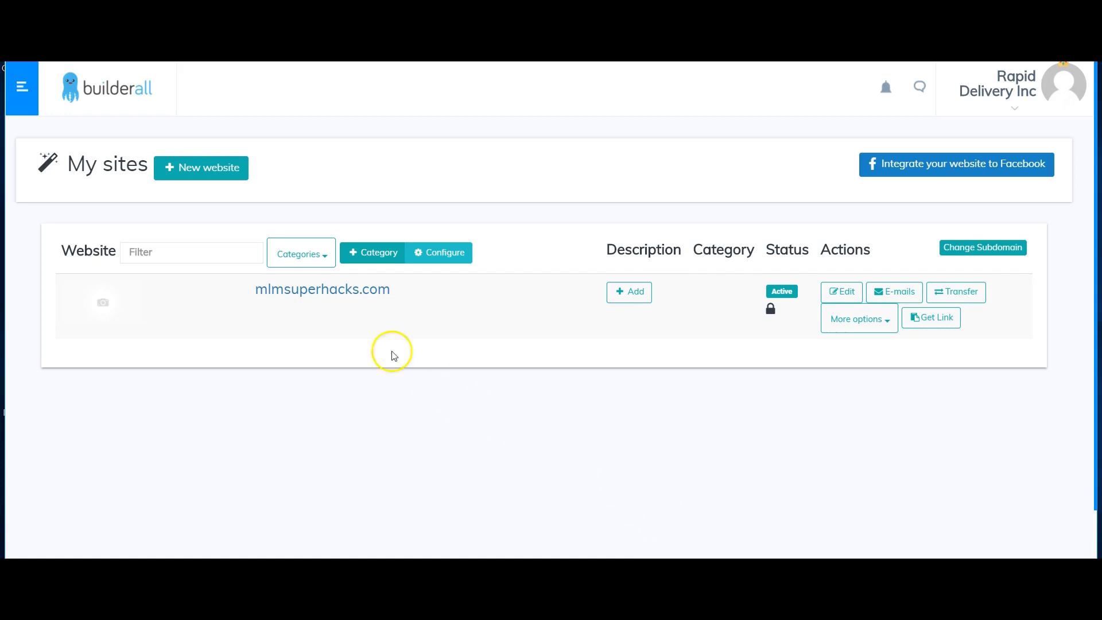
Expand the side navigation and go to the Builderall office home page
{"action": "left_click", "coordinate": [20, 89]}
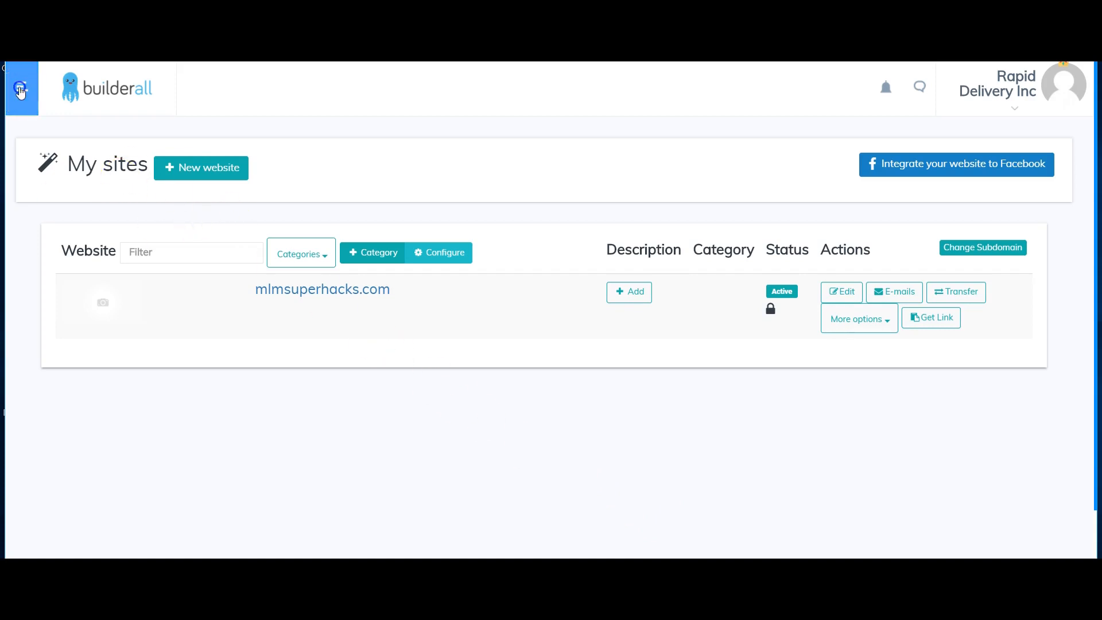
{"action": "left_click", "coordinate": [138, 99]}
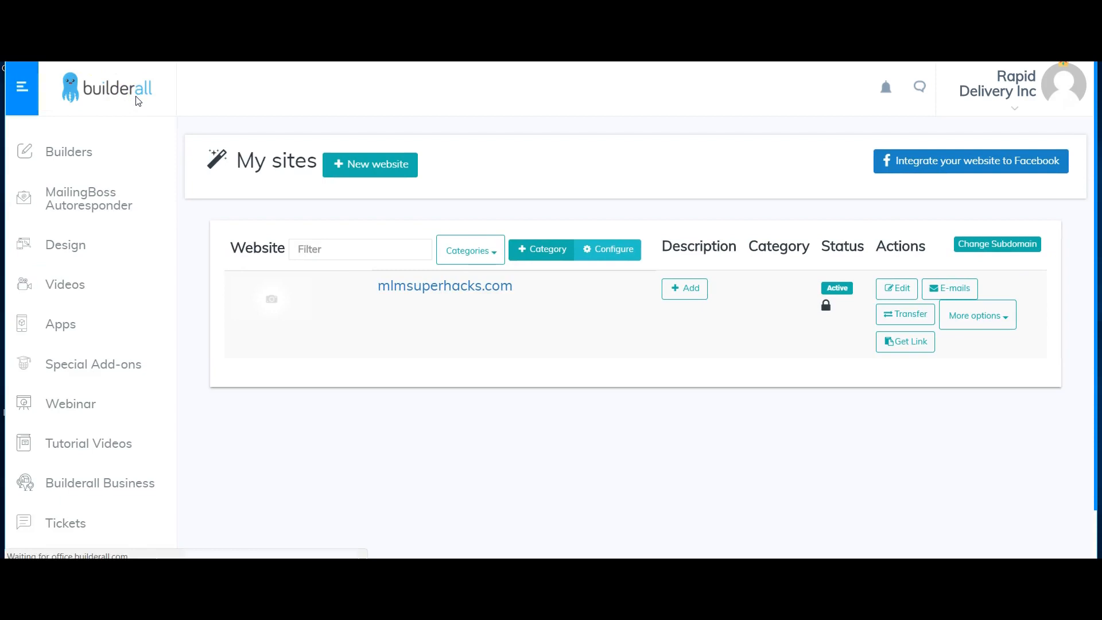
{"action": "left_click", "coordinate": [142, 92]}
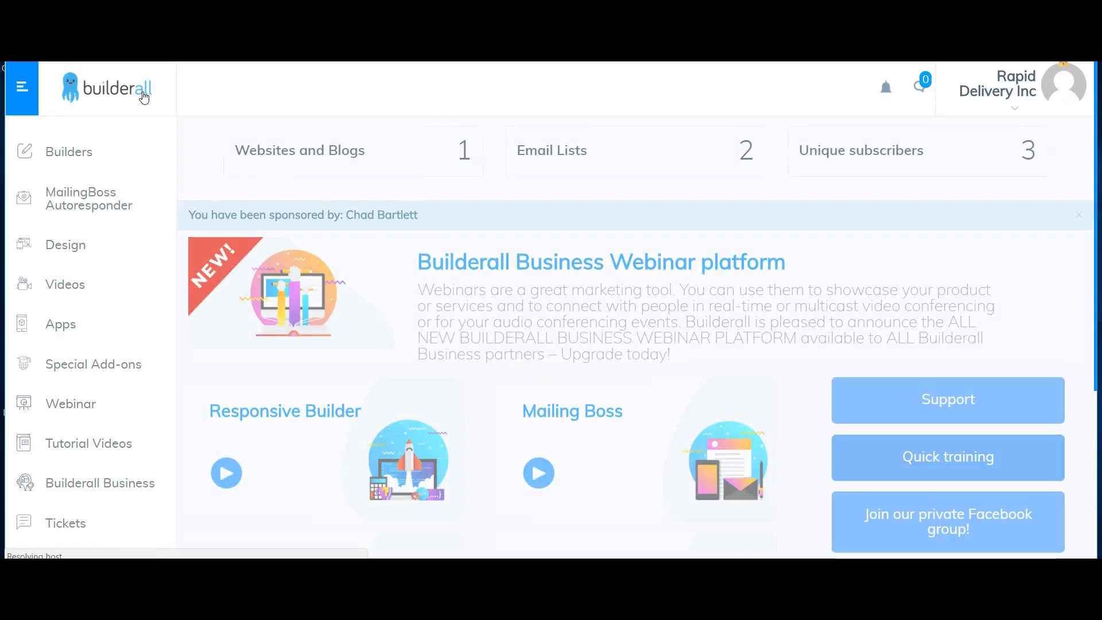
Open the My sites list of the Drag and Drop Pixel Perfect builder
{"action": "left_click", "coordinate": [71, 152]}
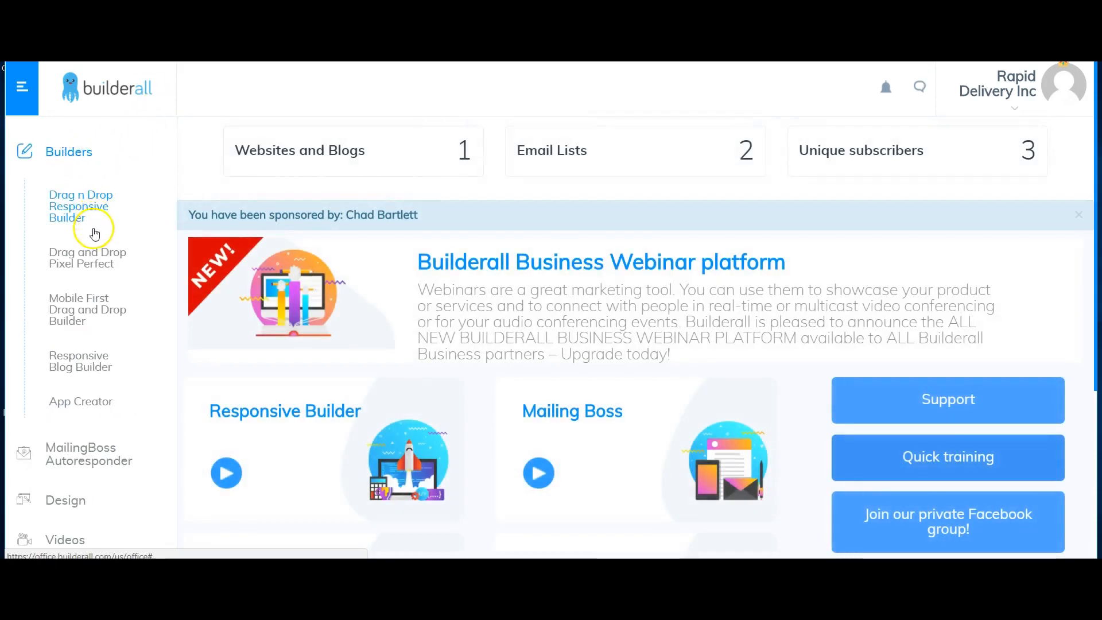
{"action": "left_click", "coordinate": [81, 265]}
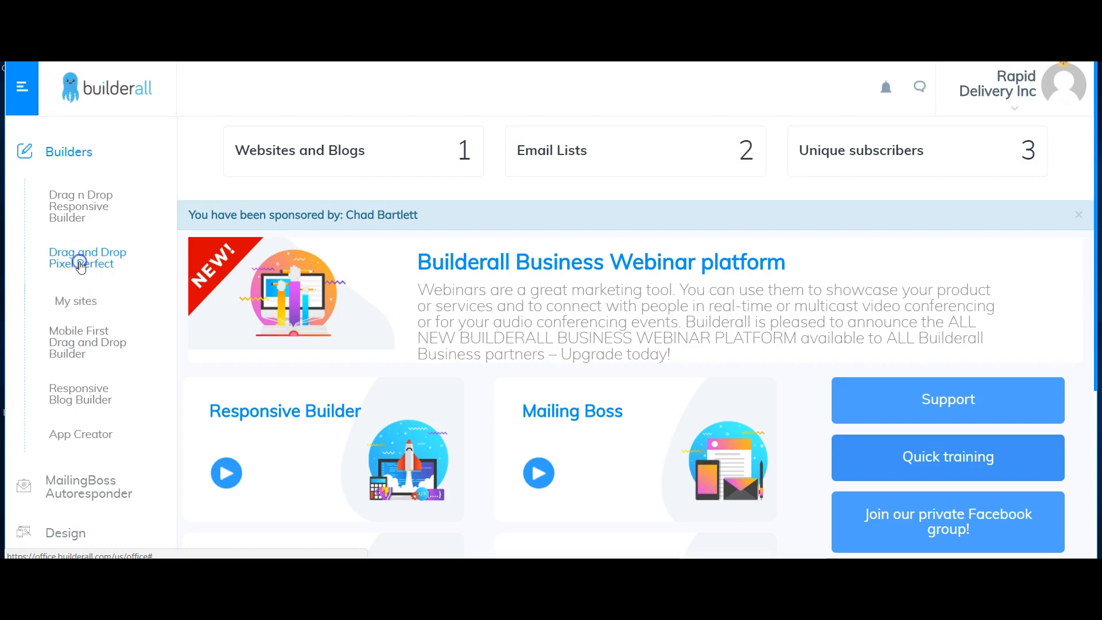
{"action": "left_click", "coordinate": [87, 308]}
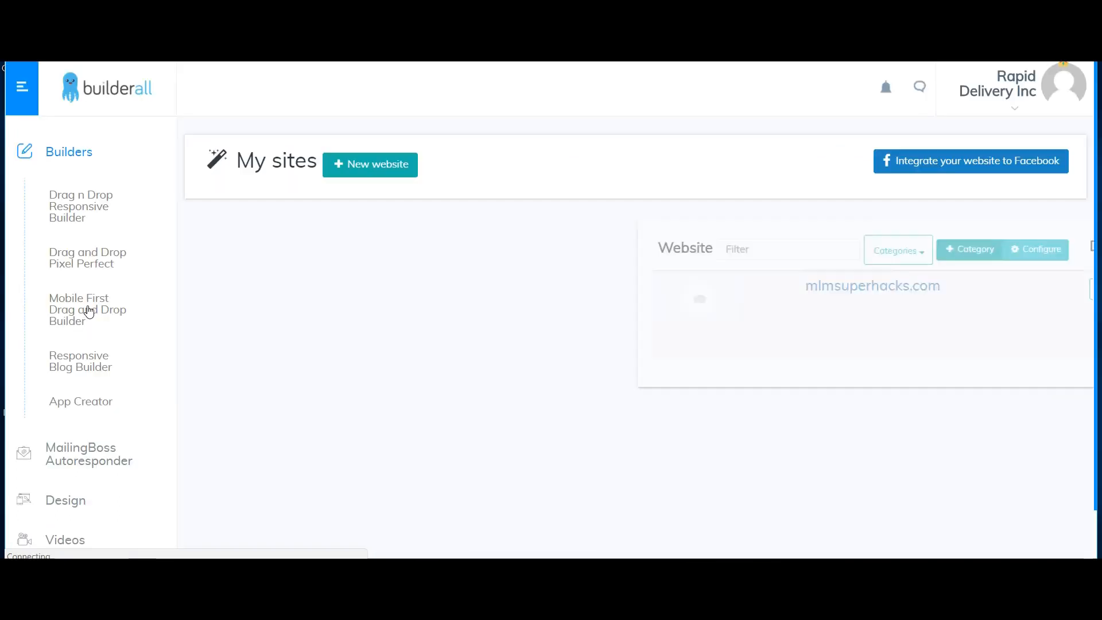
{"action": "left_click", "coordinate": [112, 313]}
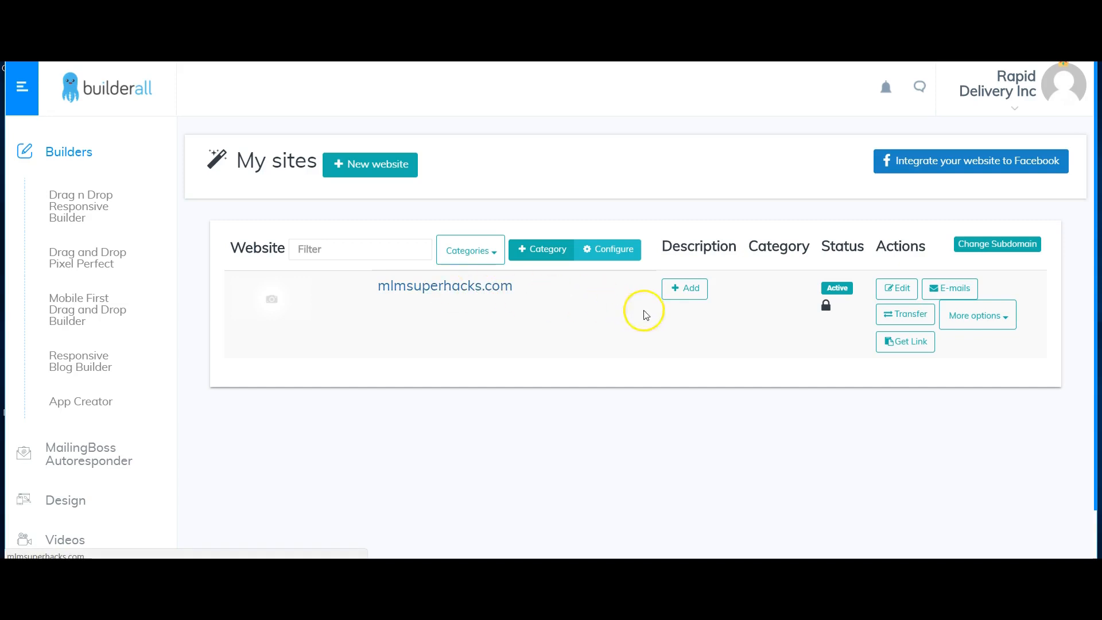
Open mlmsuperhacks.com for editing and hide the rulers and guide lines on the Home page
{"action": "left_click", "coordinate": [895, 292]}
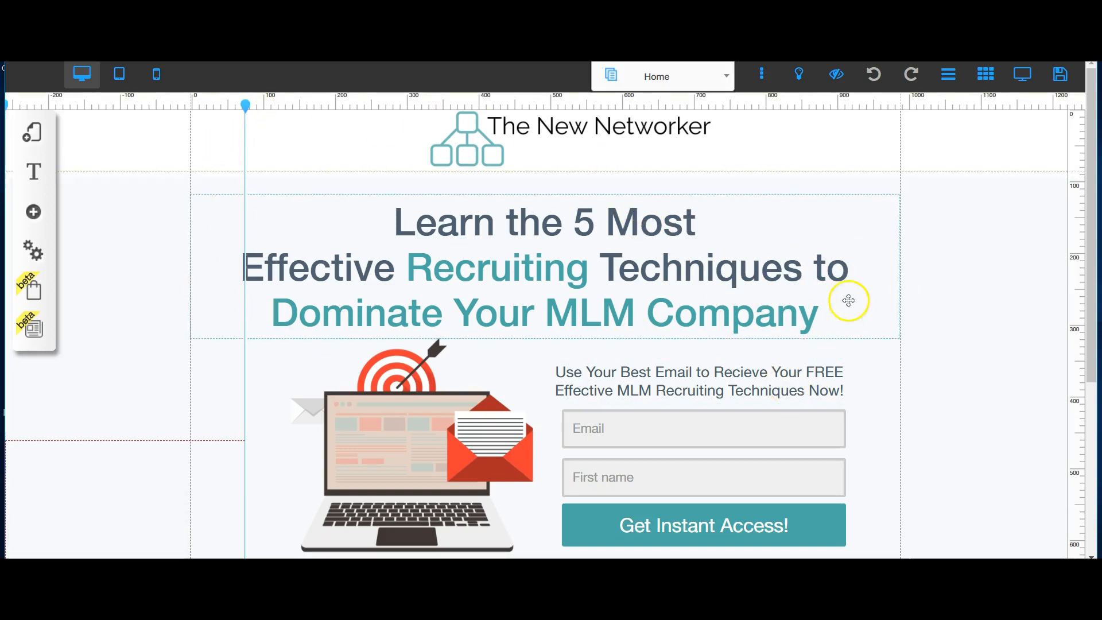
{"action": "left_click", "coordinate": [984, 81]}
{"action": "left_click", "coordinate": [948, 77]}
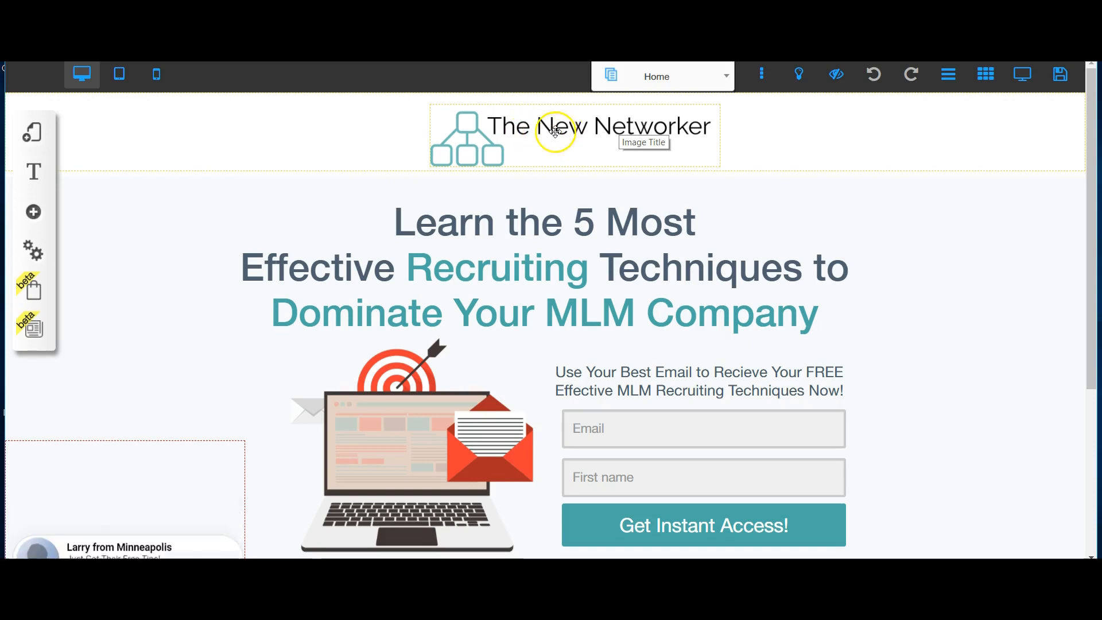
Open the digital files repository to change the header's The New Networker logo image
{"action": "left_click", "coordinate": [555, 132]}
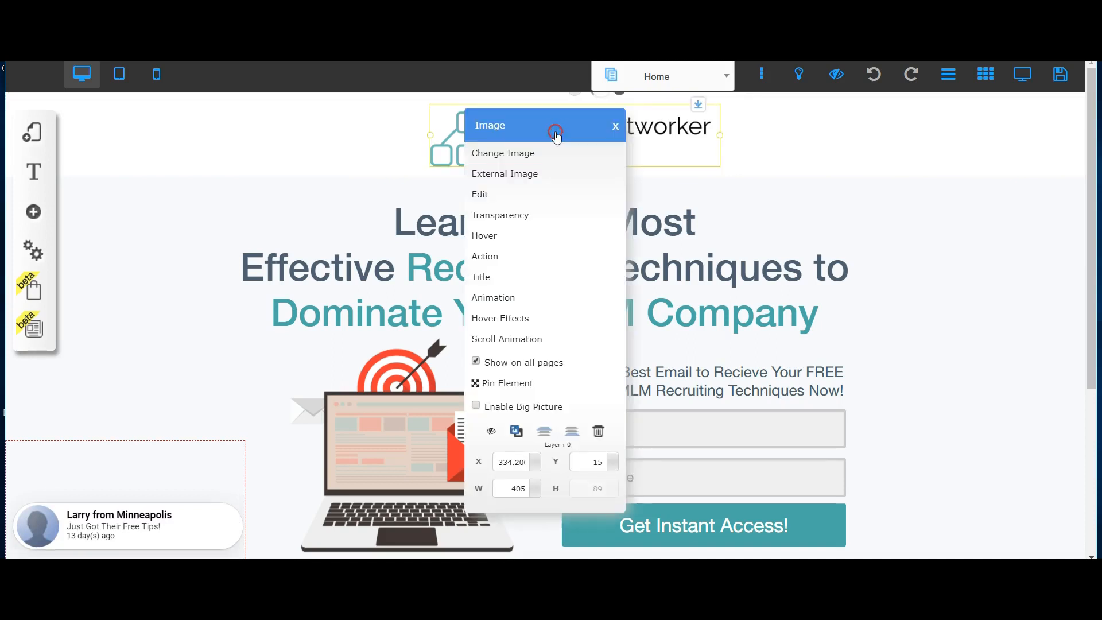
{"action": "left_click", "coordinate": [529, 154]}
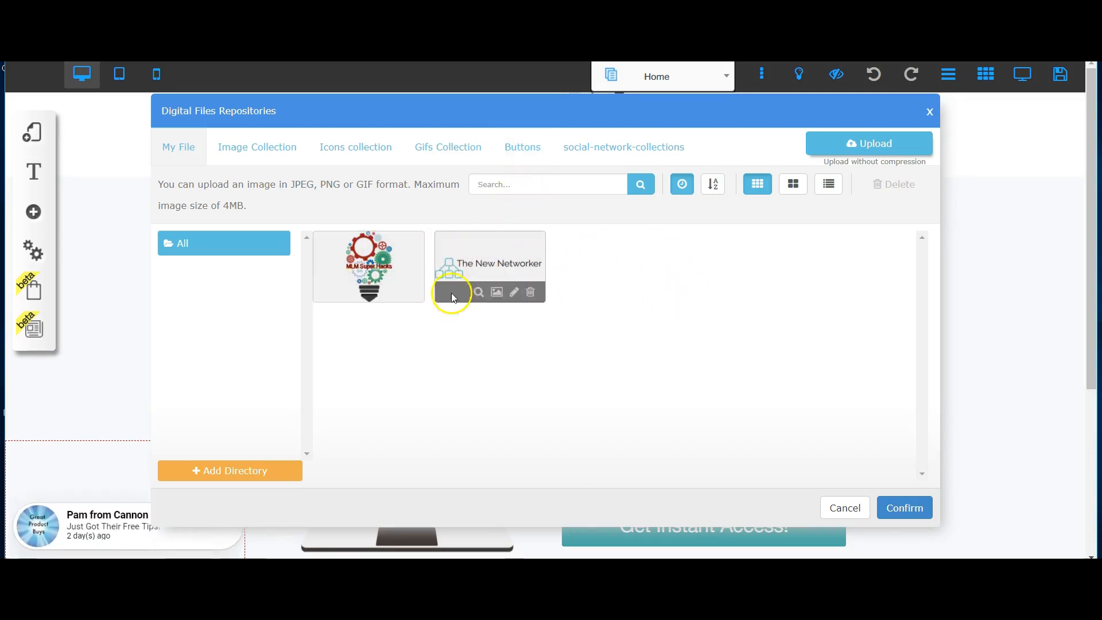
{"action": "left_click", "coordinate": [871, 151]}
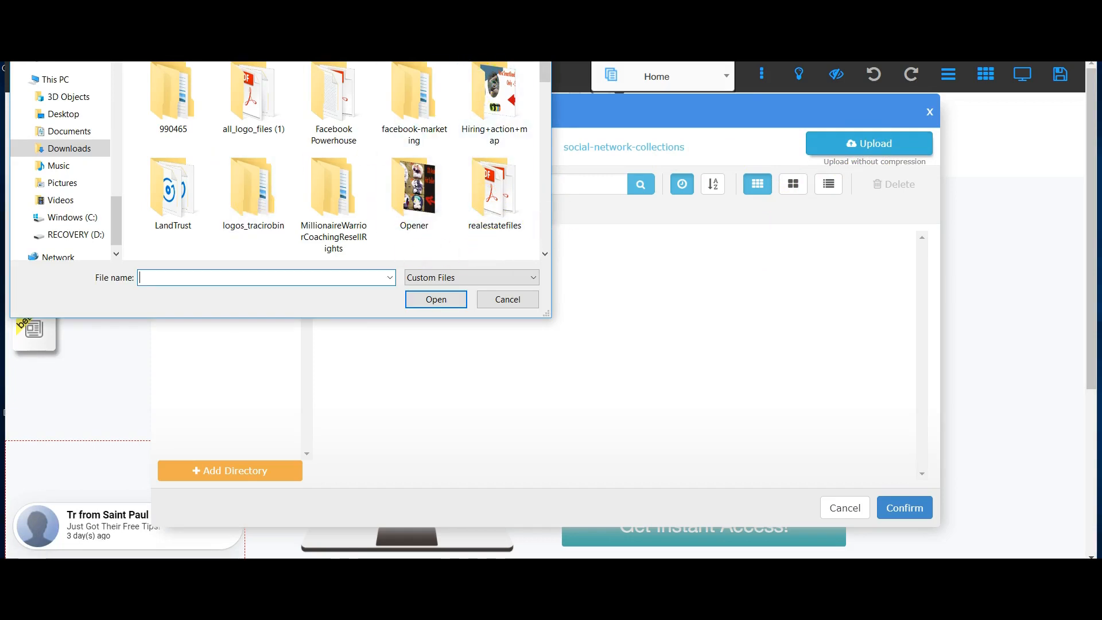
{"action": "left_click", "coordinate": [537, 35]}
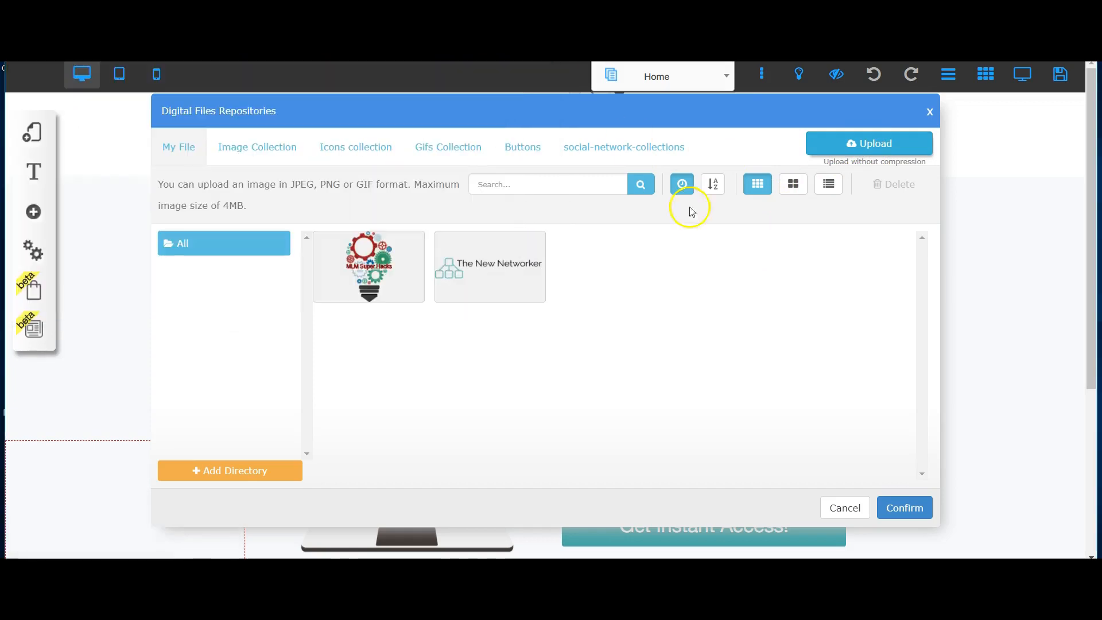
Upload the tribal-1009217 image from the Downloads folder to the file repository
{"action": "left_click", "coordinate": [876, 150]}
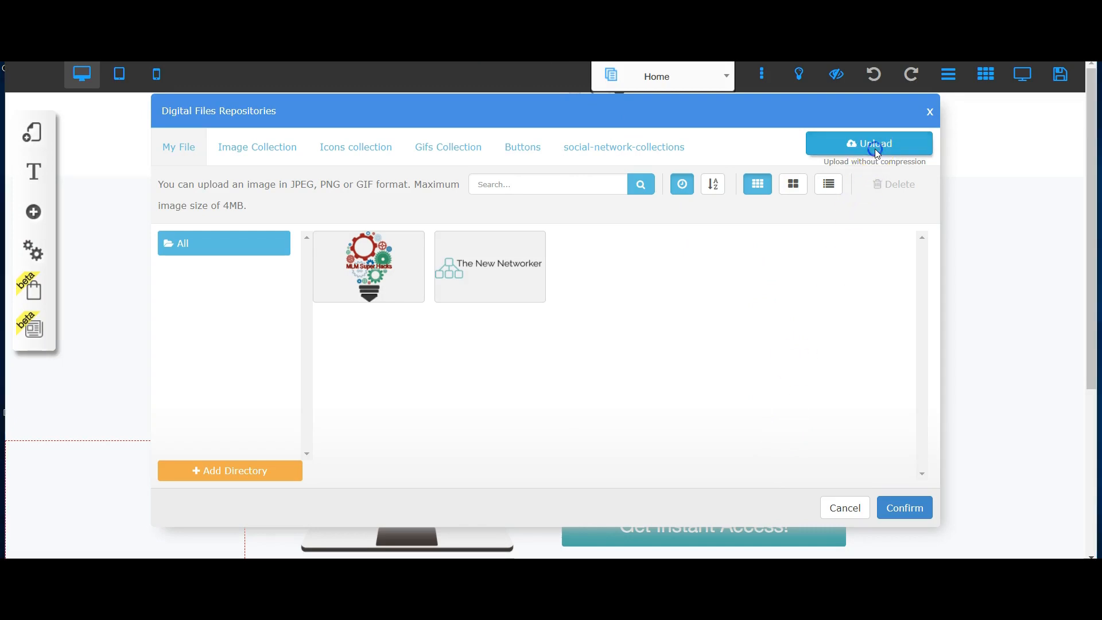
{"action": "scroll", "coordinate": [279, 161], "scroll_direction": "down", "scroll_amount": 3}
{"action": "scroll", "coordinate": [279, 164], "scroll_direction": "down", "scroll_amount": 6}
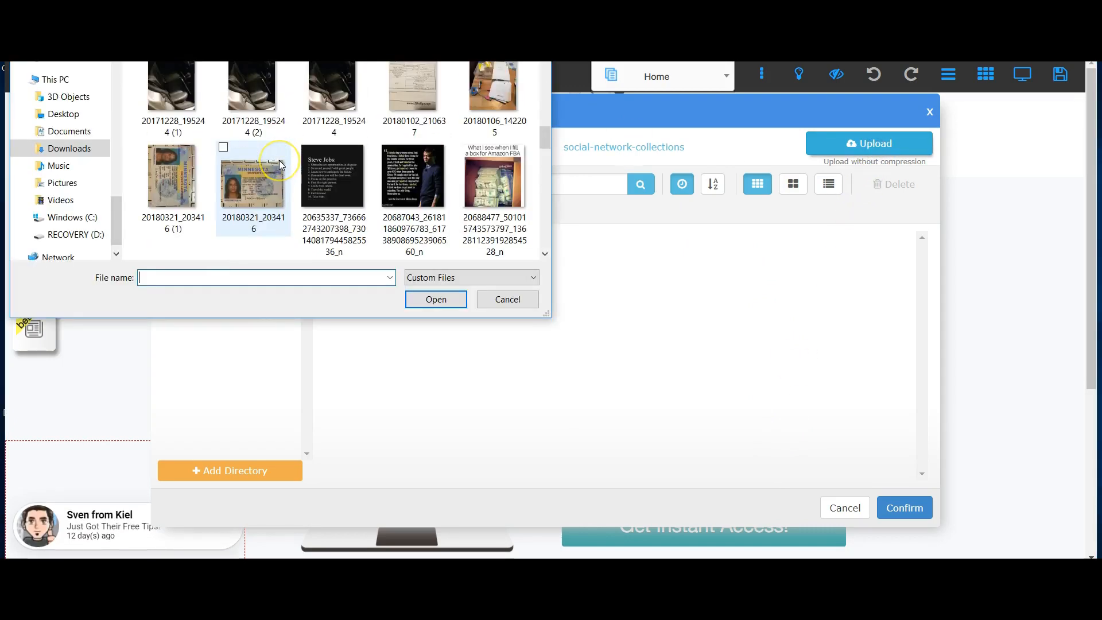
{"action": "scroll", "coordinate": [281, 165], "scroll_direction": "up", "scroll_amount": 3}
{"action": "scroll", "coordinate": [282, 164], "scroll_direction": "down", "scroll_amount": 8}
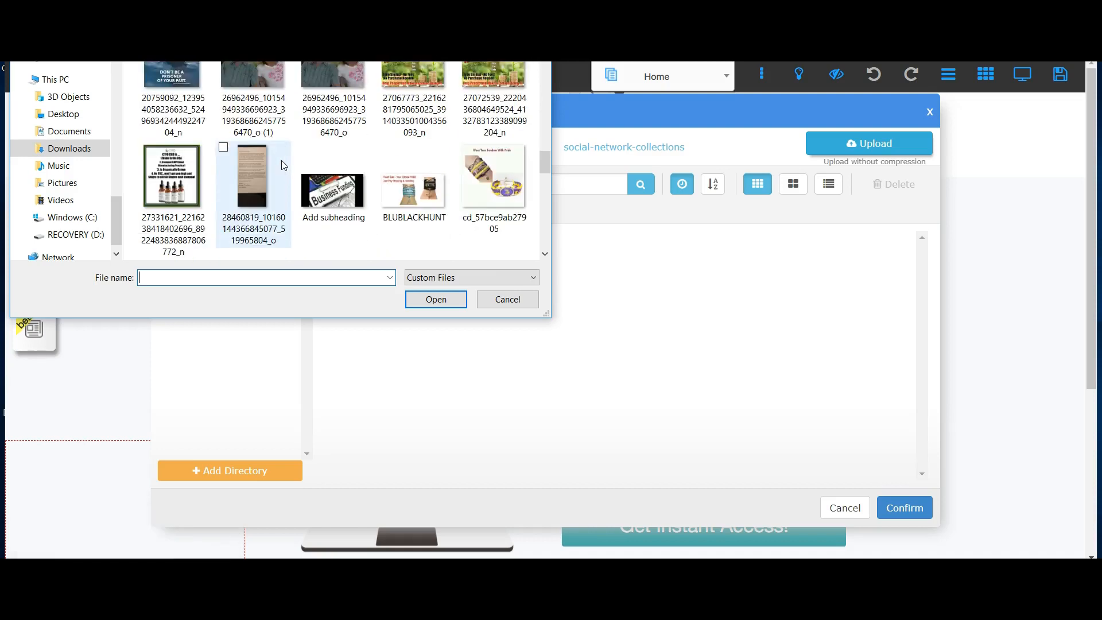
{"action": "scroll", "coordinate": [282, 165], "scroll_direction": "down", "scroll_amount": 1}
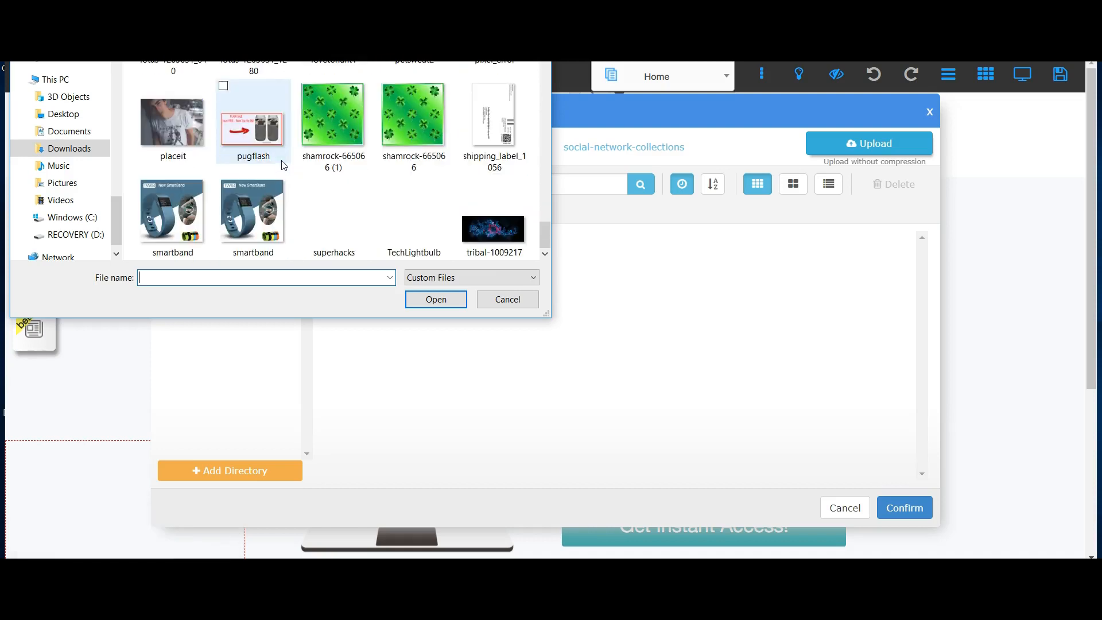
{"action": "scroll", "coordinate": [353, 187], "scroll_direction": "up", "scroll_amount": 1}
{"action": "scroll", "coordinate": [353, 186], "scroll_direction": "down", "scroll_amount": 1}
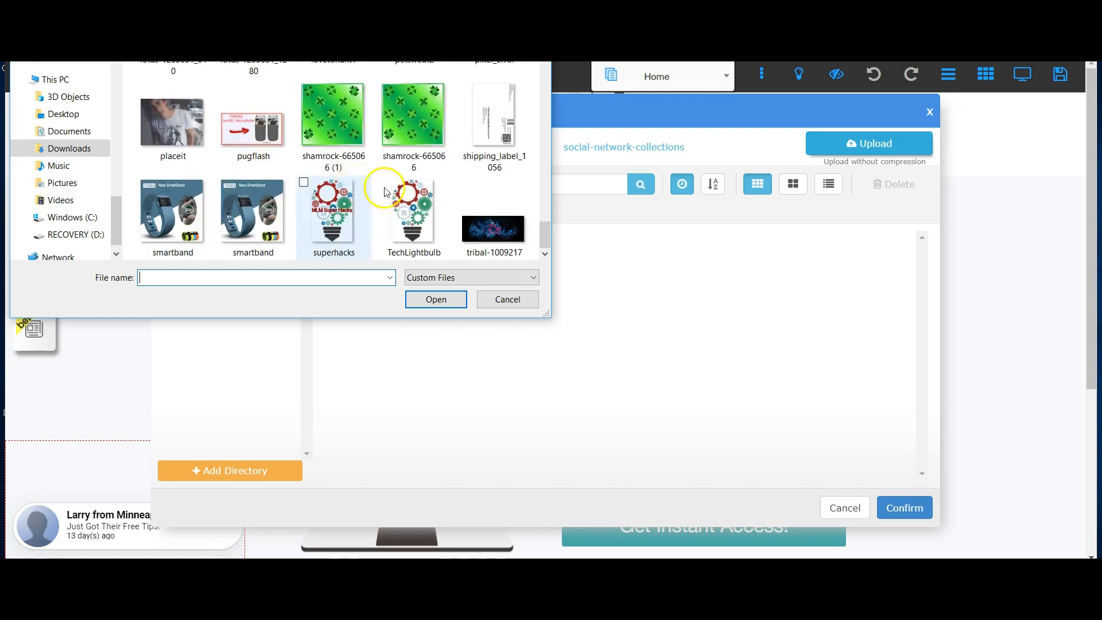
{"action": "double_click", "coordinate": [492, 240]}
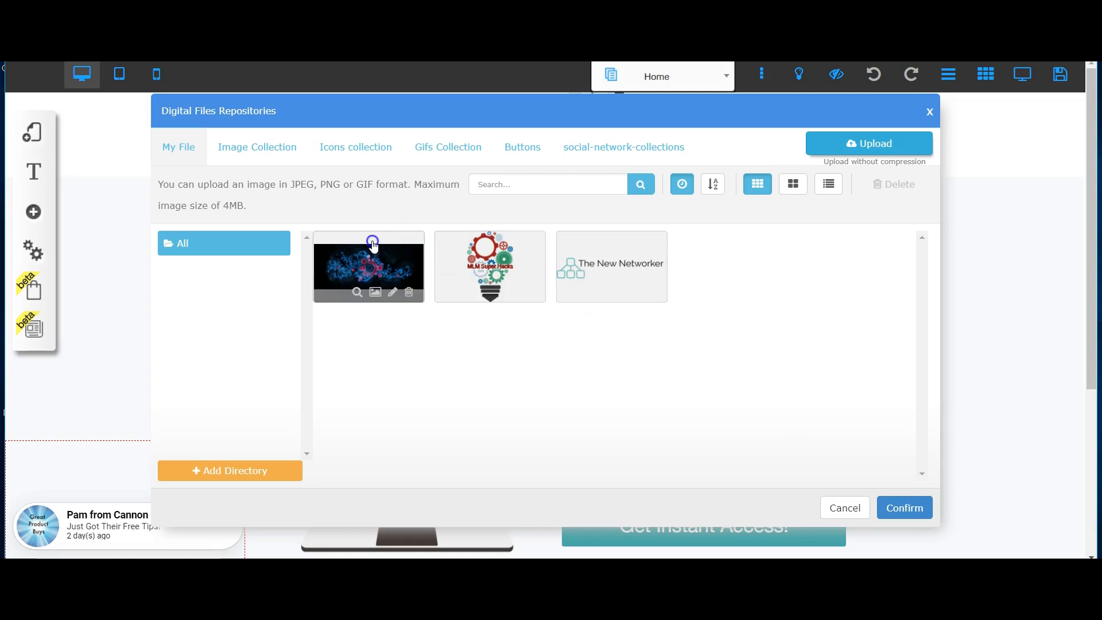
Open the rename dialog of the uploaded tribal-1009217 image and confirm its existing name
{"action": "left_click", "coordinate": [393, 294]}
{"action": "left_click", "coordinate": [536, 325]}
{"action": "left_click", "coordinate": [615, 356]}
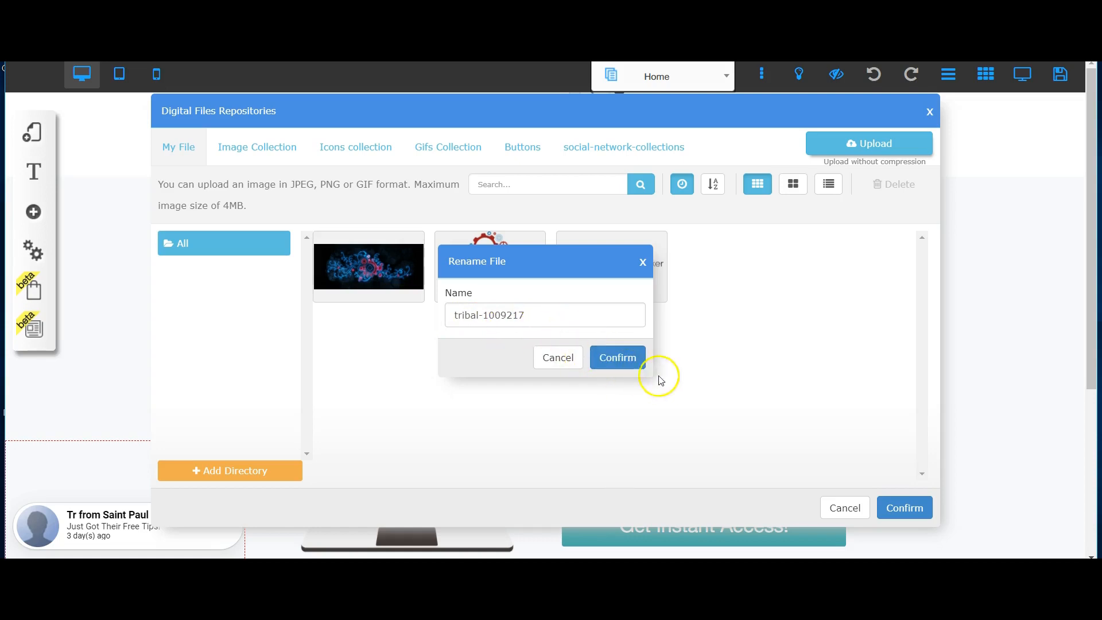
Try to open the tribal-1009217 image in the photo editor, and undo the replacement of the header logo
{"action": "mouse_move", "coordinate": [396, 289]}
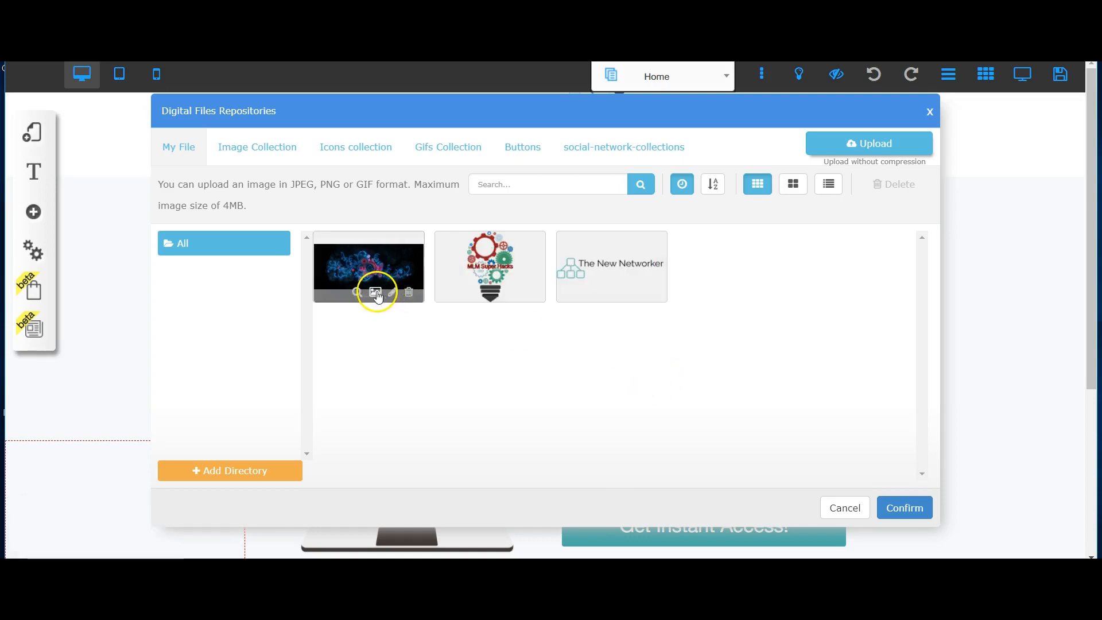
{"action": "left_click", "coordinate": [374, 294]}
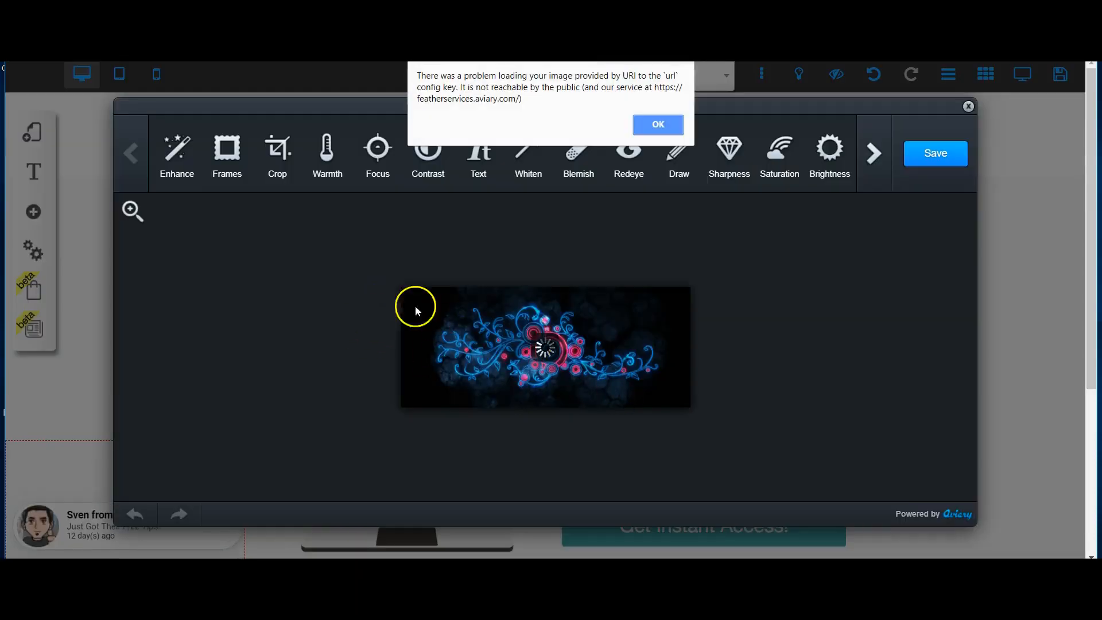
{"action": "left_click", "coordinate": [655, 123]}
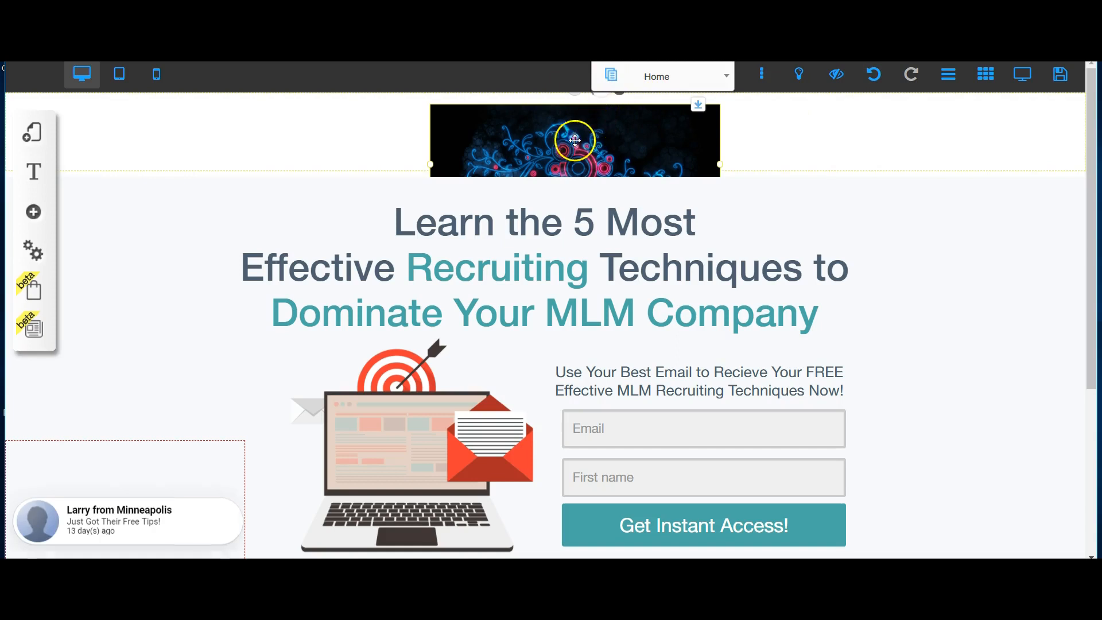
{"action": "left_click", "coordinate": [874, 75]}
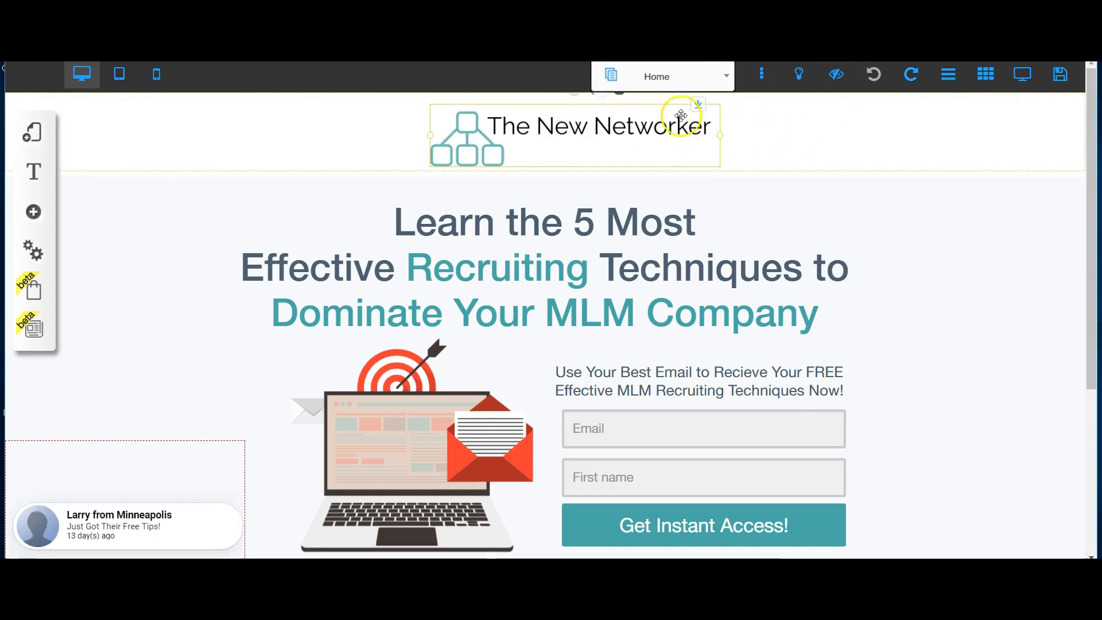
Try again to edit and save tribal-1009217 as the header logo image, and undo the logo replacement
{"action": "left_click", "coordinate": [645, 135]}
{"action": "left_click", "coordinate": [532, 154]}
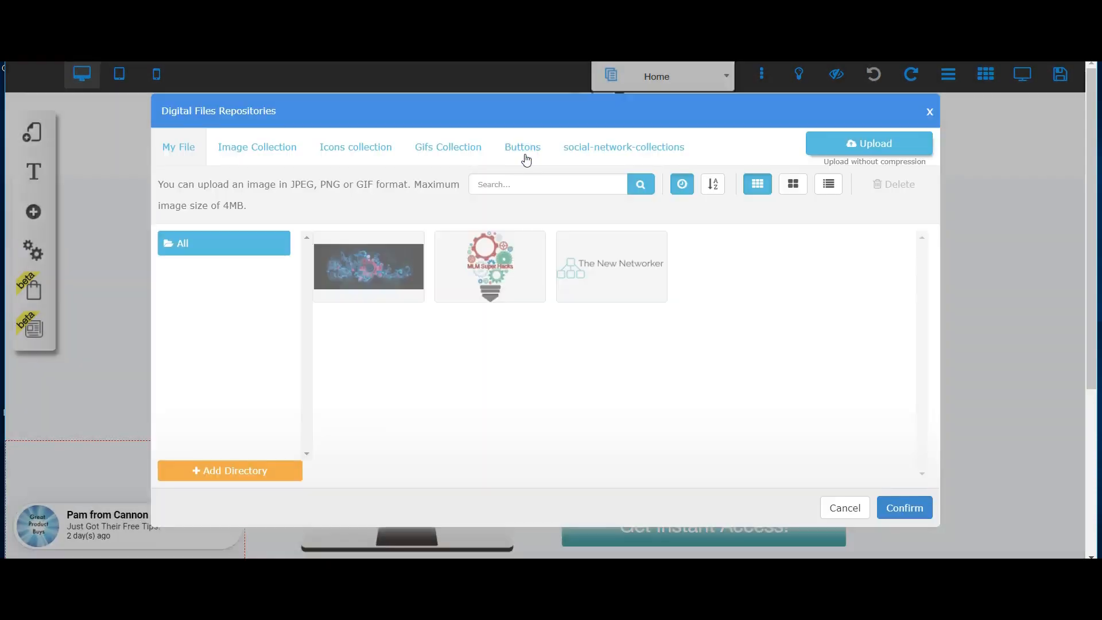
{"action": "left_click", "coordinate": [375, 293]}
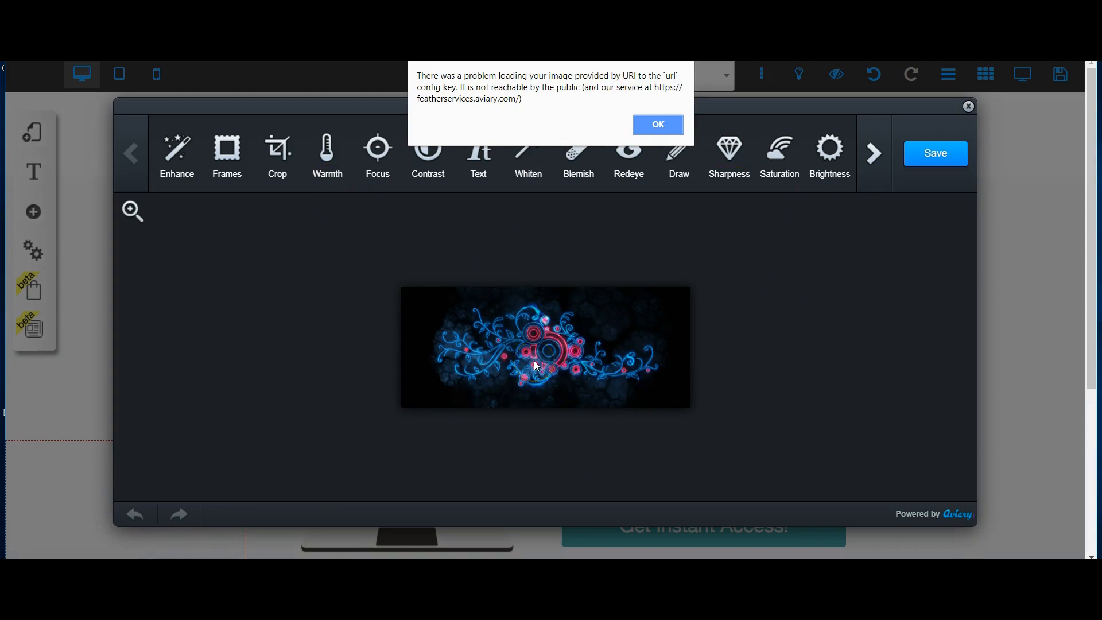
{"action": "left_click", "coordinate": [926, 148]}
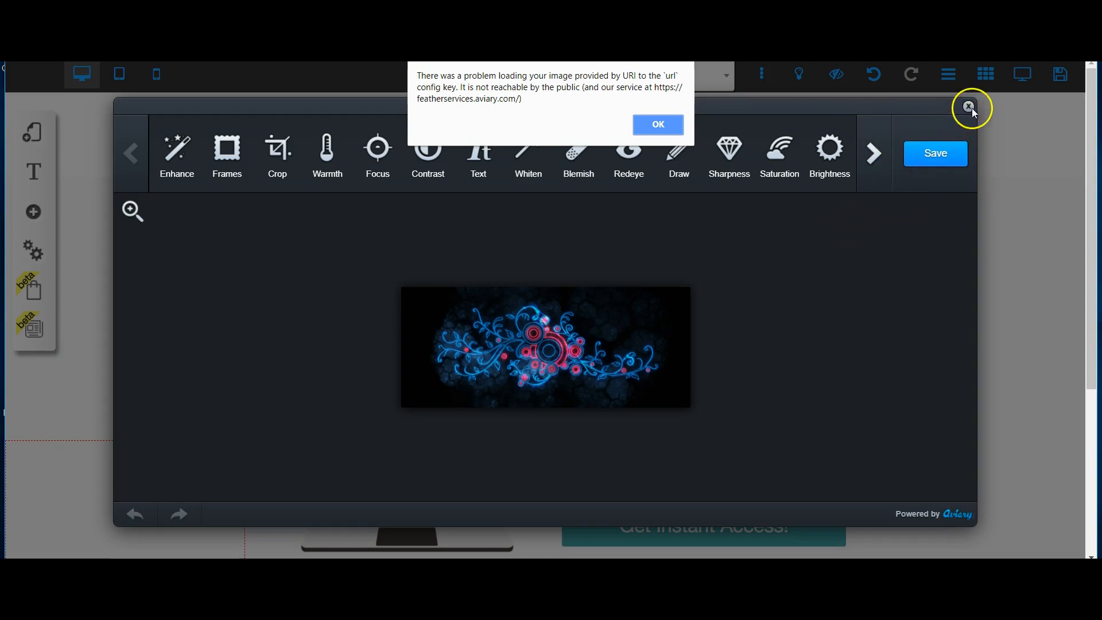
{"action": "left_click", "coordinate": [954, 155]}
{"action": "left_click", "coordinate": [648, 120]}
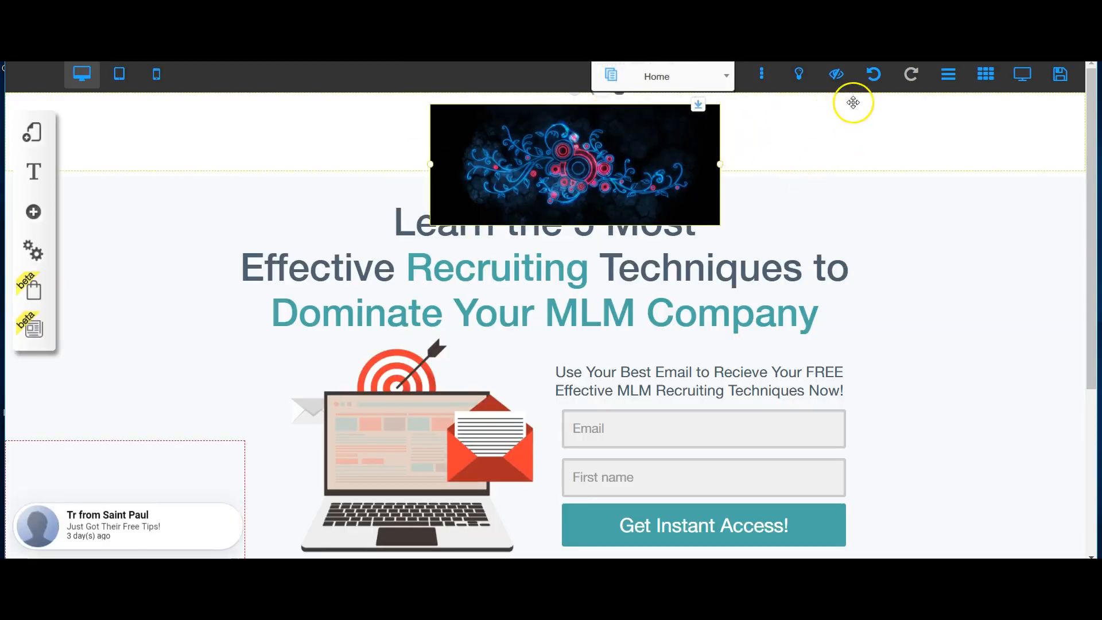
{"action": "left_click", "coordinate": [871, 79]}
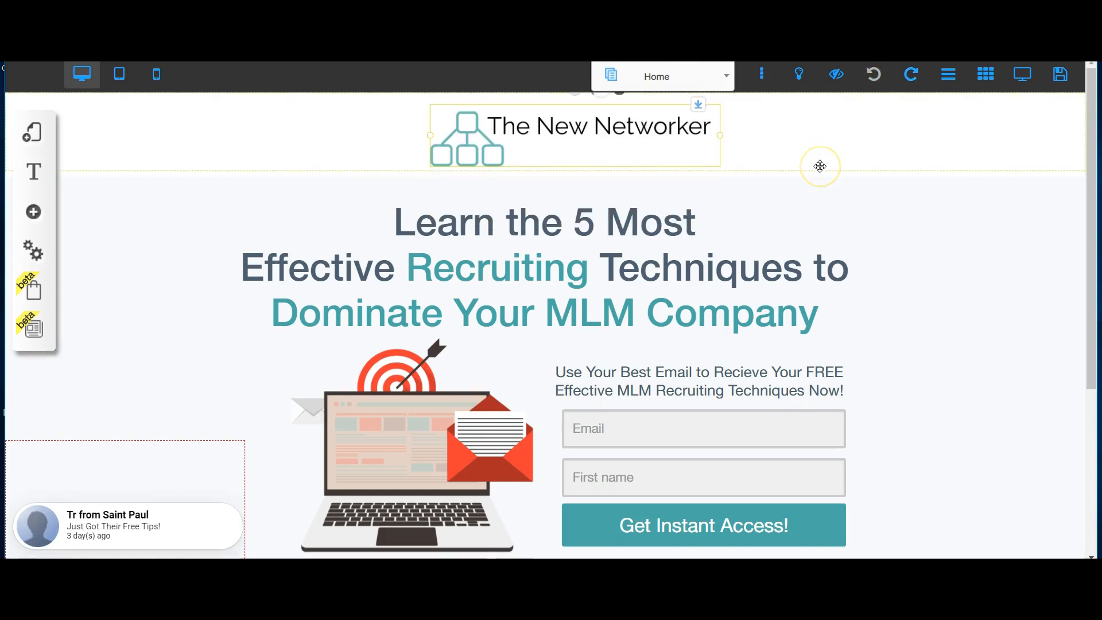
Move the "Learn the 5 Most Effective Recruiting Techniques" headline slightly up on the page
{"action": "scroll", "coordinate": [820, 167], "scroll_direction": "down", "scroll_amount": 1}
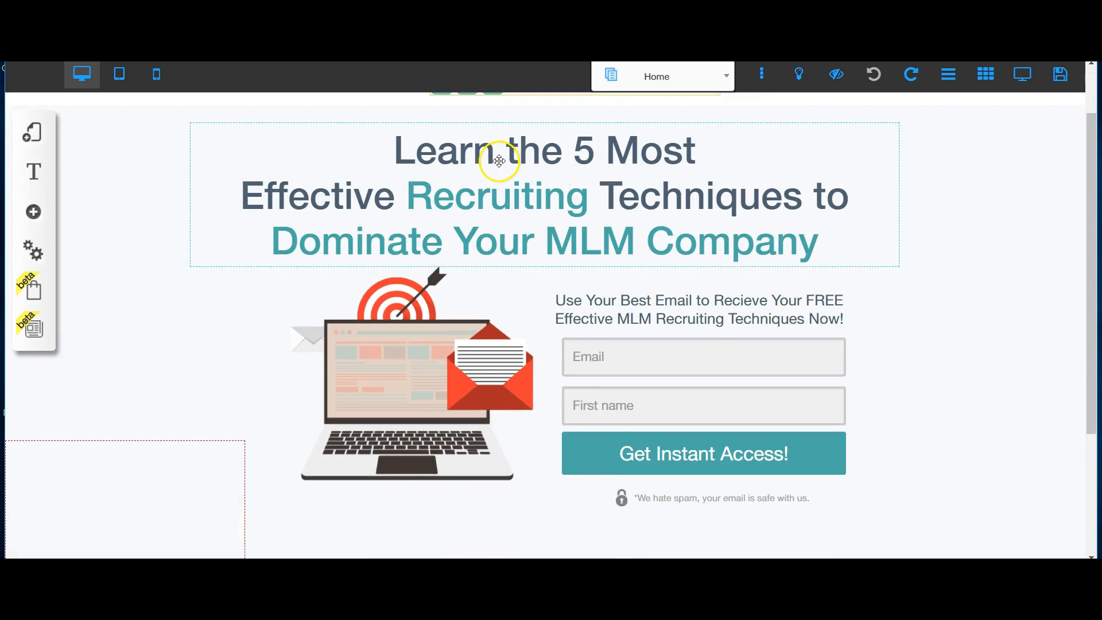
{"action": "scroll", "coordinate": [746, 221], "scroll_direction": "up", "scroll_amount": 1}
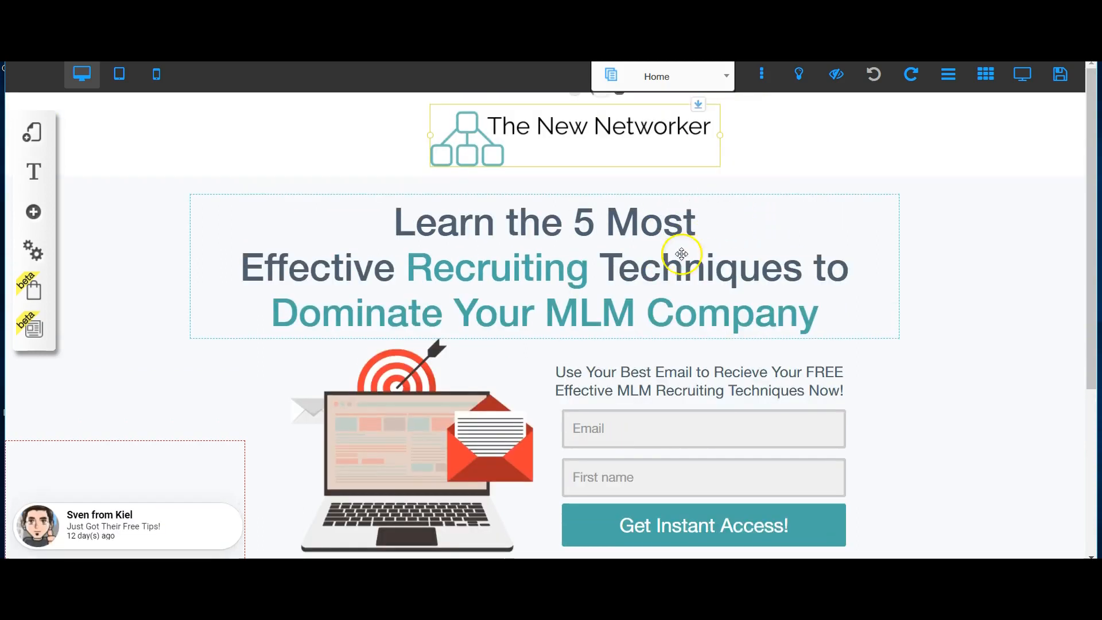
{"action": "left_click", "coordinate": [763, 237]}
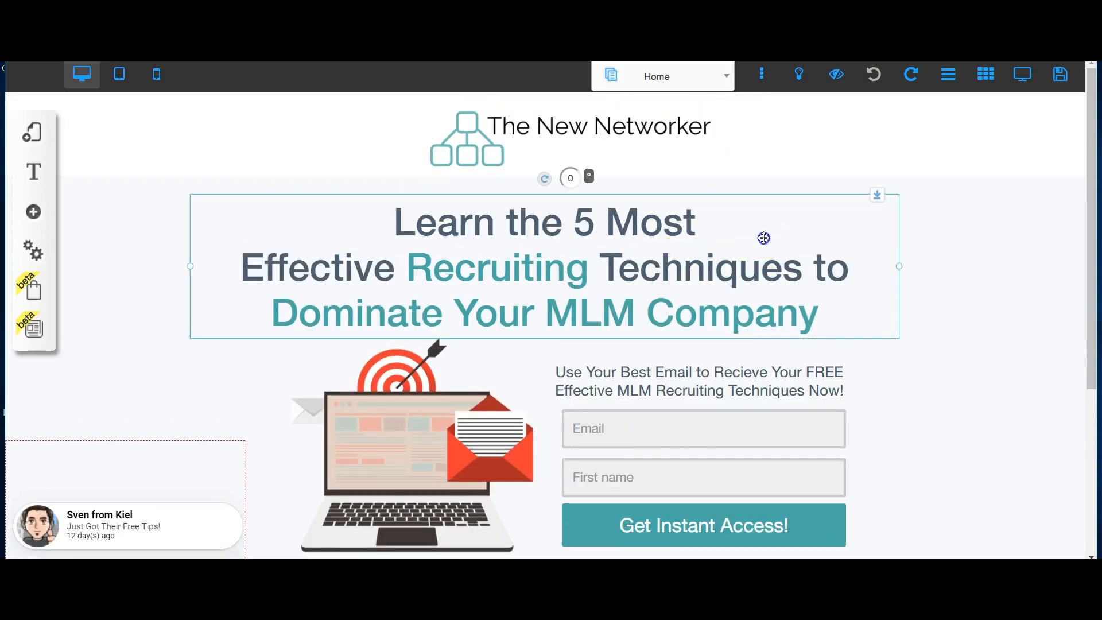
{"action": "mouse_move", "coordinate": [763, 237]}
{"action": "left_mouse_down"}
{"action": "mouse_move", "coordinate": [778, 239]}
{"action": "mouse_move", "coordinate": [742, 231]}
{"action": "mouse_move", "coordinate": [773, 229]}
{"action": "mouse_move", "coordinate": [761, 231]}
{"action": "left_mouse_up"}
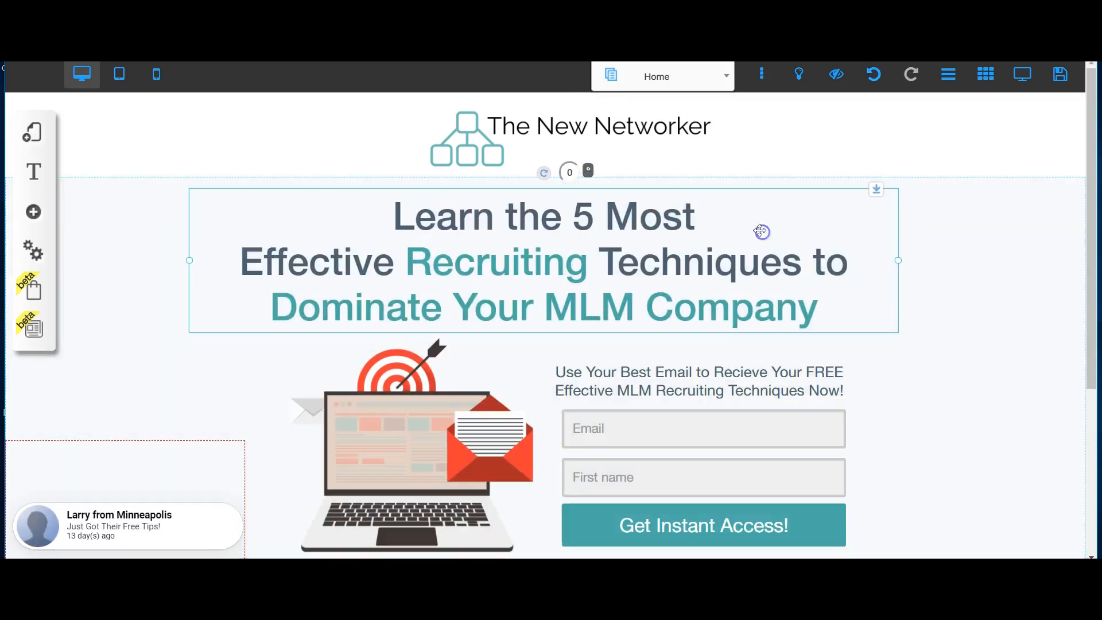
Nudge the header logo up and to the left and the headline slightly up, and undo both moves
{"action": "left_click", "coordinate": [515, 127]}
{"action": "left_click_drag", "start_coordinate": [515, 127], "coordinate": [500, 124]}
{"action": "left_click_drag", "start_coordinate": [714, 265], "coordinate": [713, 265]}
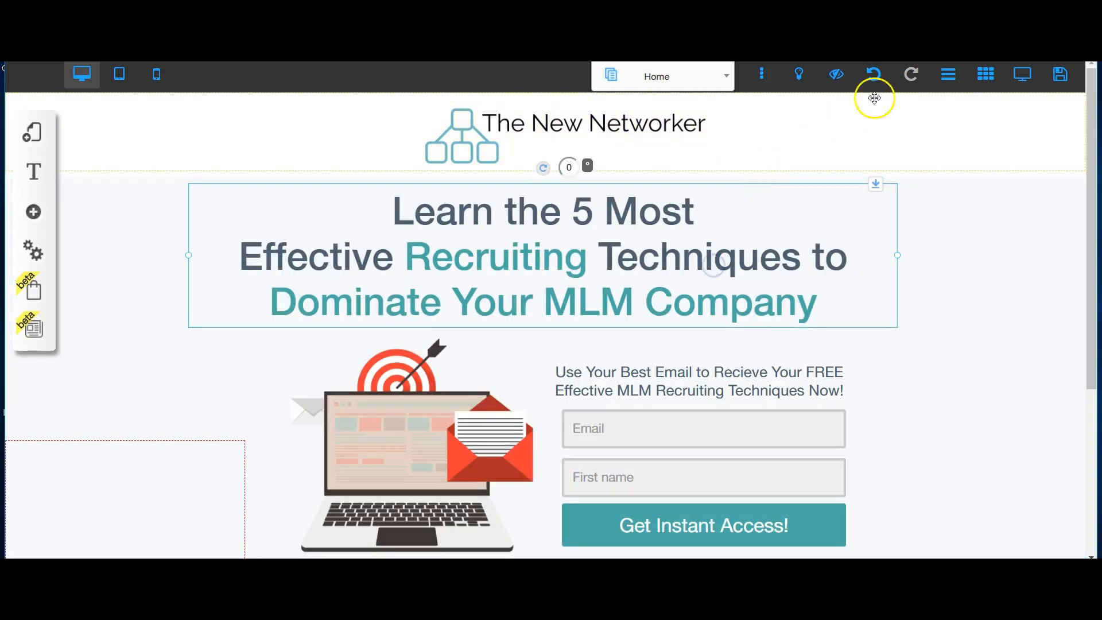
{"action": "left_click", "coordinate": [873, 79]}
{"action": "left_click", "coordinate": [873, 79]}
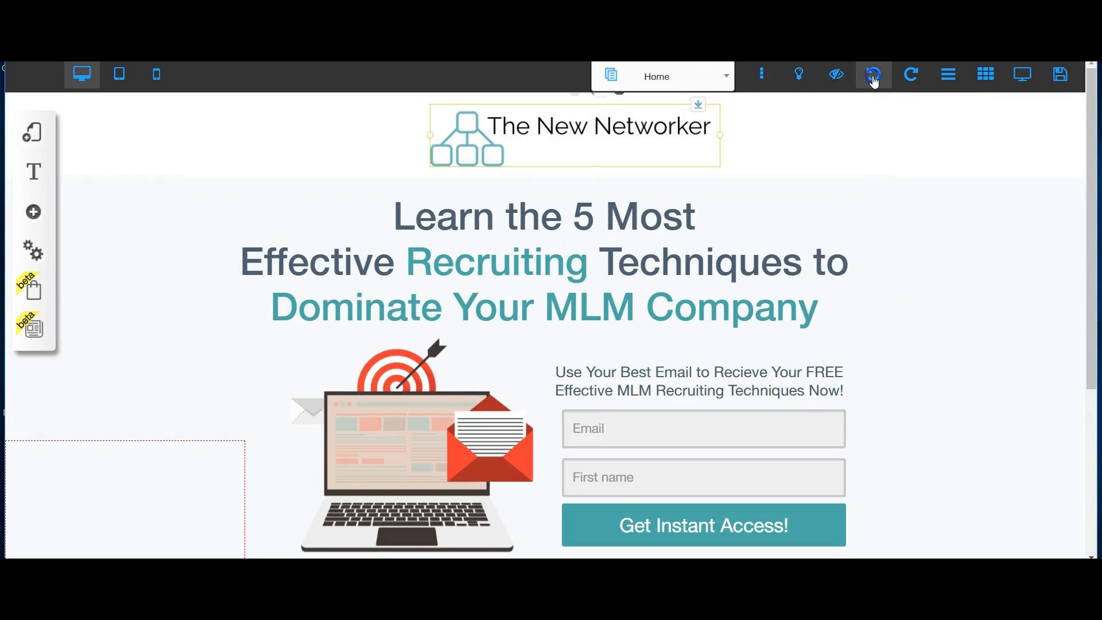
Undo the upward move of the "Learn the 5 Most Effective Recruiting Techniques" headline and look down the page to the footer
{"action": "left_click", "coordinate": [873, 80]}
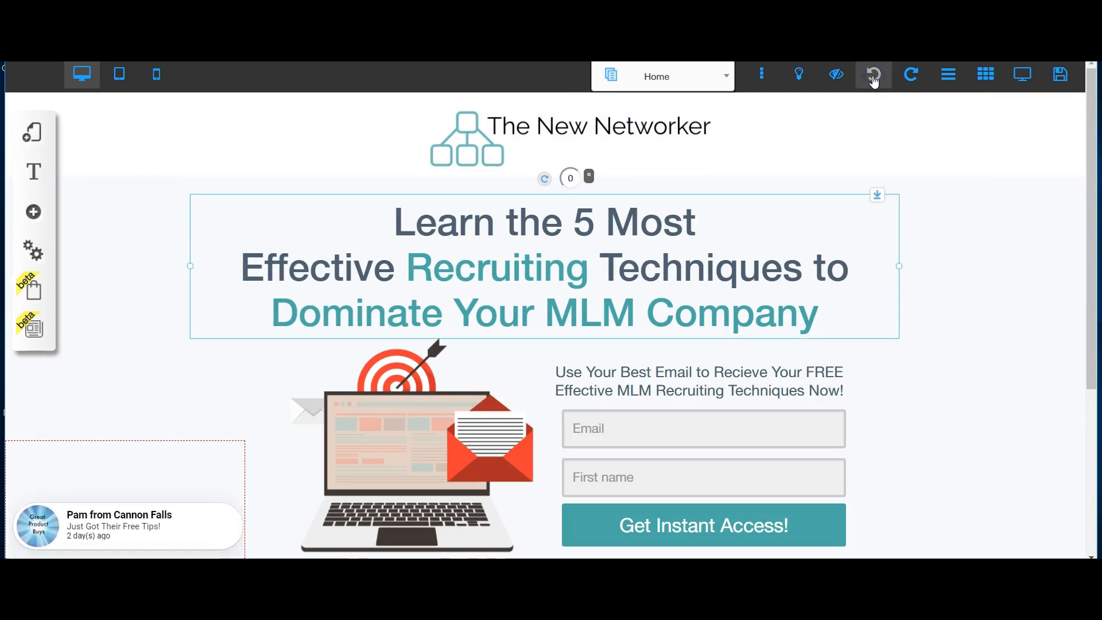
{"action": "scroll", "coordinate": [851, 180], "scroll_direction": "down", "scroll_amount": 3}
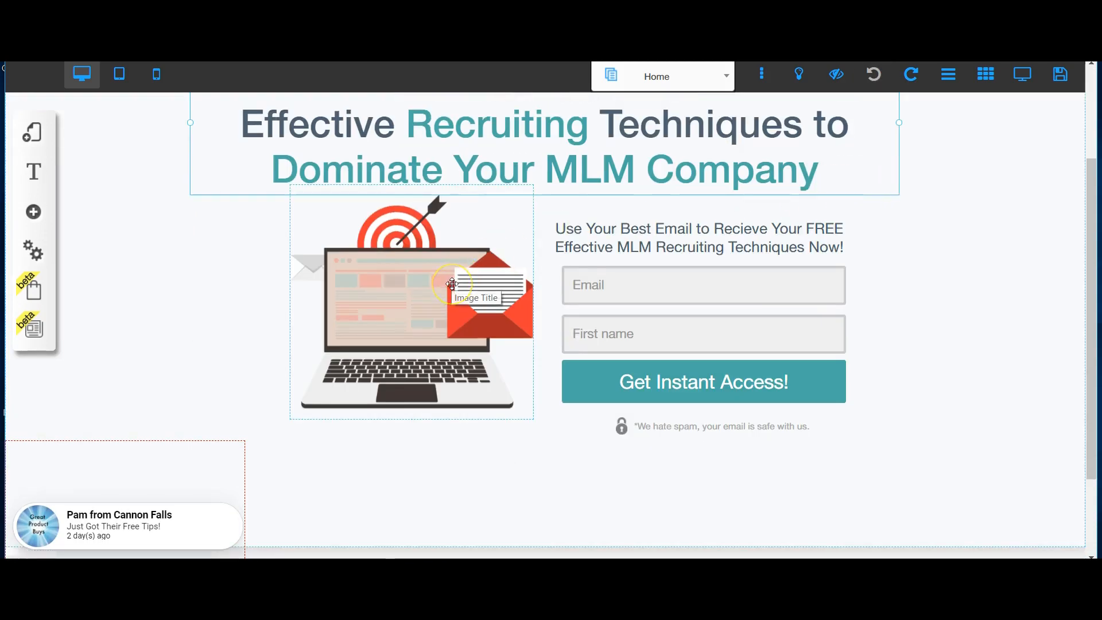
{"action": "scroll", "coordinate": [452, 283], "scroll_direction": "down", "scroll_amount": 3}
{"action": "scroll", "coordinate": [451, 321], "scroll_direction": "up", "scroll_amount": 5}
{"action": "scroll", "coordinate": [448, 364], "scroll_direction": "down", "scroll_amount": 4}
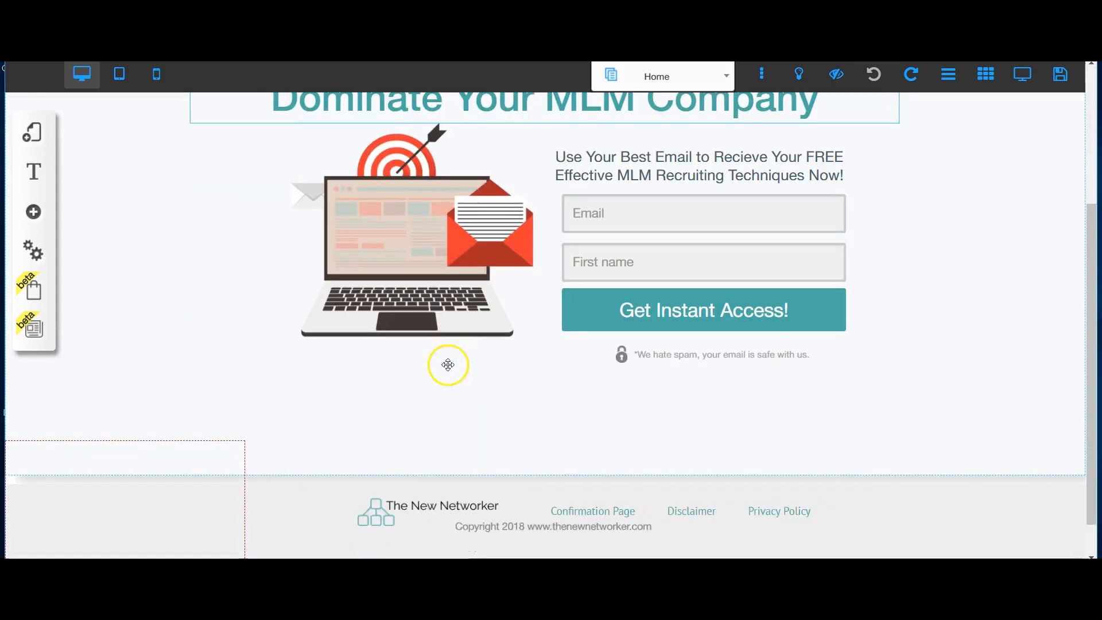
Review the editing options of the laptop illustration and of the email opt-in form, closing each without changes
{"action": "left_click", "coordinate": [442, 269]}
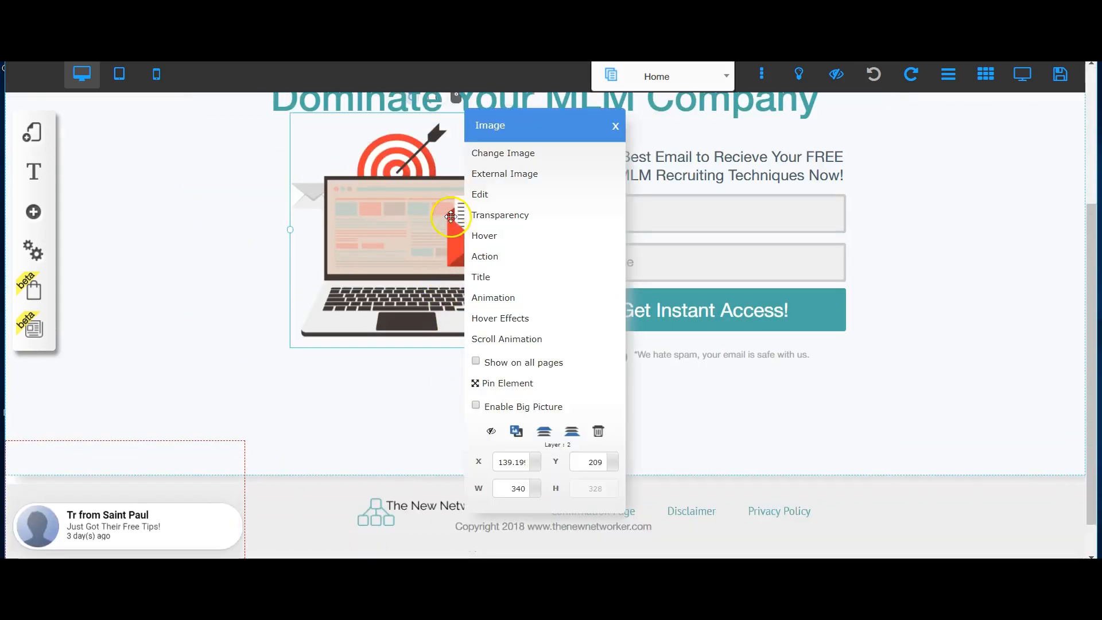
{"action": "left_click", "coordinate": [503, 165]}
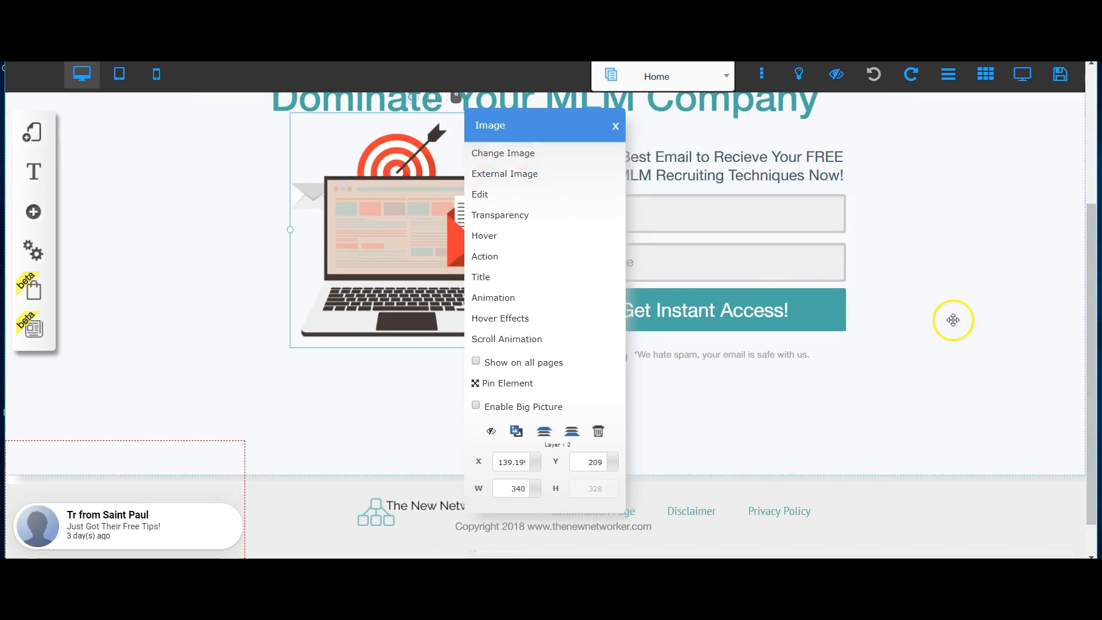
{"action": "left_click", "coordinate": [930, 322]}
{"action": "scroll", "coordinate": [930, 322], "scroll_direction": "down", "scroll_amount": 1}
{"action": "left_click", "coordinate": [455, 468]}
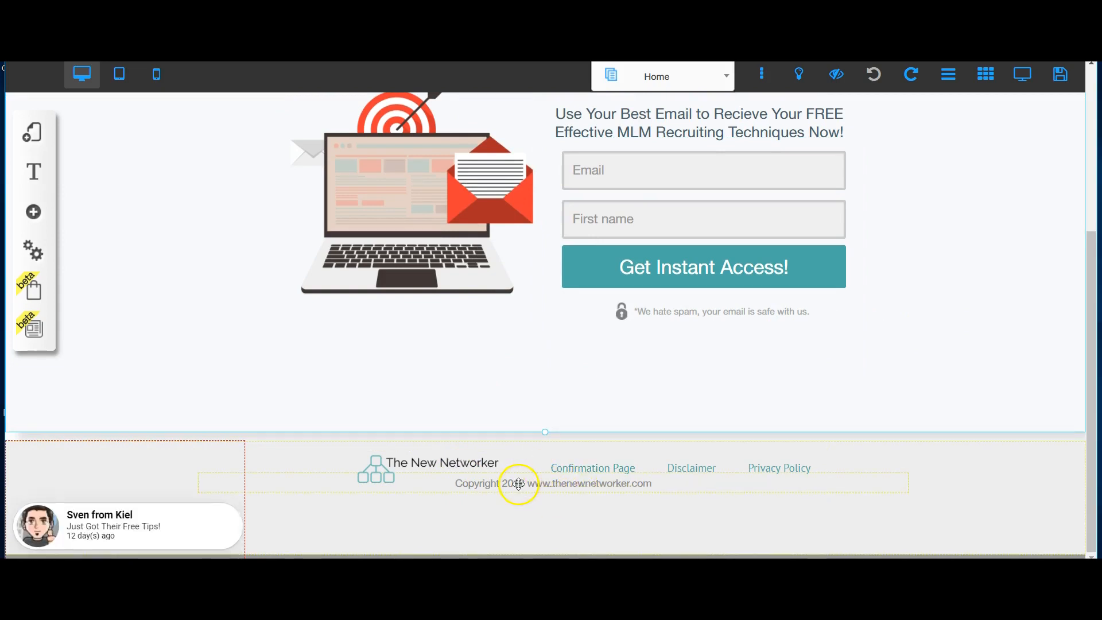
{"action": "scroll", "coordinate": [603, 445], "scroll_direction": "up", "scroll_amount": 3}
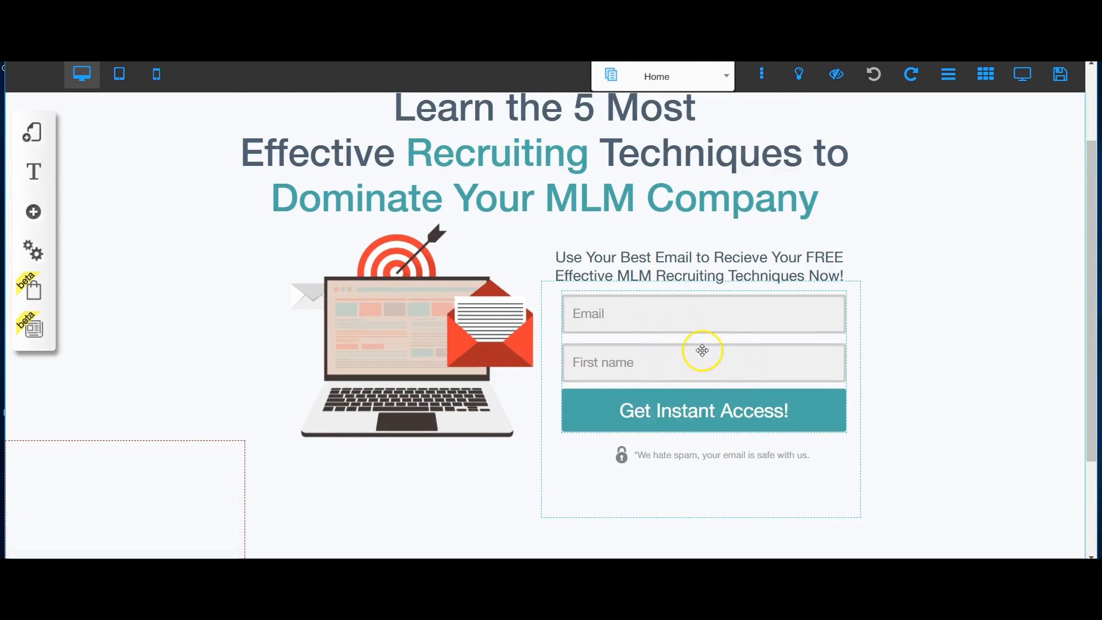
{"action": "left_click", "coordinate": [703, 350]}
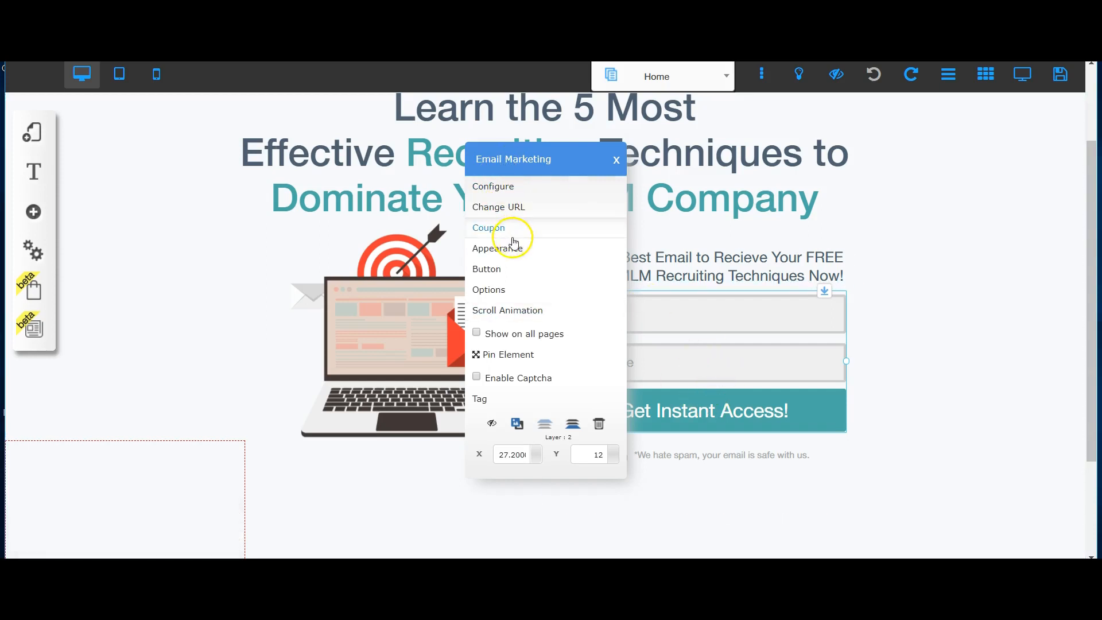
{"action": "left_click", "coordinate": [992, 403]}
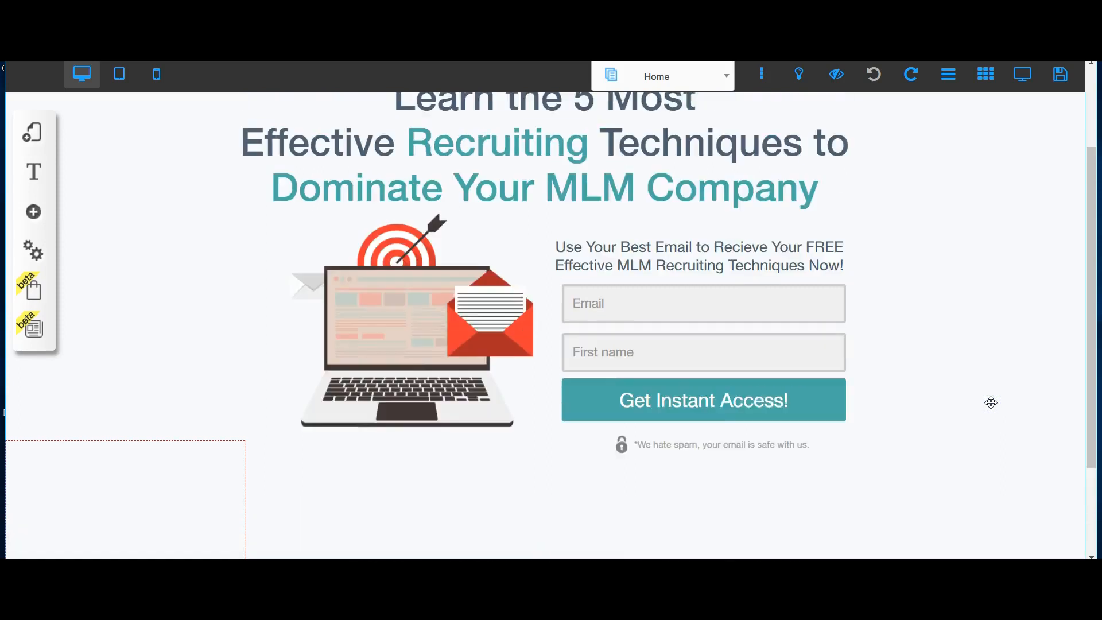
Change the text color of the word "MLM" in the headline, and undo the color change
{"action": "scroll", "coordinate": [985, 397], "scroll_direction": "up", "scroll_amount": 2}
{"action": "left_click", "coordinate": [690, 304]}
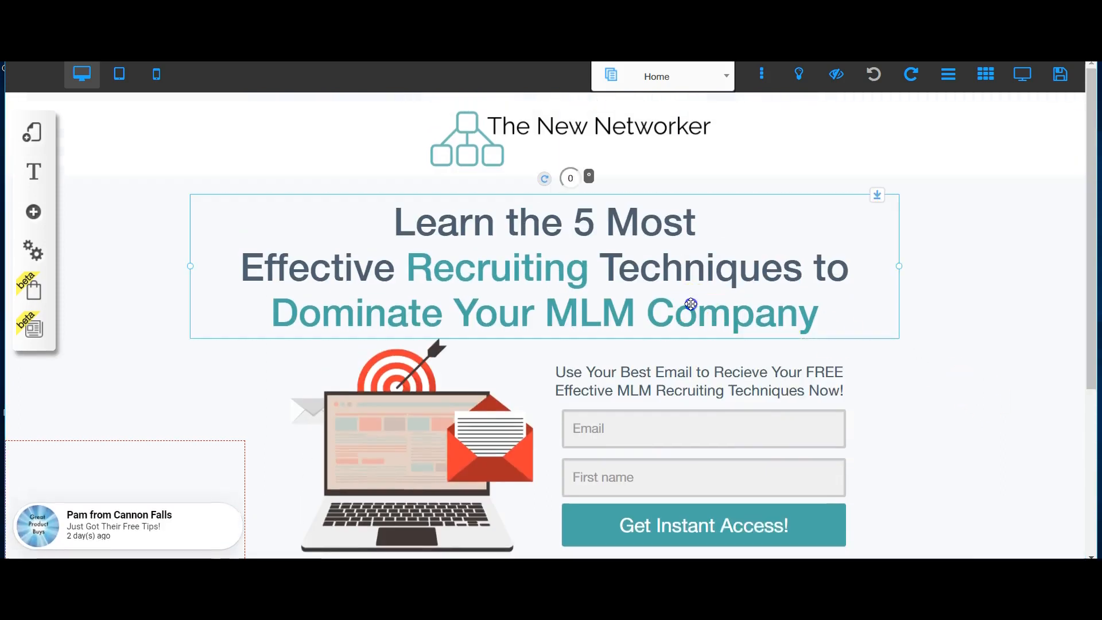
{"action": "double_click", "coordinate": [690, 304]}
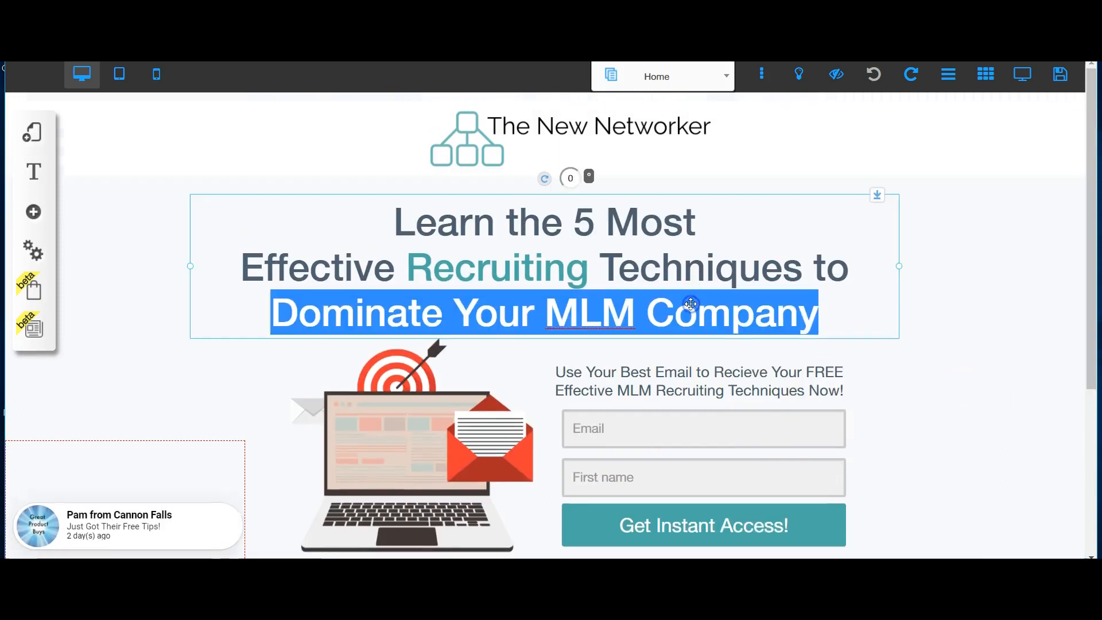
{"action": "double_click", "coordinate": [624, 310]}
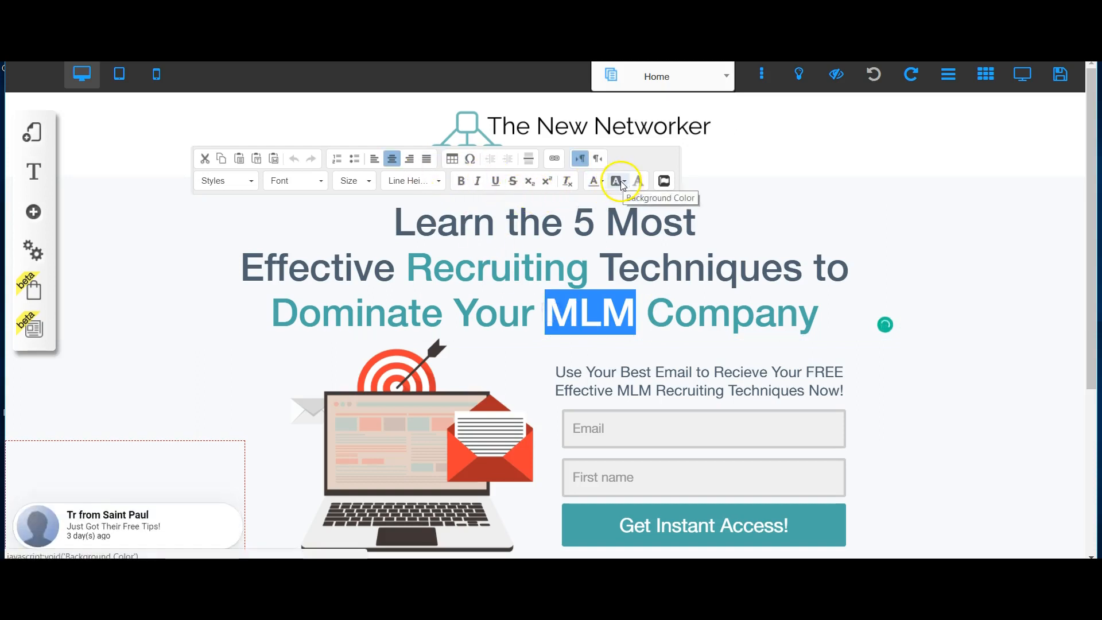
{"action": "left_click", "coordinate": [603, 182]}
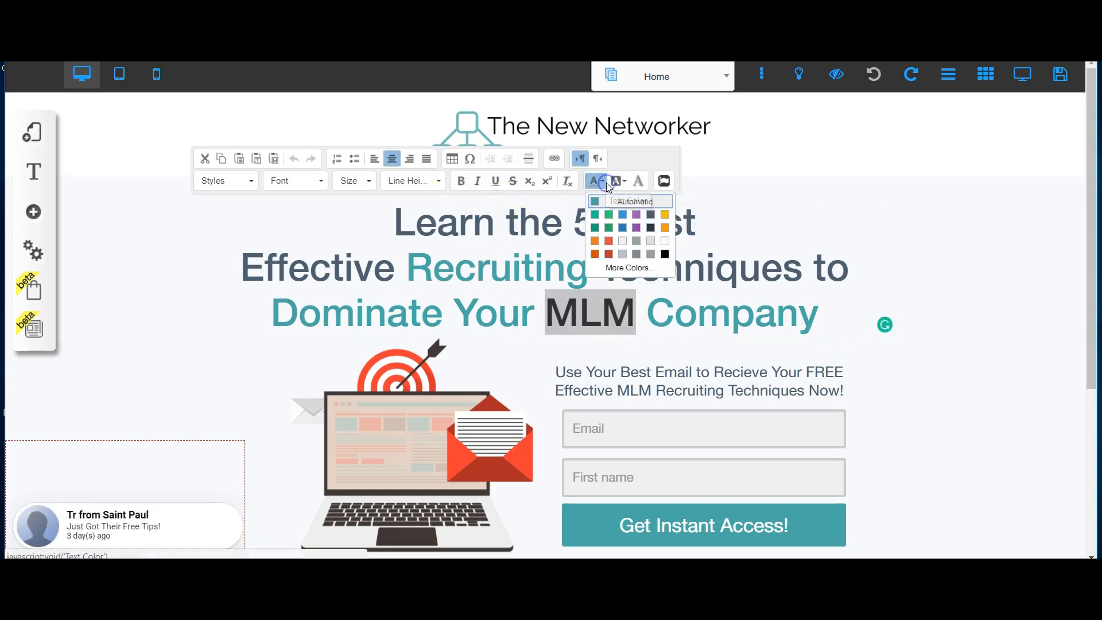
{"action": "left_click", "coordinate": [614, 255]}
{"action": "left_click", "coordinate": [820, 194]}
{"action": "left_click", "coordinate": [873, 74]}
{"action": "left_click", "coordinate": [561, 146]}
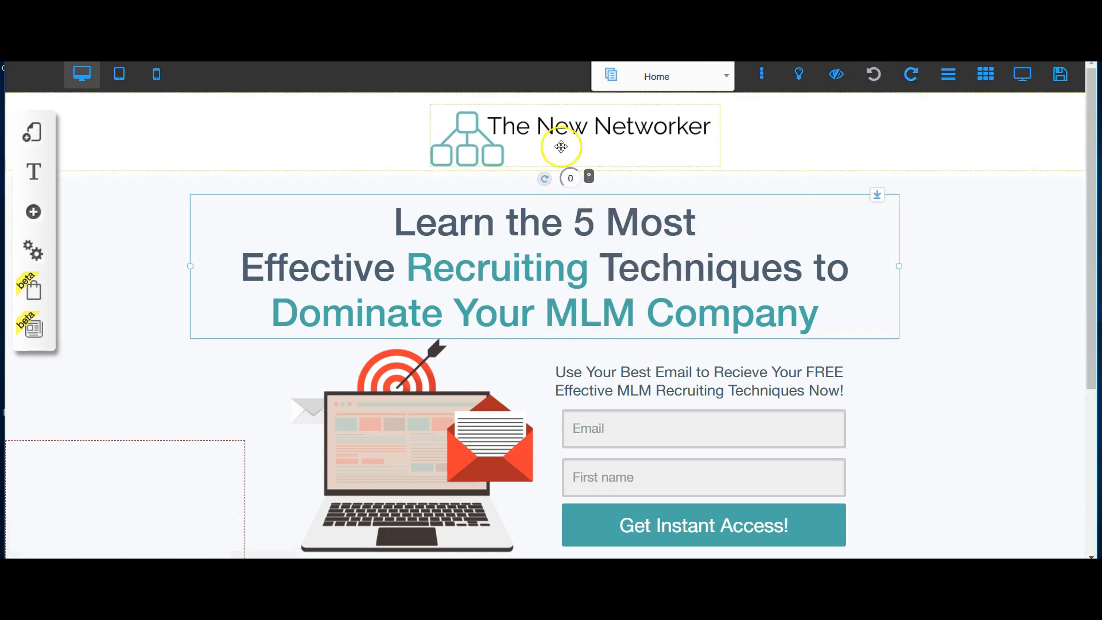
{"action": "left_click", "coordinate": [173, 150]}
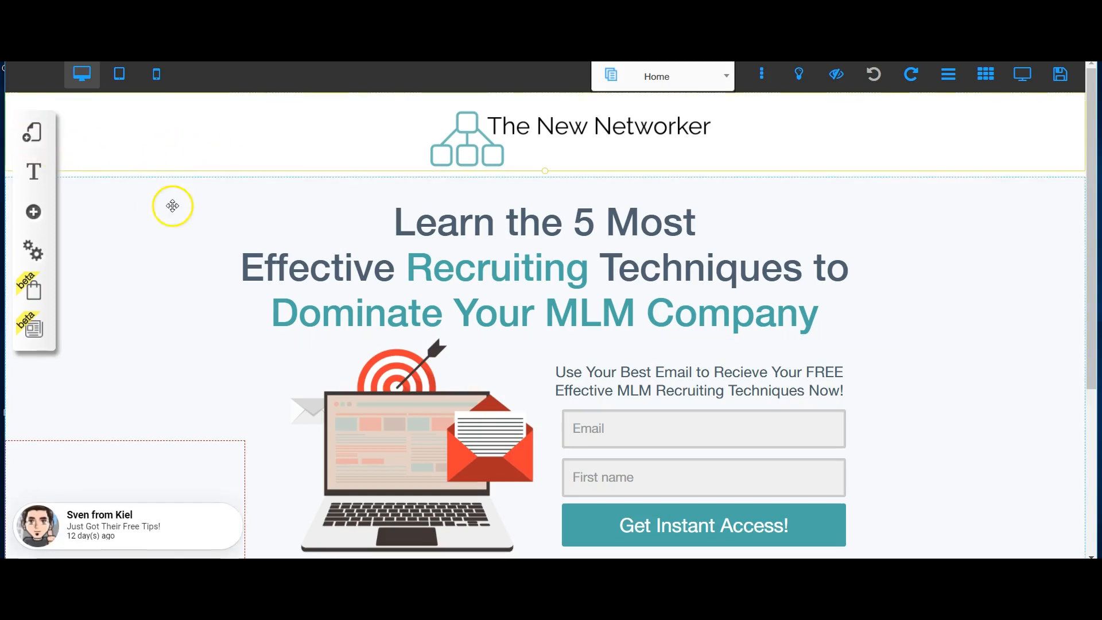
Open The New Networker layout from the site's layouts and look through its list of pages
{"action": "left_click", "coordinate": [37, 140]}
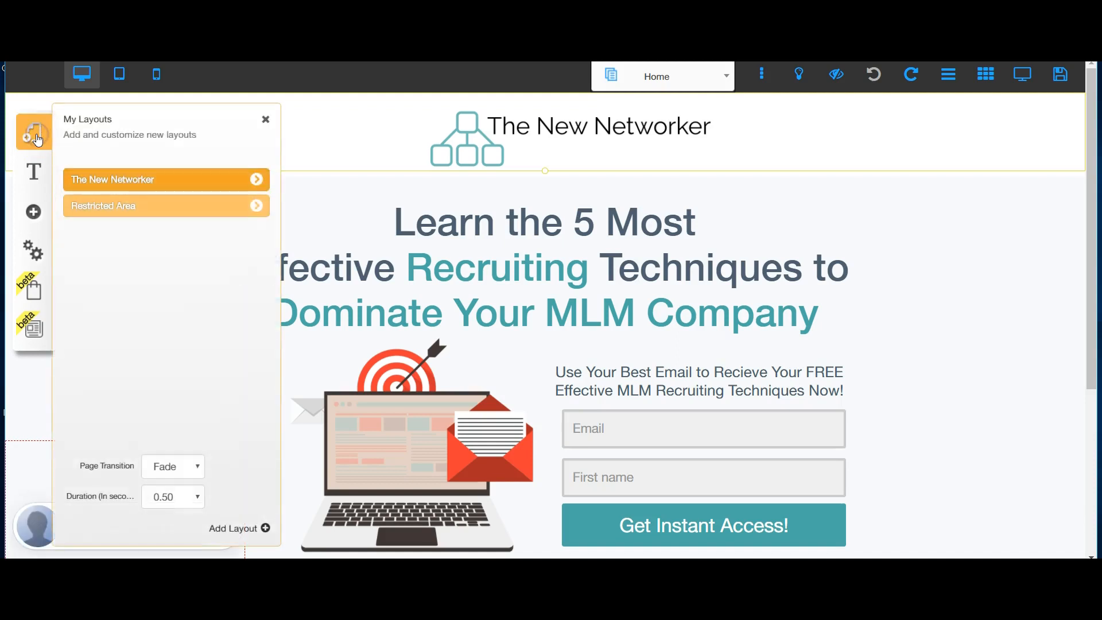
{"action": "left_click", "coordinate": [38, 140]}
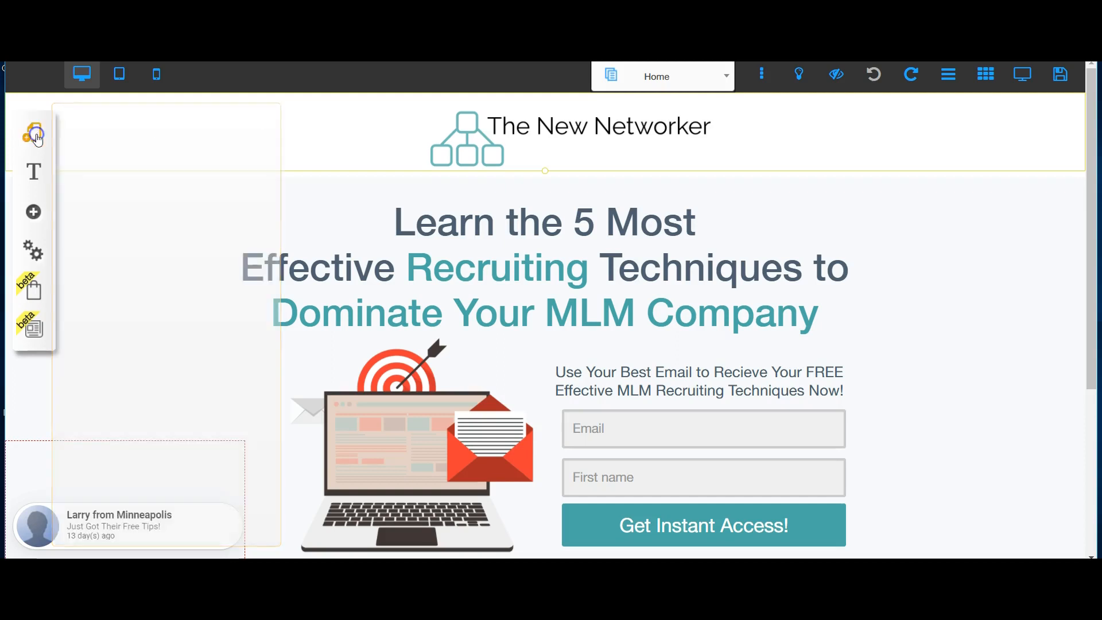
{"action": "left_click", "coordinate": [37, 139]}
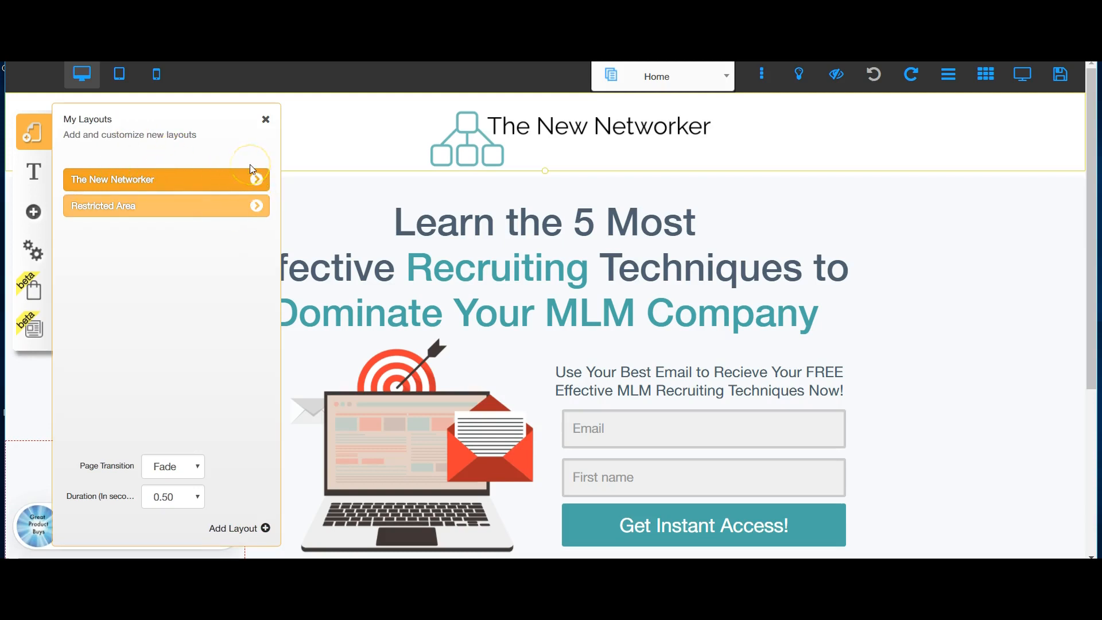
{"action": "left_click", "coordinate": [256, 181]}
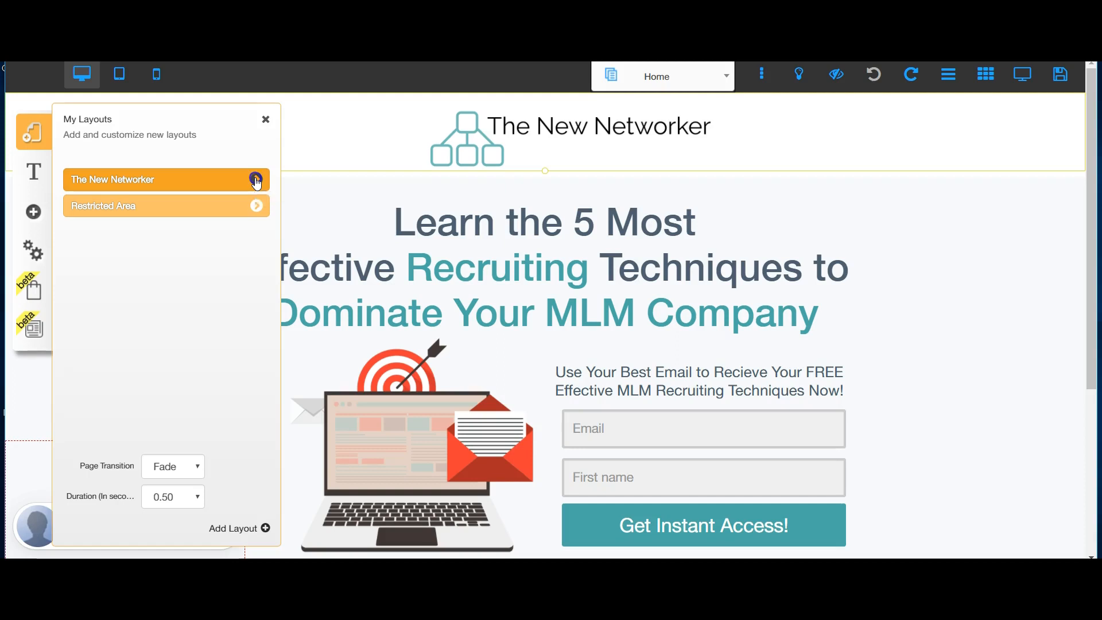
{"action": "left_click", "coordinate": [257, 180]}
{"action": "scroll", "coordinate": [241, 228], "scroll_direction": "down", "scroll_amount": 1}
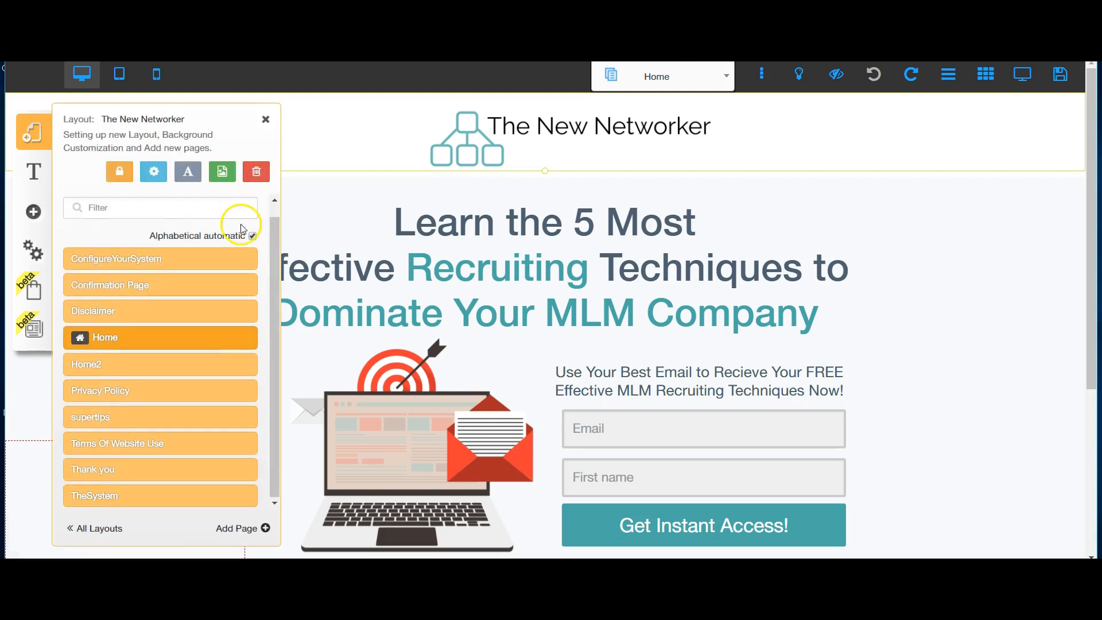
{"action": "scroll", "coordinate": [225, 304], "scroll_direction": "down", "scroll_amount": 5}
{"action": "scroll", "coordinate": [223, 343], "scroll_direction": "up", "scroll_amount": 1}
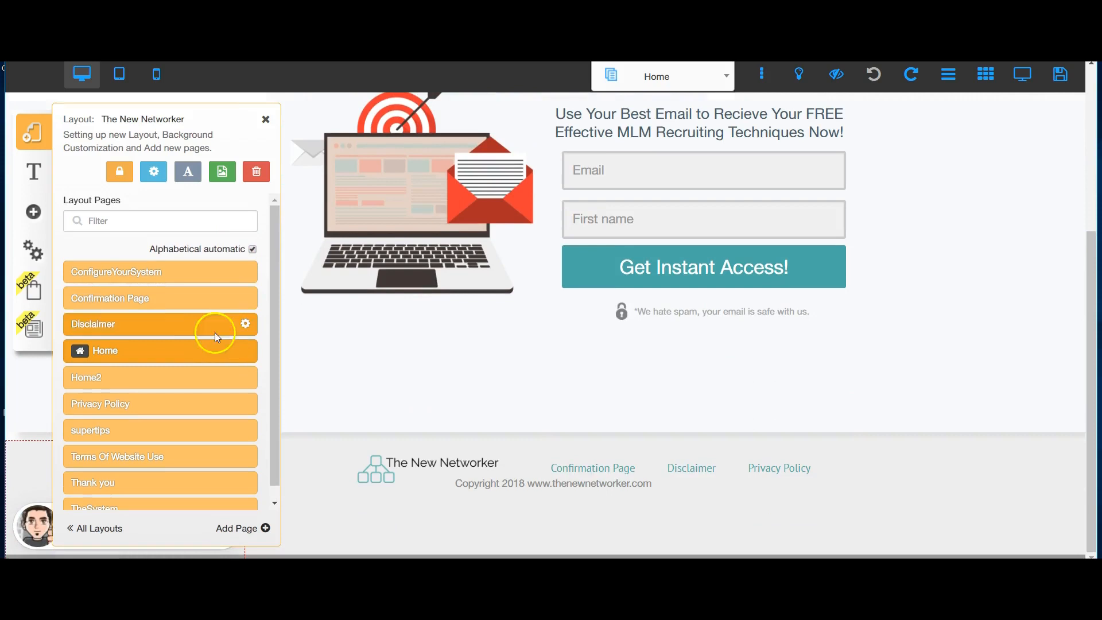
{"action": "scroll", "coordinate": [172, 283], "scroll_direction": "down", "scroll_amount": 1}
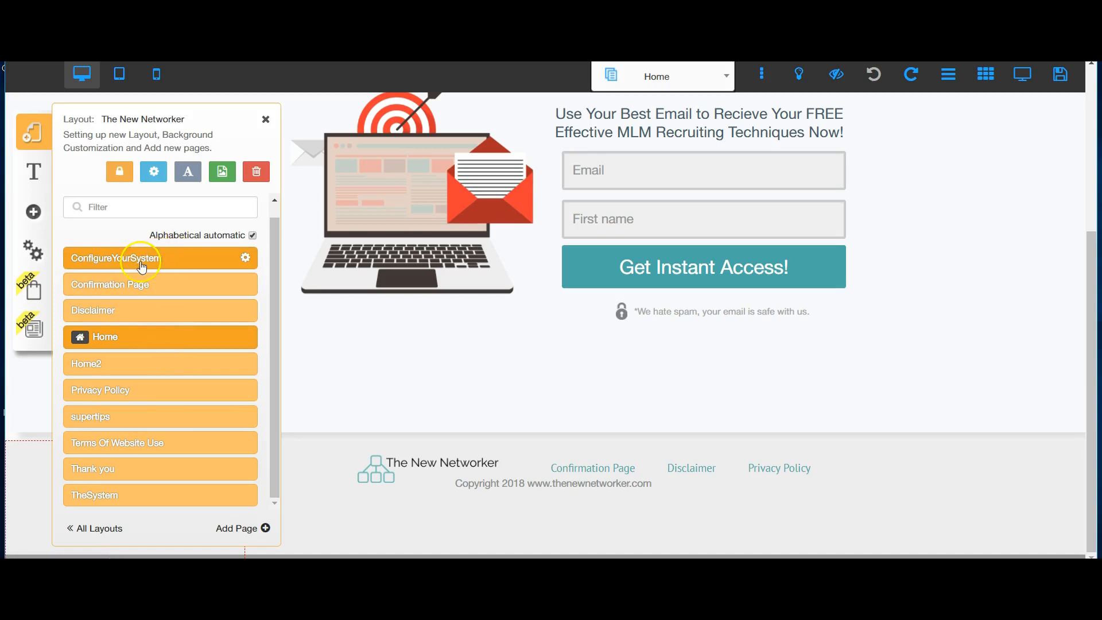
Open the Settings and SEO of The New Networker layout and look over the favicon, title, description and keyword fields
{"action": "left_click", "coordinate": [152, 177]}
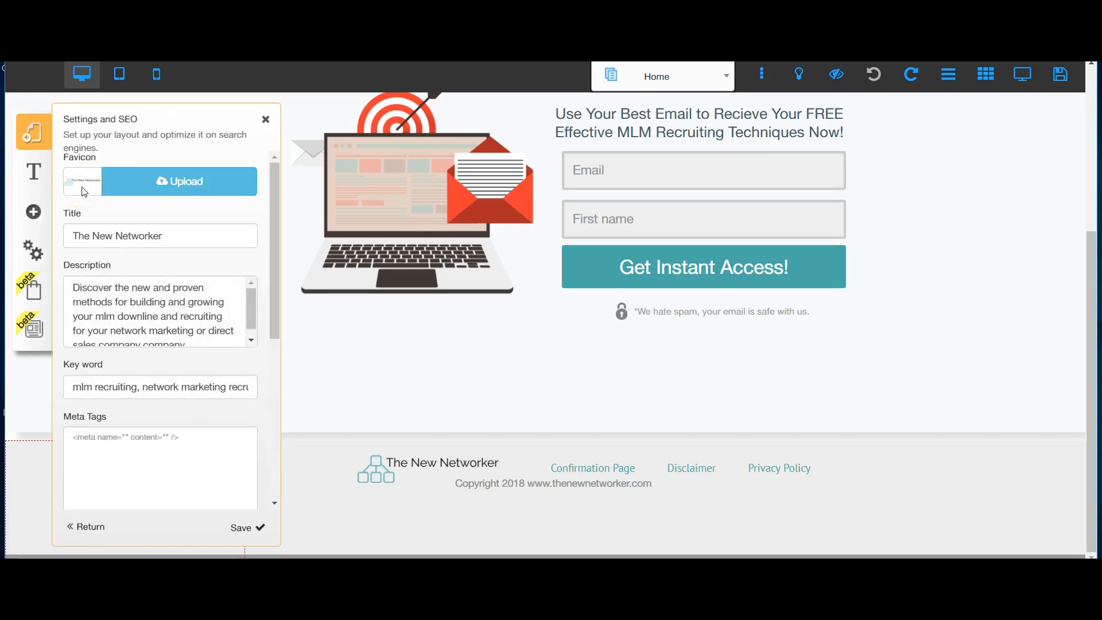
{"action": "scroll", "coordinate": [137, 240], "scroll_direction": "down", "scroll_amount": 1}
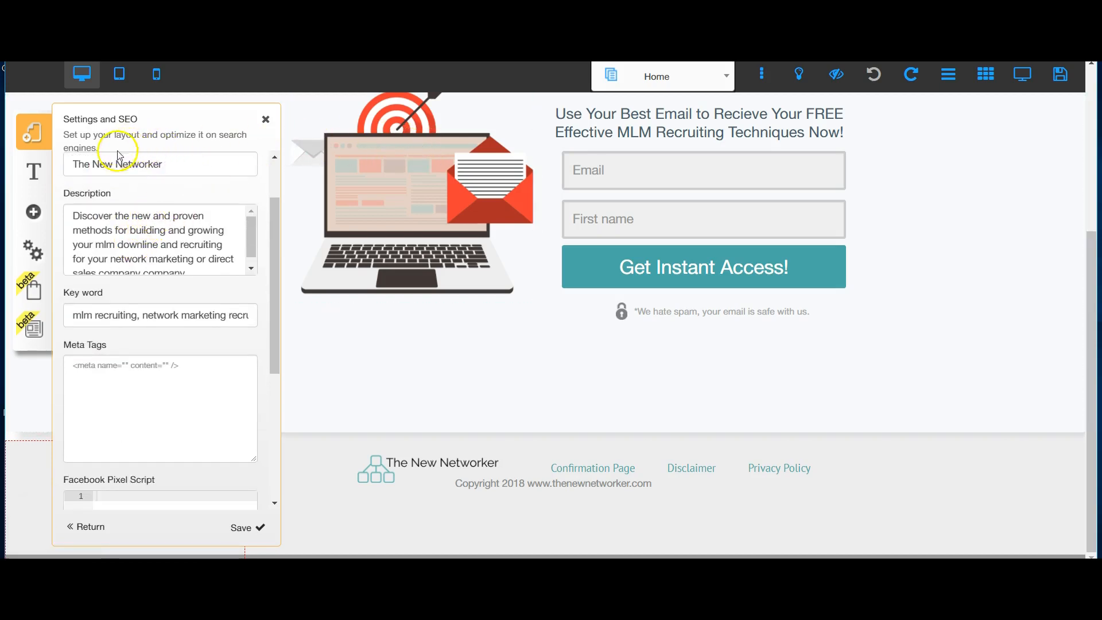
{"action": "scroll", "coordinate": [258, 155], "scroll_direction": "up", "scroll_amount": 1}
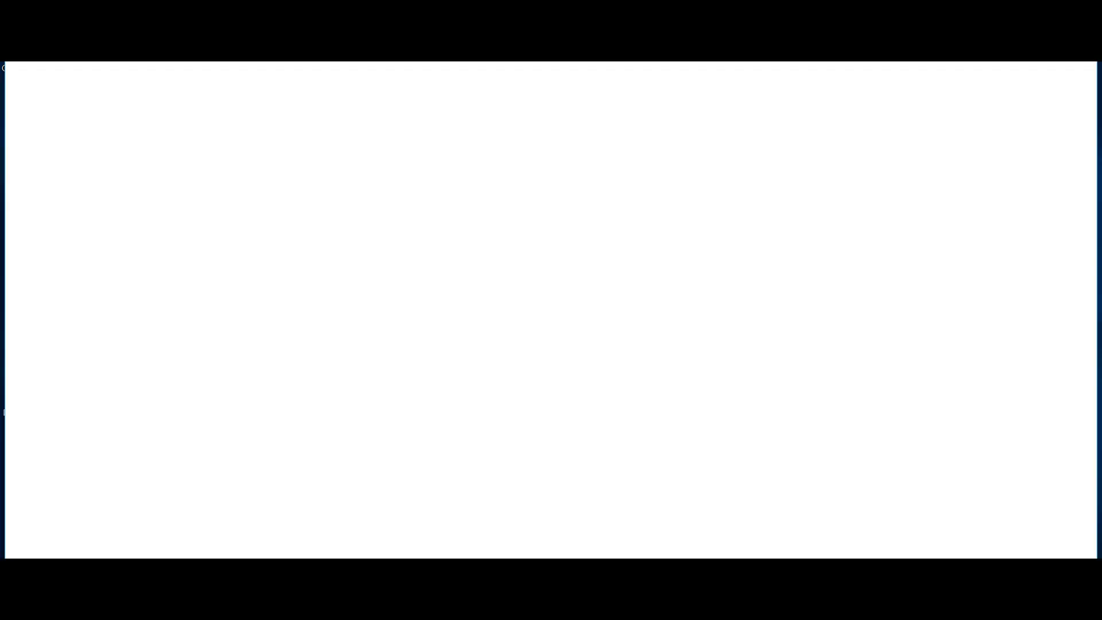
Open mlmsuperhacks.com in a new browser tab, check how its title and favicon appear, and return to the page builder
{"action": "type", "text": "ml"}
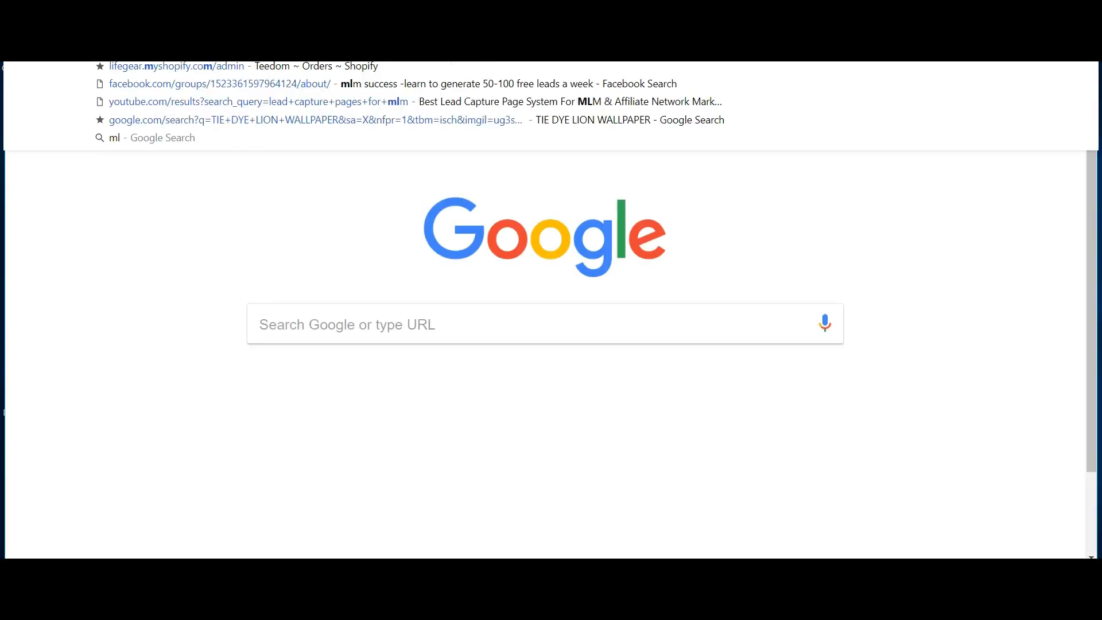
{"action": "type", "text": "mupc"}
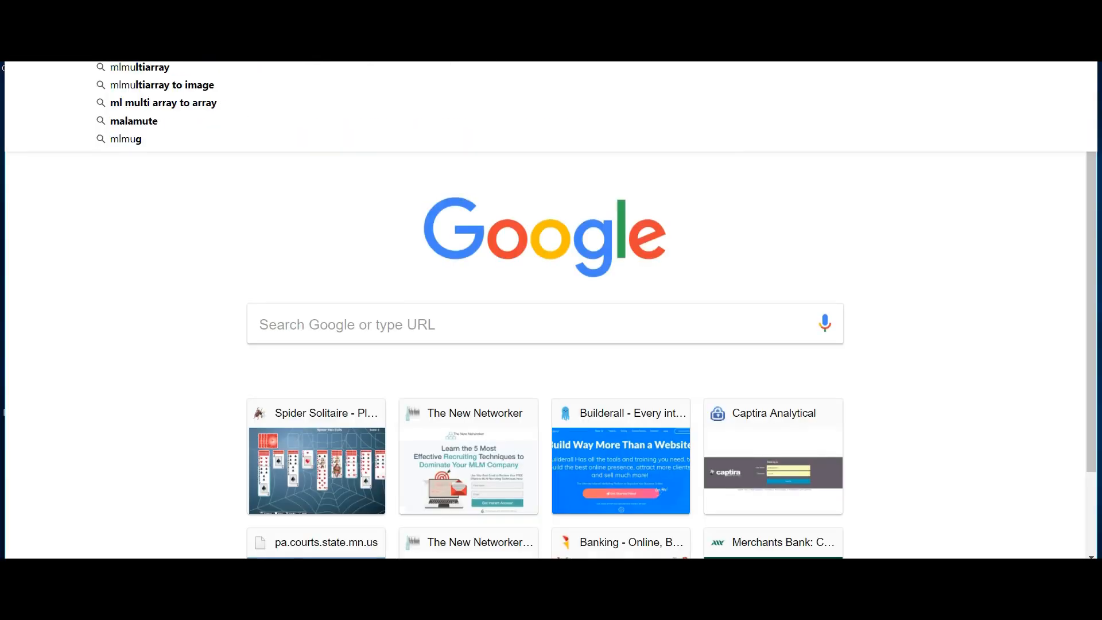
{"action": "key", "text": "BackSpace"}
{"action": "key", "text": "BackSpace"}
{"action": "key", "text": "BackSpace"}
{"action": "type", "text": "superhac"}
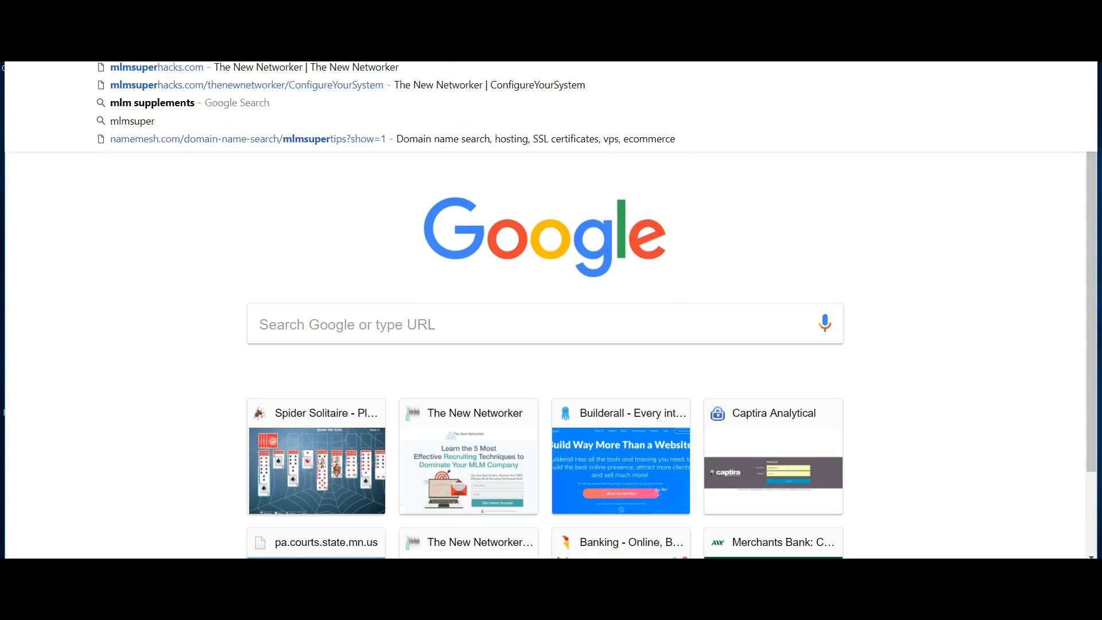
{"action": "type", "text": "ks.com"}
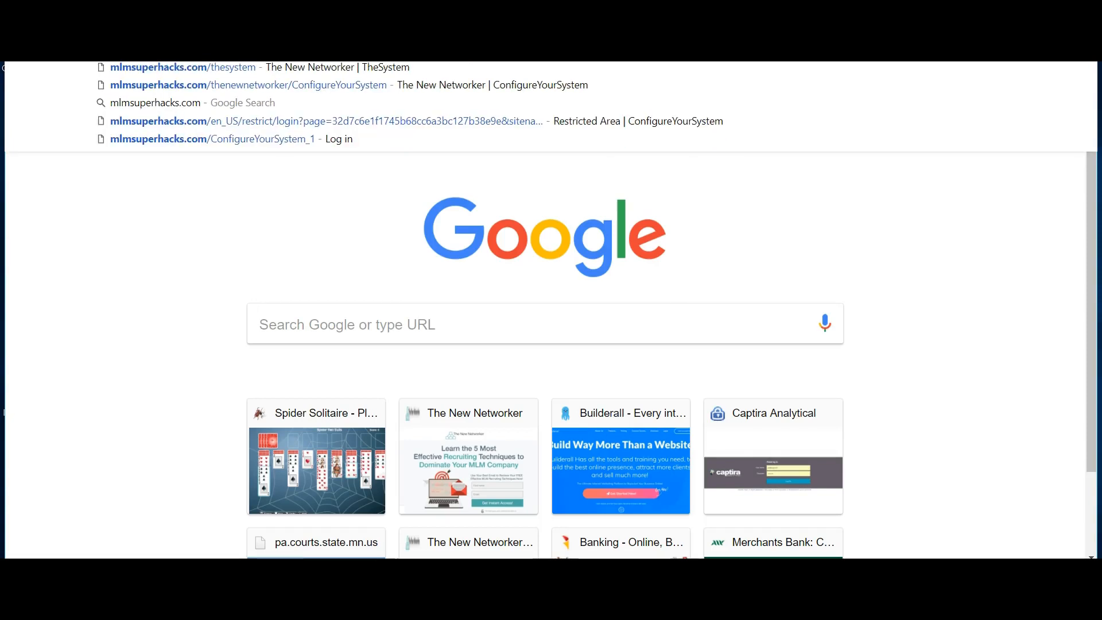
{"action": "key", "text": "Return"}
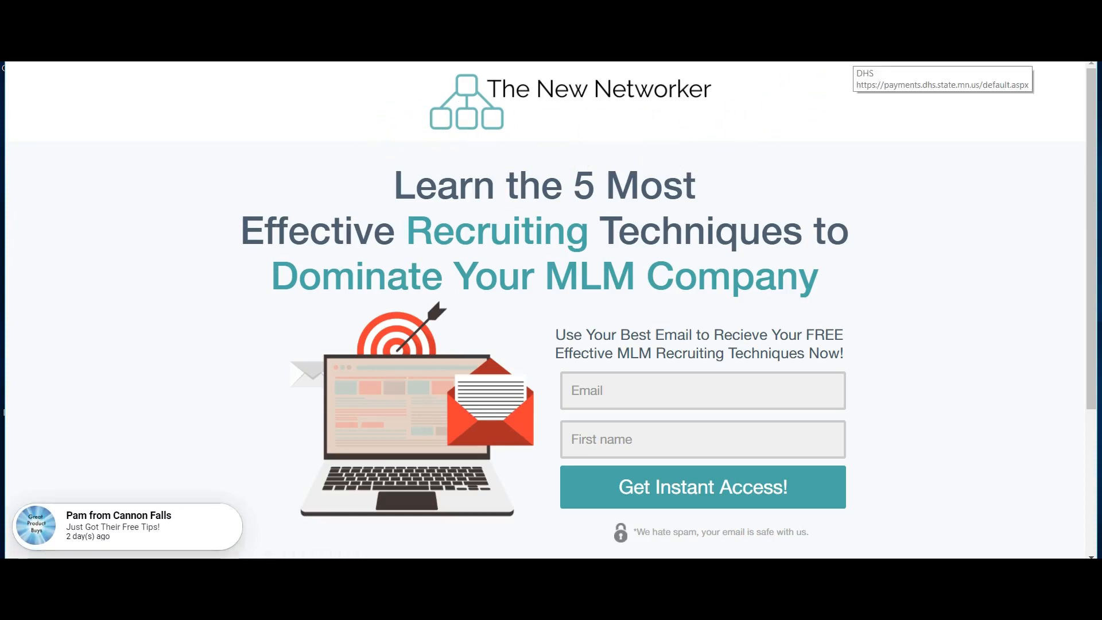
{"action": "key", "text": "F11"}
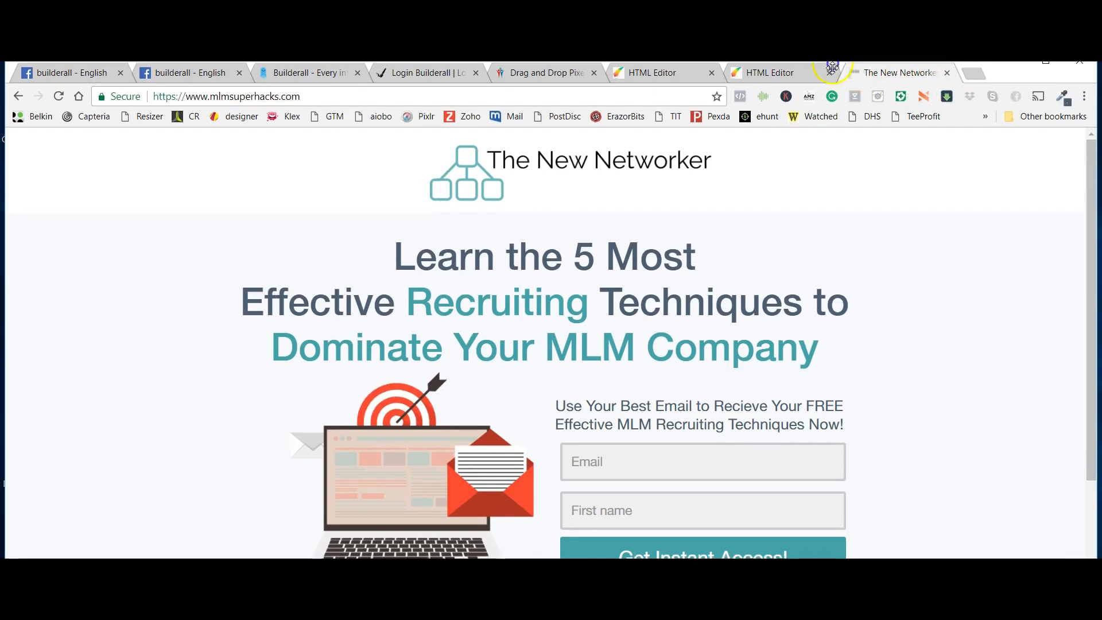
{"action": "key", "text": "F11"}
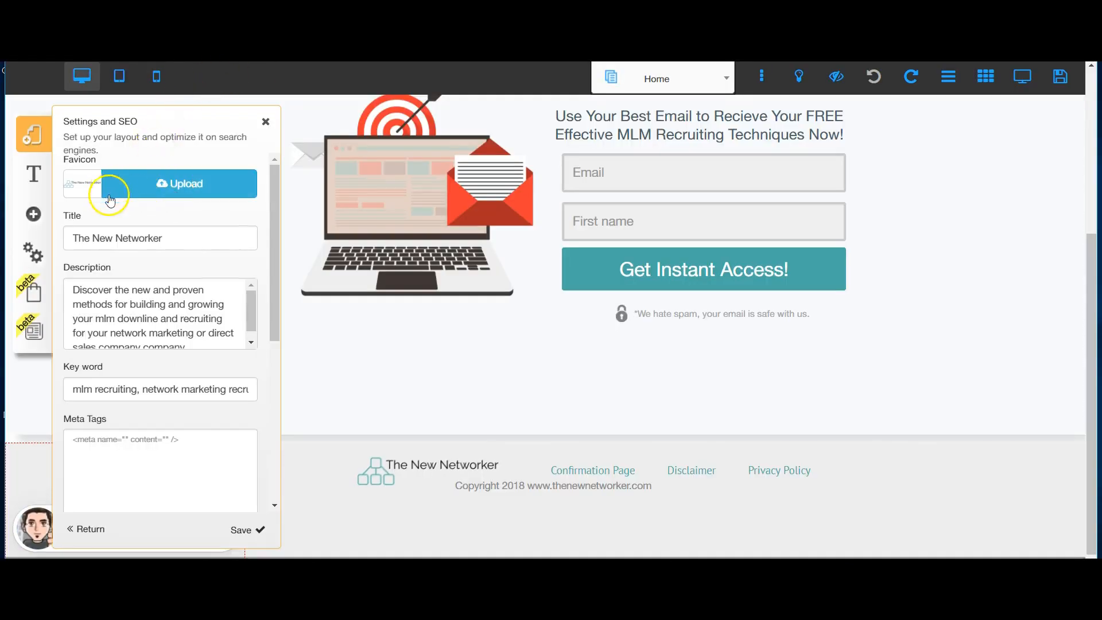
Set the layout's SEO title to "MLM Super Hacks", save the settings and close the layout options
{"action": "left_click_drag", "start_coordinate": [192, 239], "coordinate": [37, 243]}
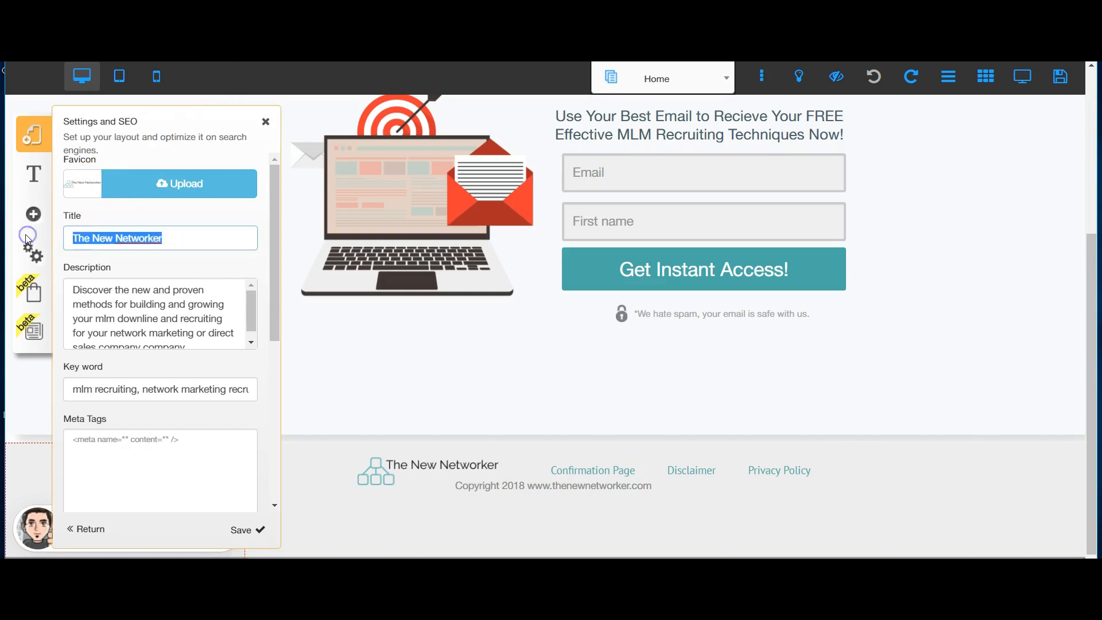
{"action": "type", "text": "Ml"}
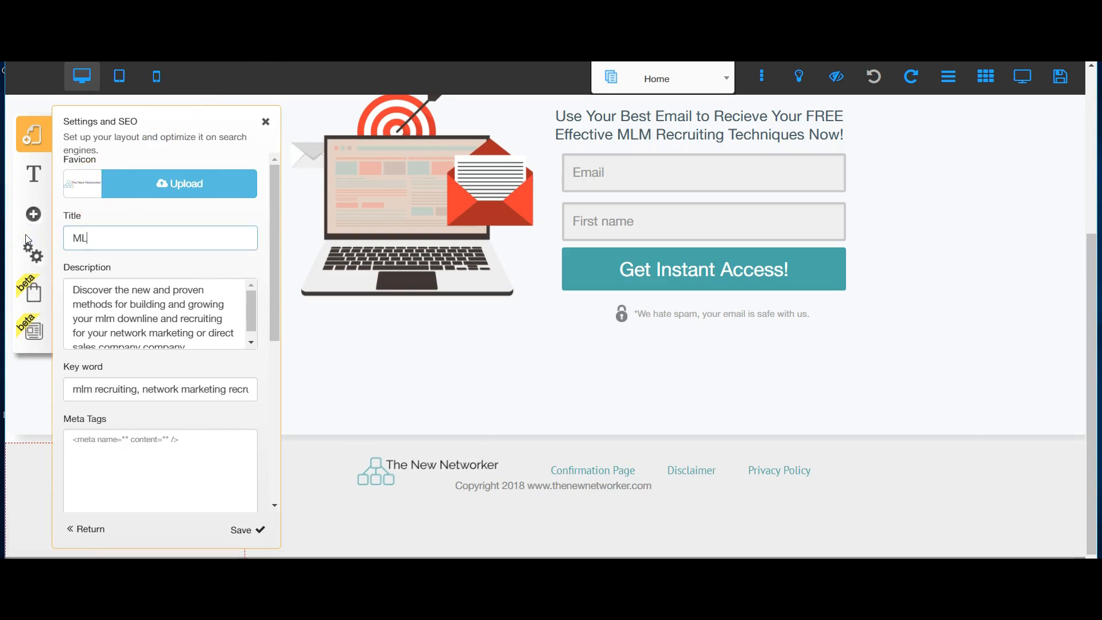
{"action": "type", "text": "M "}
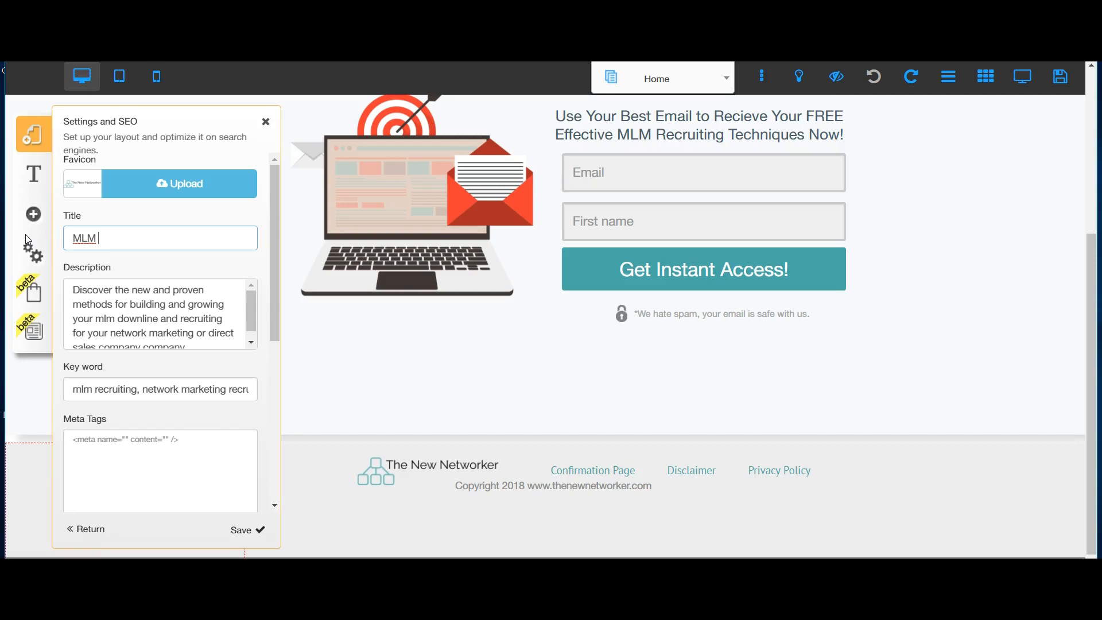
{"action": "type", "text": "Super Hacks"}
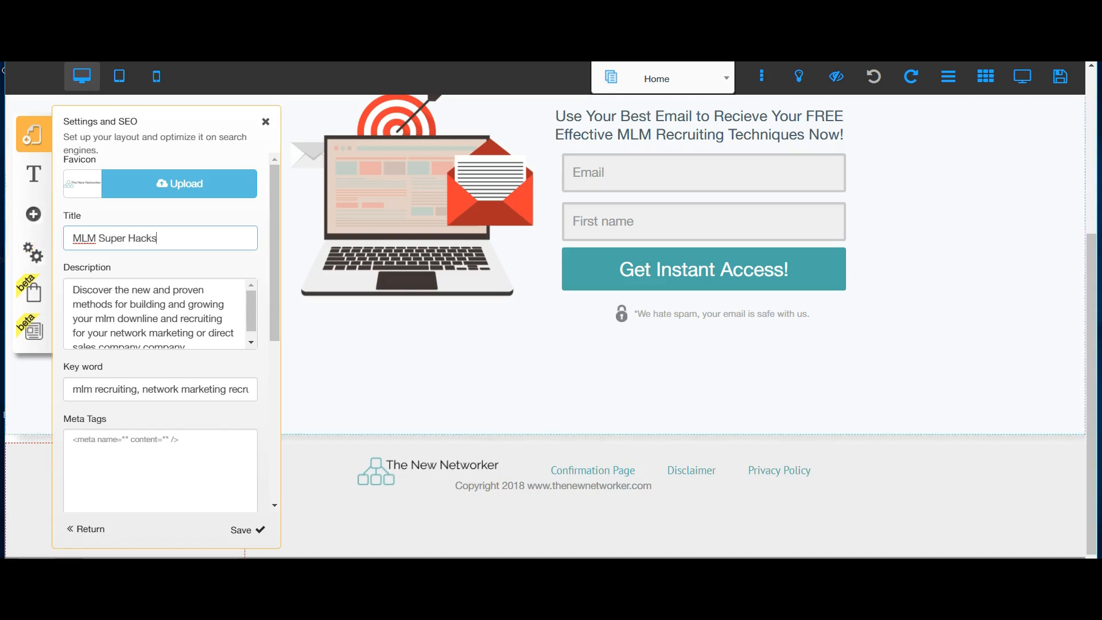
{"action": "scroll", "coordinate": [141, 344], "scroll_direction": "down", "scroll_amount": 5}
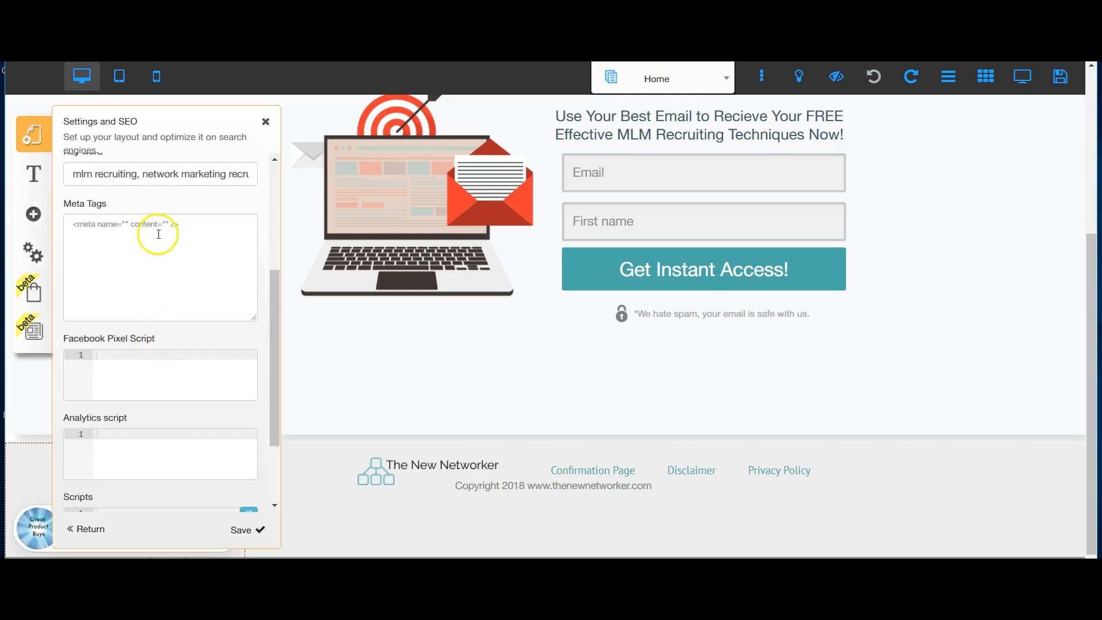
{"action": "scroll", "coordinate": [162, 226], "scroll_direction": "up", "scroll_amount": 2}
{"action": "scroll", "coordinate": [147, 321], "scroll_direction": "down", "scroll_amount": 5}
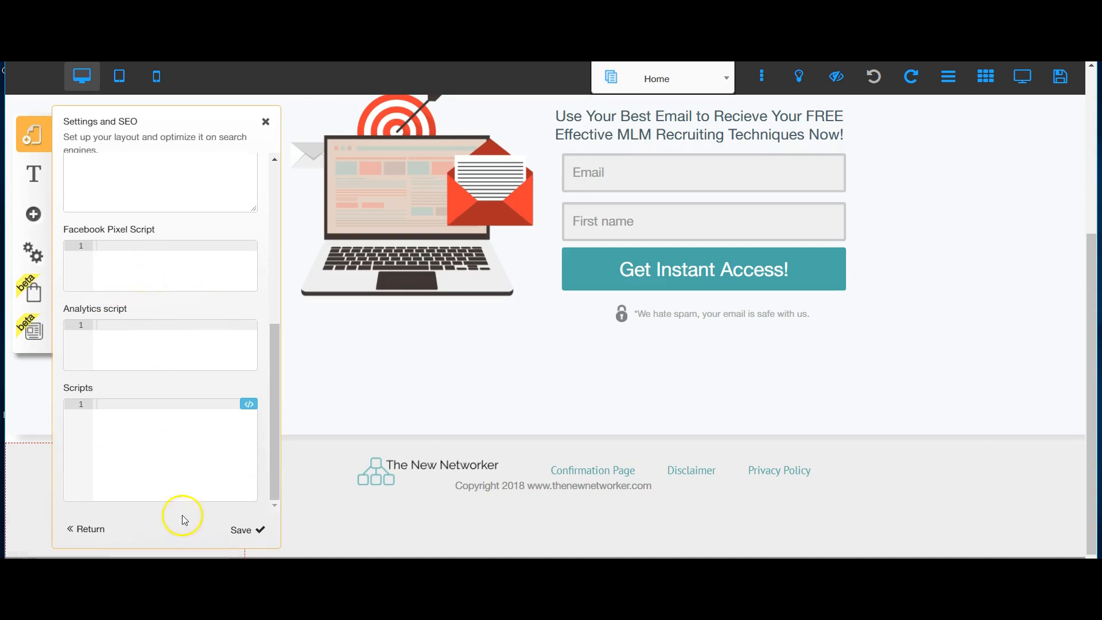
{"action": "scroll", "coordinate": [182, 494], "scroll_direction": "up", "scroll_amount": 8}
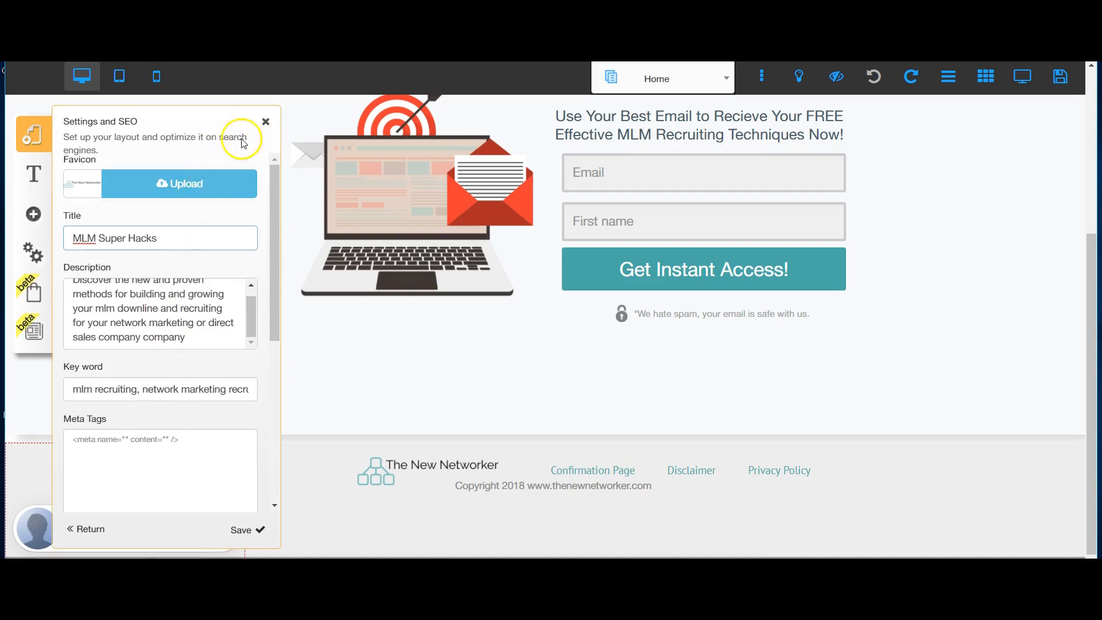
{"action": "scroll", "coordinate": [224, 276], "scroll_direction": "down", "scroll_amount": 6}
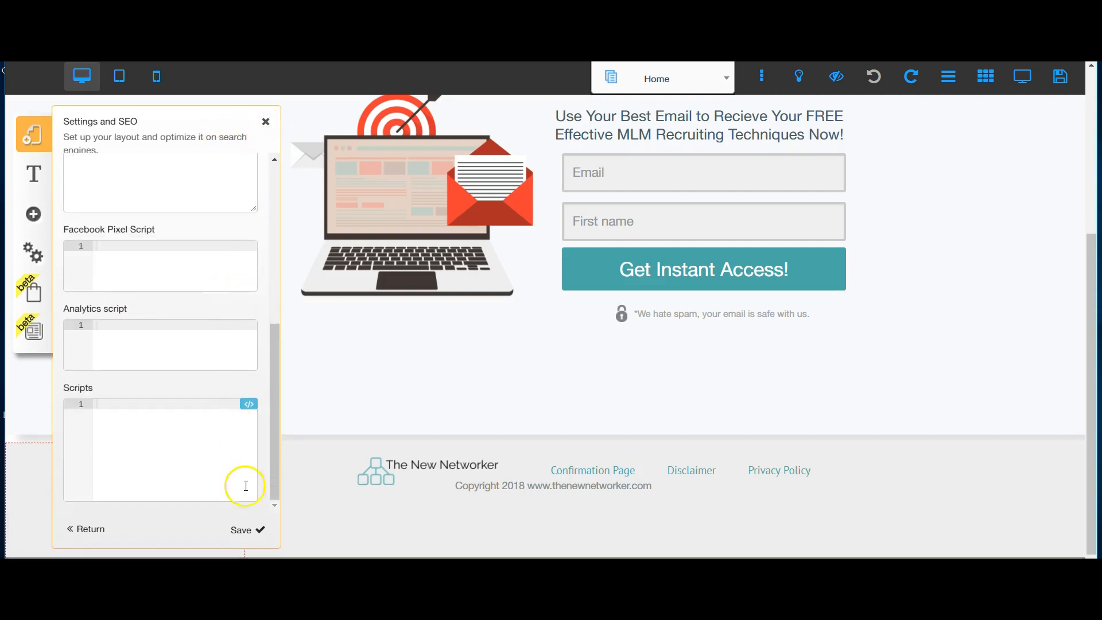
{"action": "left_click", "coordinate": [241, 525]}
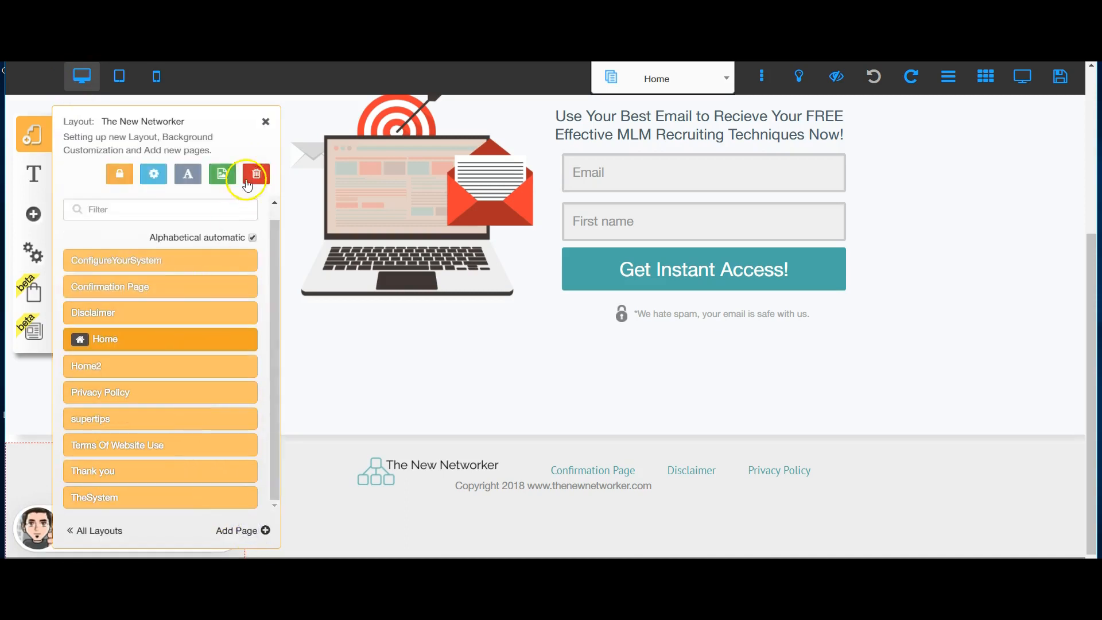
{"action": "left_click", "coordinate": [265, 123]}
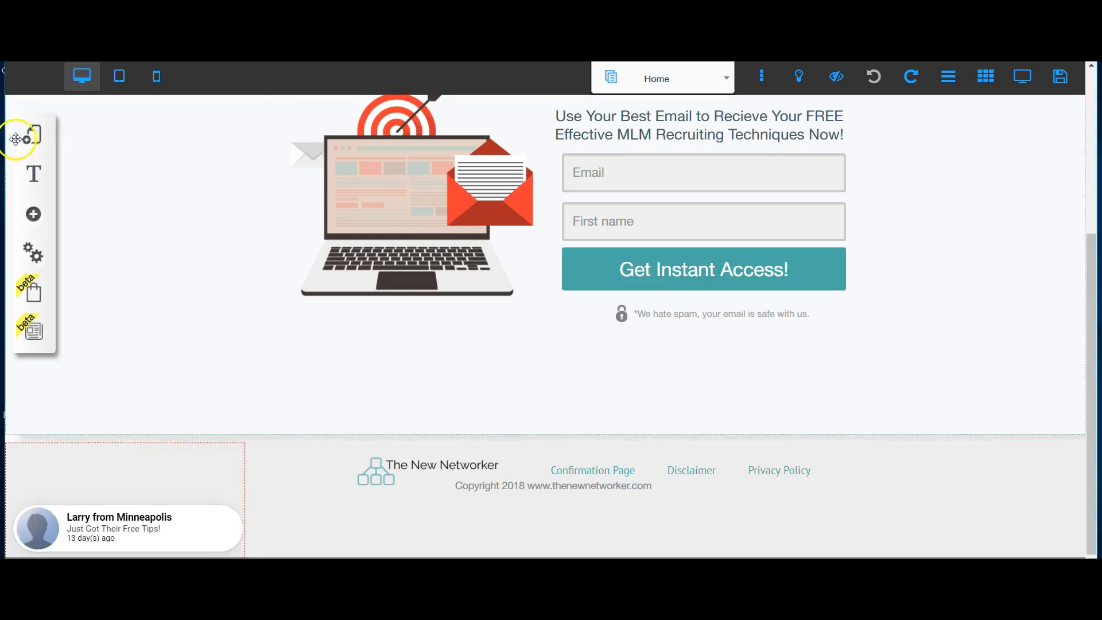
Reopen the MLM Super Hacks layout's SEO settings, set the favicon to the MLM Super Hacks gear logo and save
{"action": "left_click", "coordinate": [36, 138]}
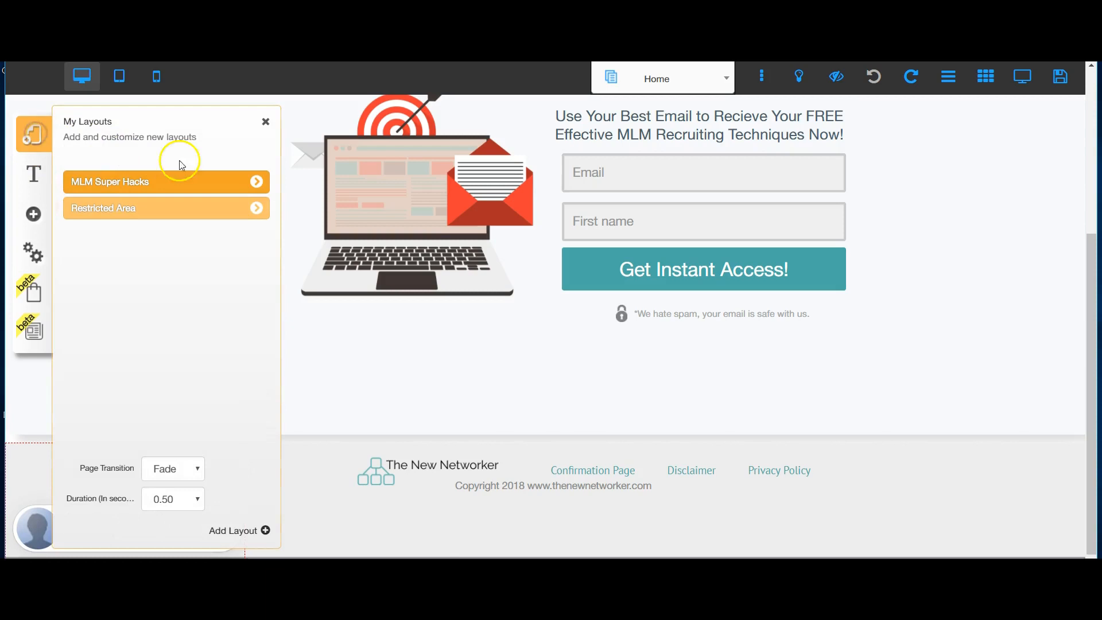
{"action": "left_click", "coordinate": [257, 183]}
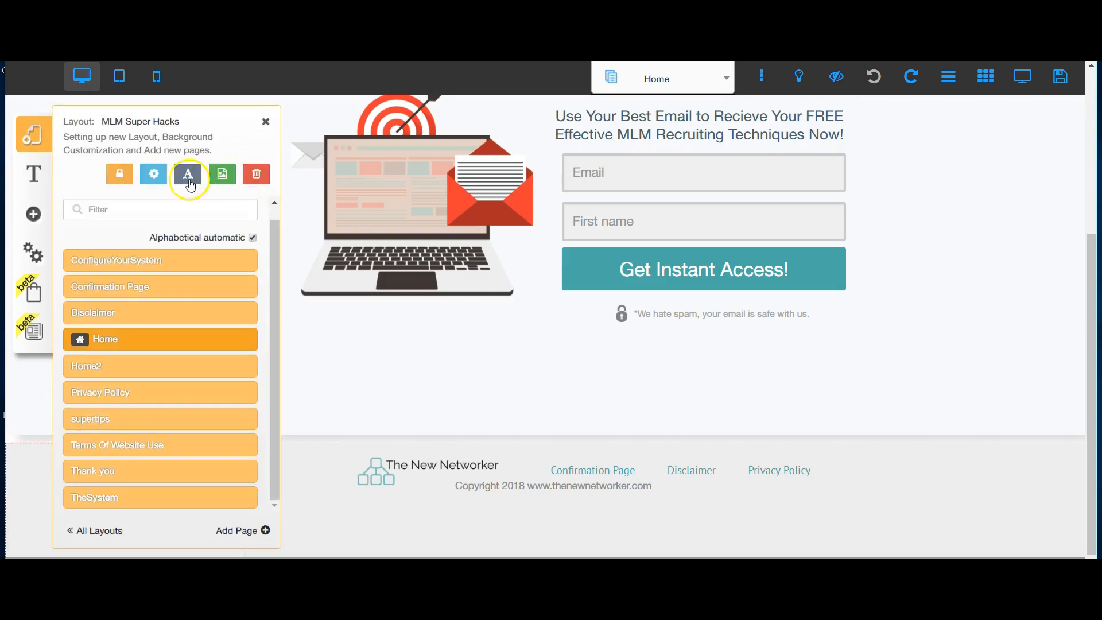
{"action": "left_click", "coordinate": [151, 173]}
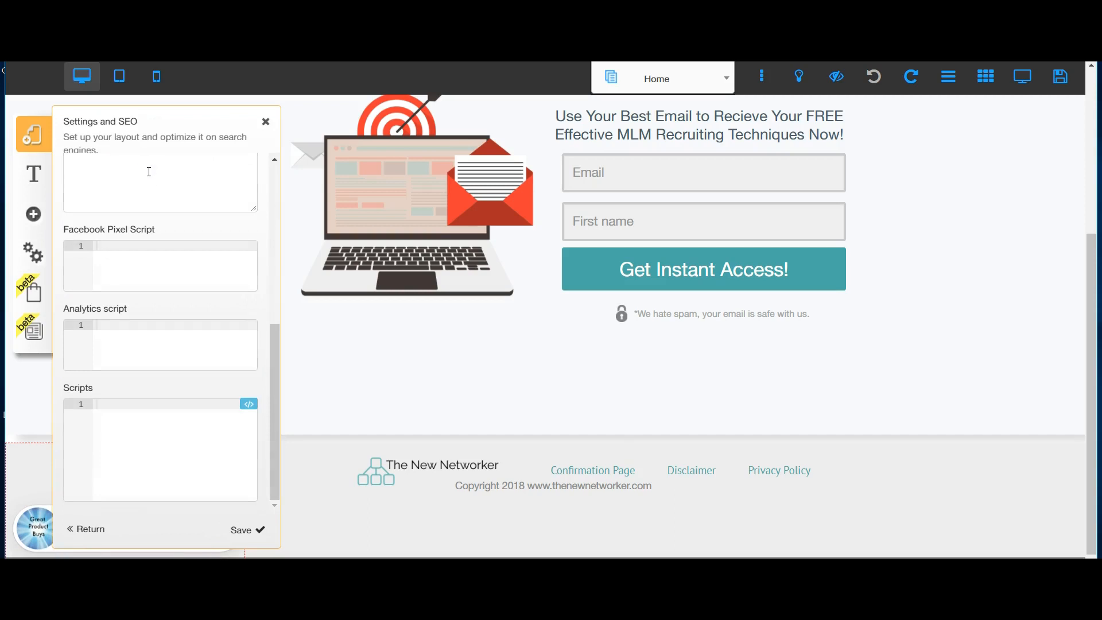
{"action": "scroll", "coordinate": [155, 189], "scroll_direction": "up", "scroll_amount": 6}
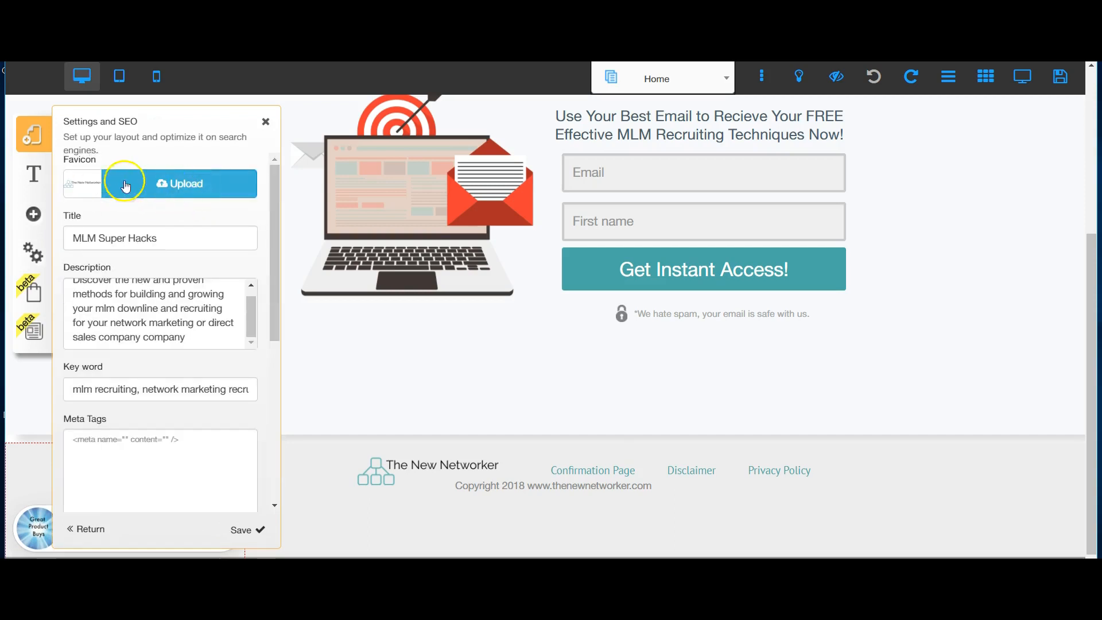
{"action": "left_click", "coordinate": [165, 195]}
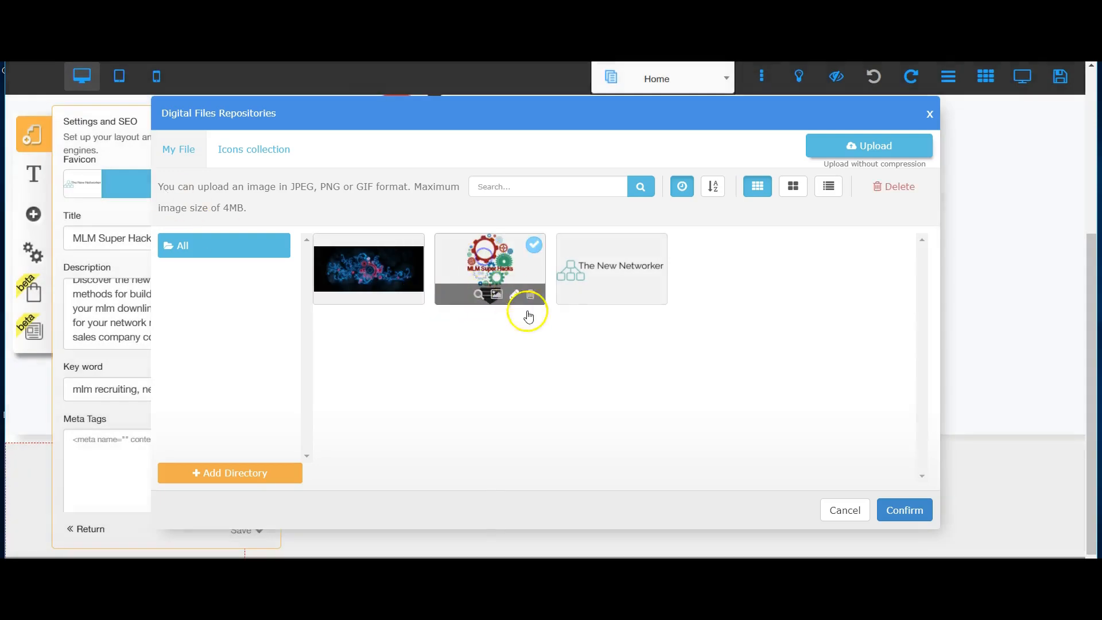
{"action": "left_click", "coordinate": [905, 510]}
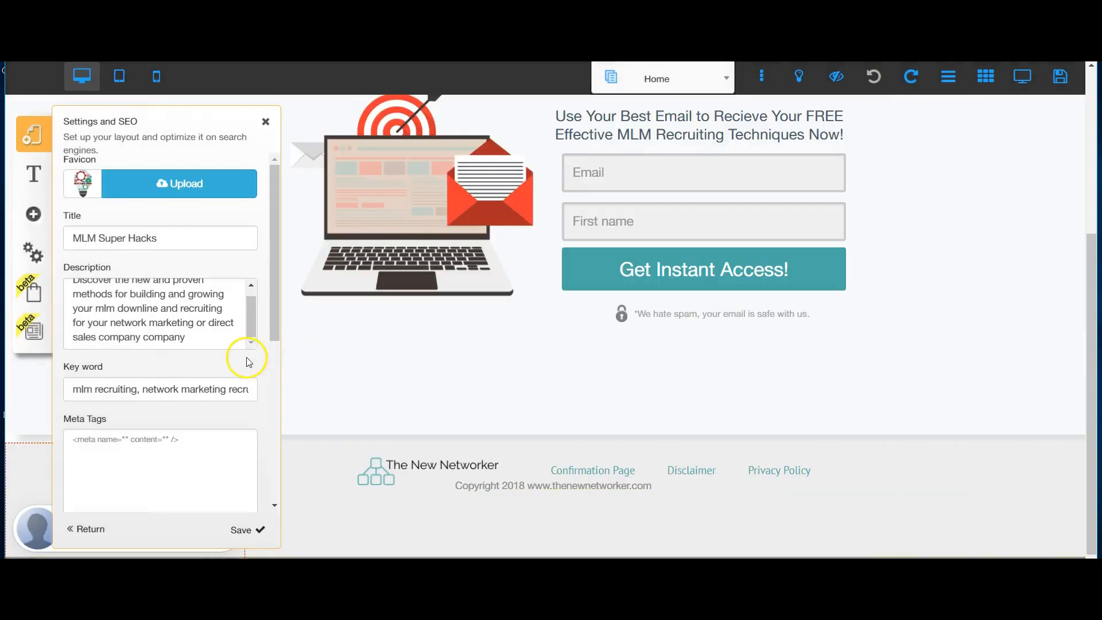
{"action": "scroll", "coordinate": [243, 407], "scroll_direction": "down", "scroll_amount": 5}
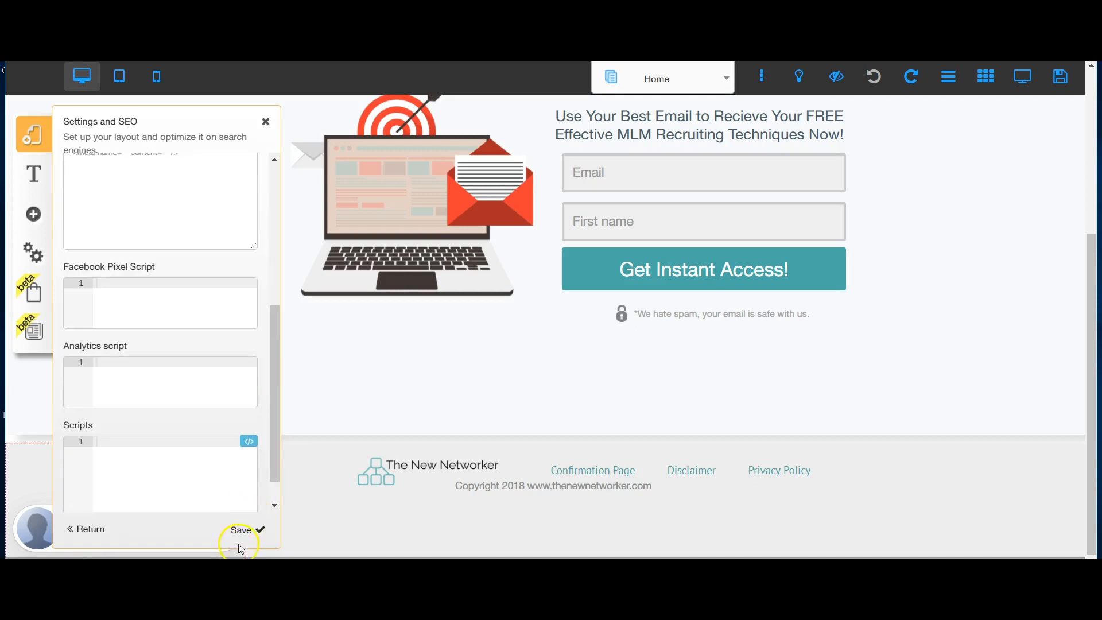
{"action": "left_click", "coordinate": [242, 532]}
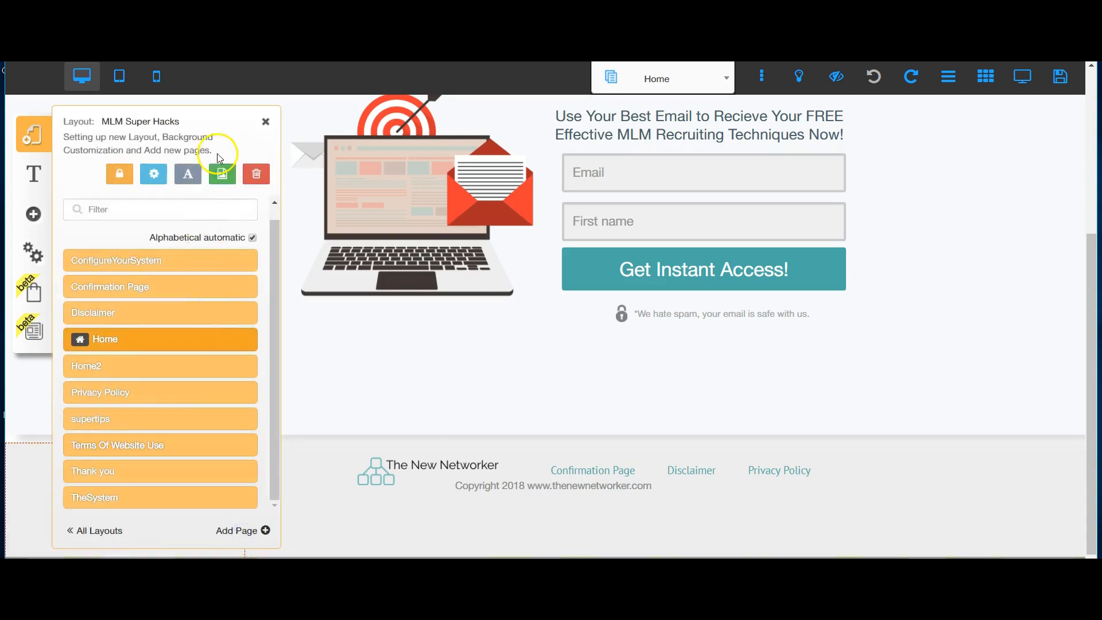
{"action": "left_click", "coordinate": [267, 123]}
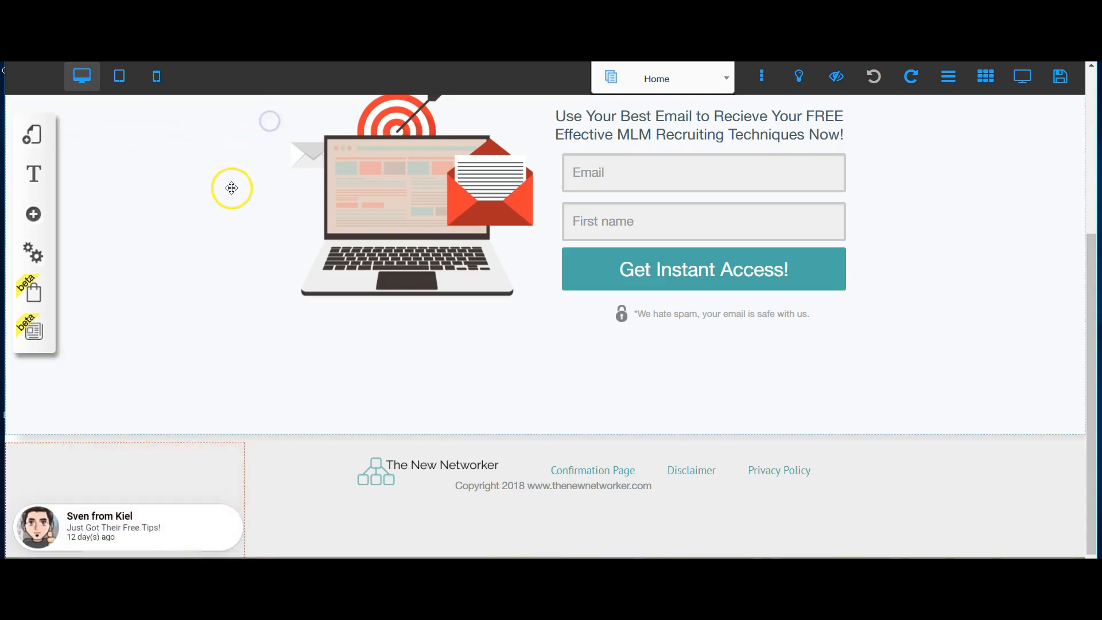
Look over the Home page in the desktop view and in the tablet view
{"action": "scroll", "coordinate": [226, 190], "scroll_direction": "up", "scroll_amount": 5}
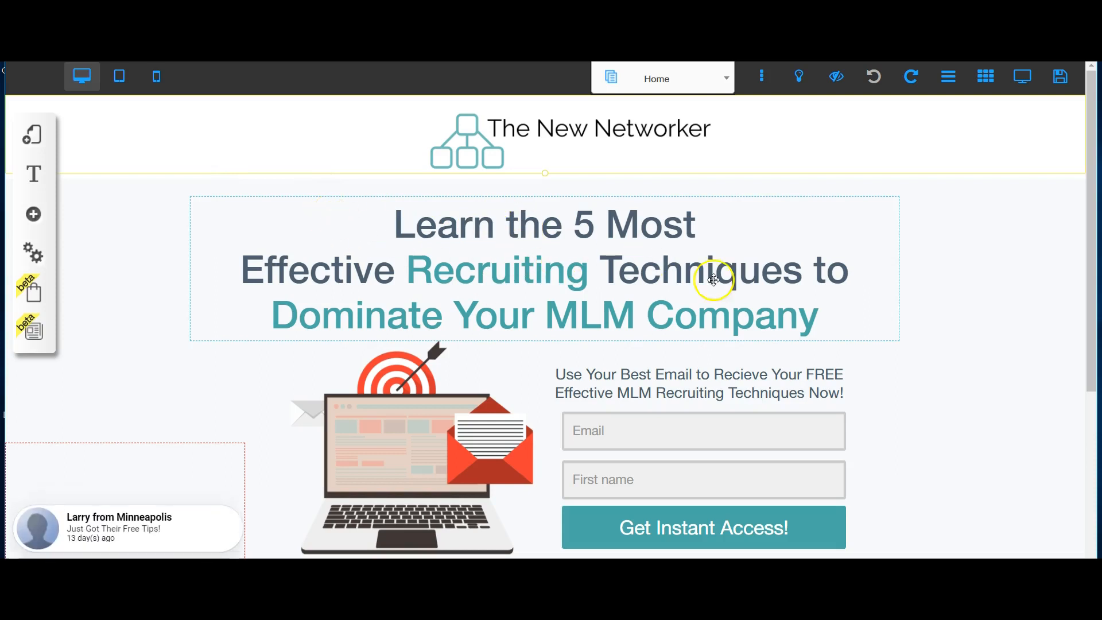
{"action": "scroll", "coordinate": [842, 295], "scroll_direction": "down", "scroll_amount": 4}
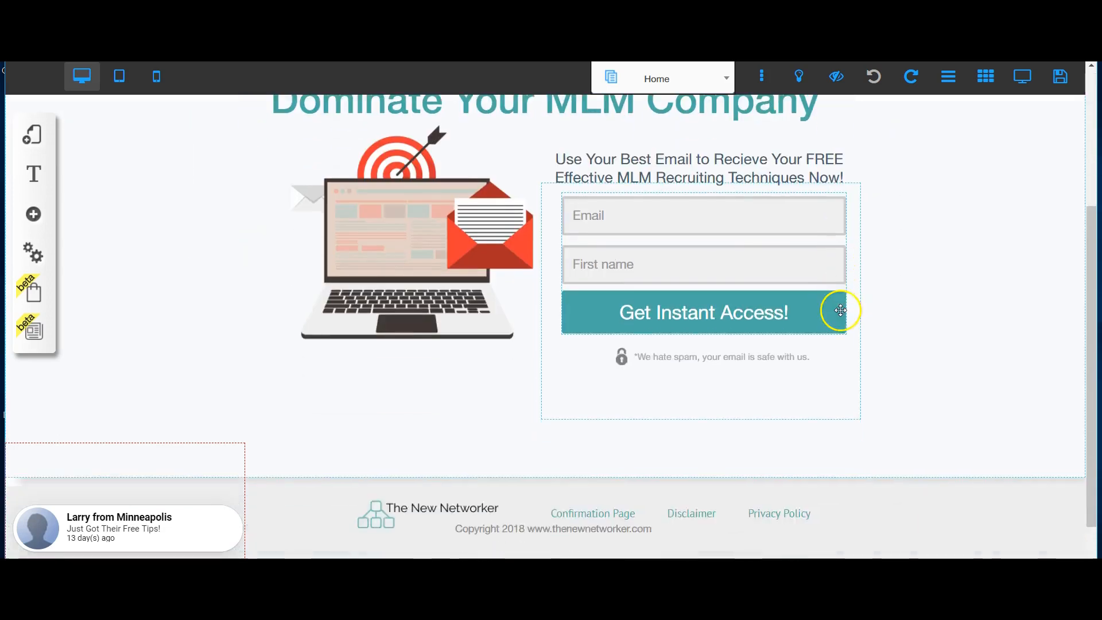
{"action": "scroll", "coordinate": [847, 320], "scroll_direction": "up", "scroll_amount": 3}
{"action": "scroll", "coordinate": [851, 326], "scroll_direction": "up", "scroll_amount": 1}
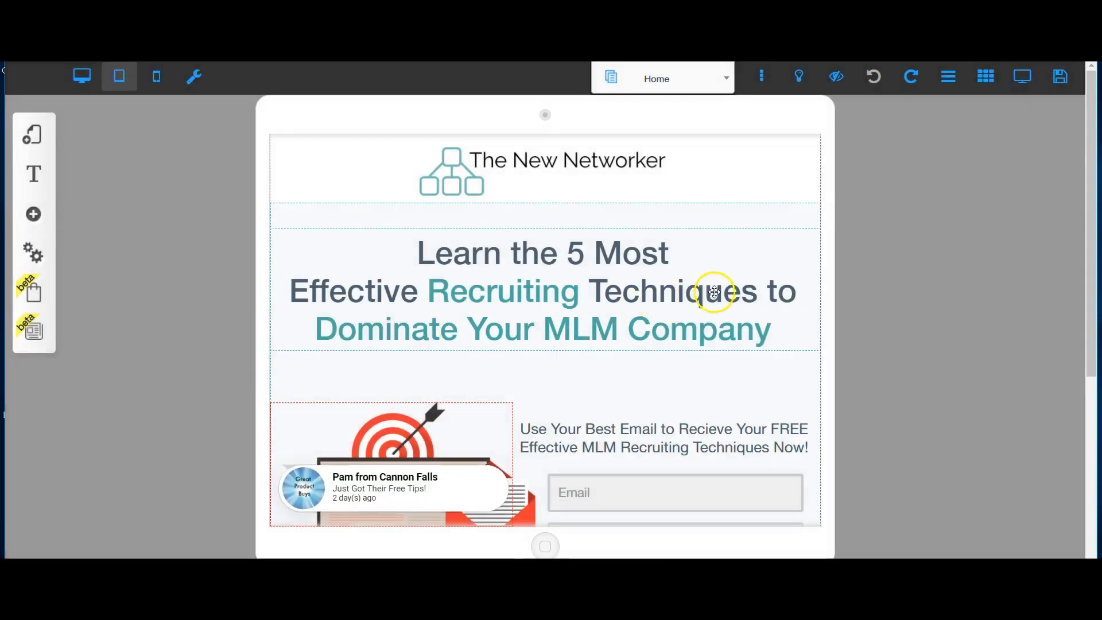
{"action": "scroll", "coordinate": [723, 298], "scroll_direction": "down", "scroll_amount": 2}
{"action": "scroll", "coordinate": [736, 312], "scroll_direction": "down", "scroll_amount": 2}
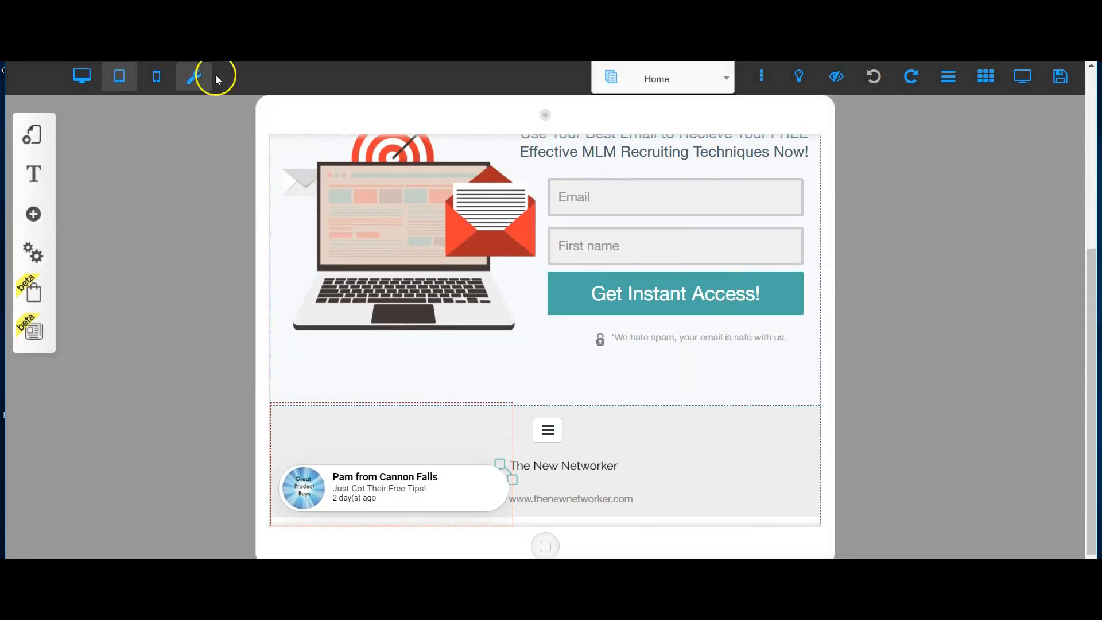
Switch to the mobile view, check the Home page from header to footer, and return to the desktop view
{"action": "left_click", "coordinate": [172, 78]}
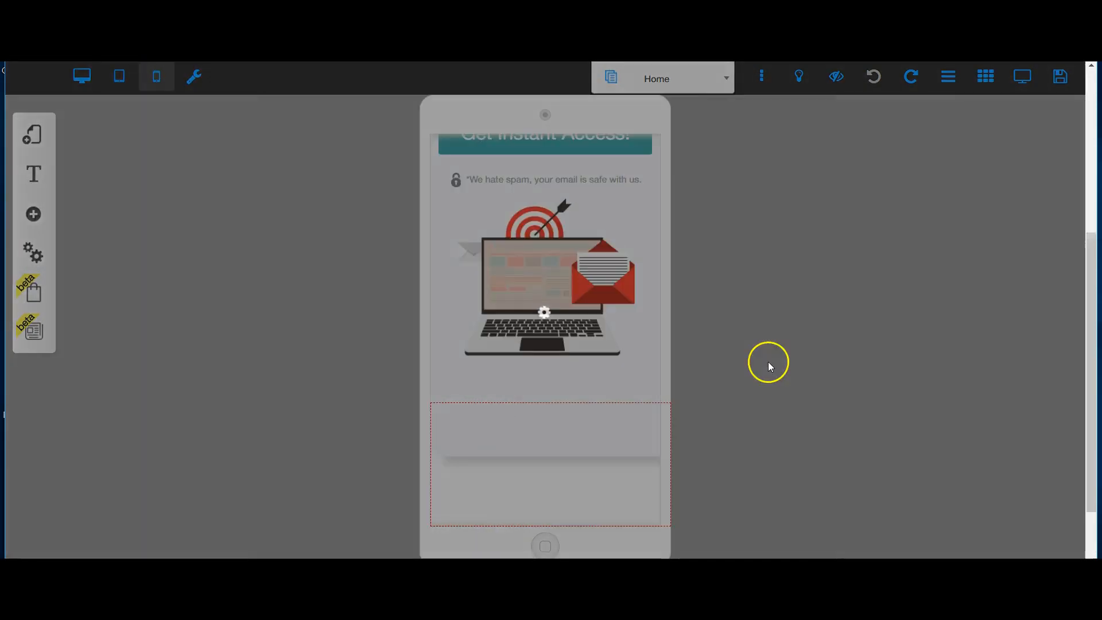
{"action": "scroll", "coordinate": [602, 308], "scroll_direction": "up", "scroll_amount": 2}
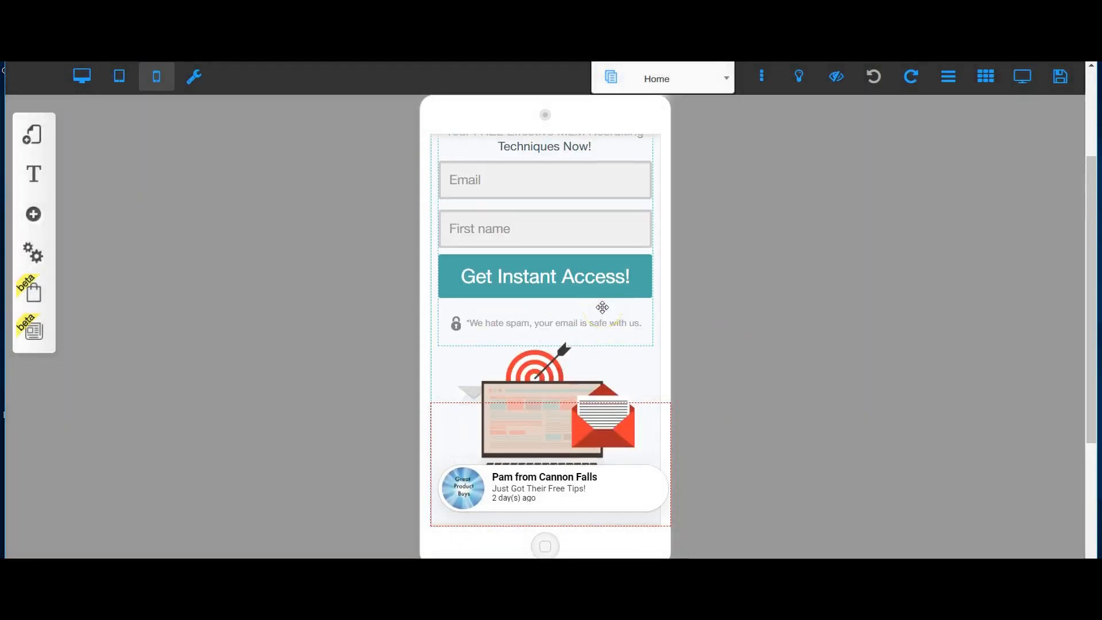
{"action": "scroll", "coordinate": [602, 308], "scroll_direction": "up", "scroll_amount": 2}
{"action": "left_click", "coordinate": [775, 297]}
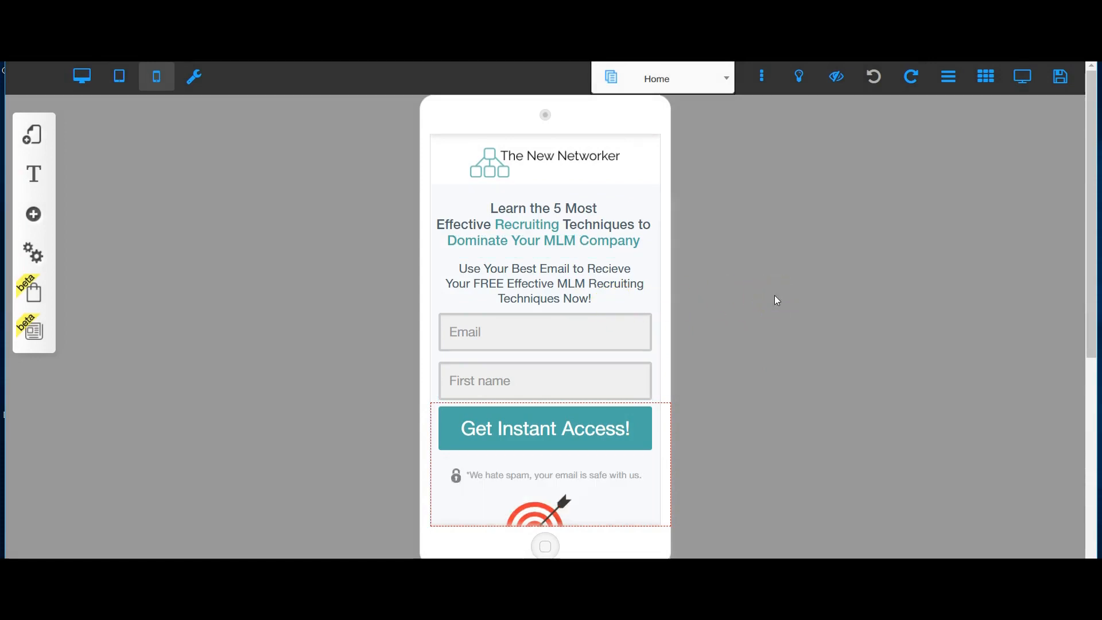
{"action": "scroll", "coordinate": [516, 247], "scroll_direction": "down", "scroll_amount": 5}
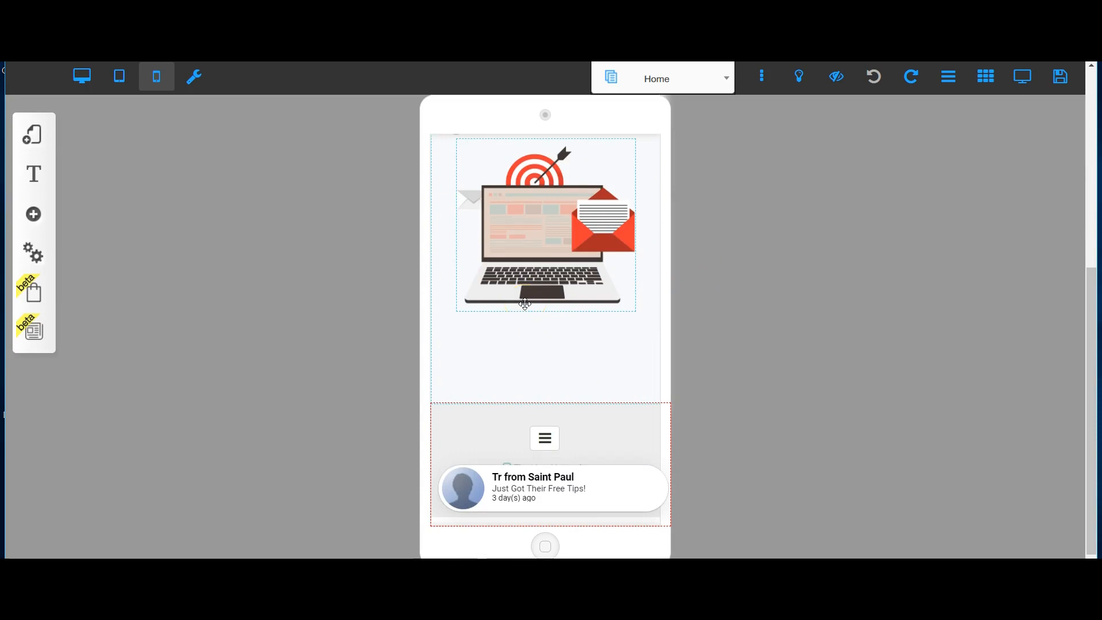
{"action": "left_click", "coordinate": [518, 316]}
{"action": "scroll", "coordinate": [534, 354], "scroll_direction": "up", "scroll_amount": 5}
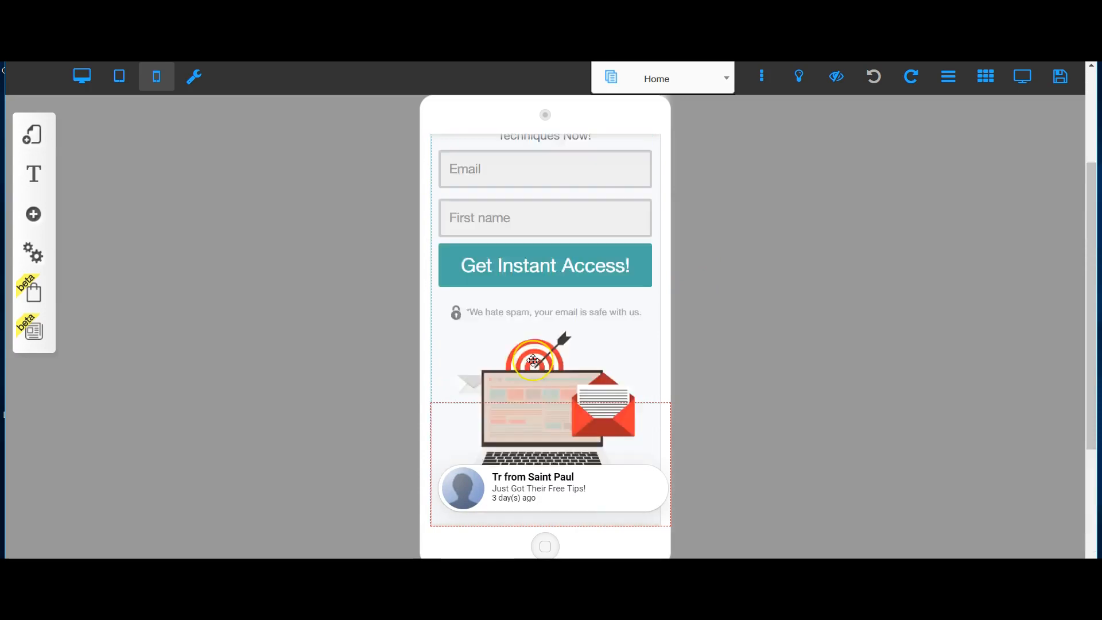
{"action": "left_click", "coordinate": [136, 69]}
{"action": "left_click", "coordinate": [122, 78]}
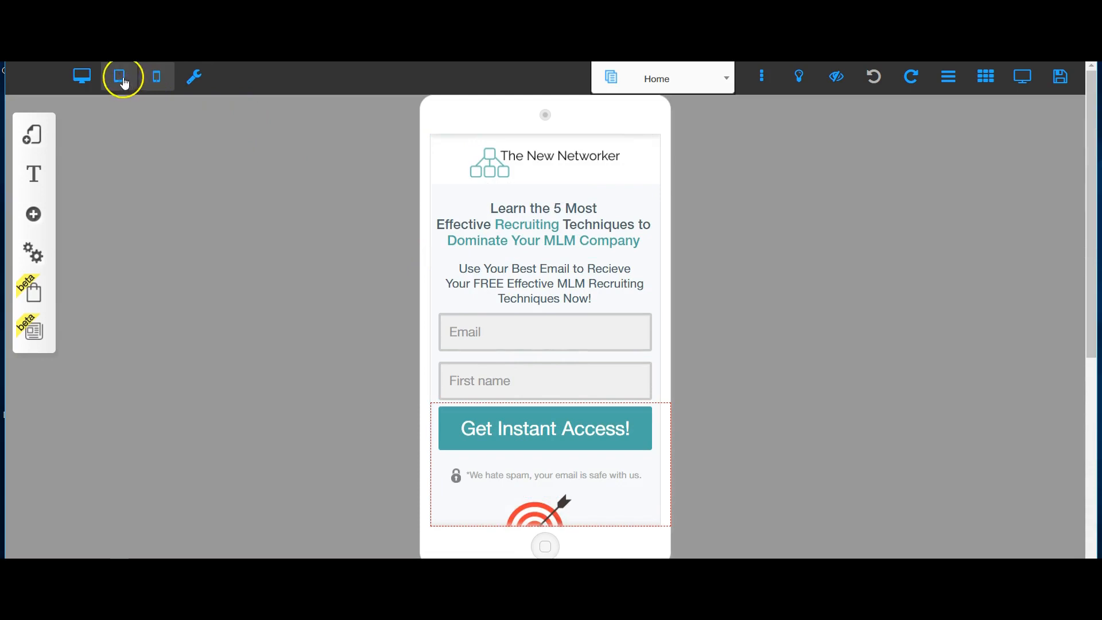
{"action": "left_click", "coordinate": [84, 79]}
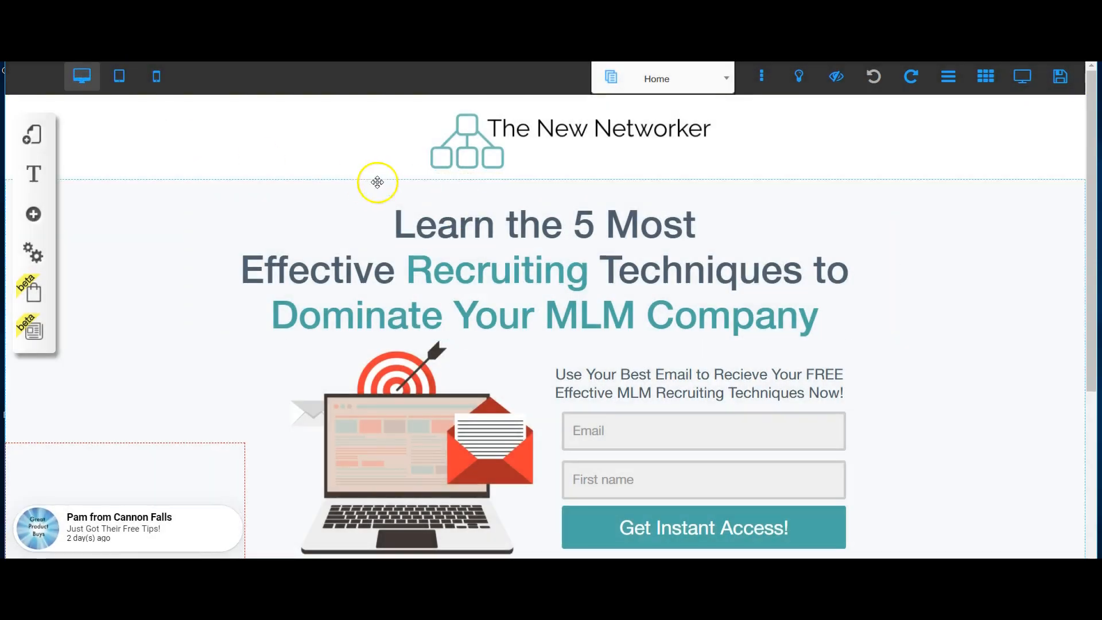
Replace The New Networker logo in the page header with the MLM Super Hacks gear logo from the uploaded files
{"action": "left_click", "coordinate": [485, 127]}
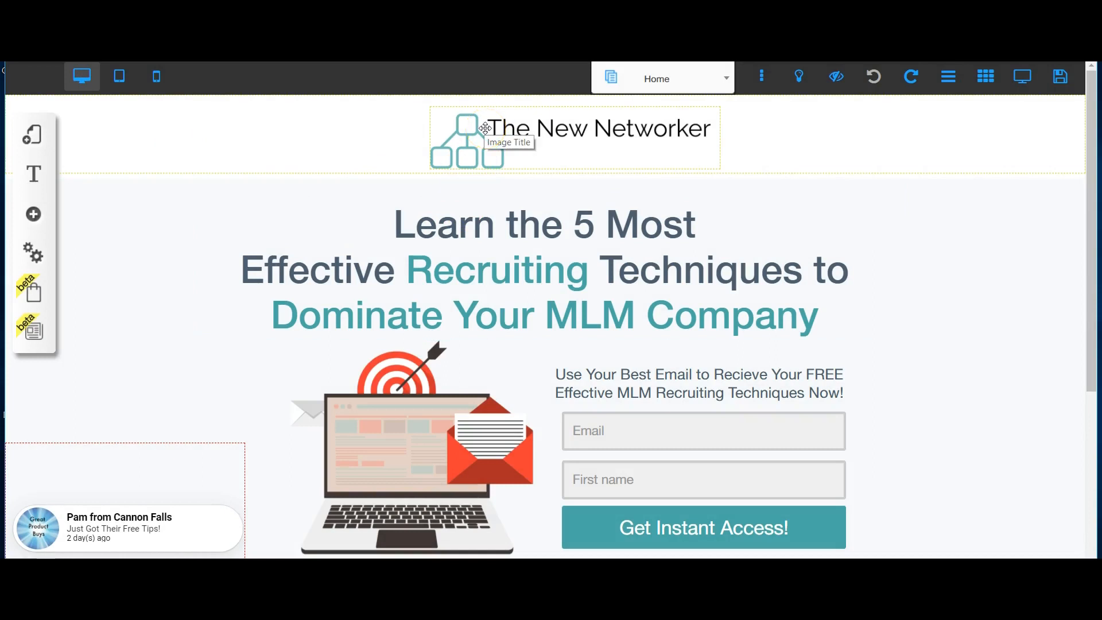
{"action": "double_click", "coordinate": [486, 131]}
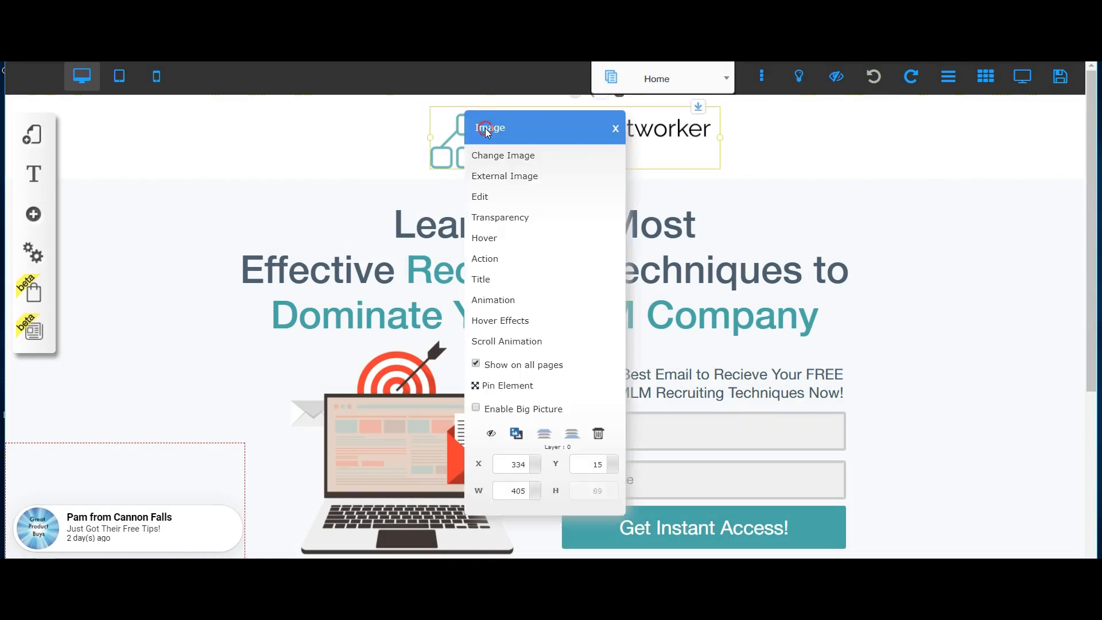
{"action": "left_click", "coordinate": [492, 158]}
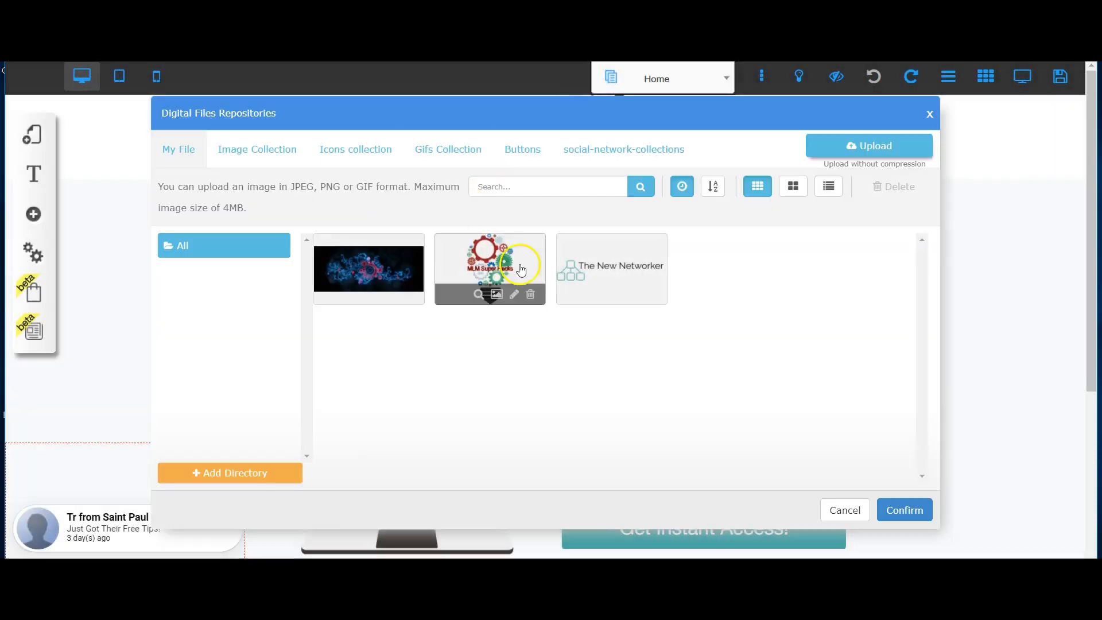
{"action": "left_click", "coordinate": [921, 476]}
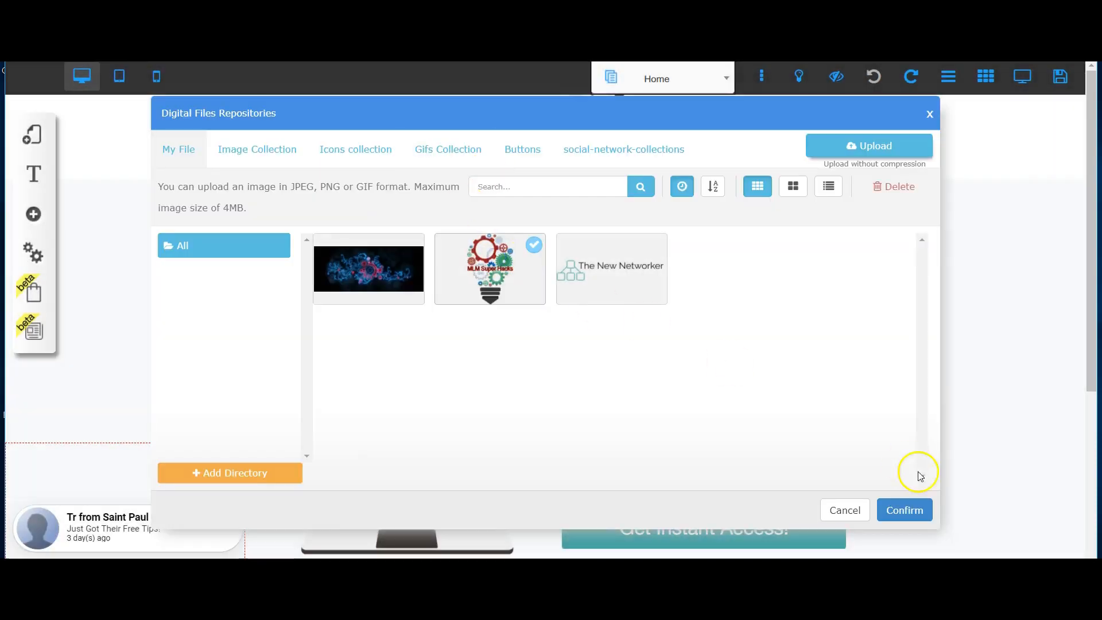
{"action": "left_click", "coordinate": [915, 502]}
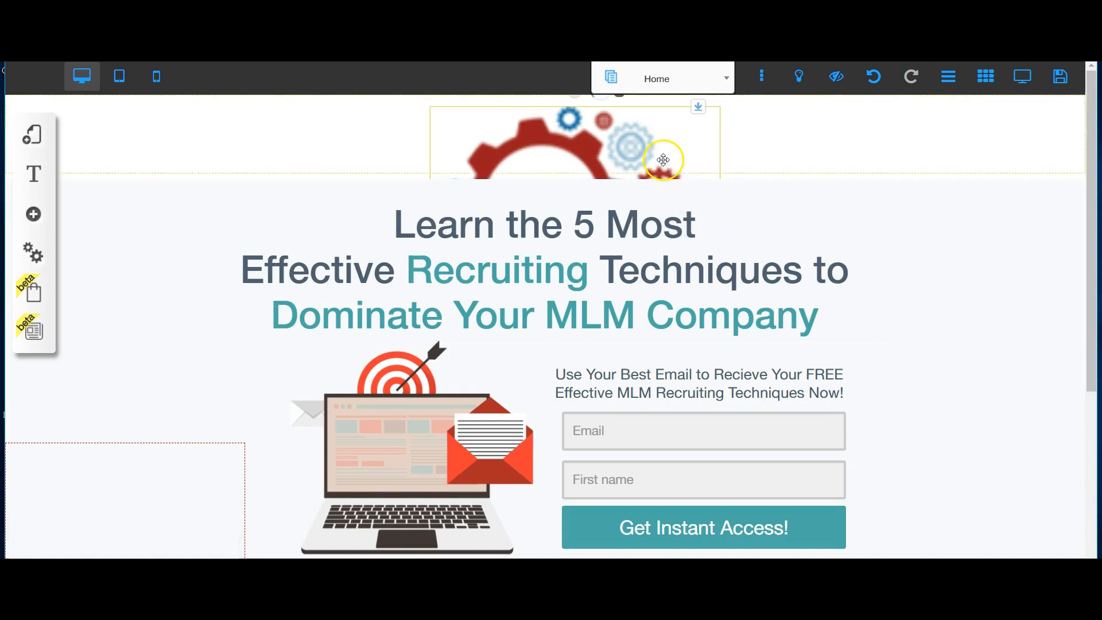
Move the MLM Super Hacks logo out of the header onto the page beside the headline and shrink it to a small logo
{"action": "left_click_drag", "start_coordinate": [663, 141], "coordinate": [399, 207]}
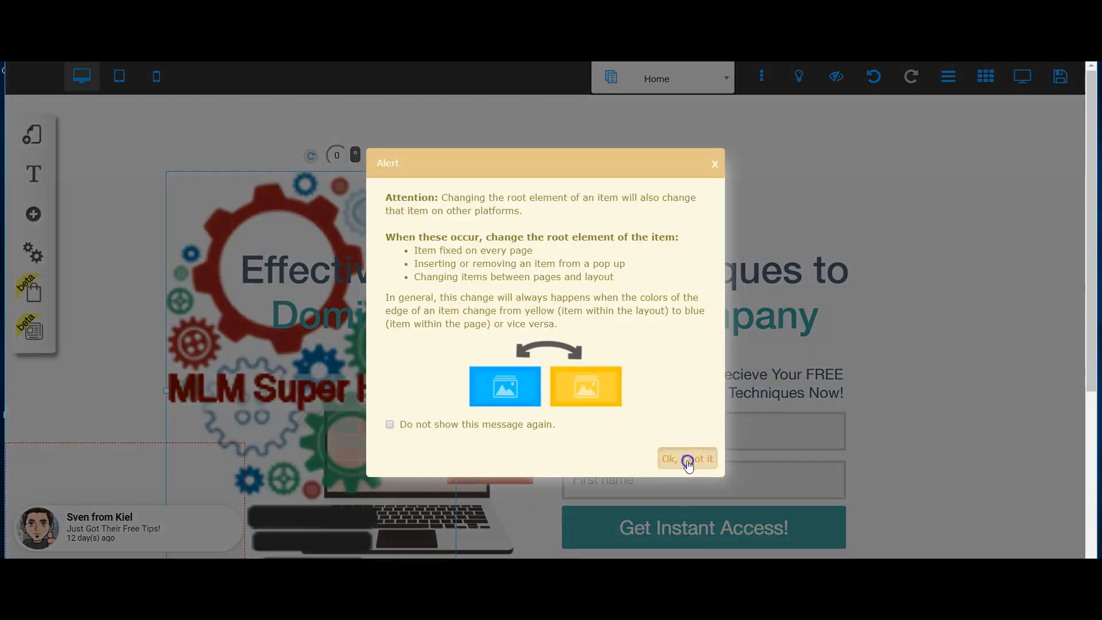
{"action": "left_click", "coordinate": [688, 459]}
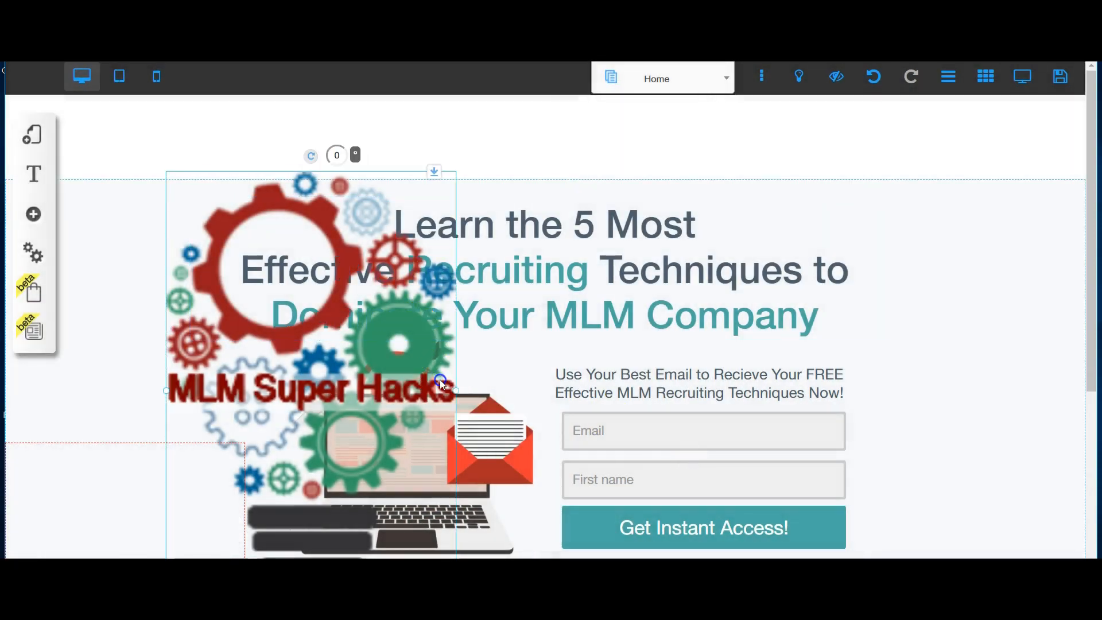
{"action": "left_click_drag", "start_coordinate": [456, 391], "coordinate": [283, 330]}
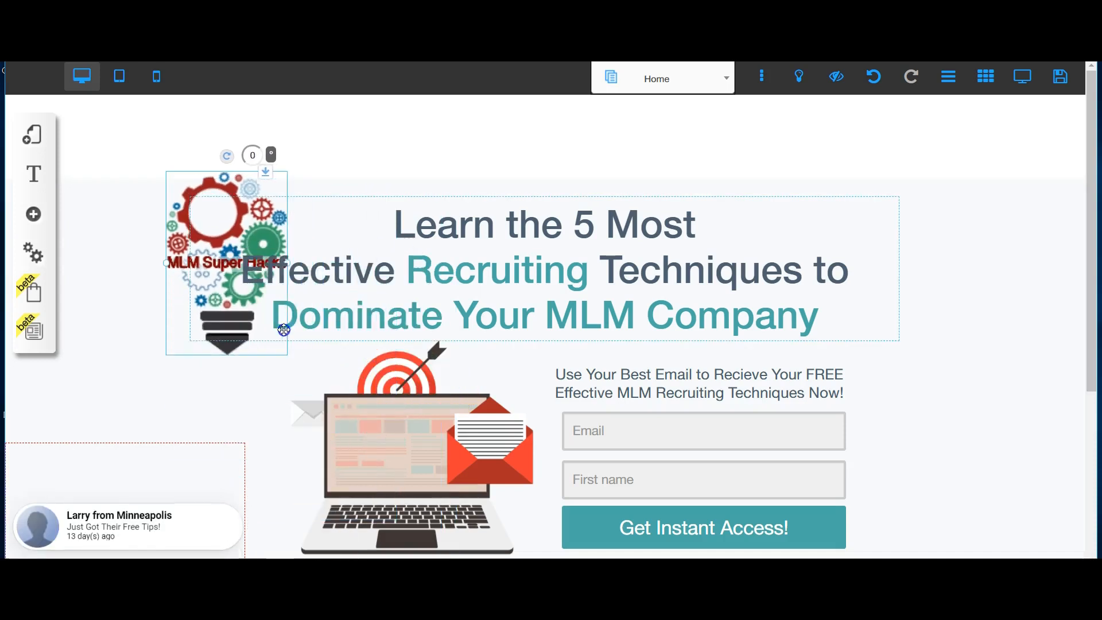
{"action": "left_click_drag", "start_coordinate": [456, 283], "coordinate": [476, 241]}
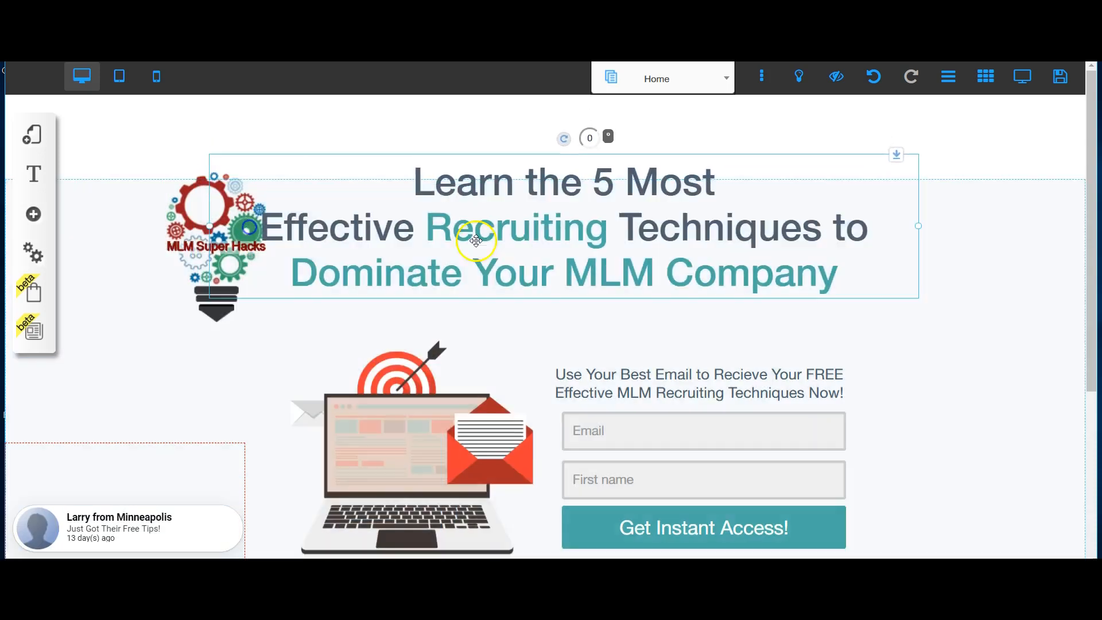
{"action": "left_click", "coordinate": [874, 77]}
Reposition the reduced logo at the left end of the page header, acknowledging the root element alerts
{"action": "left_click_drag", "start_coordinate": [224, 187], "coordinate": [251, 124]}
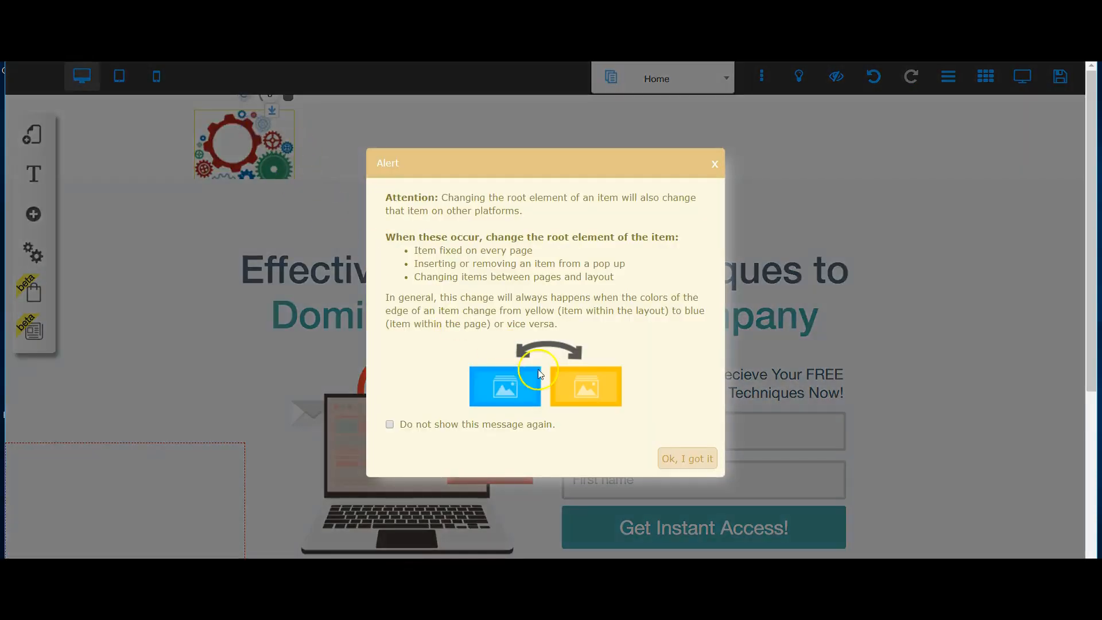
{"action": "left_click", "coordinate": [687, 466]}
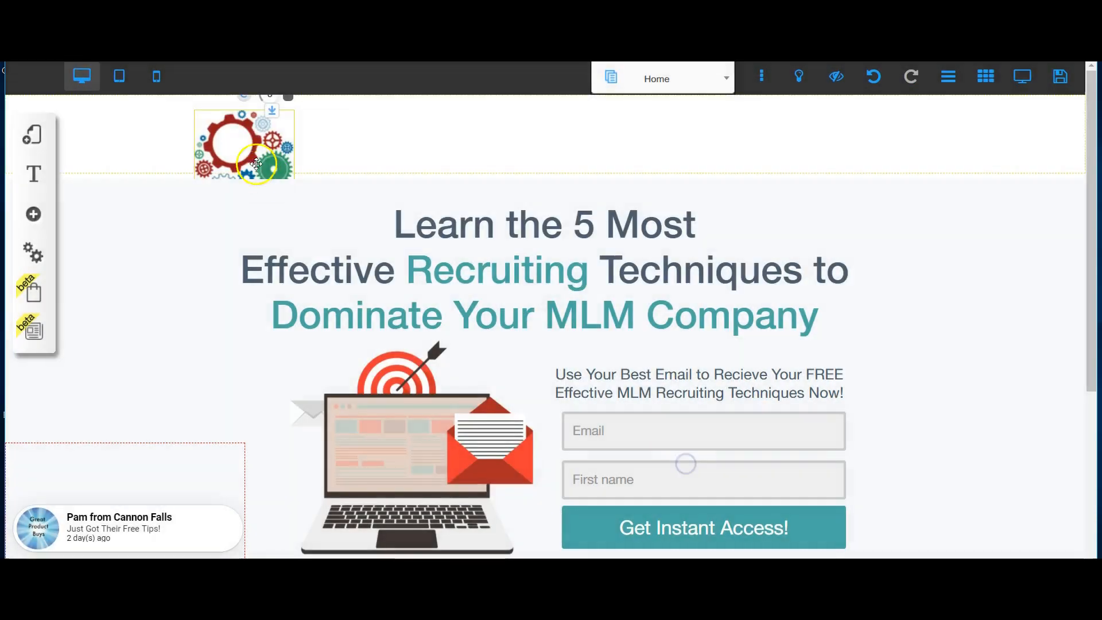
{"action": "left_click_drag", "start_coordinate": [243, 155], "coordinate": [229, 184]}
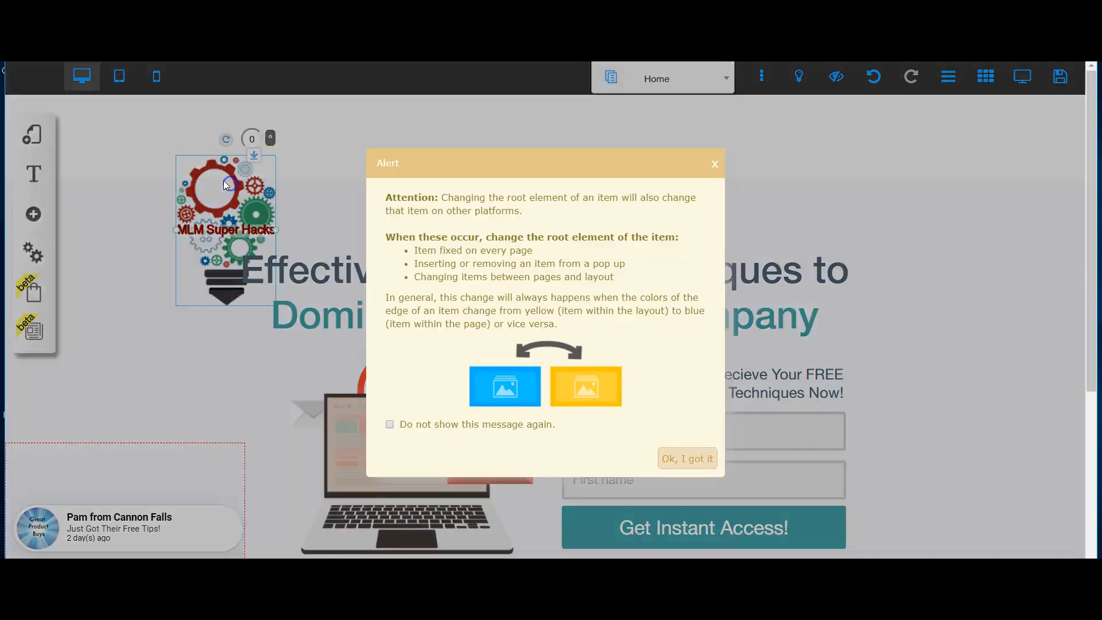
{"action": "left_click", "coordinate": [706, 468]}
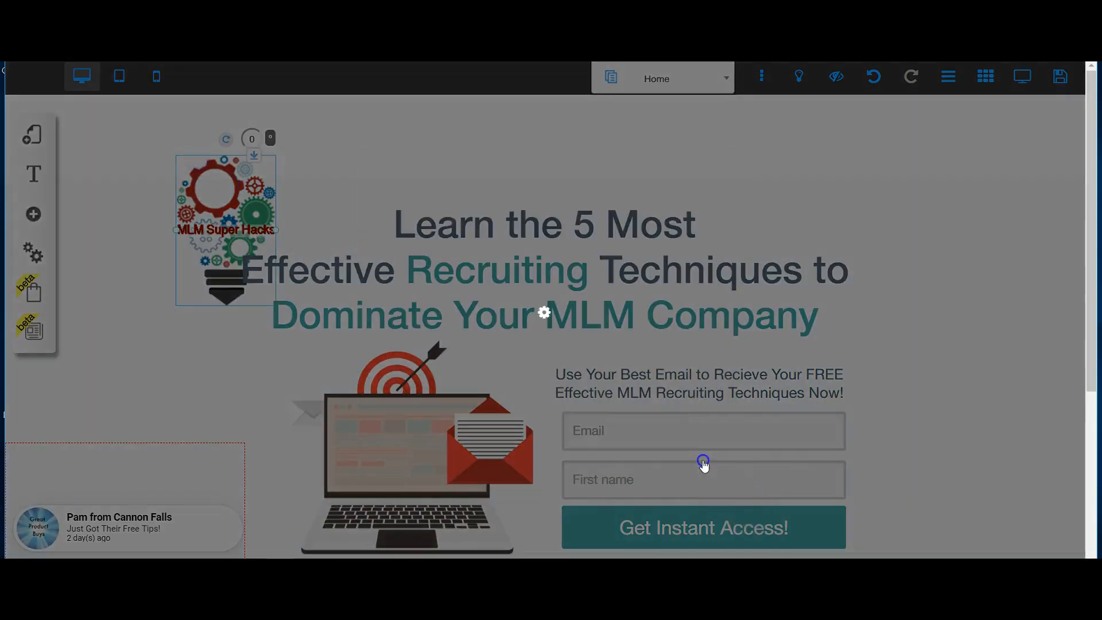
{"action": "left_click_drag", "start_coordinate": [196, 165], "coordinate": [171, 138]}
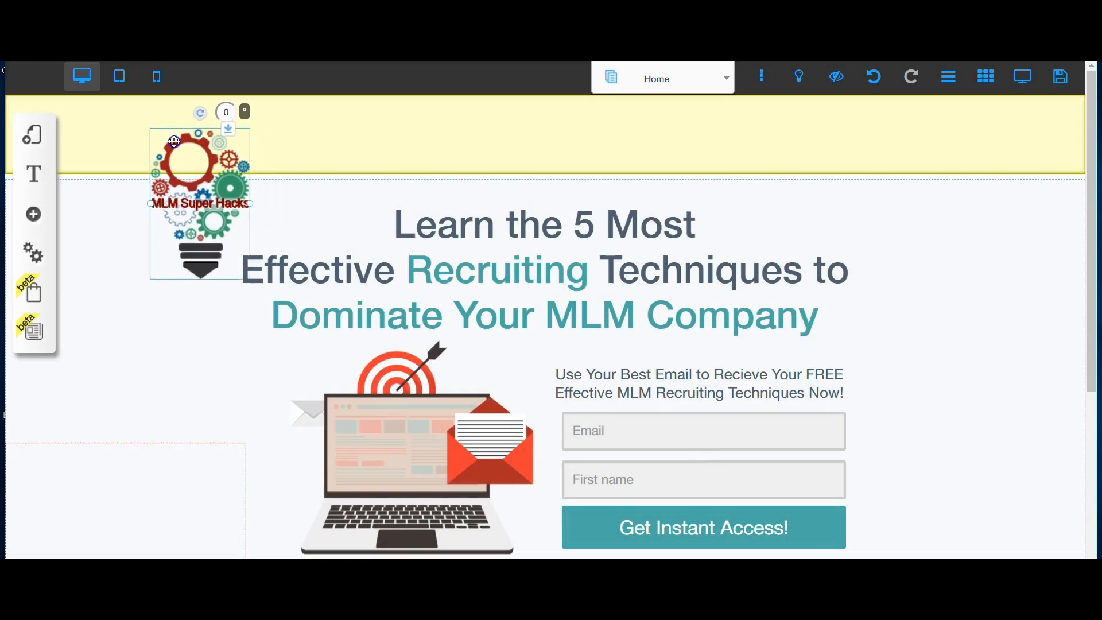
{"action": "left_click", "coordinate": [707, 462]}
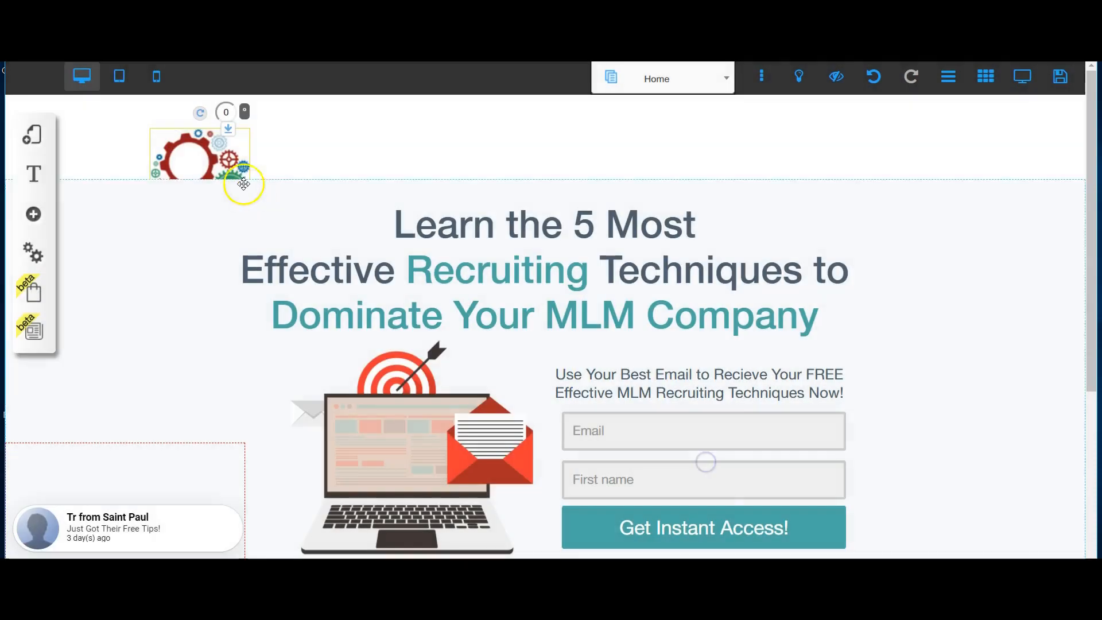
Reconfirm the logo's image file and move the logo from the header to the page area just left of the headline
{"action": "left_click_drag", "start_coordinate": [206, 139], "coordinate": [208, 147]}
{"action": "double_click", "coordinate": [208, 147]}
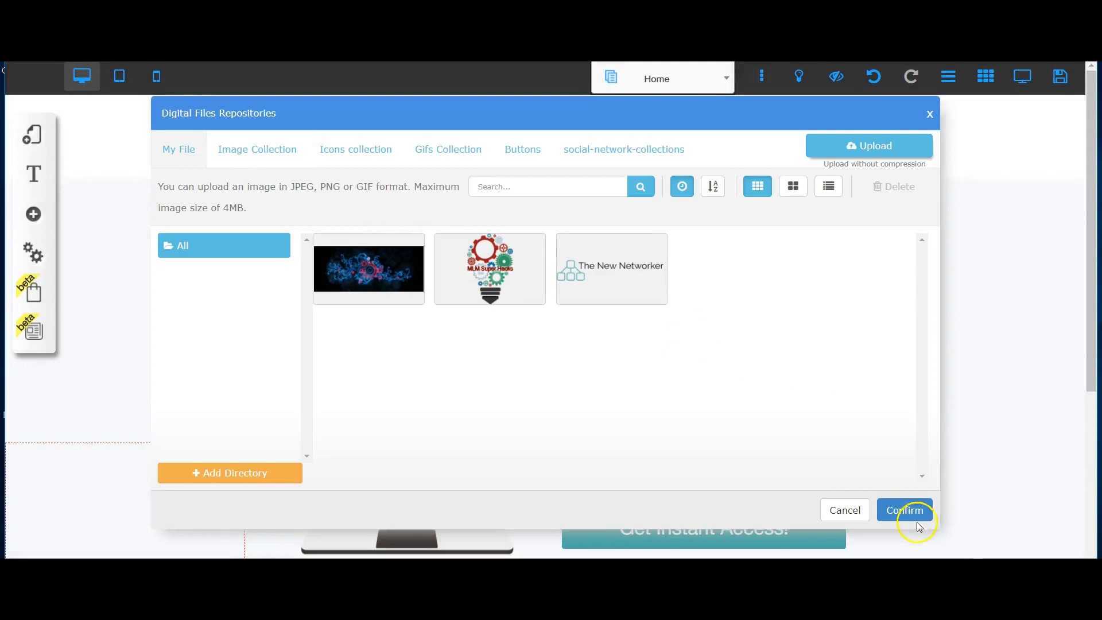
{"action": "left_click", "coordinate": [910, 511]}
{"action": "left_click_drag", "start_coordinate": [207, 148], "coordinate": [174, 205]}
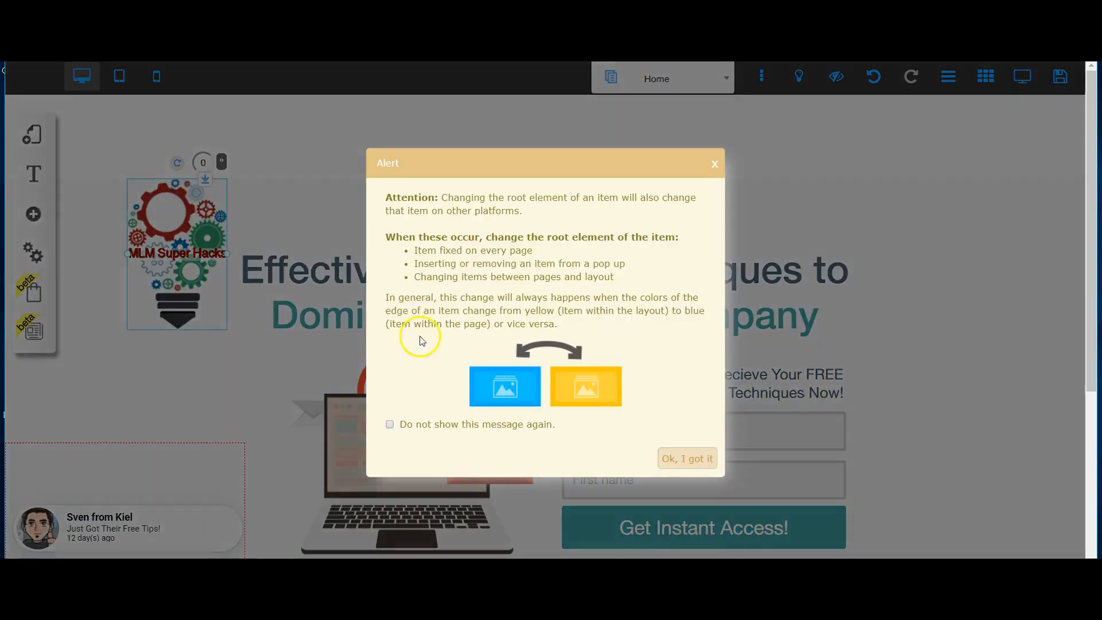
{"action": "left_click", "coordinate": [688, 459]}
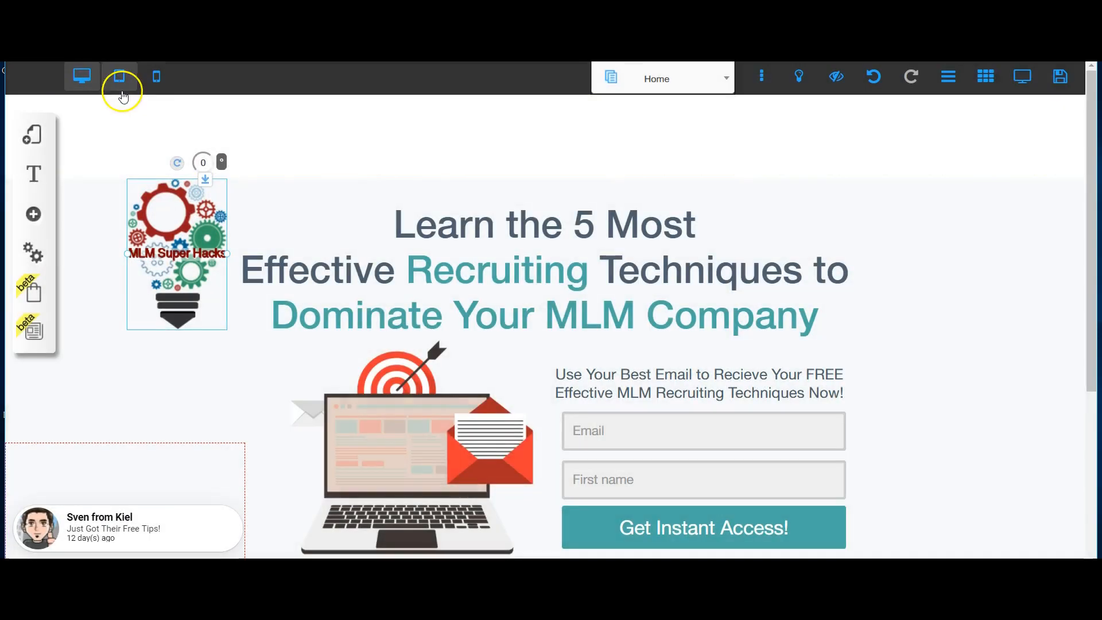
In the tablet view, shrink the oversized logo and place it inside the page at the headline's upper left
{"action": "left_click", "coordinate": [120, 91]}
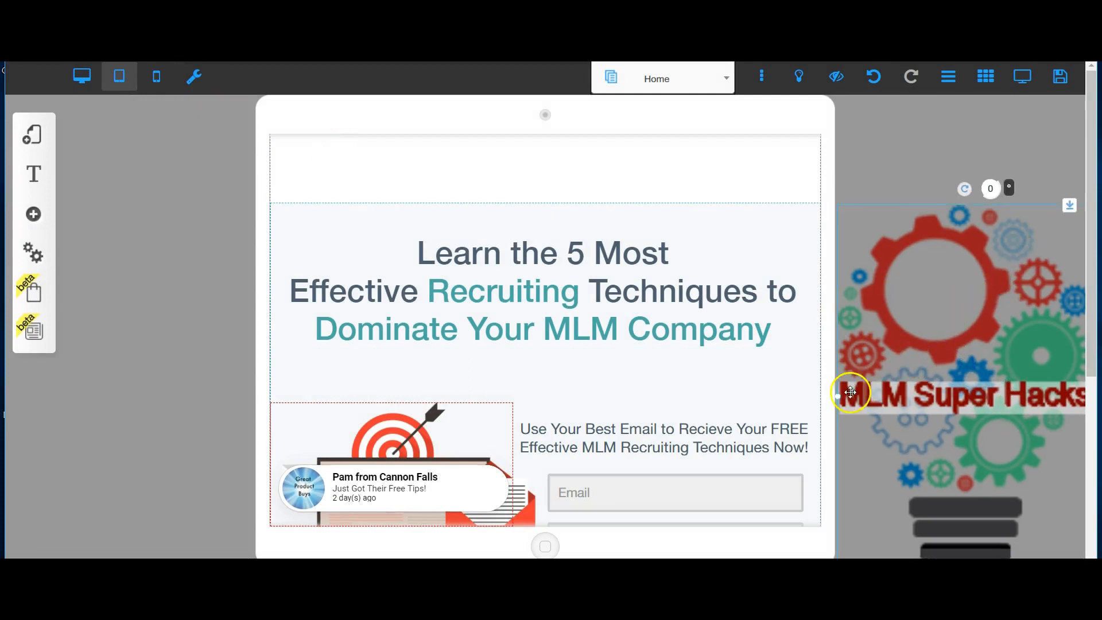
{"action": "left_click_drag", "start_coordinate": [837, 400], "coordinate": [1035, 460]}
{"action": "left_click", "coordinate": [970, 249]}
{"action": "left_click_drag", "start_coordinate": [1059, 247], "coordinate": [361, 256]}
{"action": "left_click", "coordinate": [833, 333]}
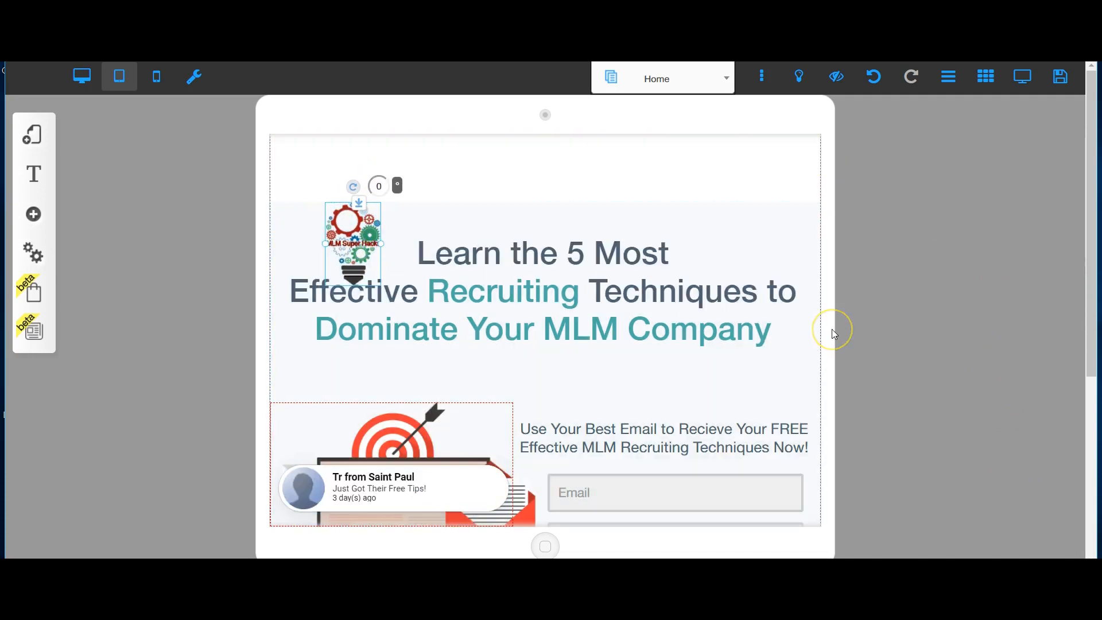
Collapse the tablet view's blank header strip to the top of the page and adjust the logo beside the headline
{"action": "left_click", "coordinate": [540, 206]}
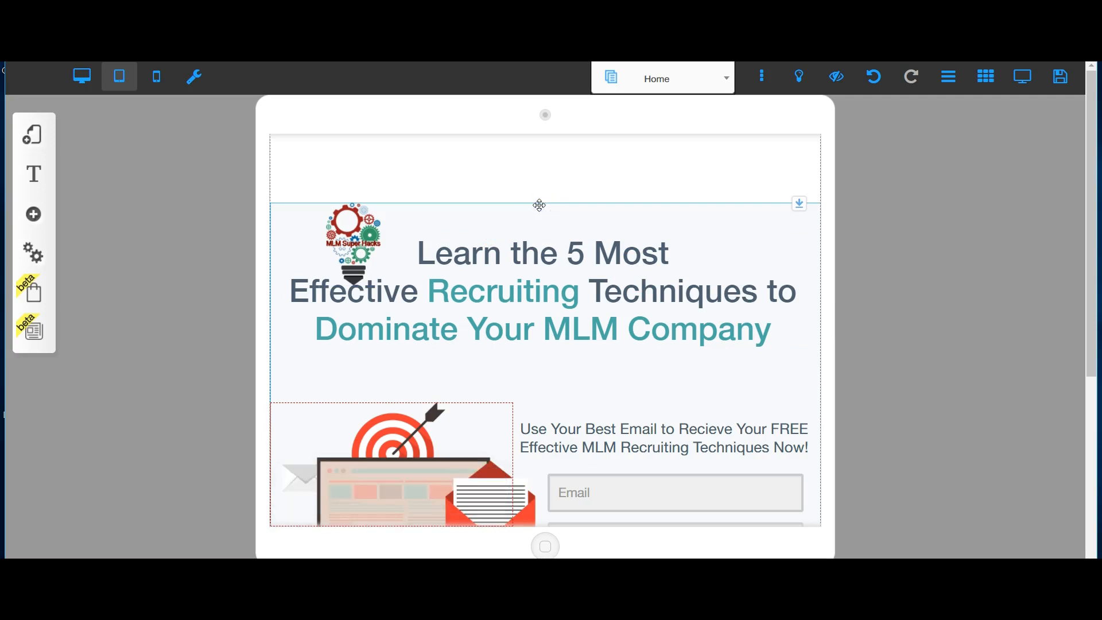
{"action": "left_click", "coordinate": [542, 200]}
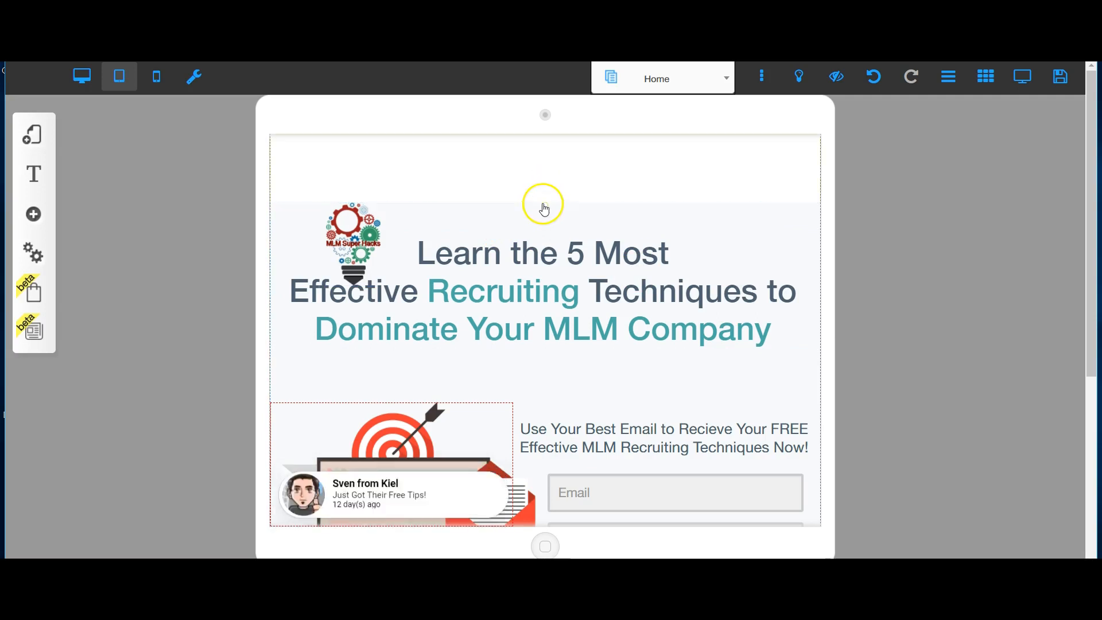
{"action": "left_click_drag", "start_coordinate": [541, 198], "coordinate": [533, 136]}
{"action": "left_click", "coordinate": [413, 153]}
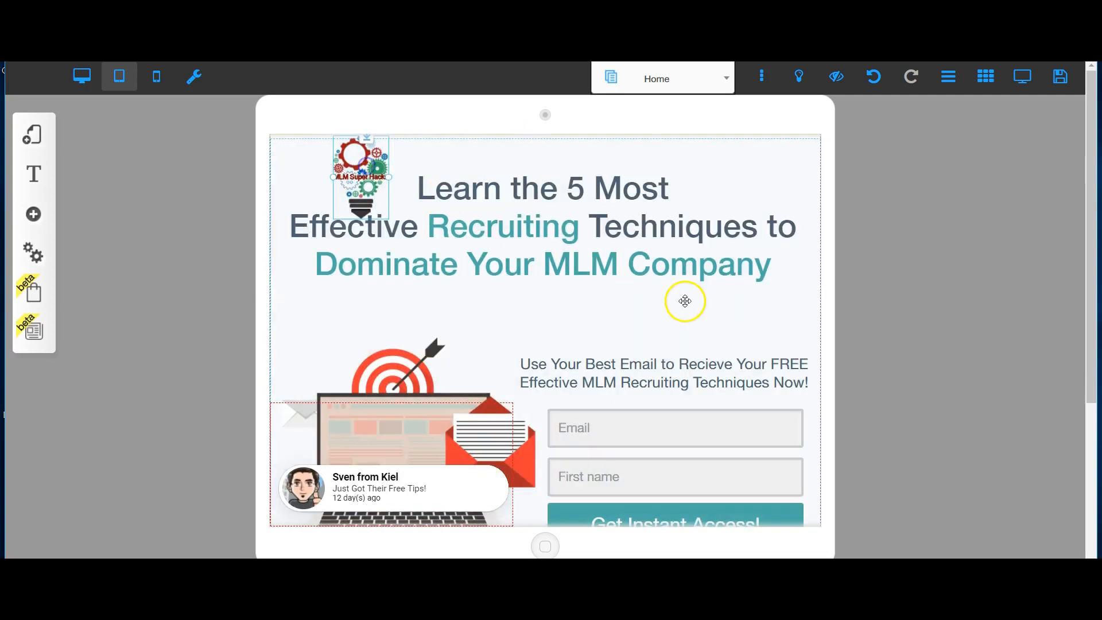
{"action": "scroll", "coordinate": [711, 315], "scroll_direction": "down", "scroll_amount": 4}
{"action": "scroll", "coordinate": [711, 323], "scroll_direction": "up", "scroll_amount": 4}
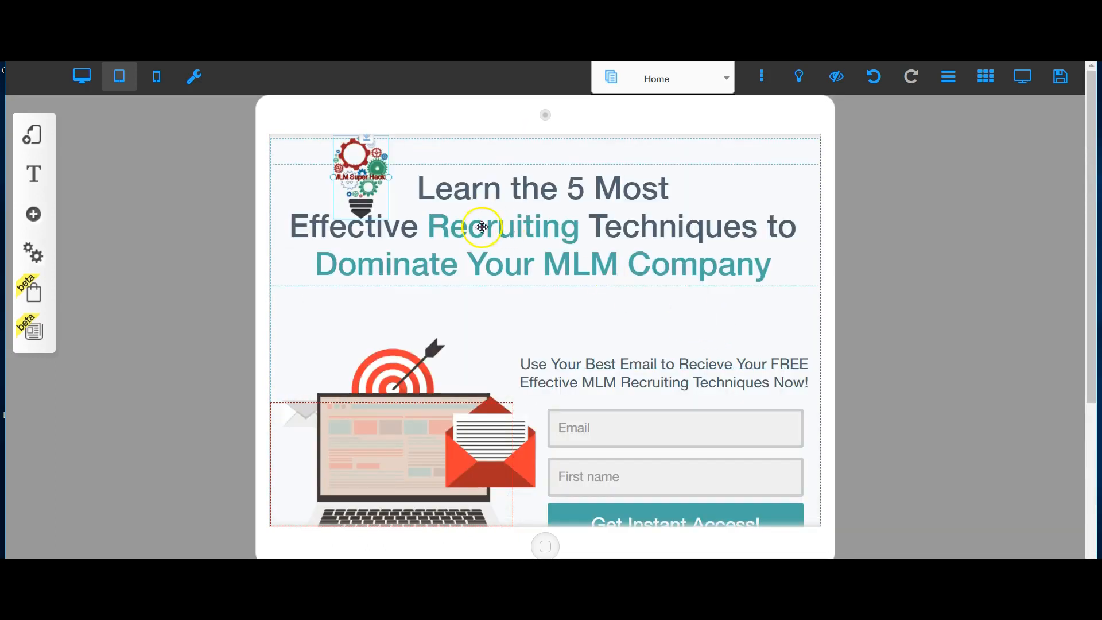
In the mobile view, shrink the logo and place it at the left edge of the page next to the headline
{"action": "left_click", "coordinate": [156, 76]}
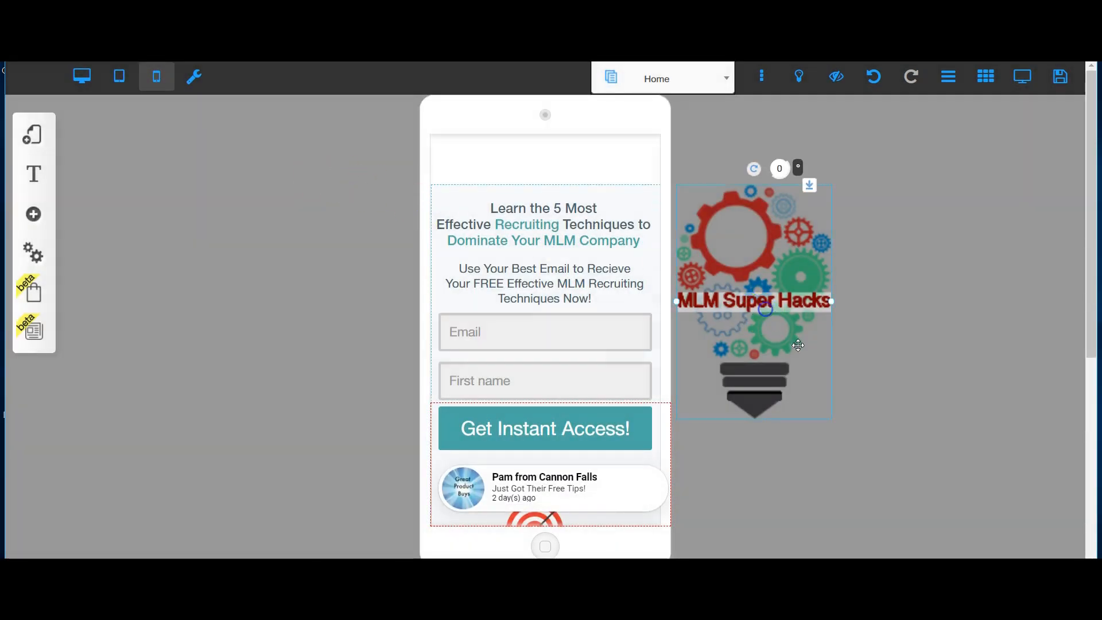
{"action": "left_click_drag", "start_coordinate": [832, 419], "coordinate": [731, 261]}
{"action": "left_click_drag", "start_coordinate": [703, 225], "coordinate": [459, 182]}
{"action": "left_click", "coordinate": [661, 453]}
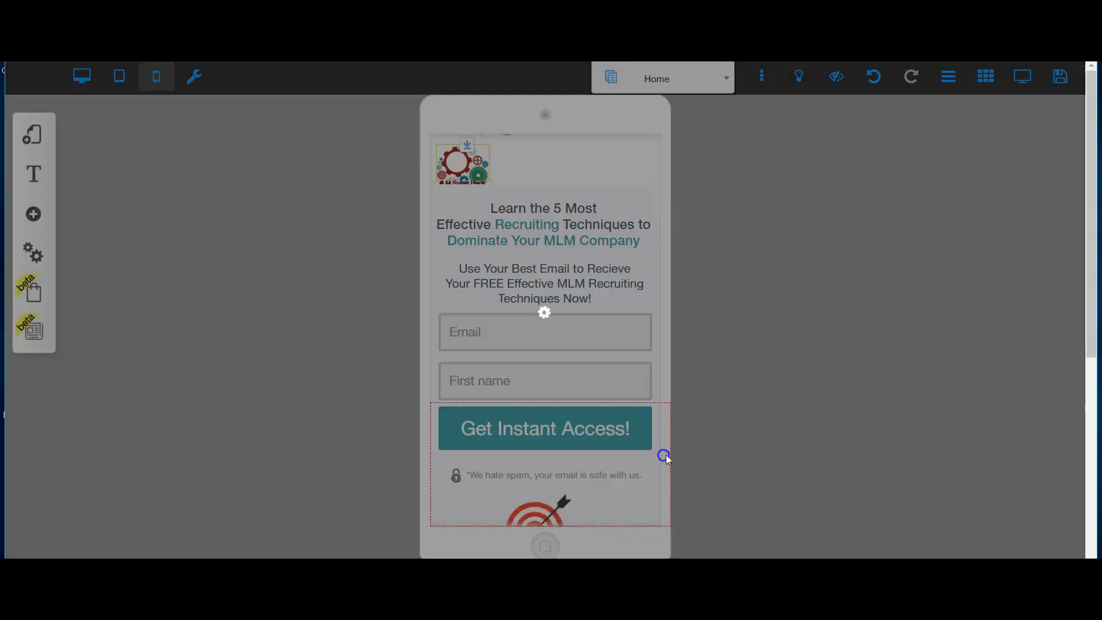
{"action": "left_click", "coordinate": [561, 233]}
{"action": "left_click_drag", "start_coordinate": [464, 164], "coordinate": [458, 193]}
{"action": "left_click", "coordinate": [700, 467]}
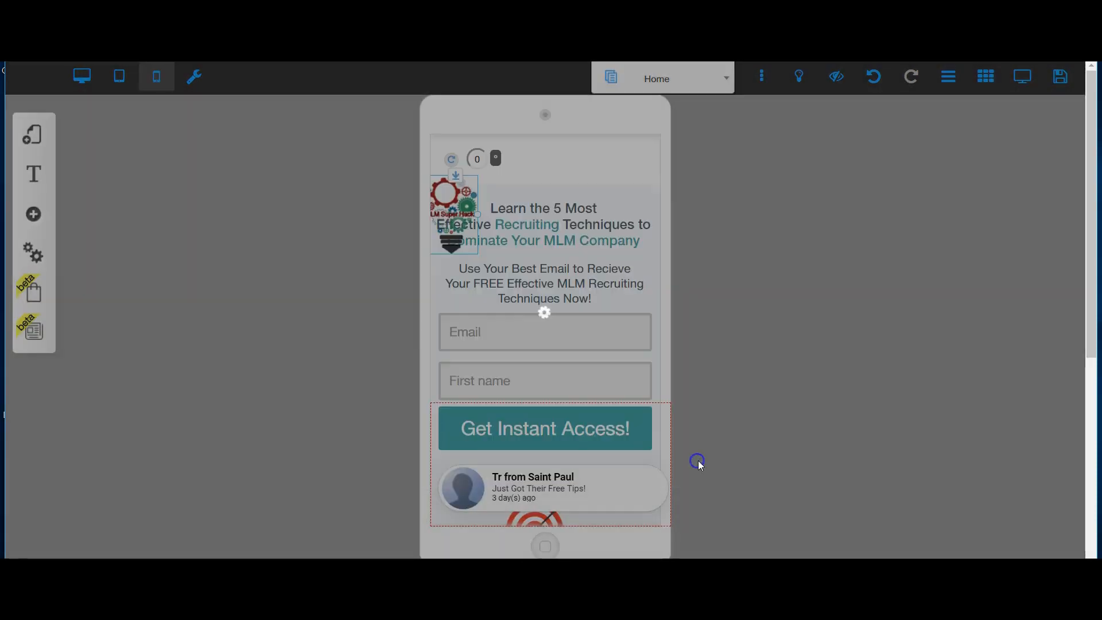
Collapse the mobile view's blank header and nudge the logo and headline near the top of the page
{"action": "left_click", "coordinate": [563, 194]}
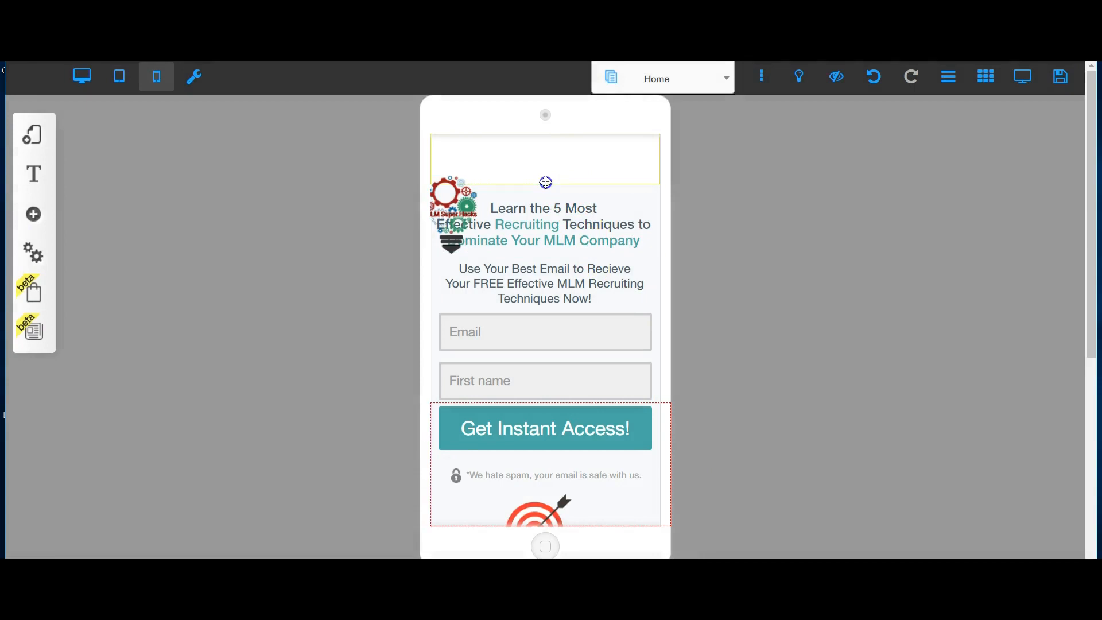
{"action": "left_click_drag", "start_coordinate": [544, 185], "coordinate": [541, 140]}
{"action": "left_click_drag", "start_coordinate": [462, 161], "coordinate": [462, 167]}
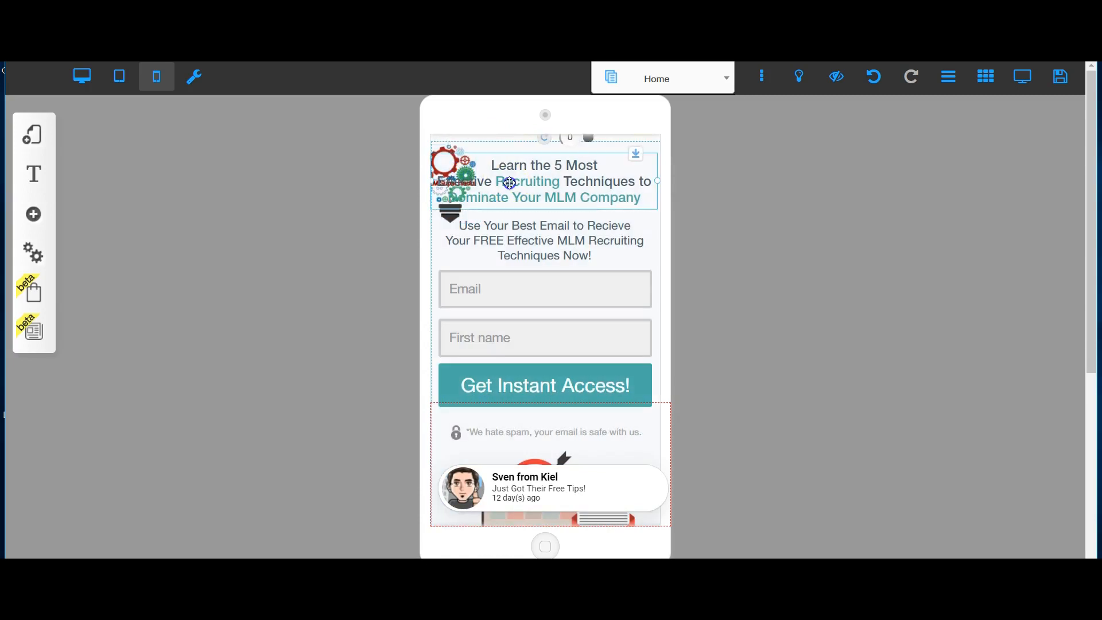
{"action": "left_click", "coordinate": [900, 318]}
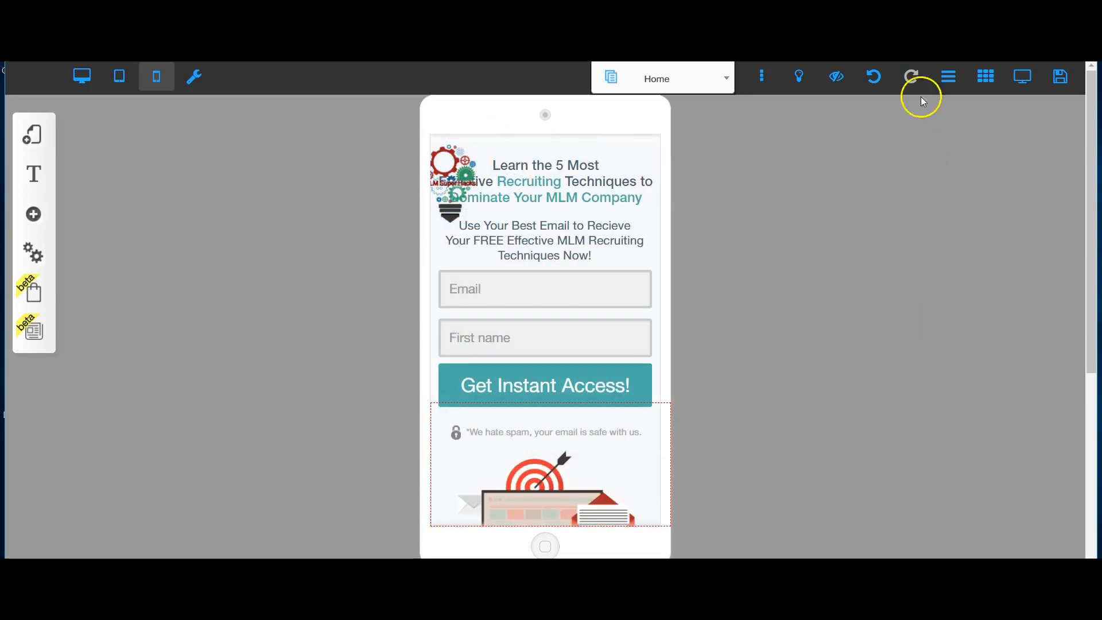
Undo the mobile view's headline, header and logo placement changes, acknowledging the root element alerts
{"action": "left_click", "coordinate": [877, 80]}
{"action": "left_click", "coordinate": [877, 80]}
{"action": "left_click", "coordinate": [877, 80]}
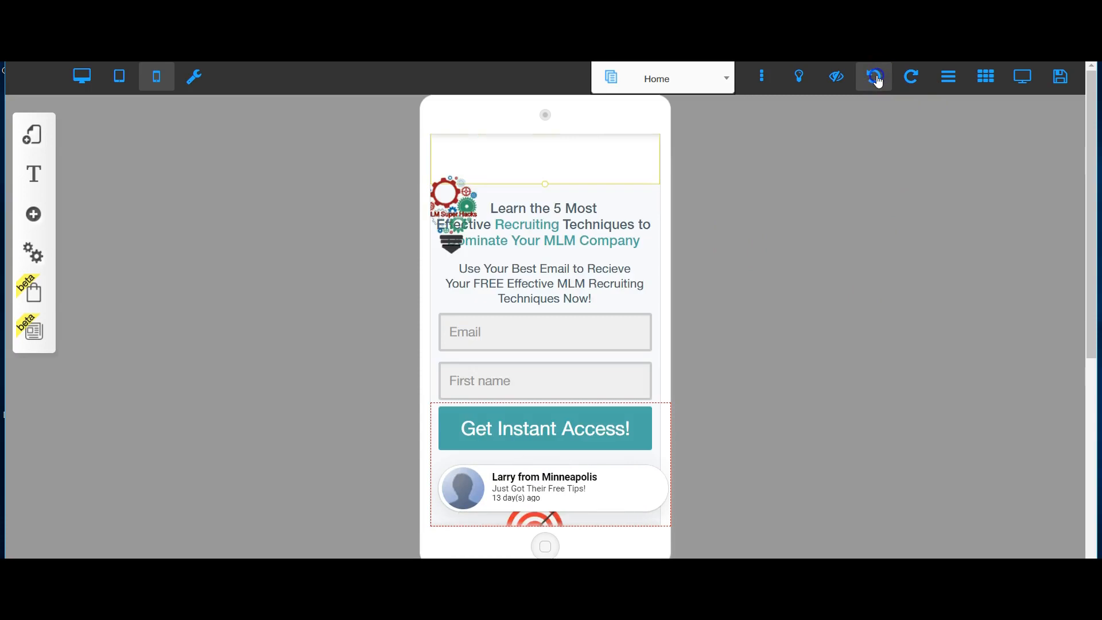
{"action": "left_click", "coordinate": [877, 80]}
{"action": "left_click", "coordinate": [877, 80]}
{"action": "left_click", "coordinate": [706, 456]}
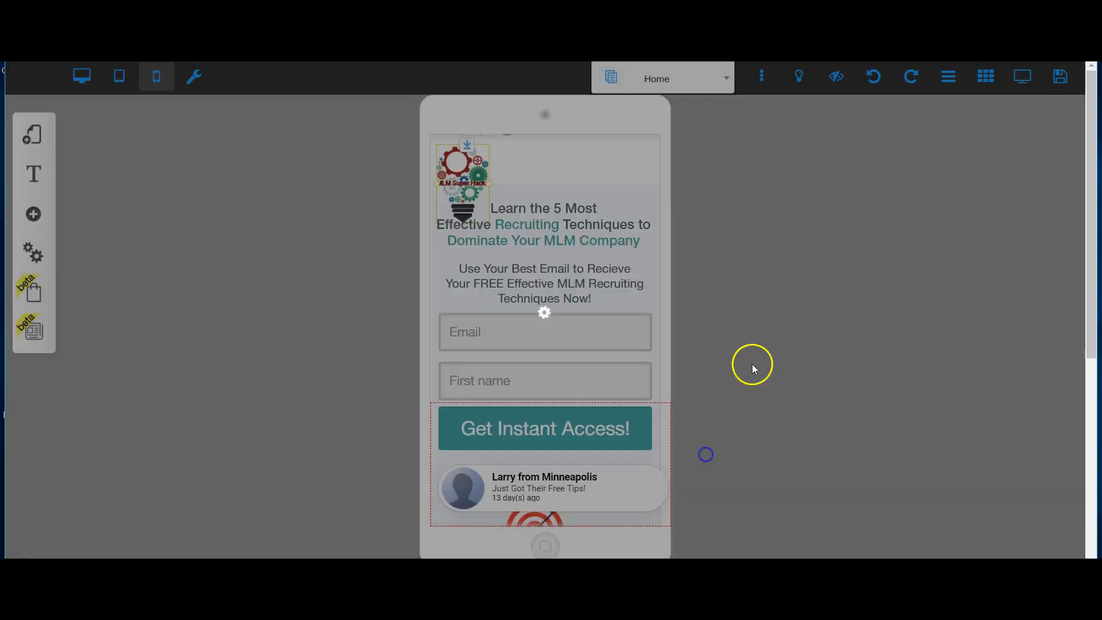
{"action": "left_click", "coordinate": [874, 78]}
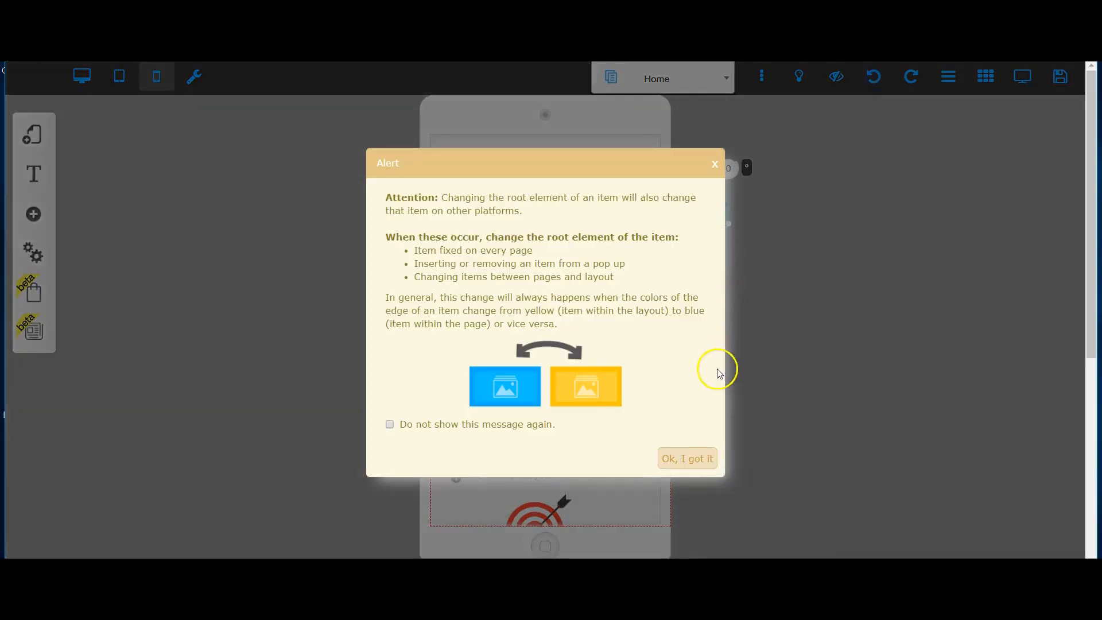
{"action": "left_click", "coordinate": [684, 459]}
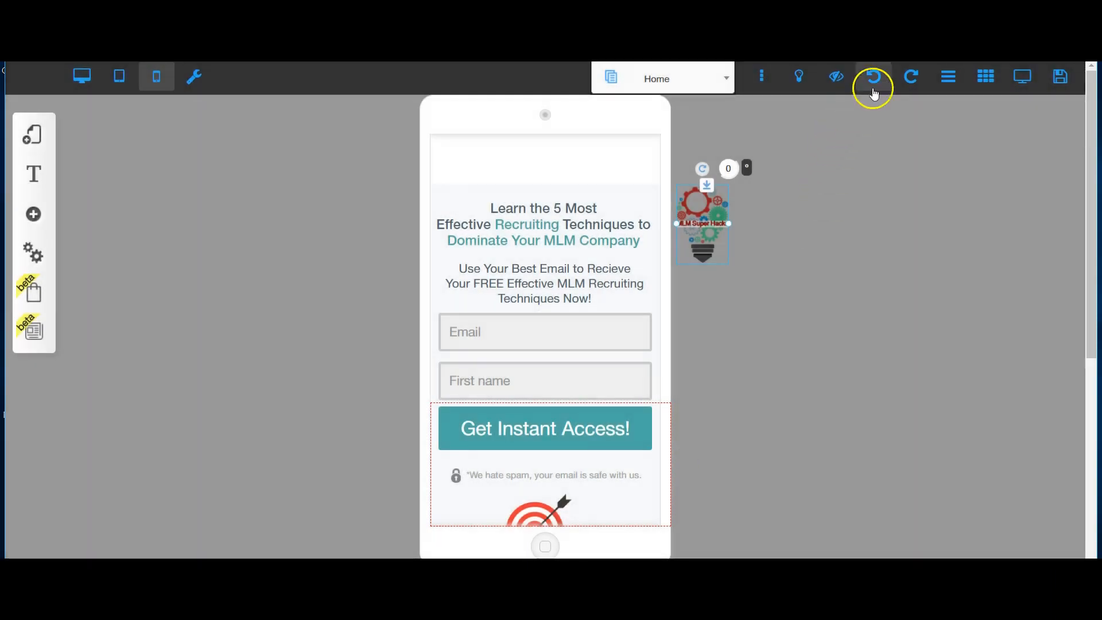
Undo the mobile logo resize, the tablet edits and the last desktop logo moves, back to the logo's placement in the desktop header
{"action": "left_click", "coordinate": [874, 86]}
{"action": "left_click", "coordinate": [876, 84]}
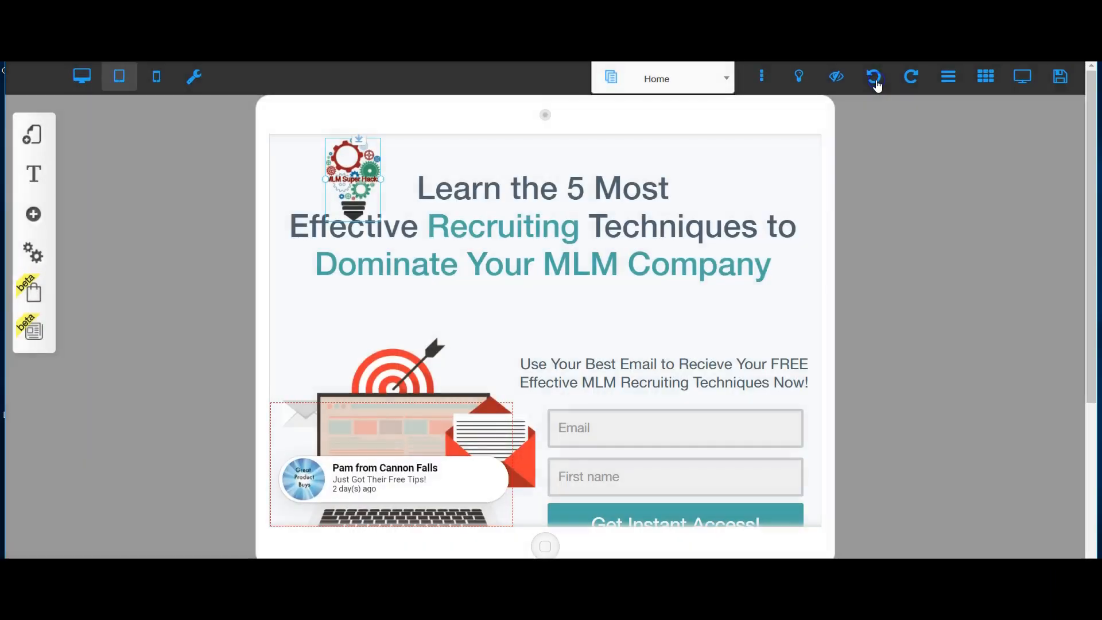
{"action": "left_click", "coordinate": [876, 81]}
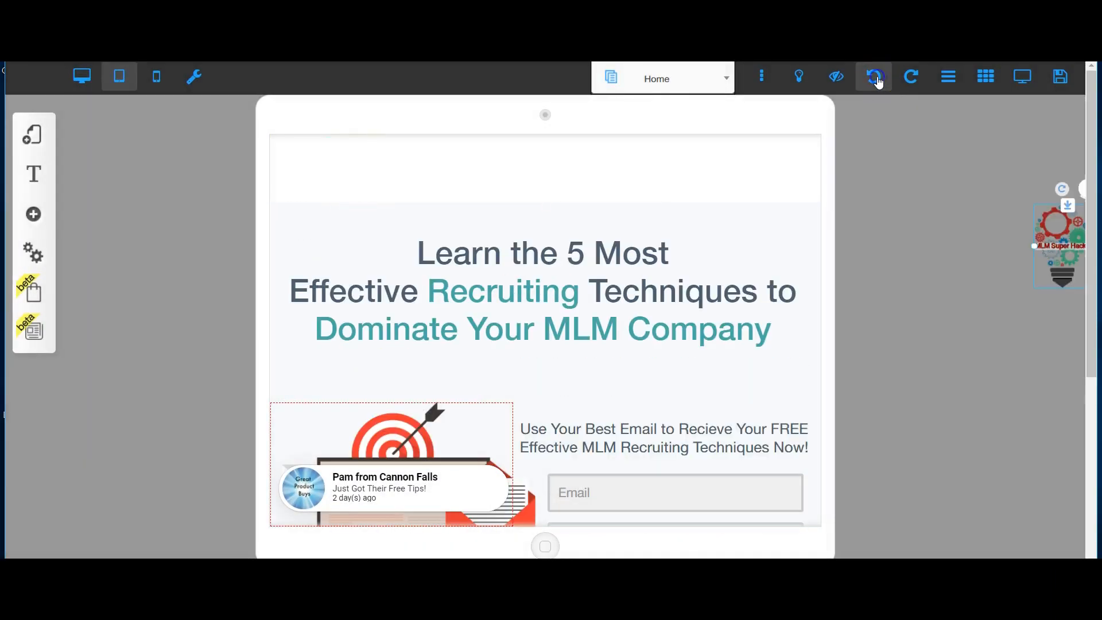
{"action": "left_click", "coordinate": [877, 80]}
{"action": "left_click", "coordinate": [877, 80]}
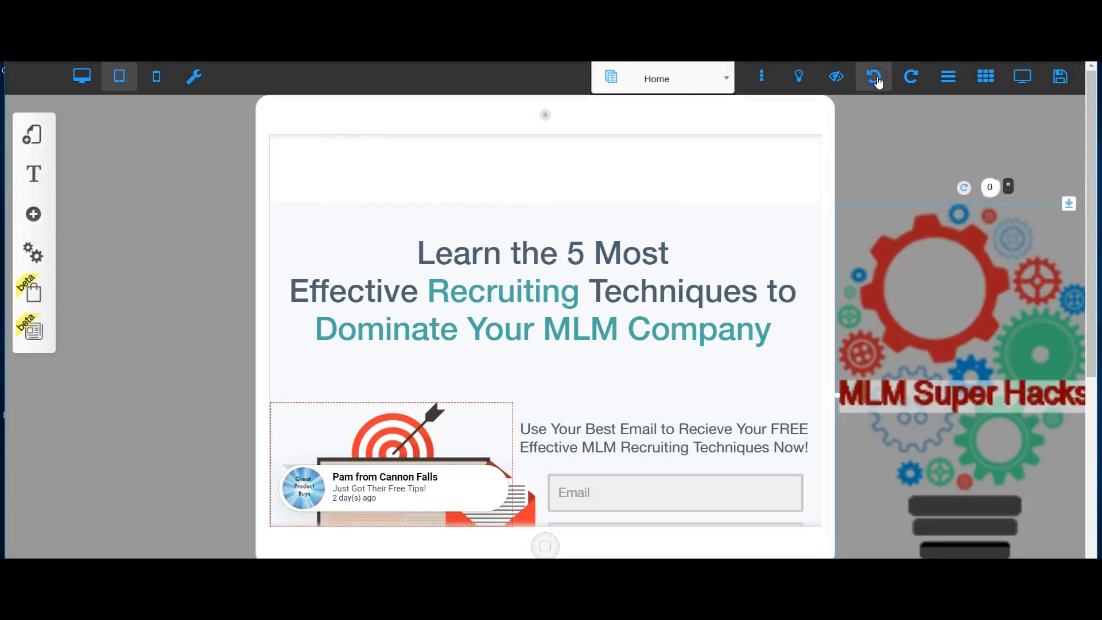
{"action": "left_click", "coordinate": [877, 81]}
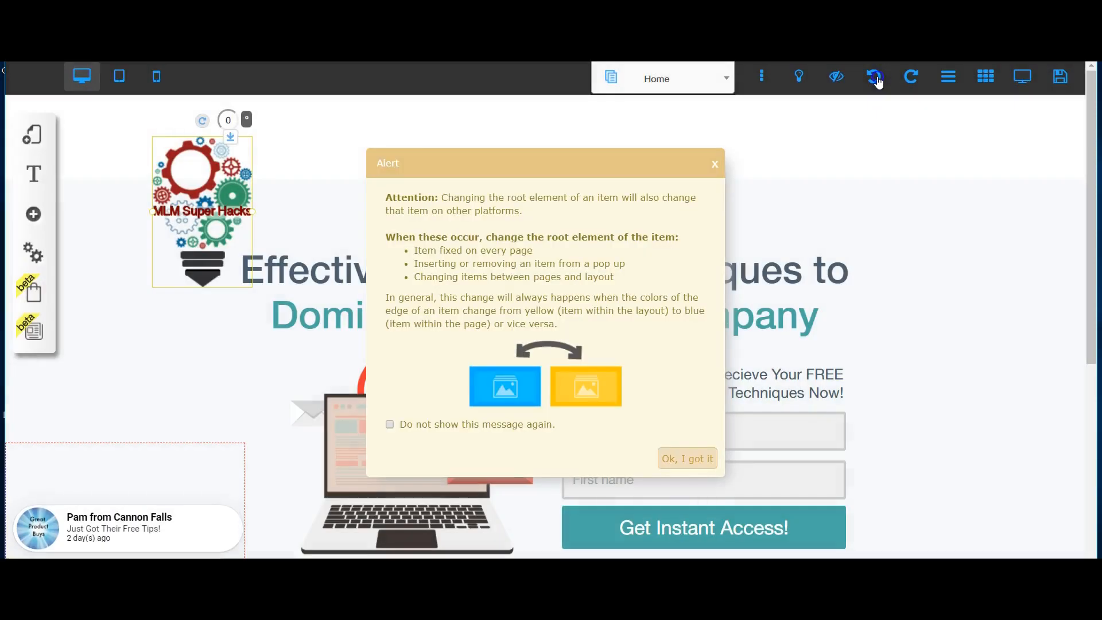
{"action": "left_click", "coordinate": [874, 79]}
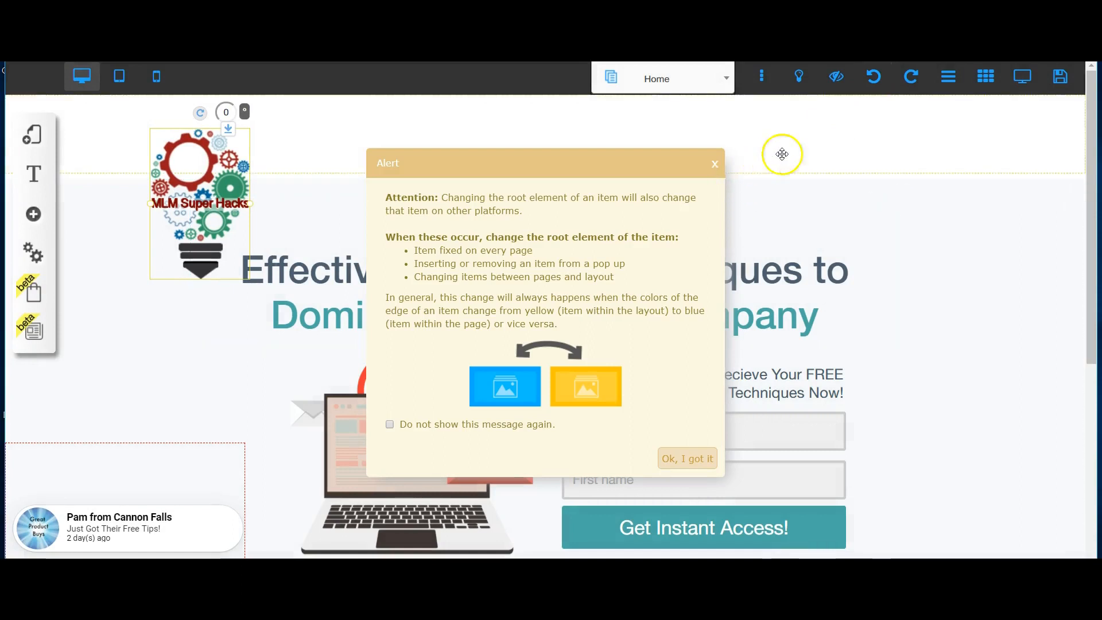
{"action": "left_click", "coordinate": [670, 466]}
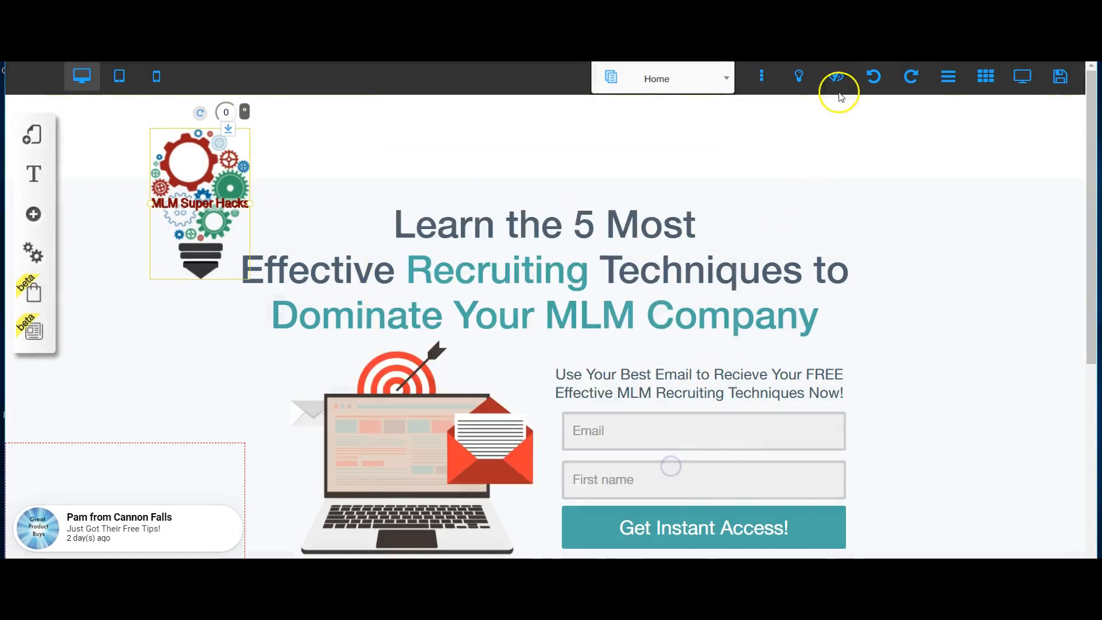
Undo the earlier desktop moves of the MLM Super Hacks logo, acknowledging each root element alert
{"action": "left_click", "coordinate": [875, 83]}
{"action": "left_click", "coordinate": [691, 458]}
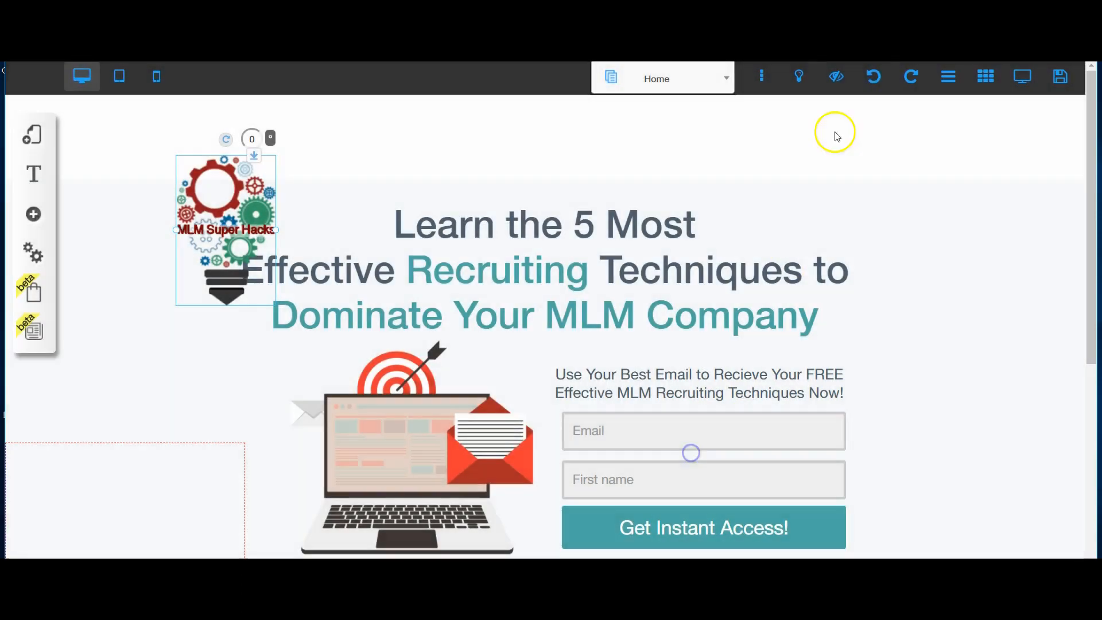
{"action": "left_click", "coordinate": [874, 77]}
{"action": "left_click", "coordinate": [683, 458]}
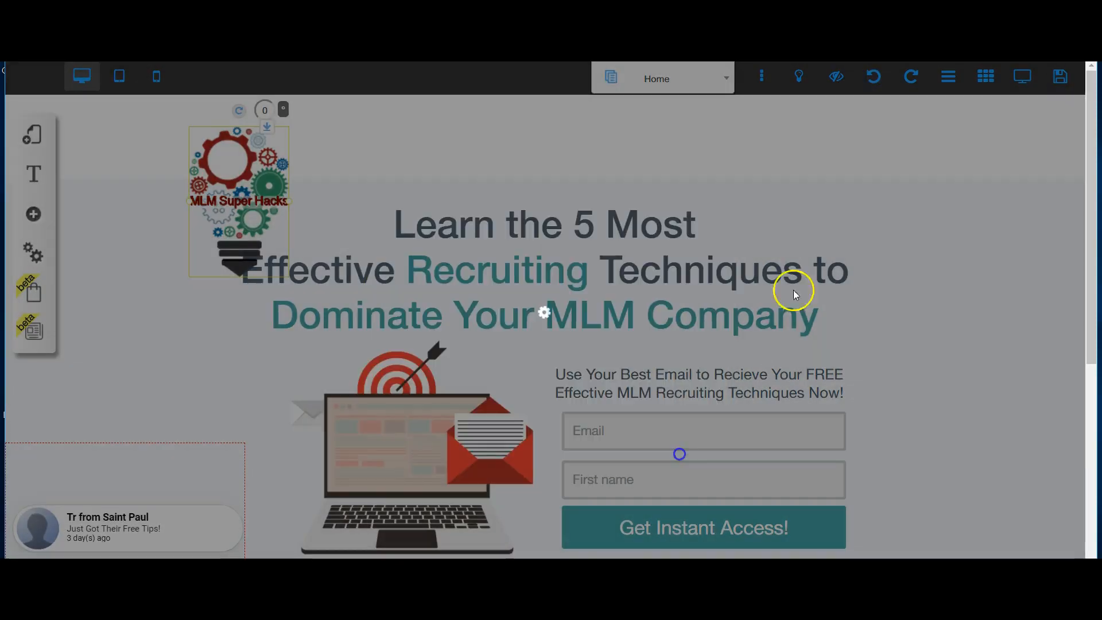
{"action": "left_click", "coordinate": [875, 78]}
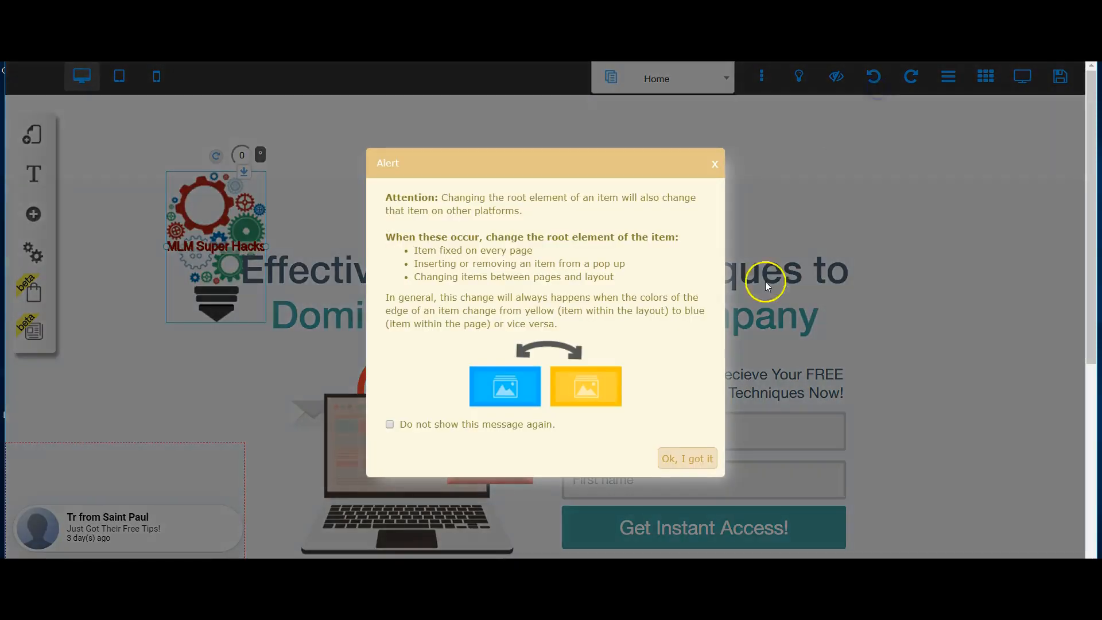
{"action": "left_click", "coordinate": [692, 463]}
Undo the desktop logo's resize, first move and image replacement, back to The New Networker logo in the header
{"action": "left_click", "coordinate": [875, 79]}
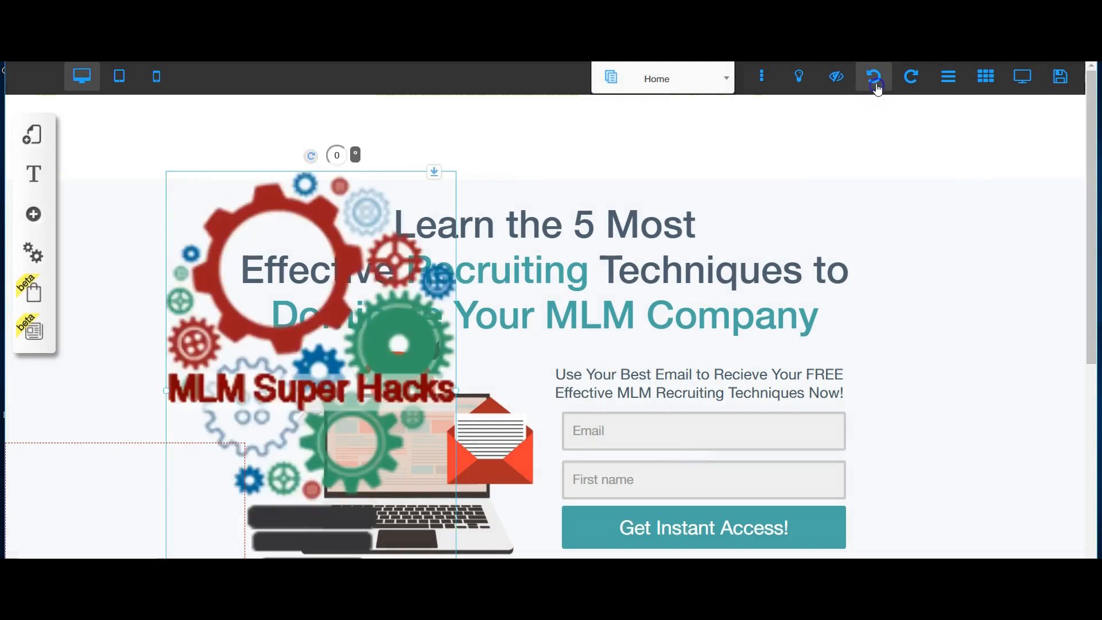
{"action": "left_click", "coordinate": [875, 81]}
{"action": "left_click", "coordinate": [669, 463]}
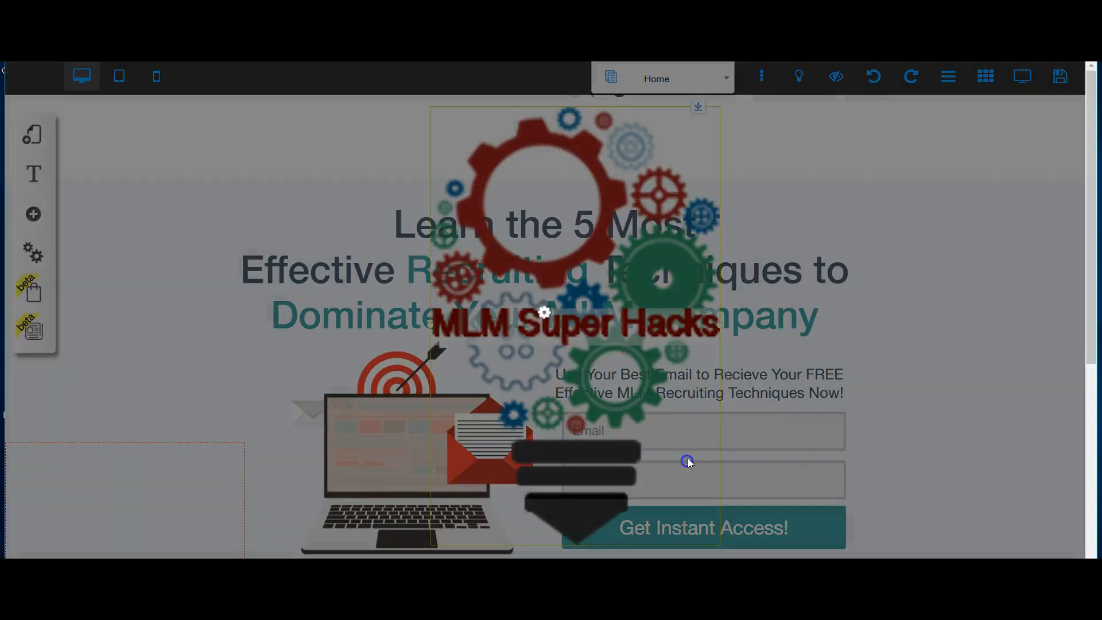
{"action": "left_click", "coordinate": [872, 89]}
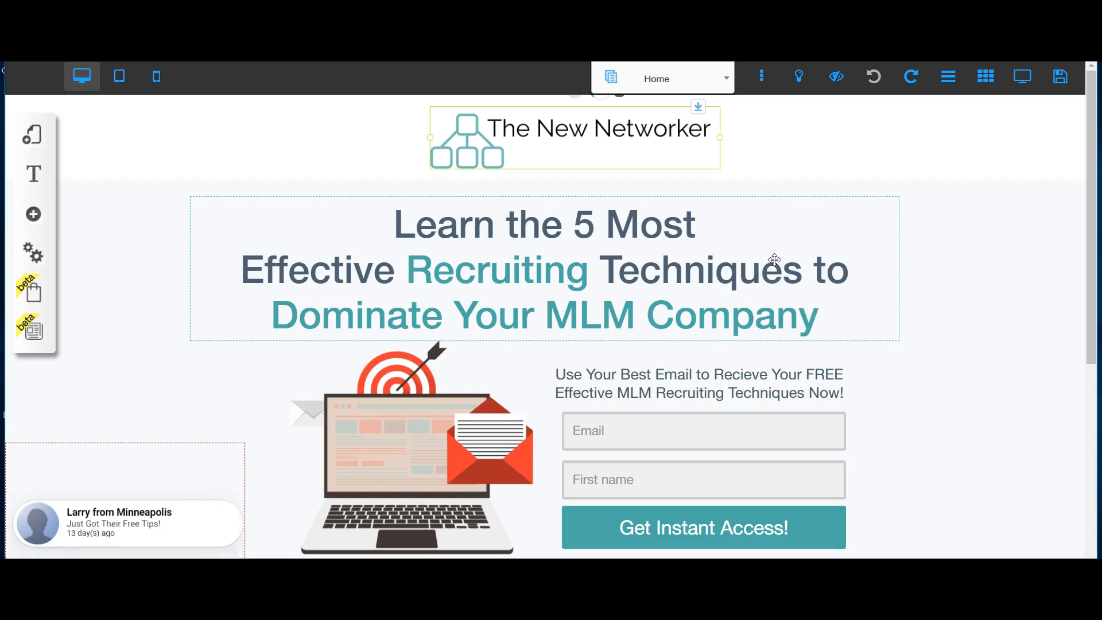
Check the Home page's tablet and mobile layouts, and save the page from the desktop view
{"action": "scroll", "coordinate": [864, 280], "scroll_direction": "down", "scroll_amount": 3}
{"action": "scroll", "coordinate": [871, 304], "scroll_direction": "up", "scroll_amount": 3}
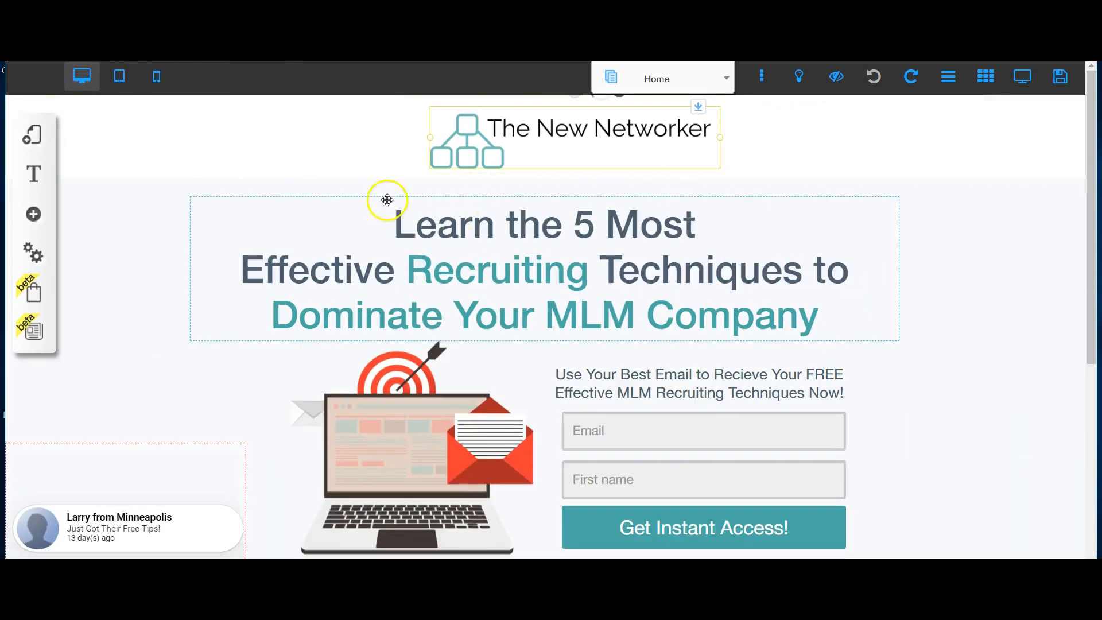
{"action": "left_click", "coordinate": [117, 77]}
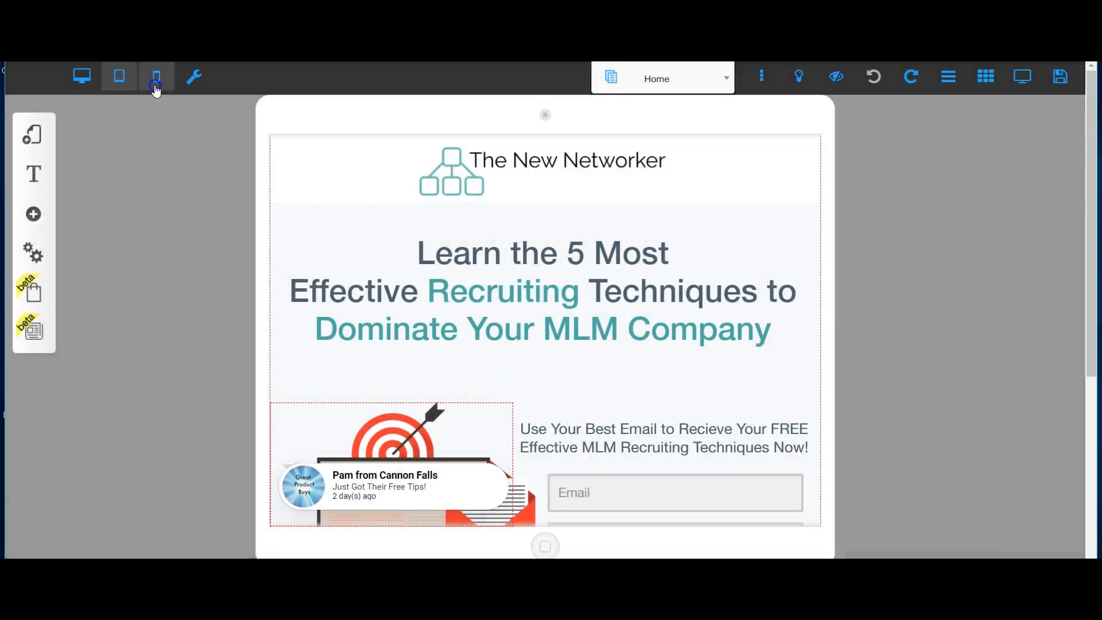
{"action": "left_click", "coordinate": [88, 78]}
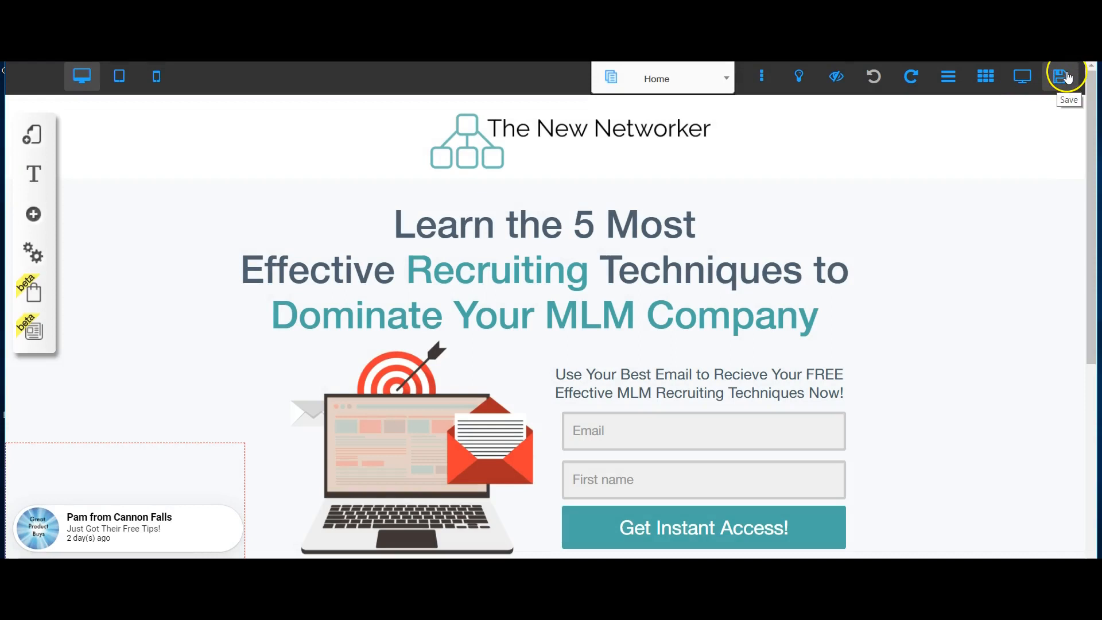
{"action": "left_click", "coordinate": [1065, 77]}
Open the Privacy Policy page from the MLM Super Hacks layout and review its text down to the contact section
{"action": "left_click", "coordinate": [39, 143]}
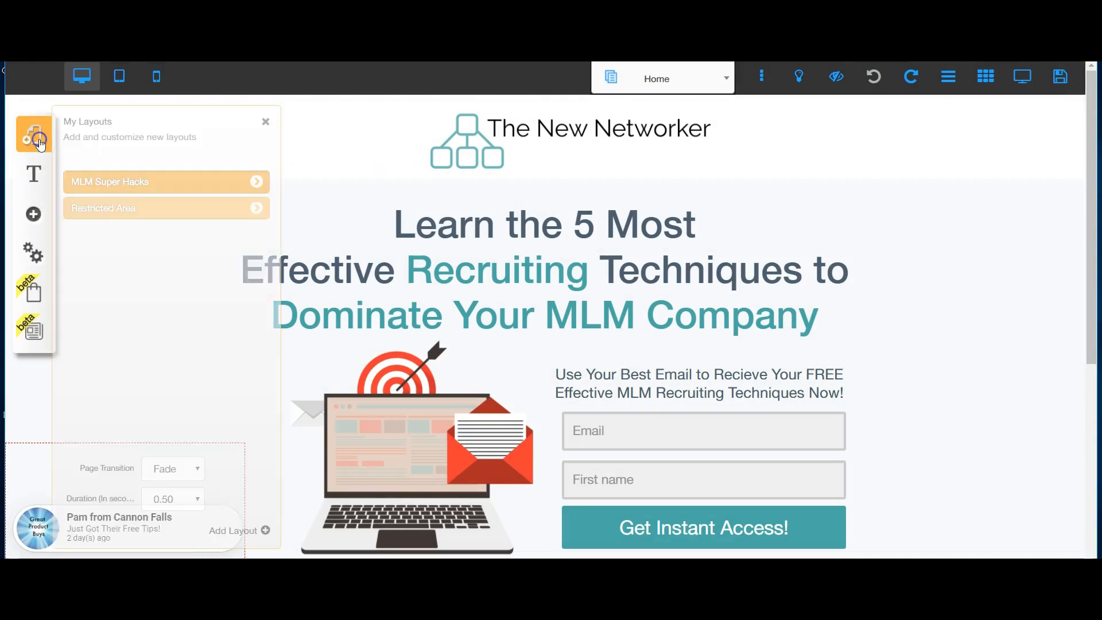
{"action": "left_click", "coordinate": [261, 182]}
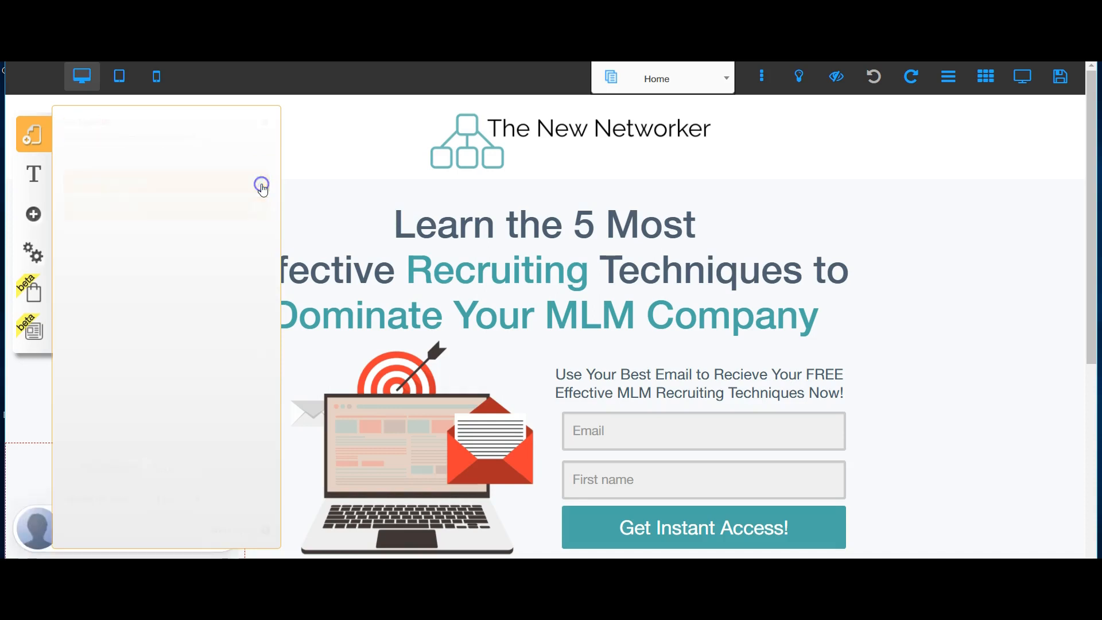
{"action": "left_click", "coordinate": [253, 193]}
{"action": "scroll", "coordinate": [253, 197], "scroll_direction": "down", "scroll_amount": 5}
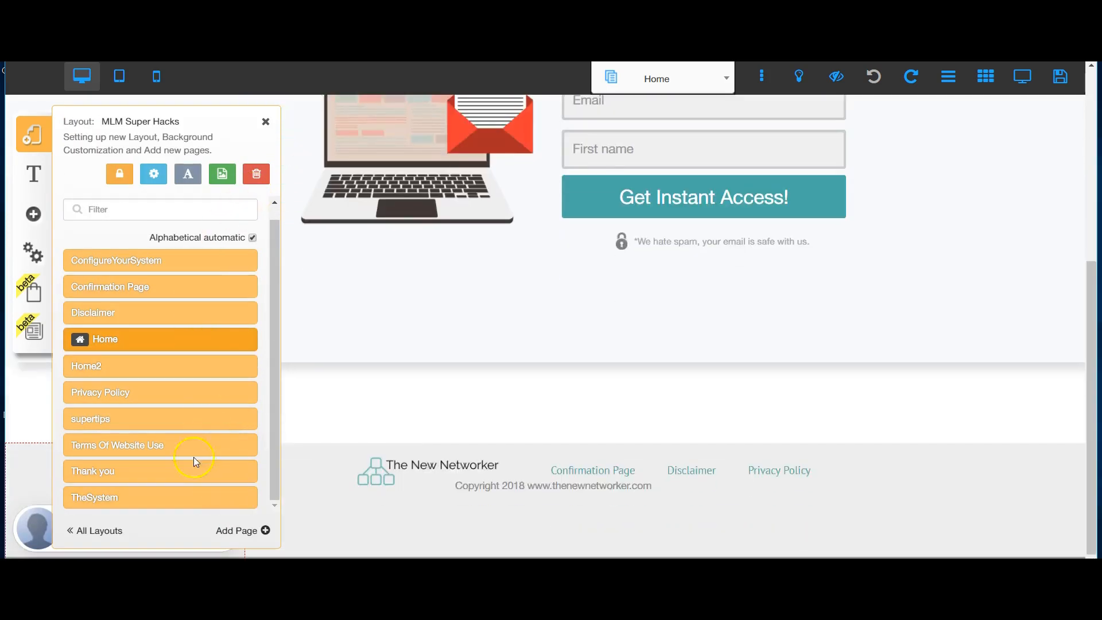
{"action": "left_click", "coordinate": [110, 392]}
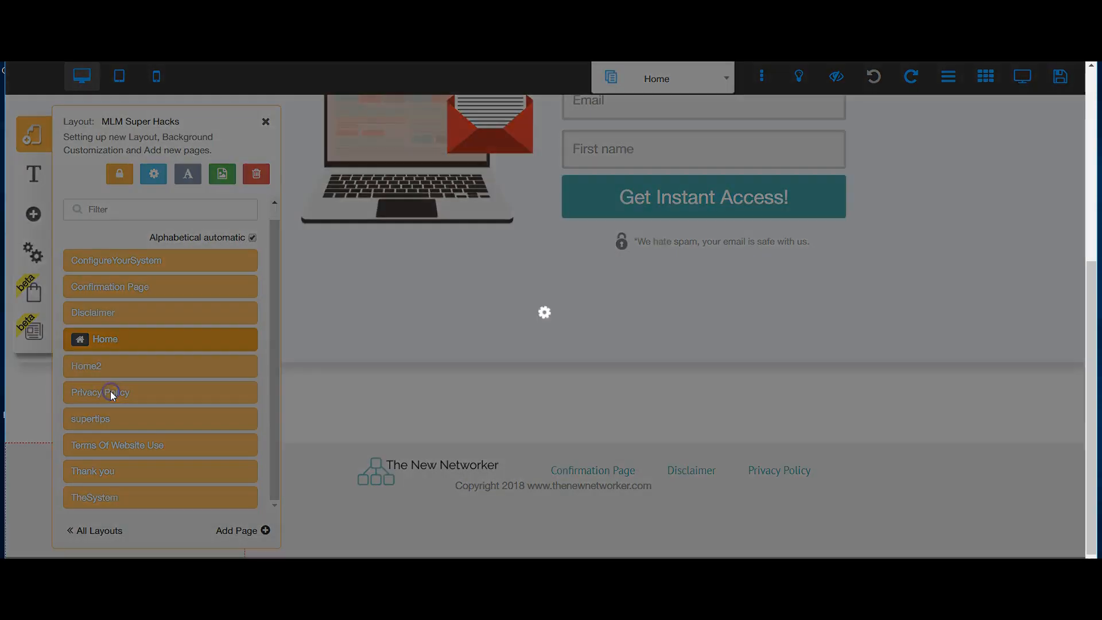
{"action": "scroll", "coordinate": [422, 364], "scroll_direction": "down", "scroll_amount": 4}
{"action": "scroll", "coordinate": [422, 364], "scroll_direction": "down", "scroll_amount": 15}
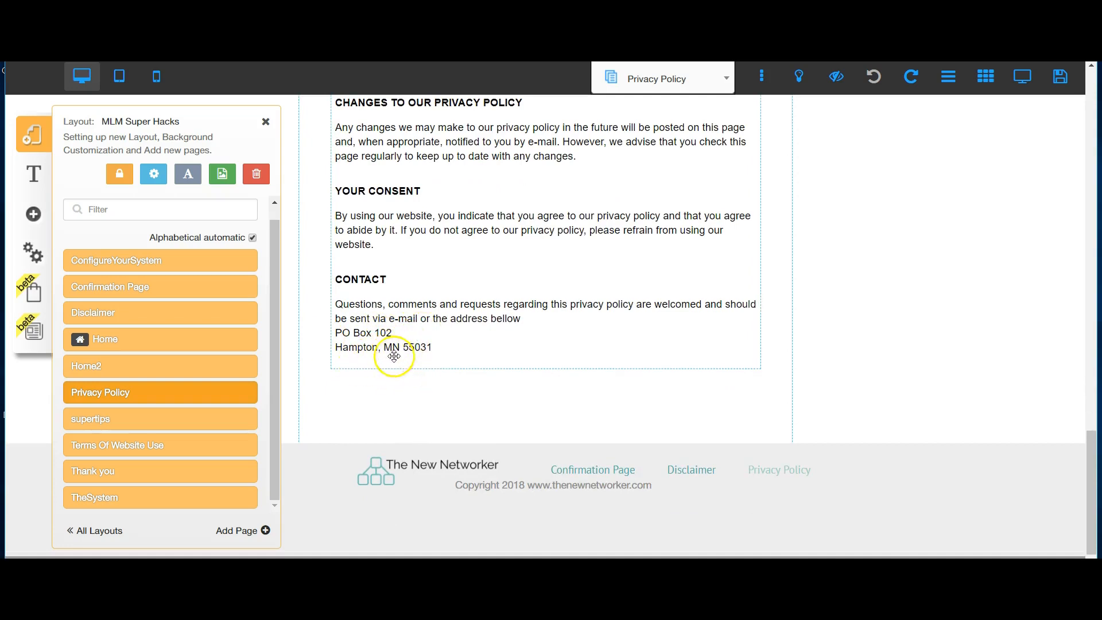
Open the Disclaimer page of the same layout and read through its text down to the footer
{"action": "mouse_move", "coordinate": [179, 417]}
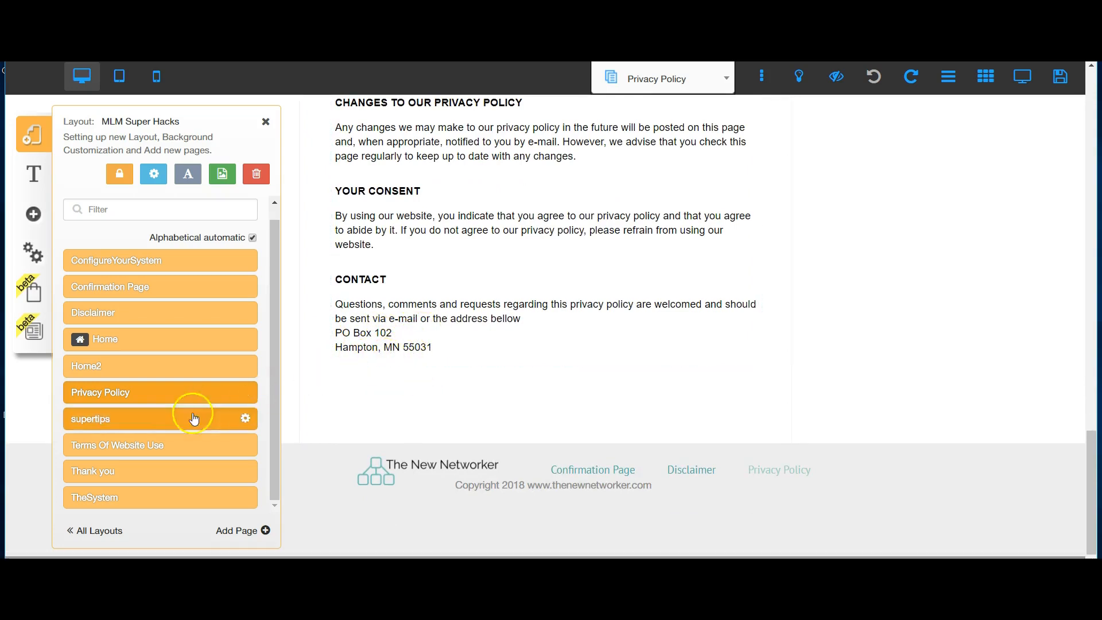
{"action": "left_click_drag", "start_coordinate": [163, 441], "coordinate": [136, 335]}
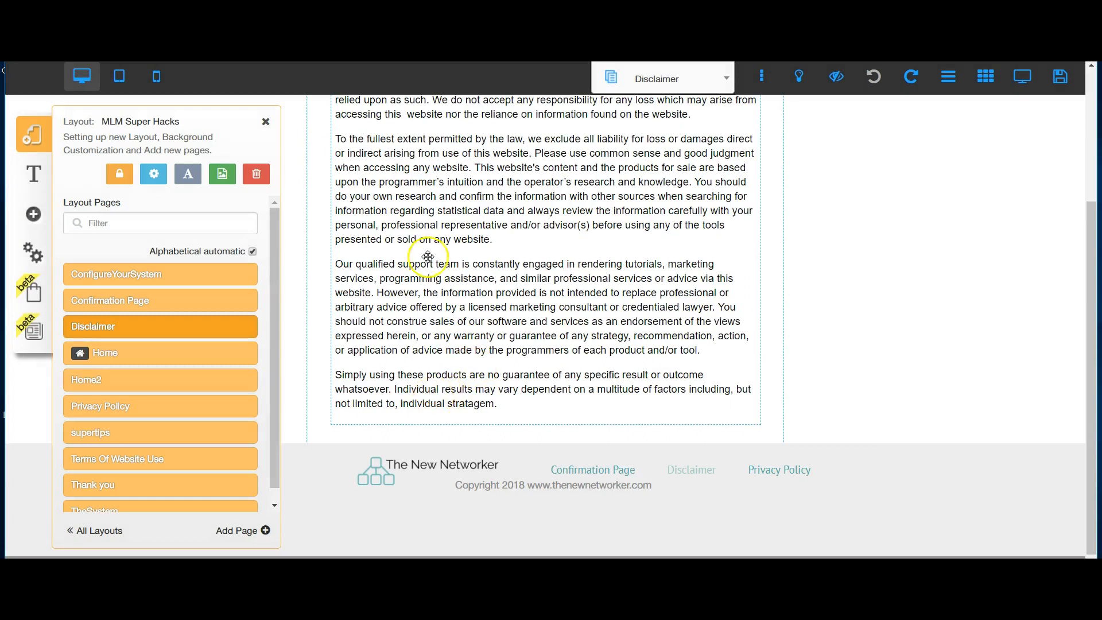
{"action": "scroll", "coordinate": [467, 254], "scroll_direction": "up", "scroll_amount": 4}
{"action": "scroll", "coordinate": [466, 254], "scroll_direction": "down", "scroll_amount": 1}
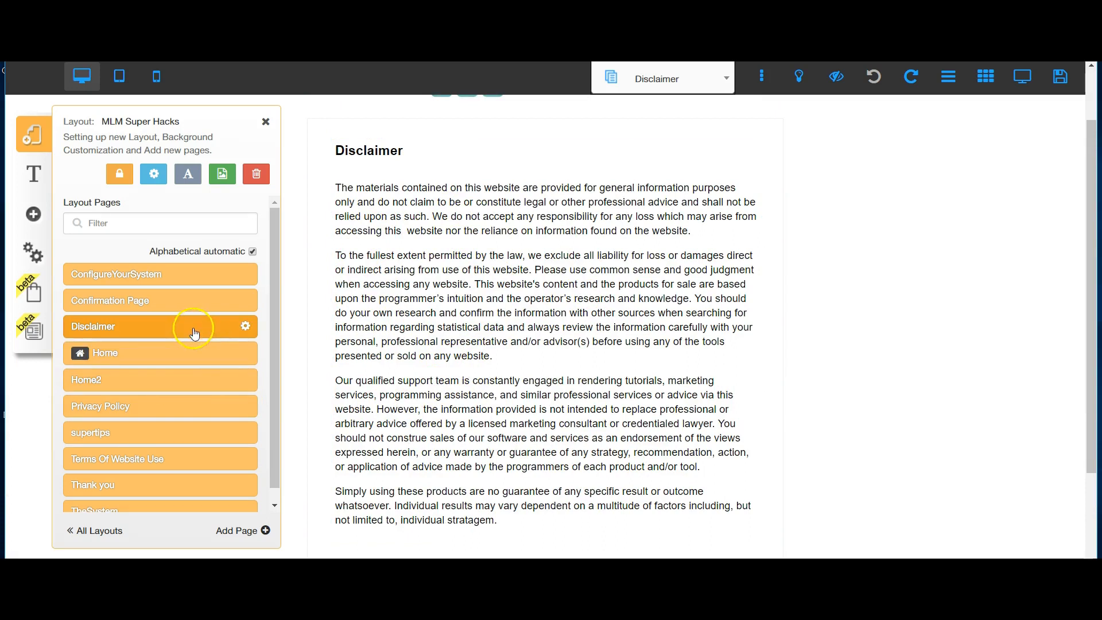
{"action": "scroll", "coordinate": [184, 373], "scroll_direction": "down", "scroll_amount": 1}
{"action": "scroll", "coordinate": [376, 370], "scroll_direction": "down", "scroll_amount": 1}
{"action": "scroll", "coordinate": [376, 370], "scroll_direction": "down", "scroll_amount": 1}
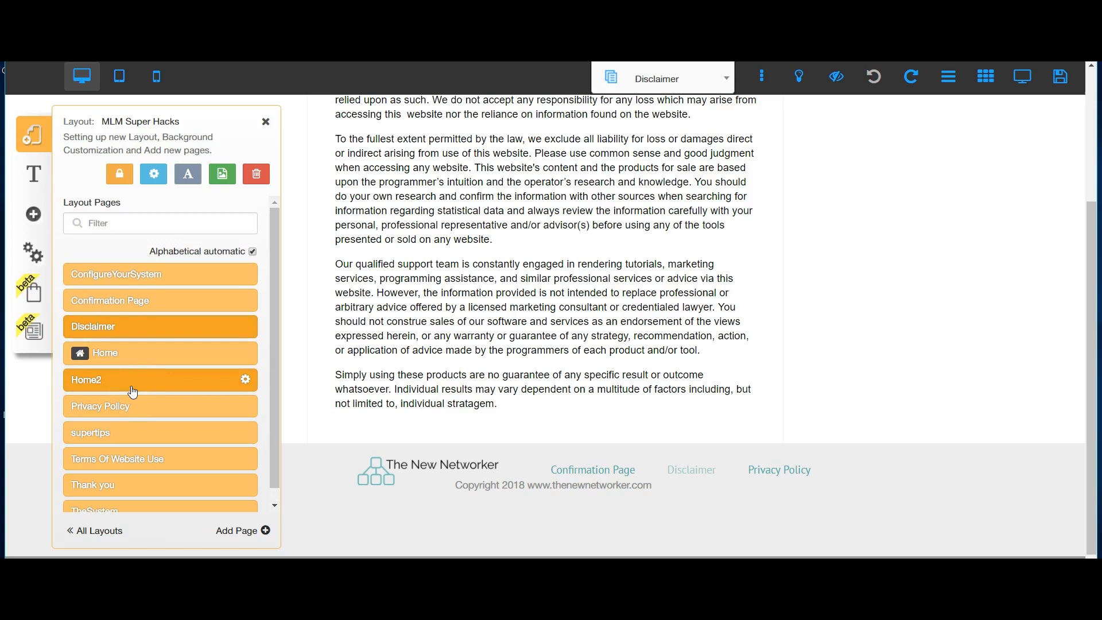
Open the Home2 page and examine its headline, profile photo, opt-in form and footer as an alternative landing page
{"action": "left_click", "coordinate": [131, 386]}
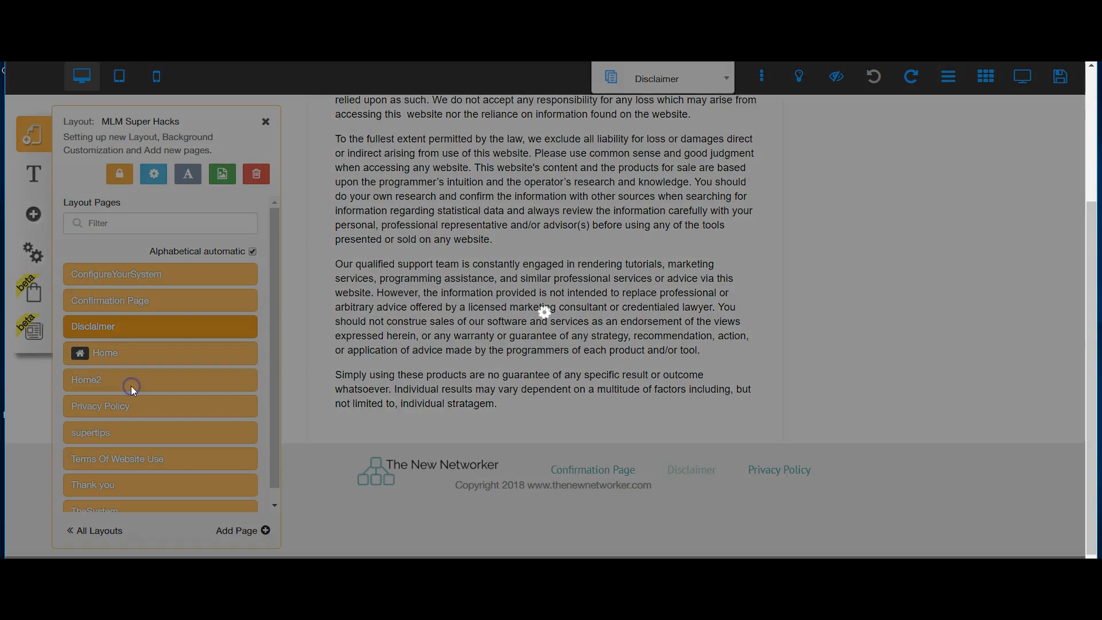
{"action": "scroll", "coordinate": [305, 371], "scroll_direction": "down", "scroll_amount": 1}
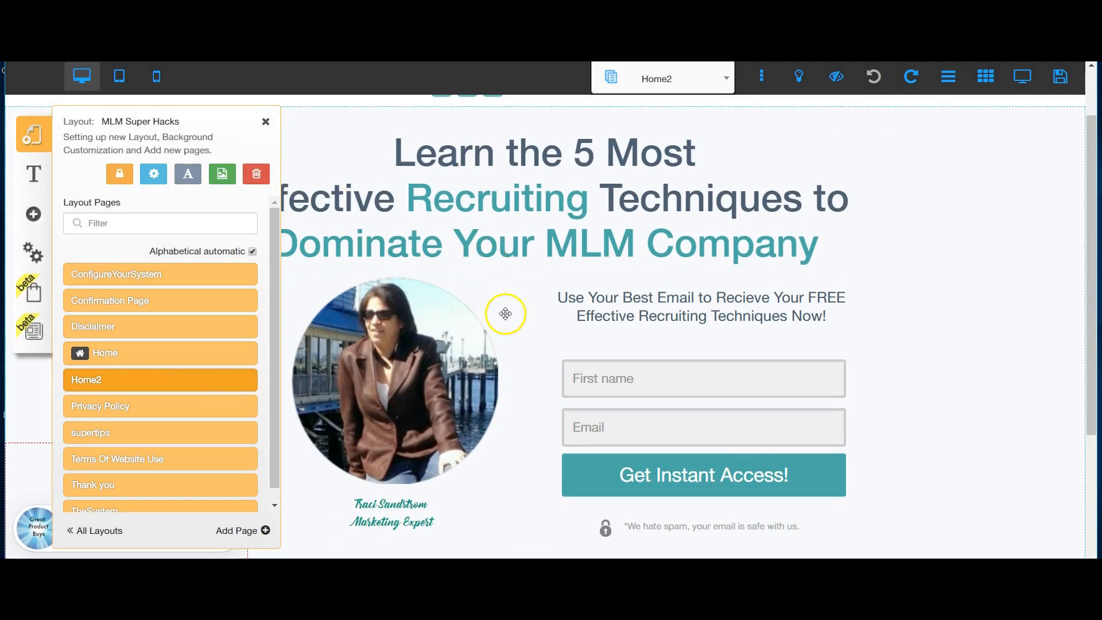
{"action": "scroll", "coordinate": [504, 312], "scroll_direction": "down", "scroll_amount": 2}
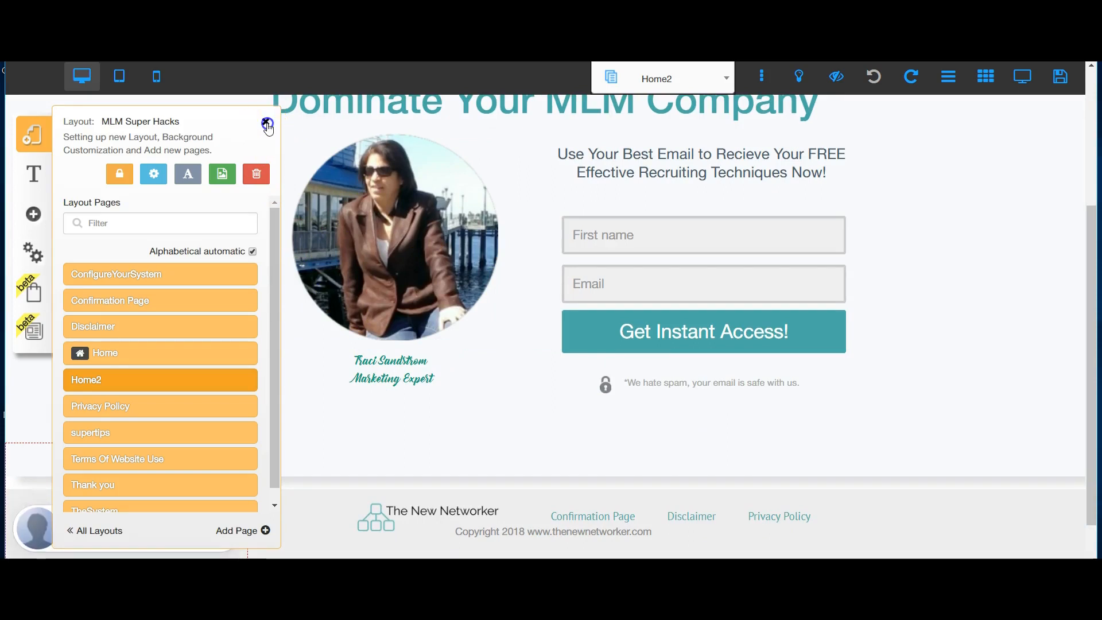
{"action": "left_click", "coordinate": [268, 124]}
{"action": "scroll", "coordinate": [410, 299], "scroll_direction": "up", "scroll_amount": 3}
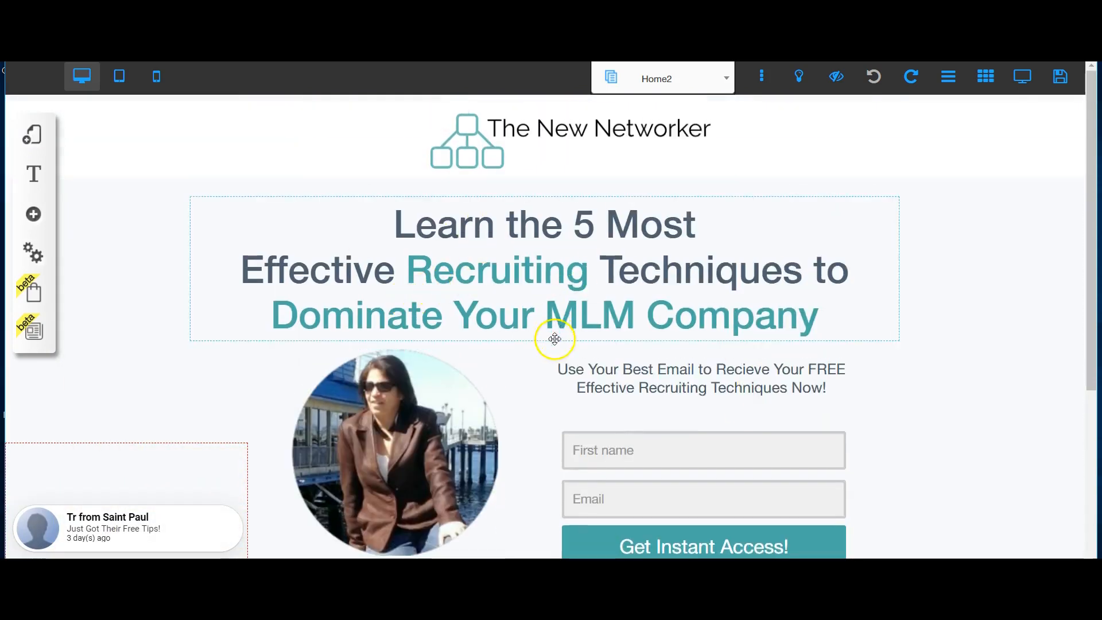
{"action": "scroll", "coordinate": [555, 339], "scroll_direction": "down", "scroll_amount": 2}
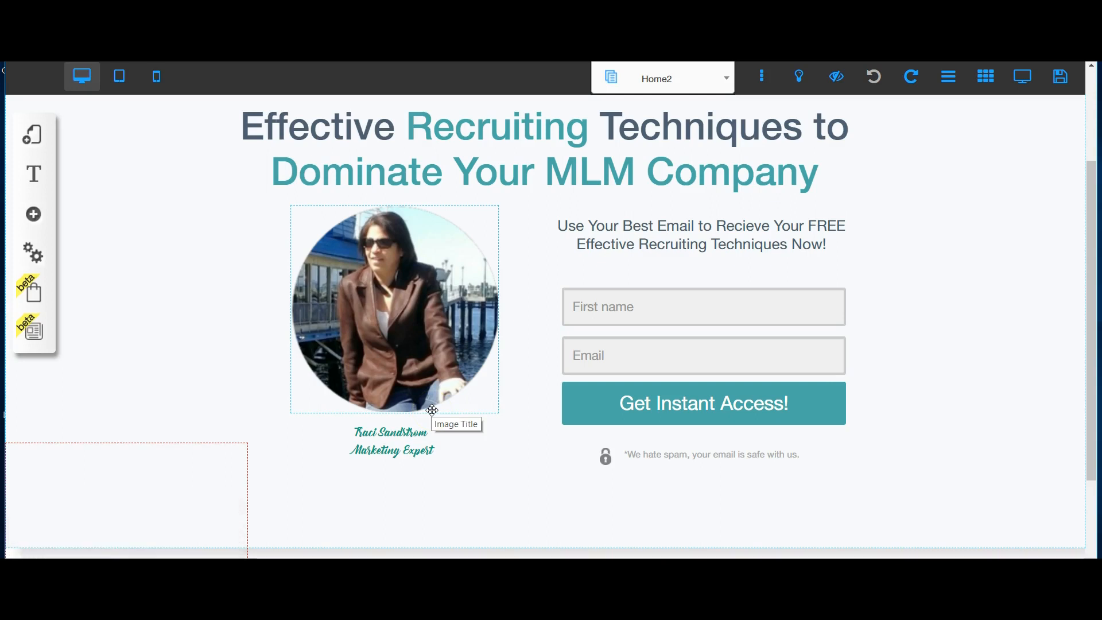
{"action": "scroll", "coordinate": [432, 409], "scroll_direction": "up", "scroll_amount": 1}
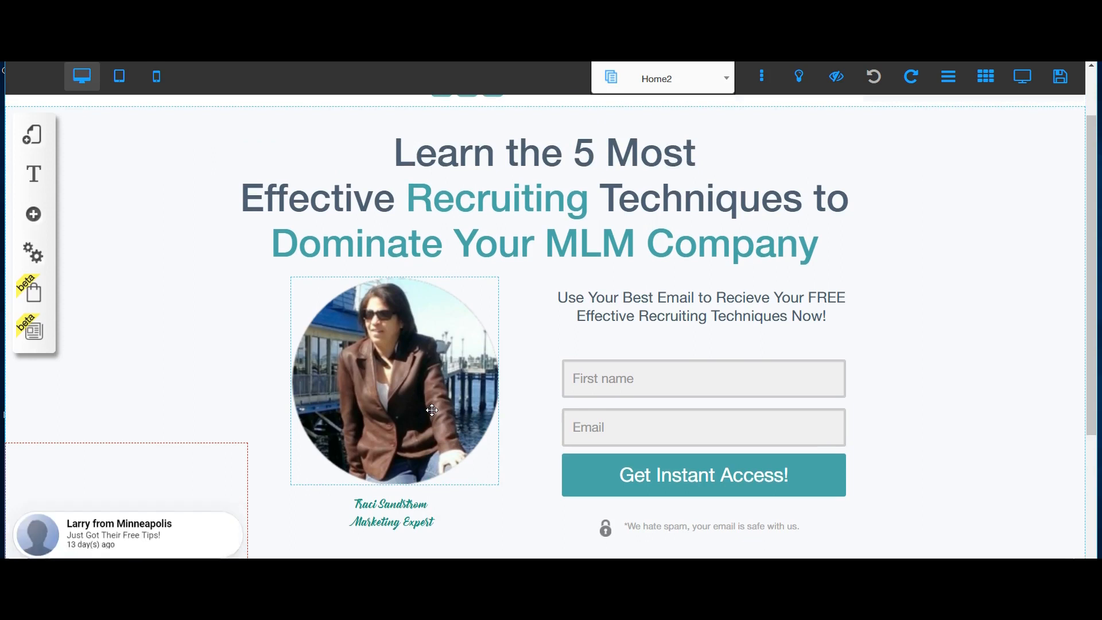
{"action": "scroll", "coordinate": [432, 410], "scroll_direction": "up", "scroll_amount": 1}
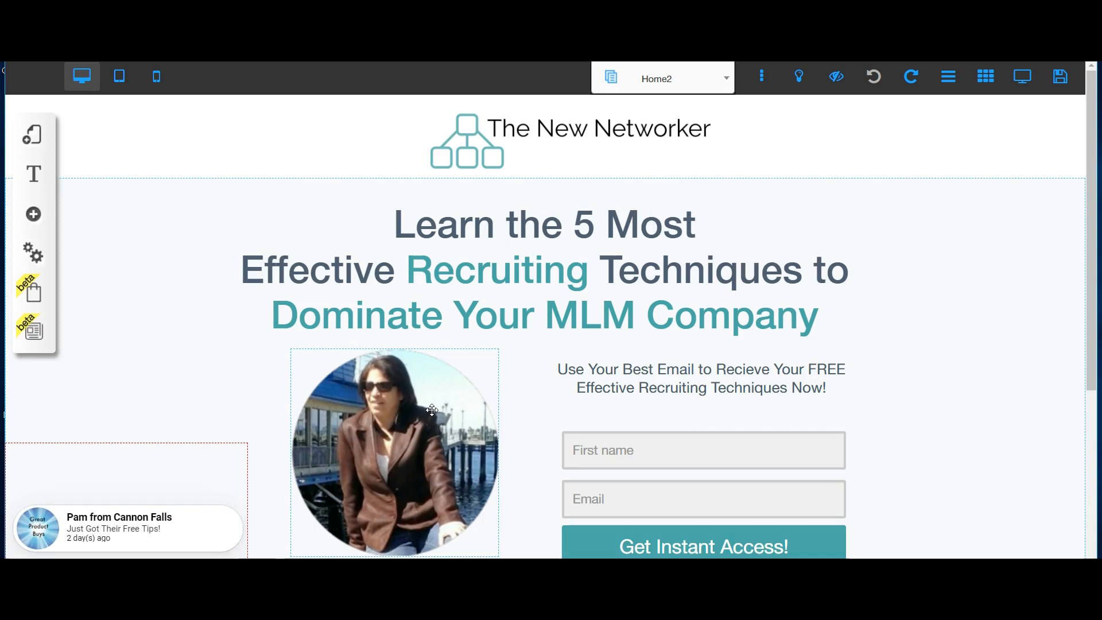
{"action": "scroll", "coordinate": [310, 344], "scroll_direction": "down", "scroll_amount": 5}
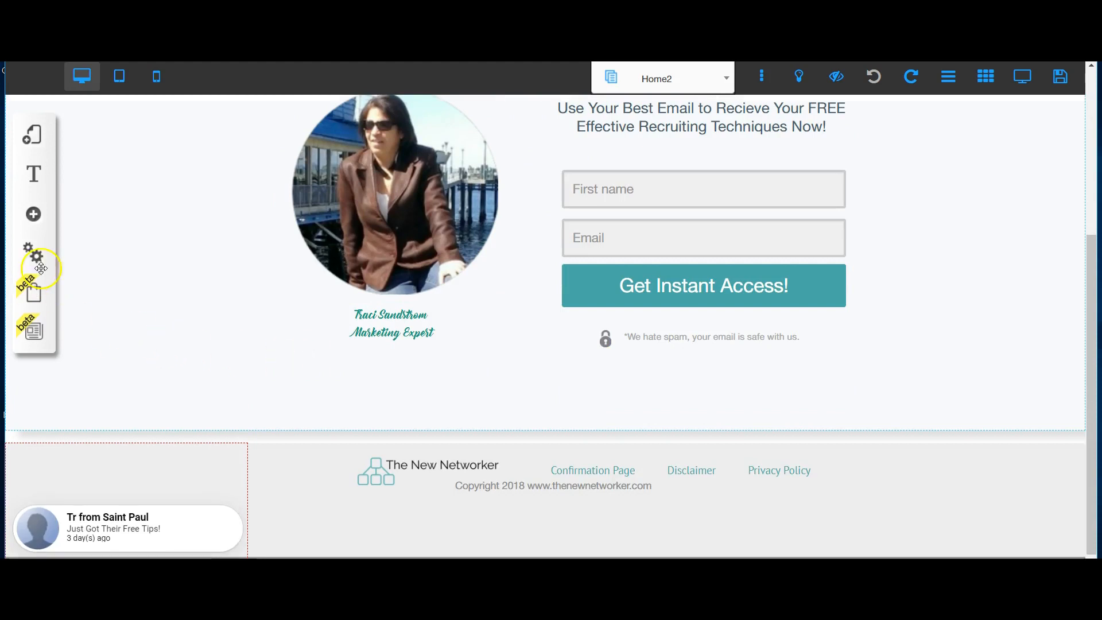
Switch back to the Home page of the MLM Super Hacks layout and open the A/B Test list in its conversion tests
{"action": "left_click", "coordinate": [42, 142]}
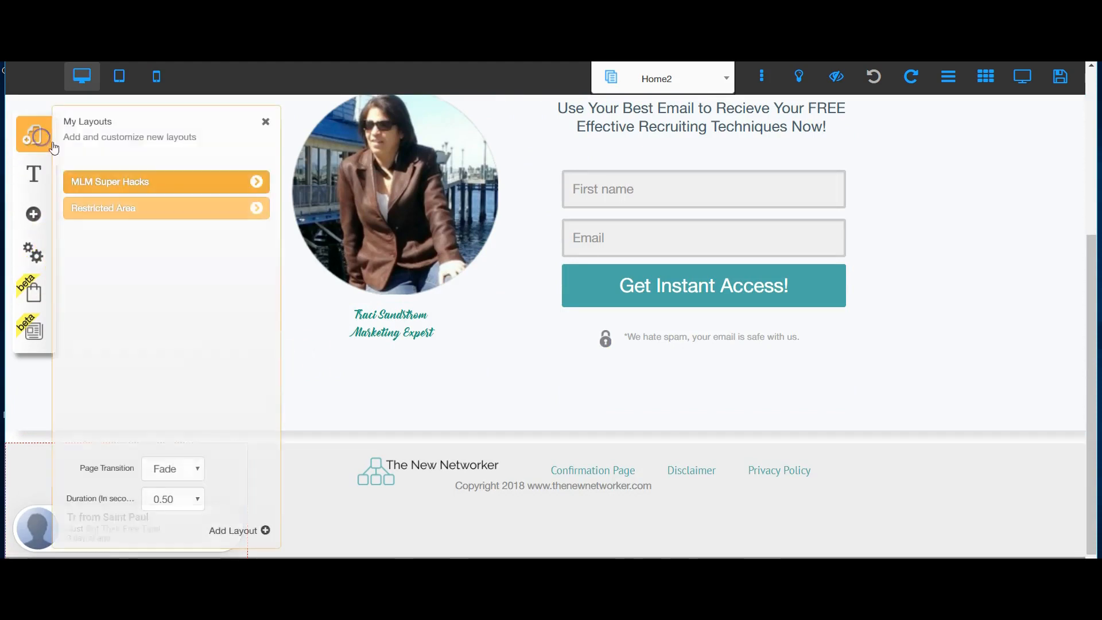
{"action": "left_click", "coordinate": [256, 183]}
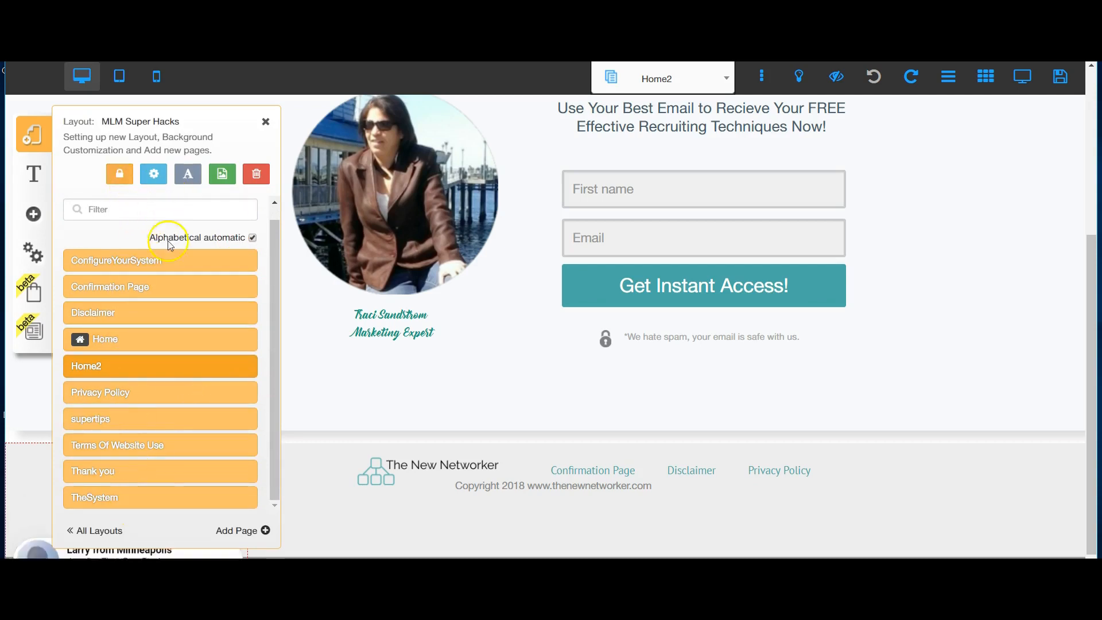
{"action": "left_click", "coordinate": [126, 339]}
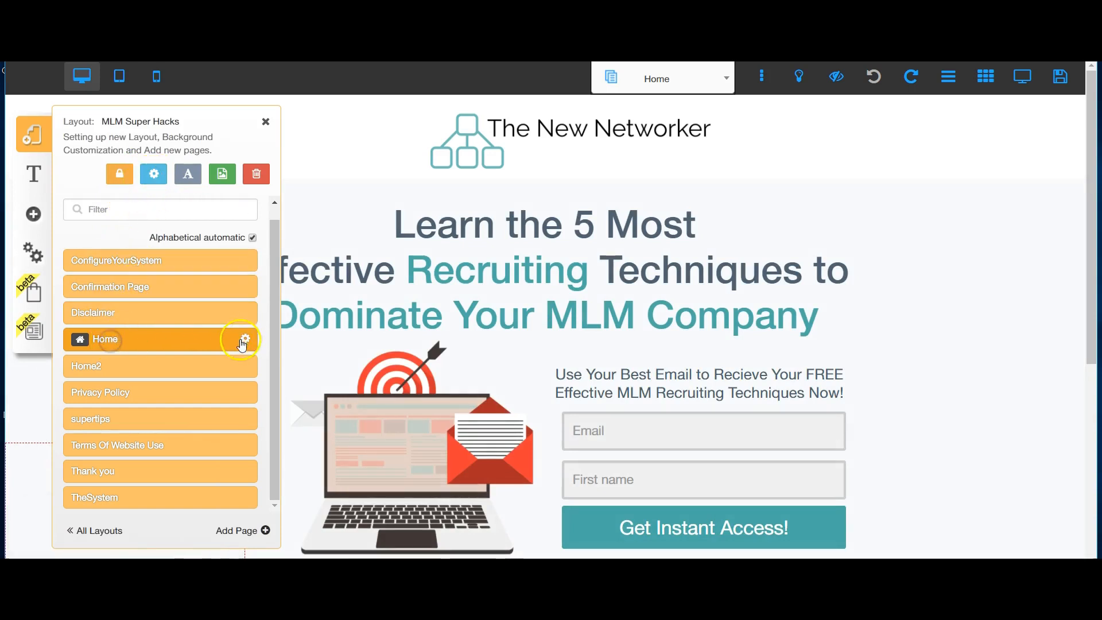
{"action": "left_click", "coordinate": [246, 341]}
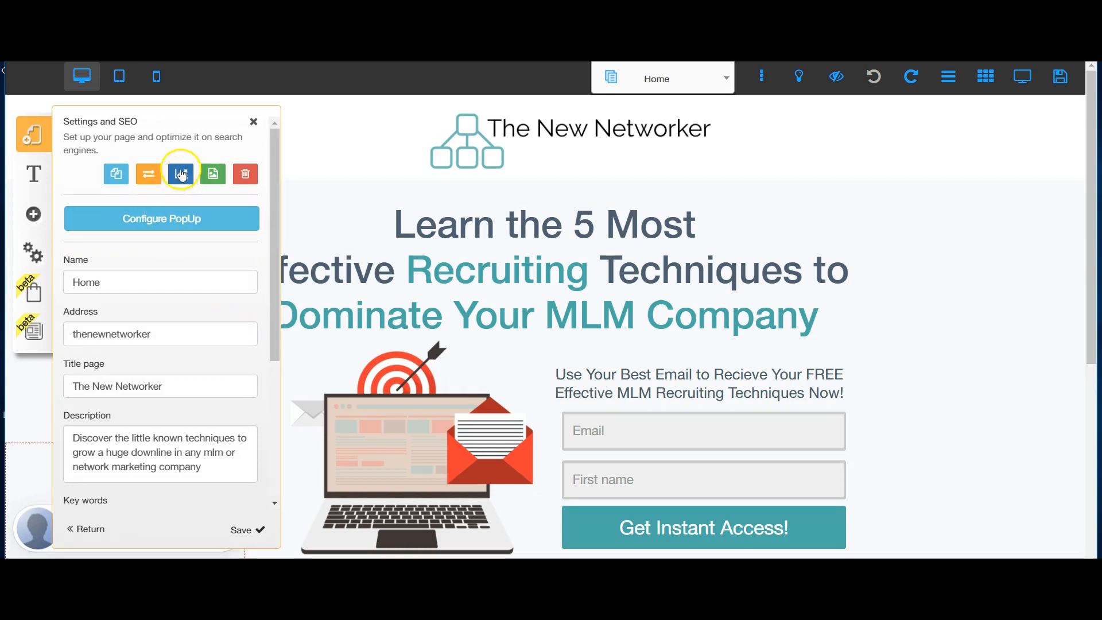
{"action": "left_click", "coordinate": [181, 178]}
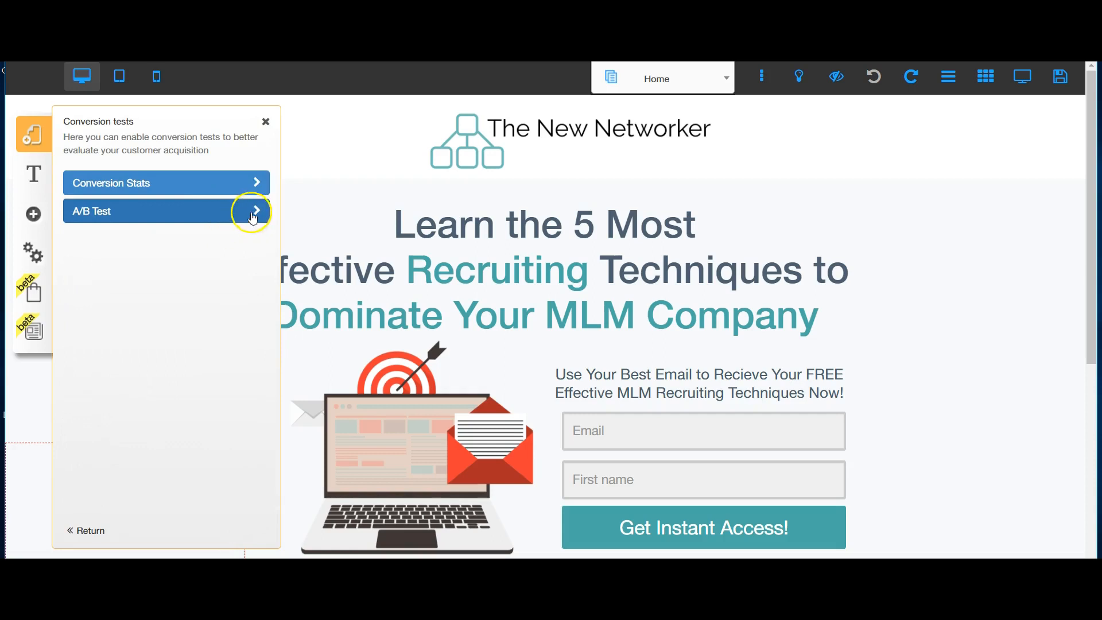
{"action": "left_click", "coordinate": [256, 211]}
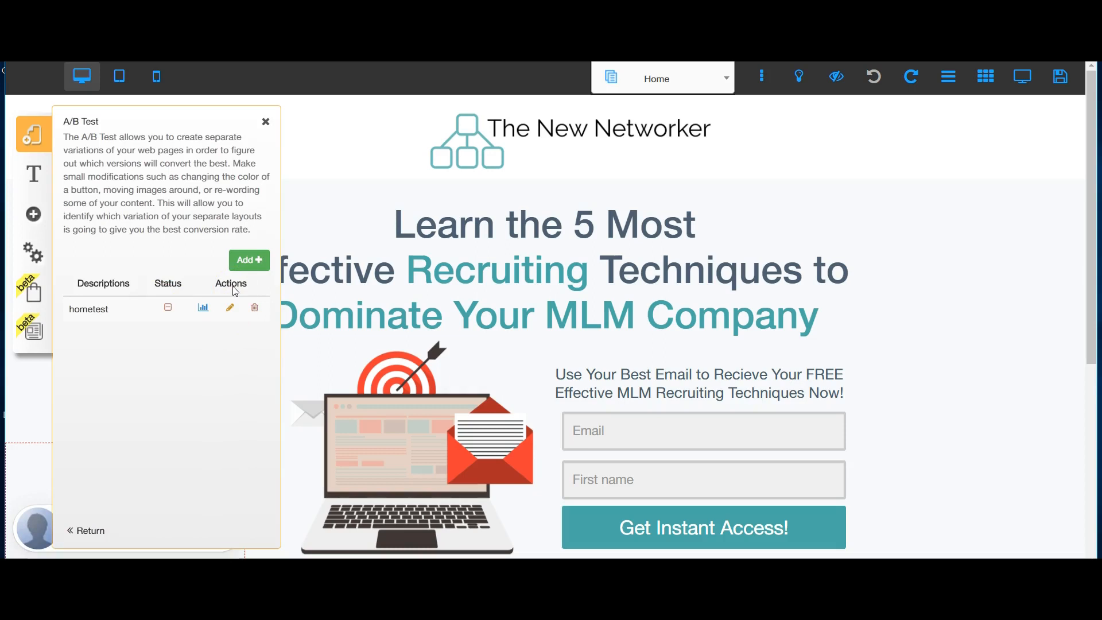
View the hometest A/B test's action report for desktop, tablet and mobile, and close the report
{"action": "left_click", "coordinate": [205, 309]}
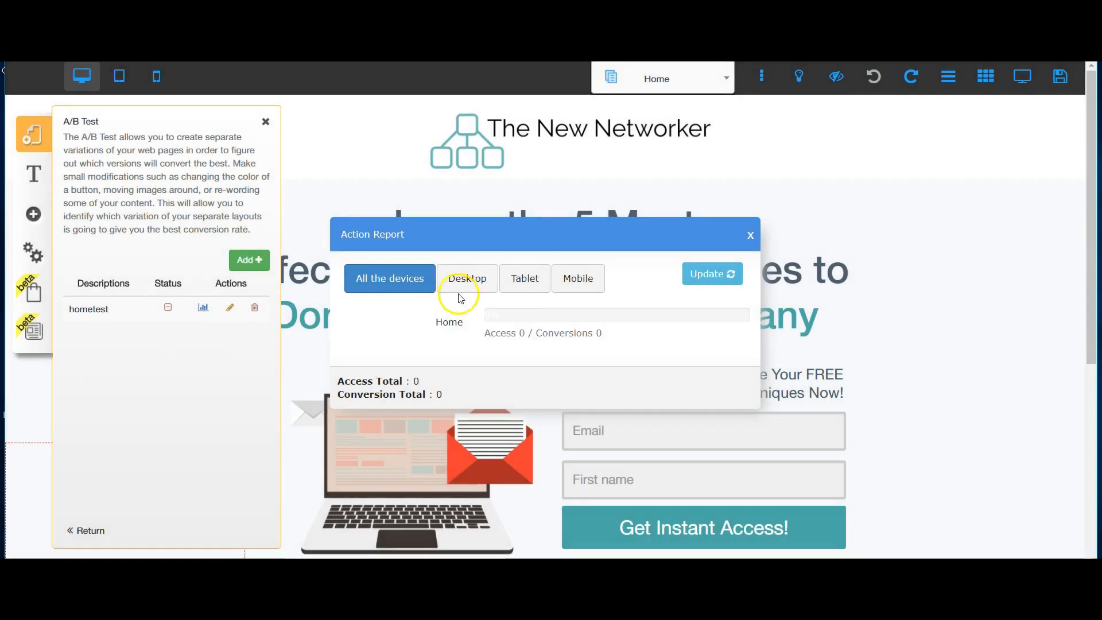
{"action": "left_click", "coordinate": [466, 282]}
{"action": "left_click", "coordinate": [523, 282]}
{"action": "left_click", "coordinate": [574, 281]}
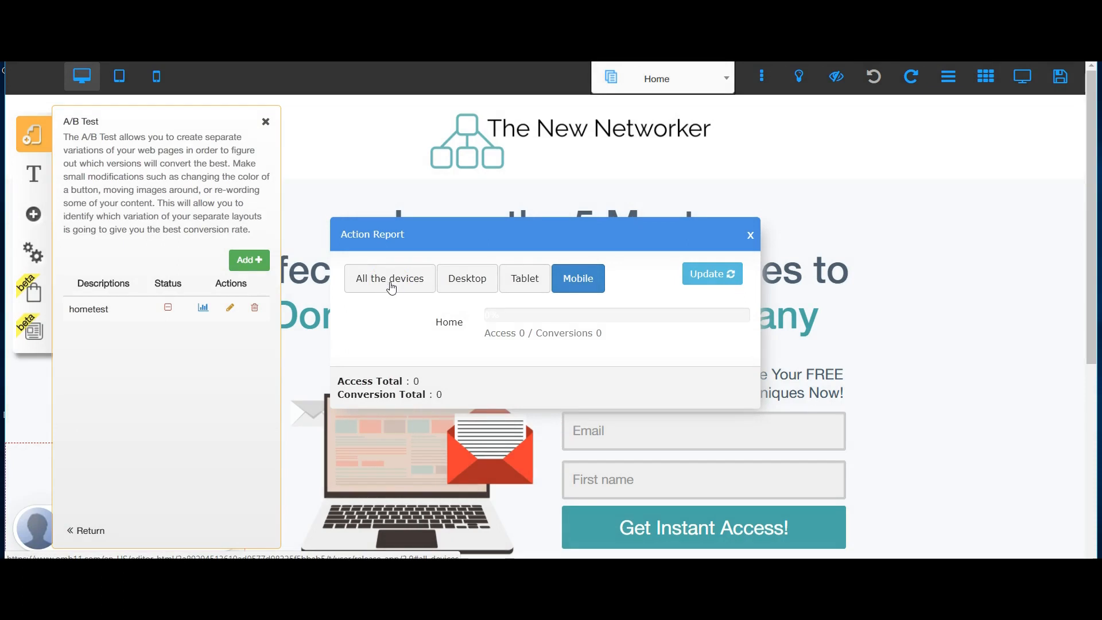
{"action": "left_click", "coordinate": [748, 237]}
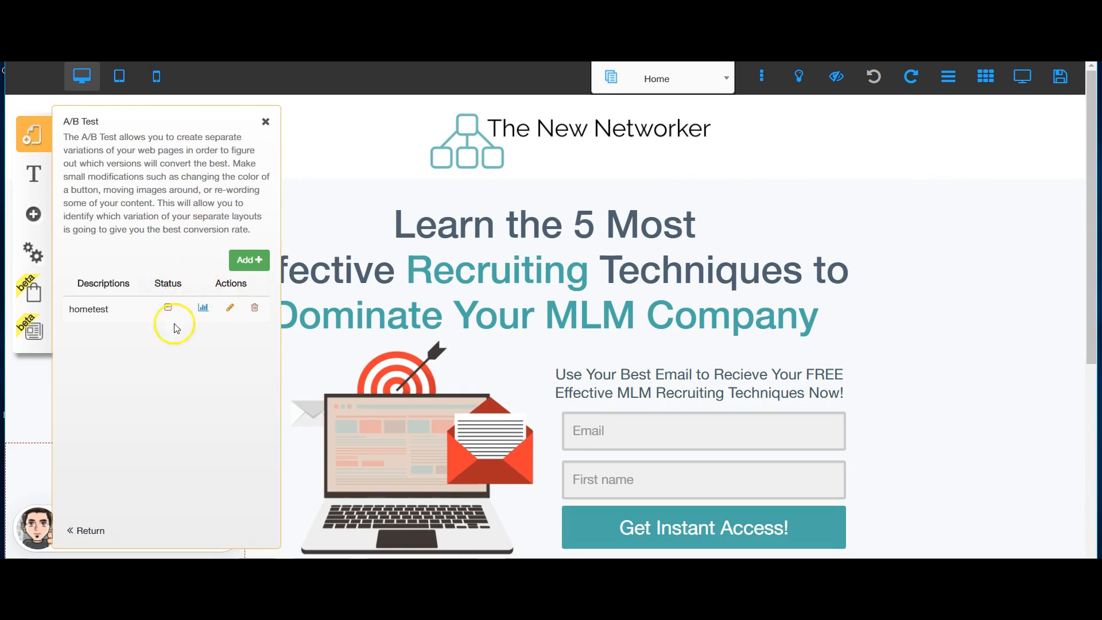
Close the A/B Test list and look through the Home page's Settings and SEO in the MLM Super Hacks layout
{"action": "left_click", "coordinate": [266, 123]}
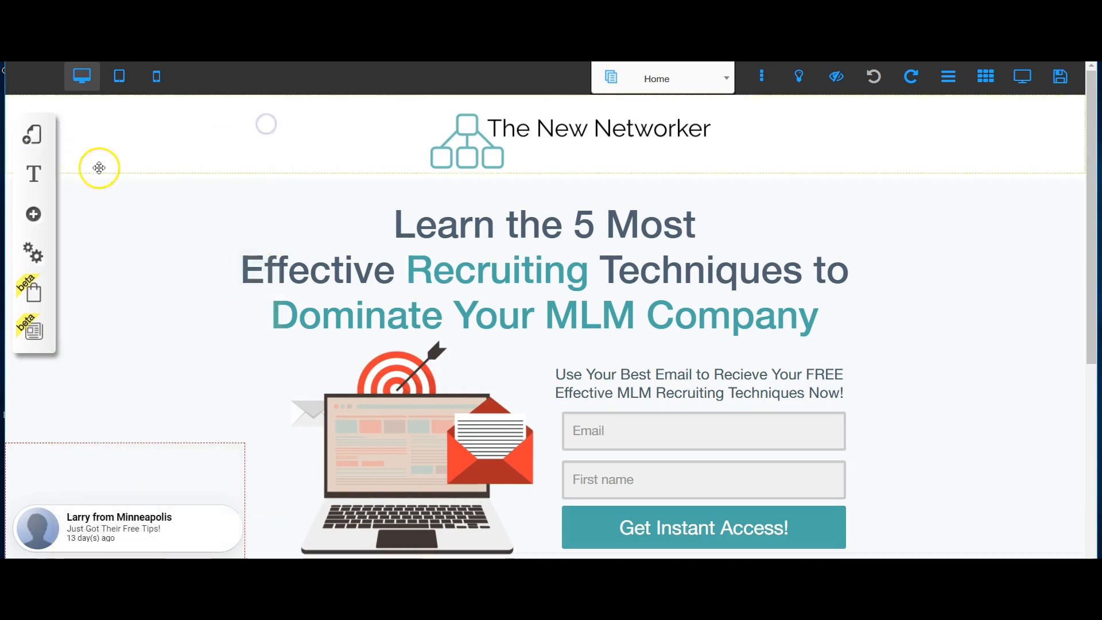
{"action": "left_click", "coordinate": [34, 141]}
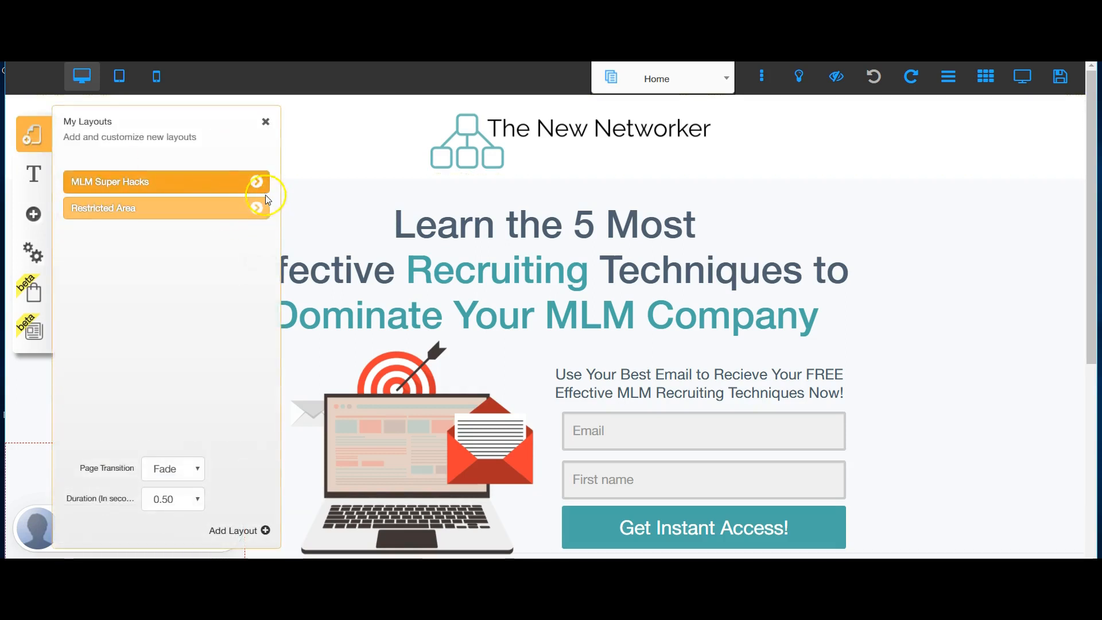
{"action": "left_click", "coordinate": [256, 183]}
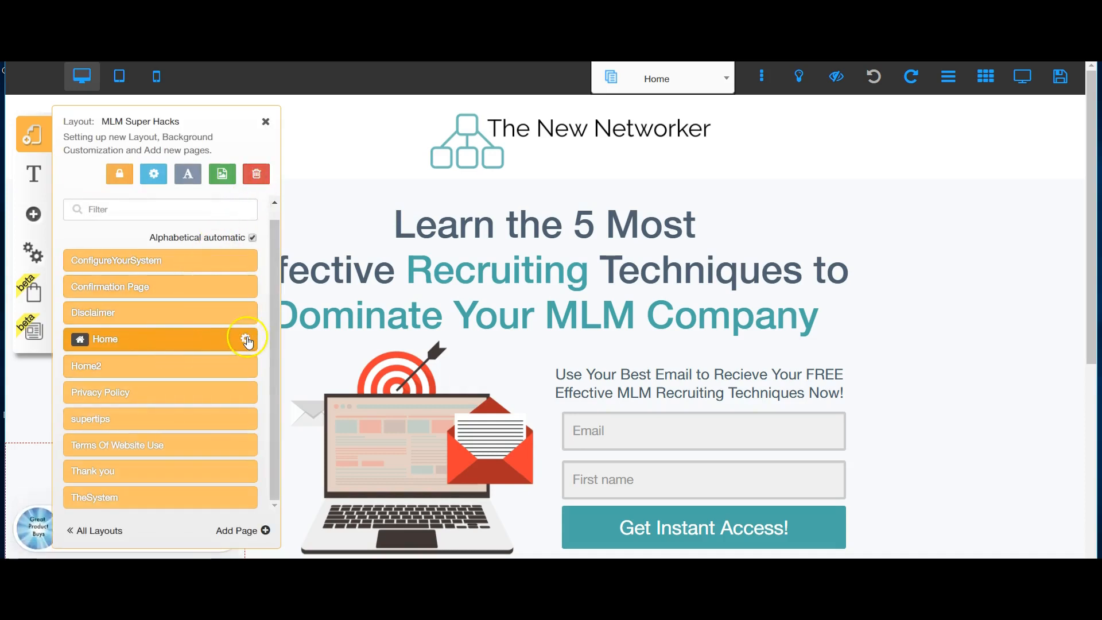
{"action": "left_click", "coordinate": [247, 340]}
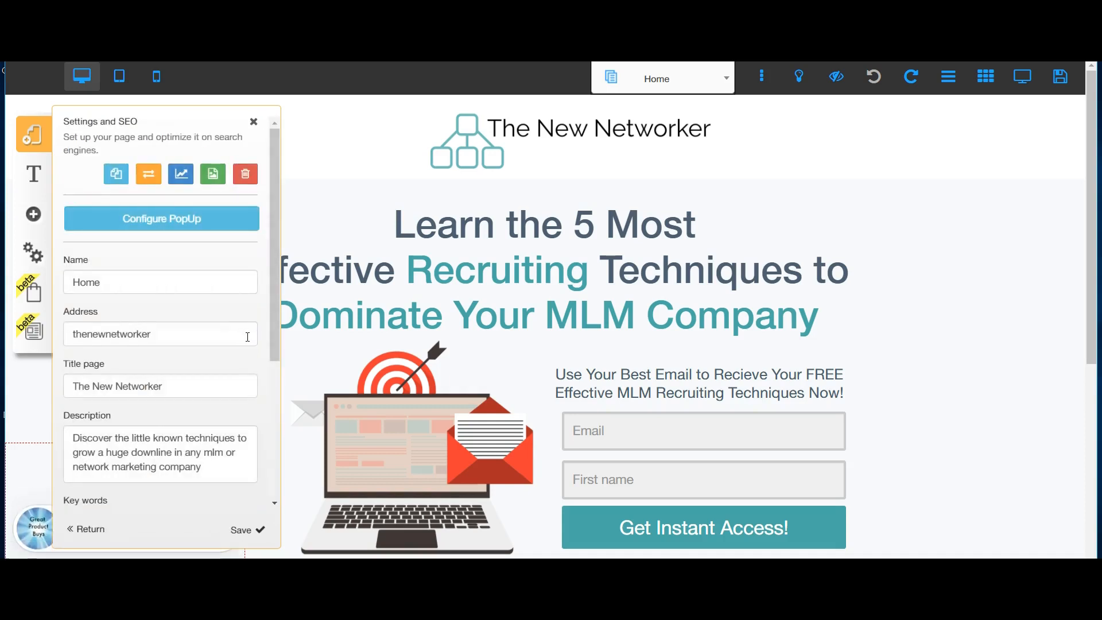
{"action": "scroll", "coordinate": [247, 337], "scroll_direction": "down", "scroll_amount": 3}
{"action": "scroll", "coordinate": [179, 288], "scroll_direction": "up", "scroll_amount": 3}
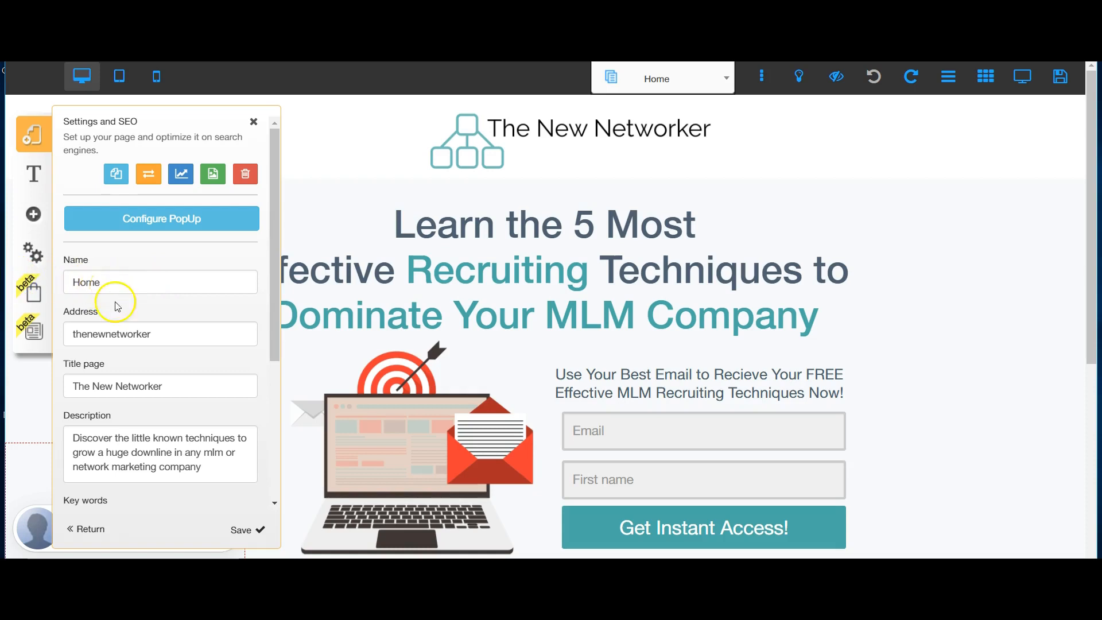
Set the Home page's address to mlmsuperhacks.com and its page title to MLM Supe Hacks
{"action": "double_click", "coordinate": [165, 339]}
{"action": "type", "text": "m"}
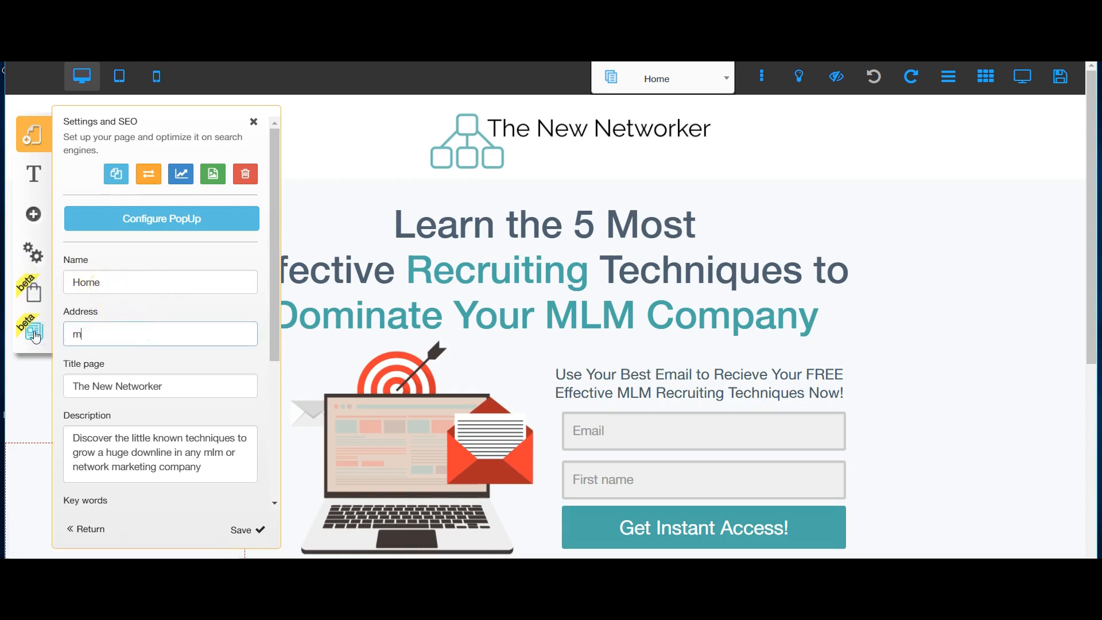
{"action": "type", "text": "lmsuperhacks.com"}
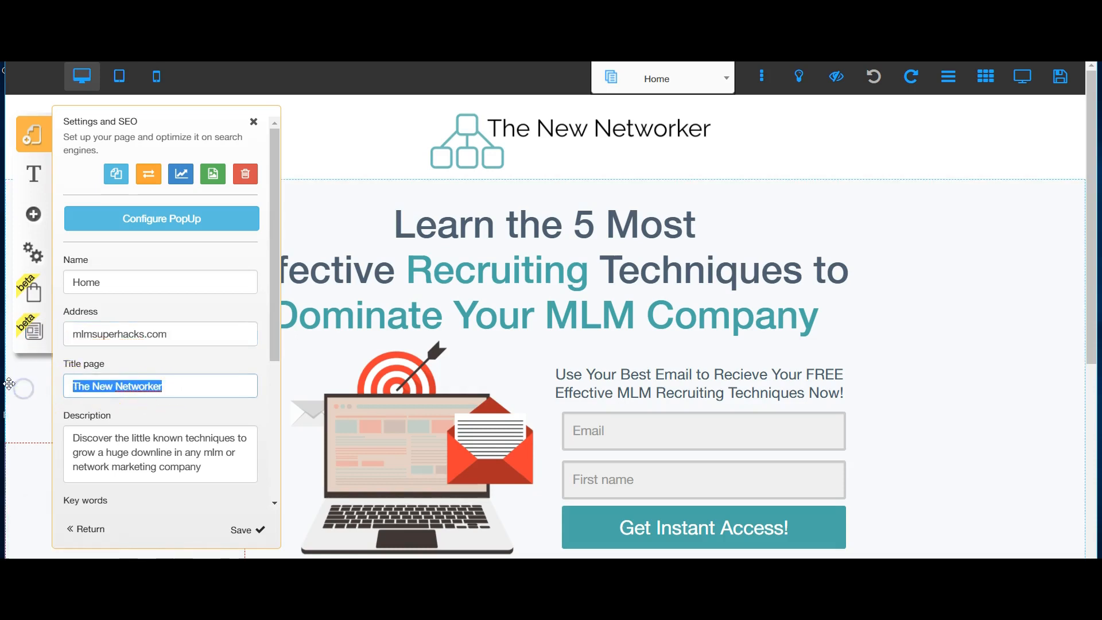
{"action": "type", "text": "MLM Supe Hack"}
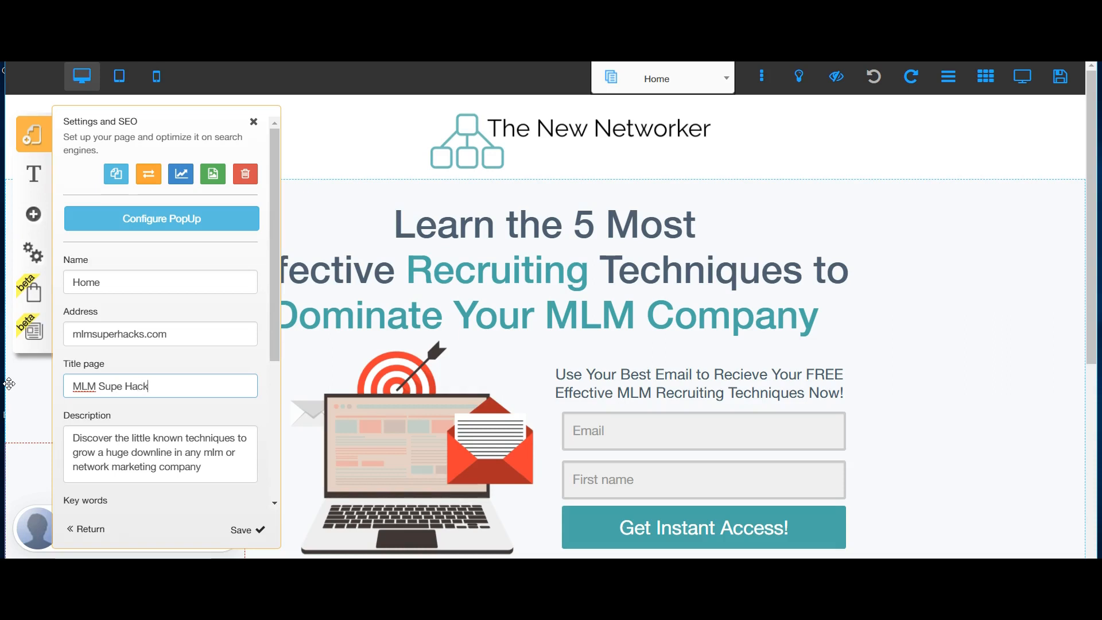
Check the Home page's description, keywords, share image and head scripts, and try to save the settings before closing them
{"action": "scroll", "coordinate": [11, 396], "scroll_direction": "down", "scroll_amount": 4}
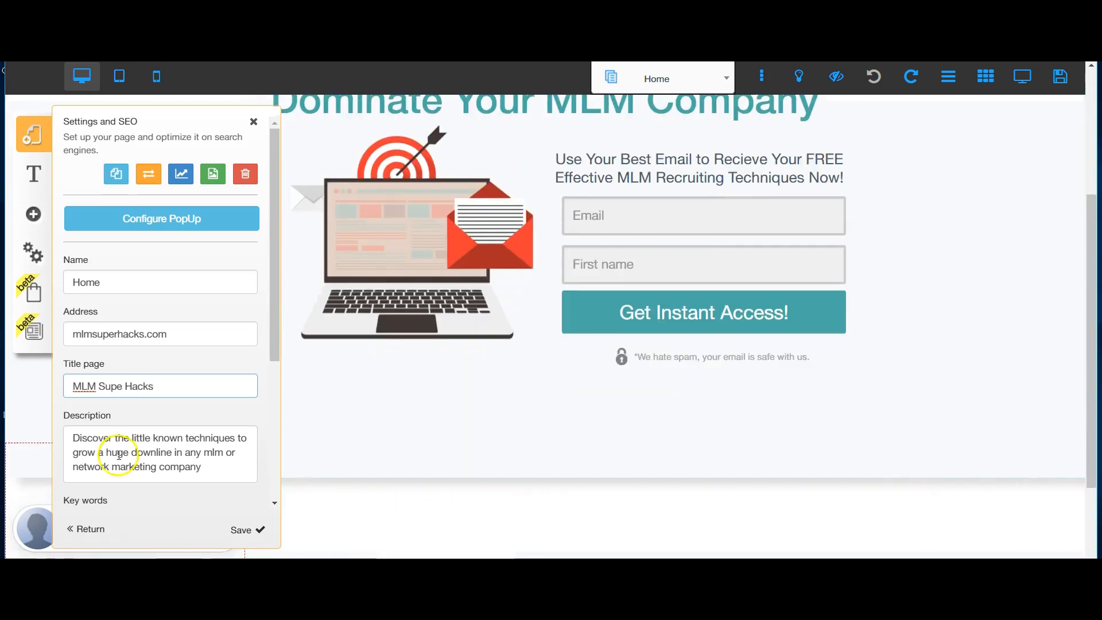
{"action": "scroll", "coordinate": [137, 442], "scroll_direction": "down", "scroll_amount": 4}
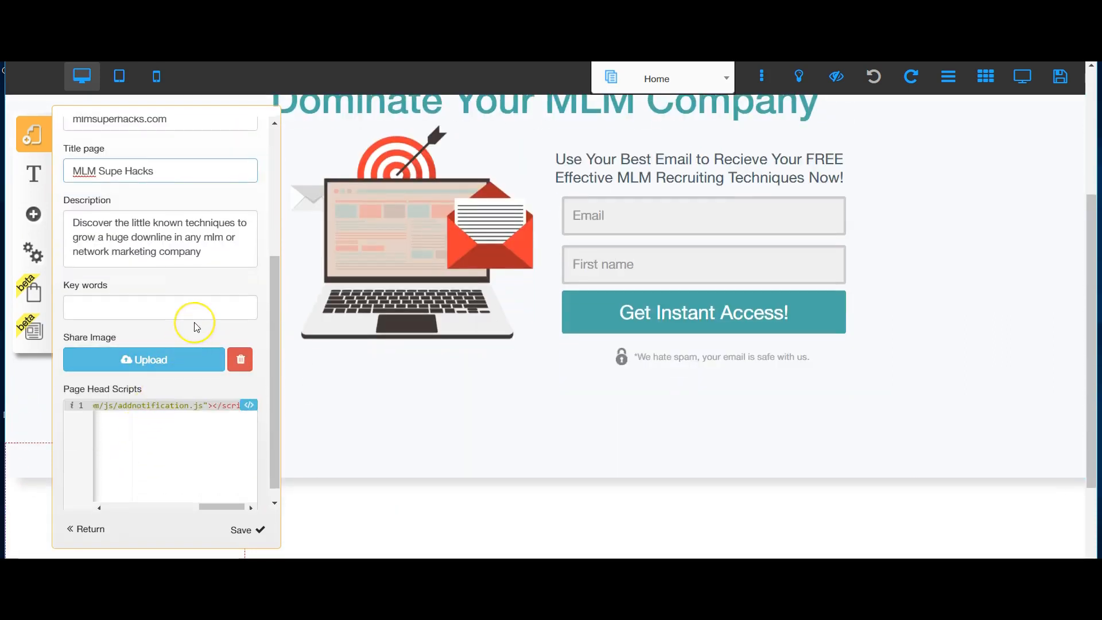
{"action": "scroll", "coordinate": [195, 326], "scroll_direction": "down", "scroll_amount": 1}
{"action": "scroll", "coordinate": [195, 326], "scroll_direction": "down", "scroll_amount": 1}
{"action": "scroll", "coordinate": [193, 428], "scroll_direction": "up", "scroll_amount": 1}
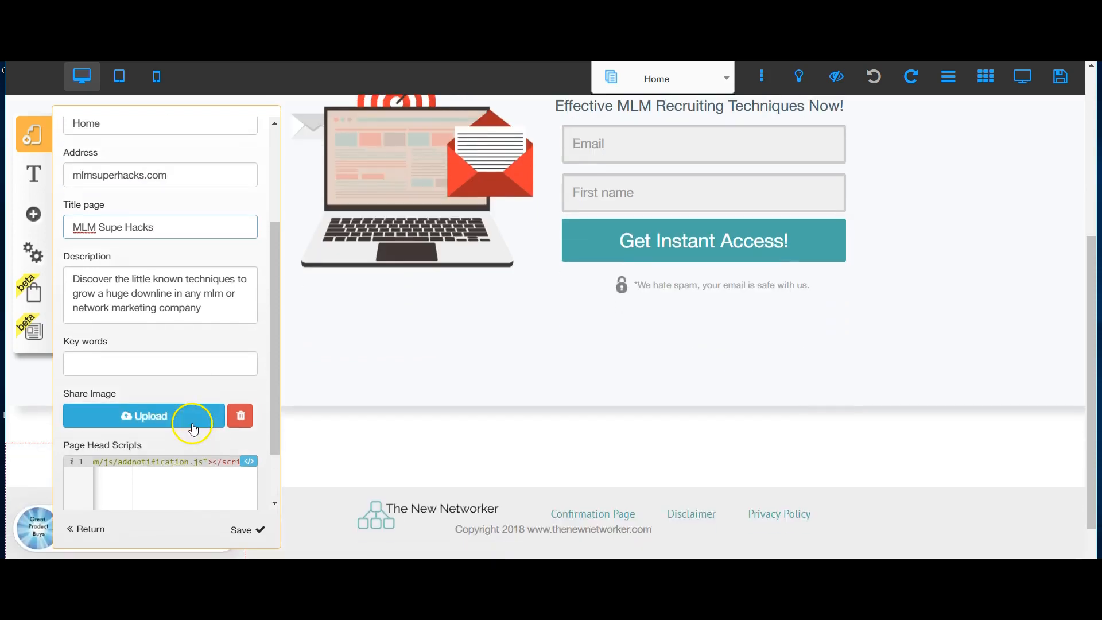
{"action": "scroll", "coordinate": [314, 437], "scroll_direction": "up", "scroll_amount": 2}
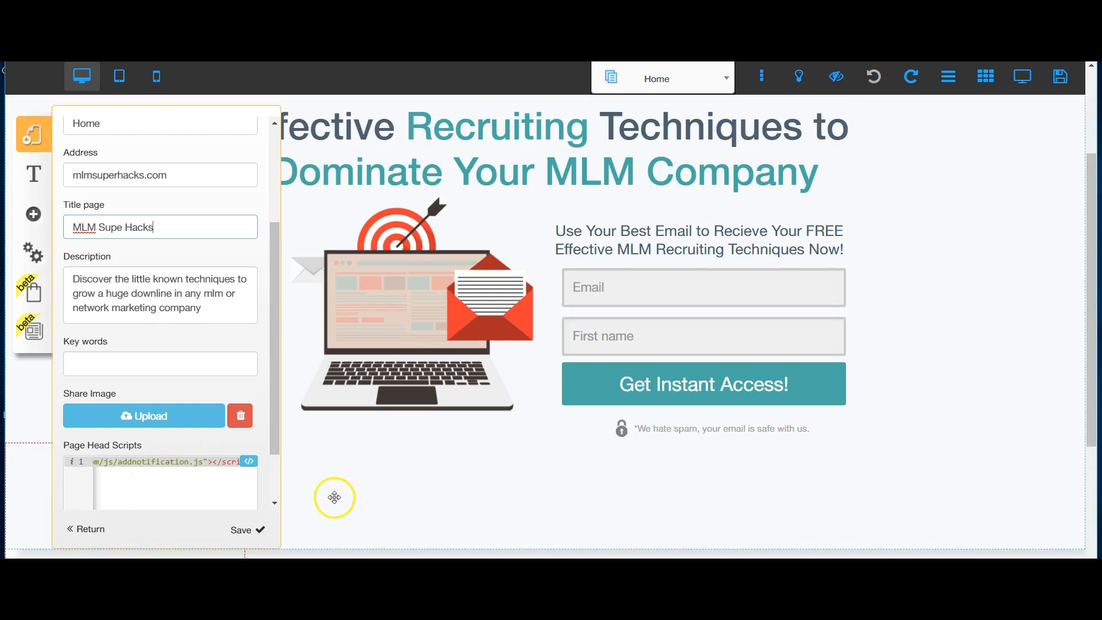
{"action": "left_click", "coordinate": [245, 529]}
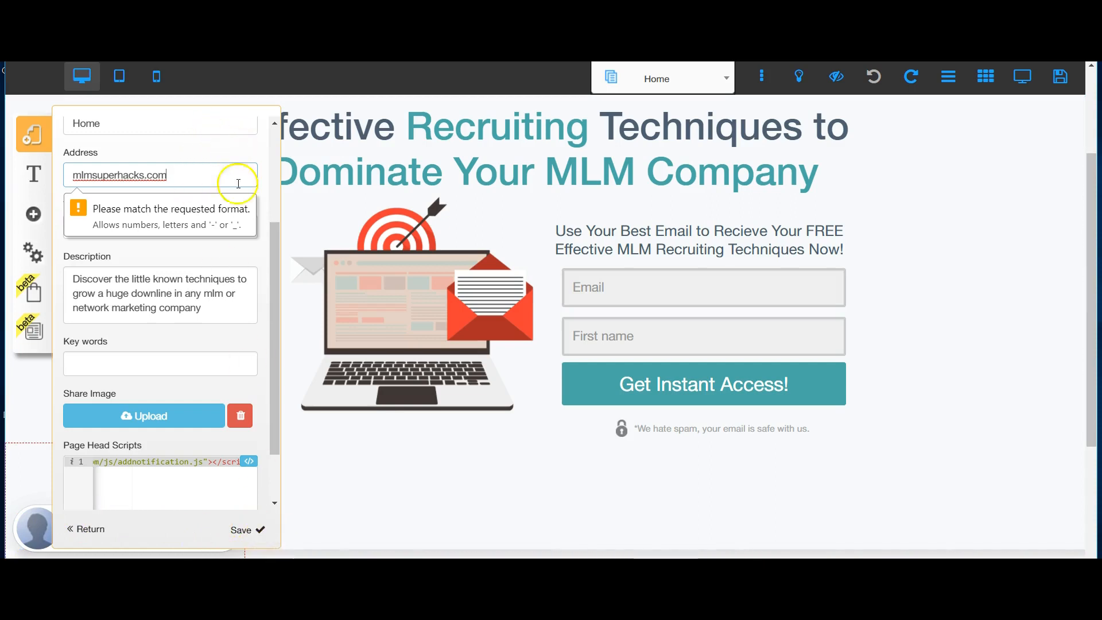
{"action": "scroll", "coordinate": [256, 387], "scroll_direction": "up", "scroll_amount": 5}
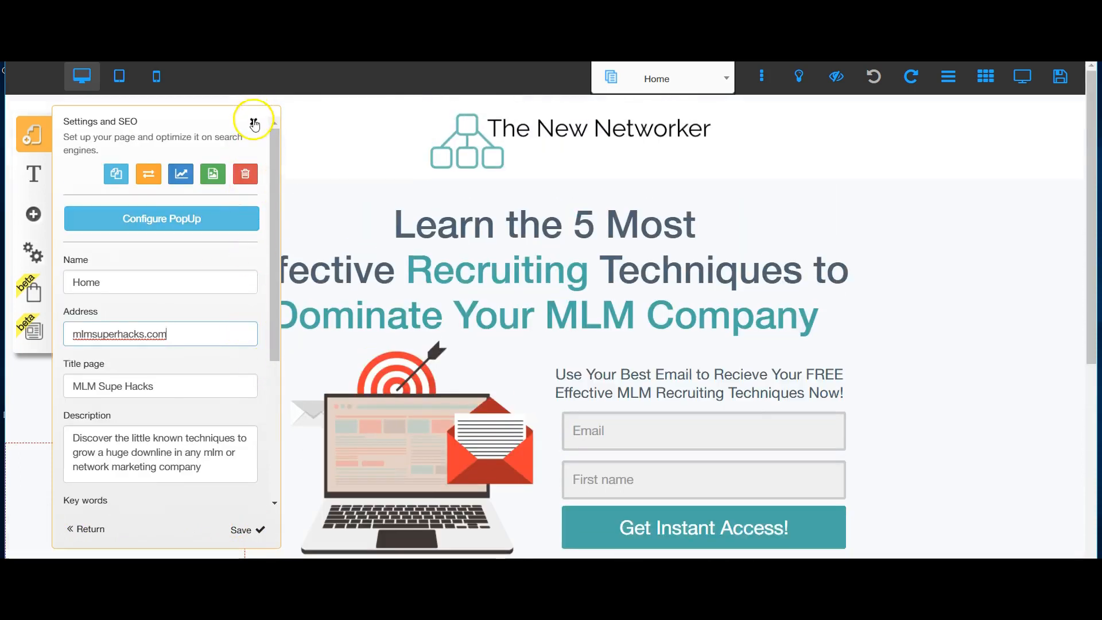
{"action": "left_click", "coordinate": [253, 121]}
Open the Settings and SEO of the Home2 page in the MLM Super Hacks layout
{"action": "scroll", "coordinate": [104, 502], "scroll_direction": "down", "scroll_amount": 5}
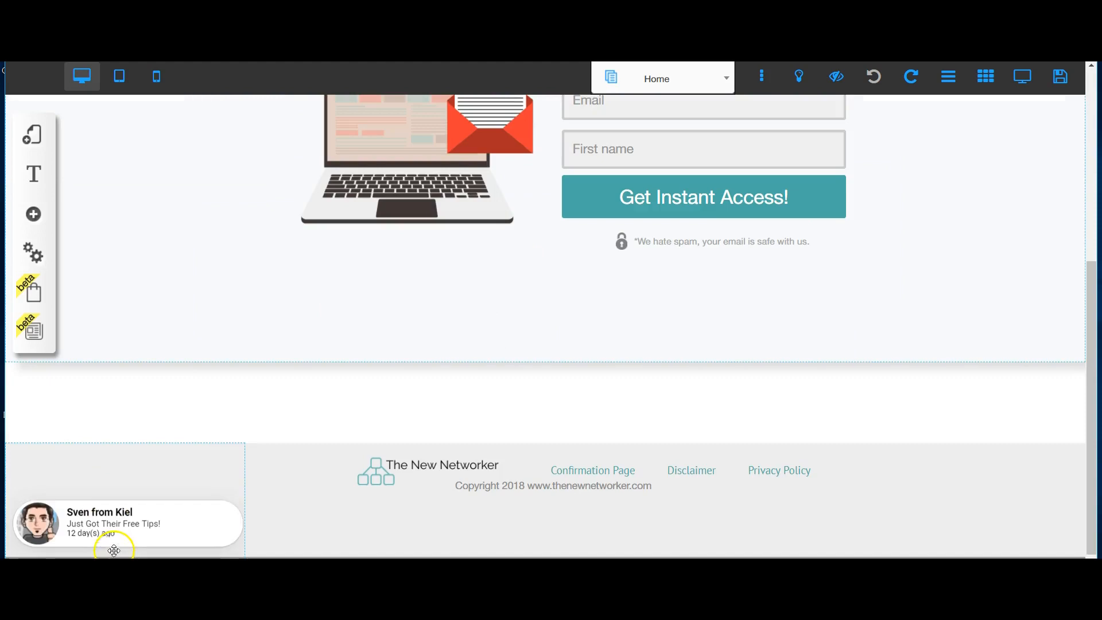
{"action": "scroll", "coordinate": [138, 514], "scroll_direction": "up", "scroll_amount": 1}
{"action": "scroll", "coordinate": [137, 515], "scroll_direction": "up", "scroll_amount": 5}
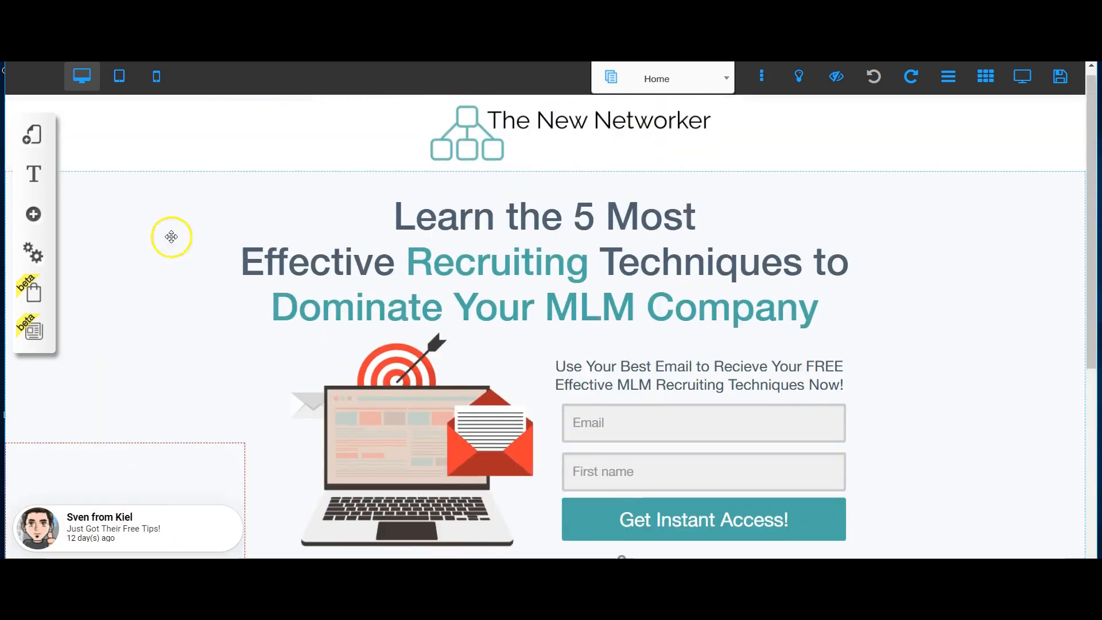
{"action": "left_click", "coordinate": [35, 135]}
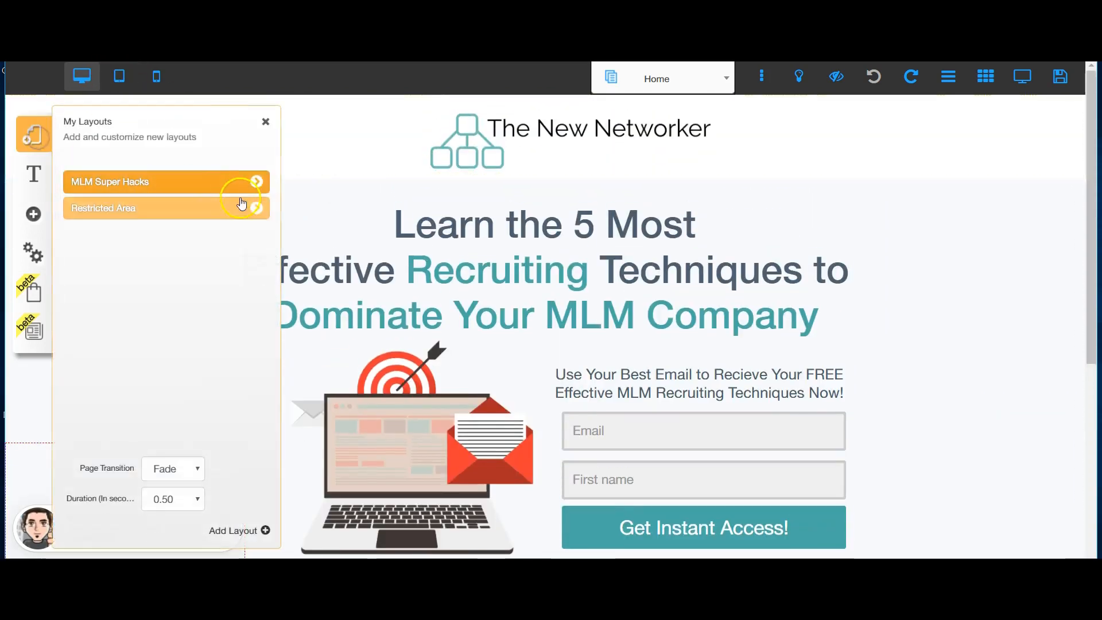
{"action": "left_click", "coordinate": [256, 182]}
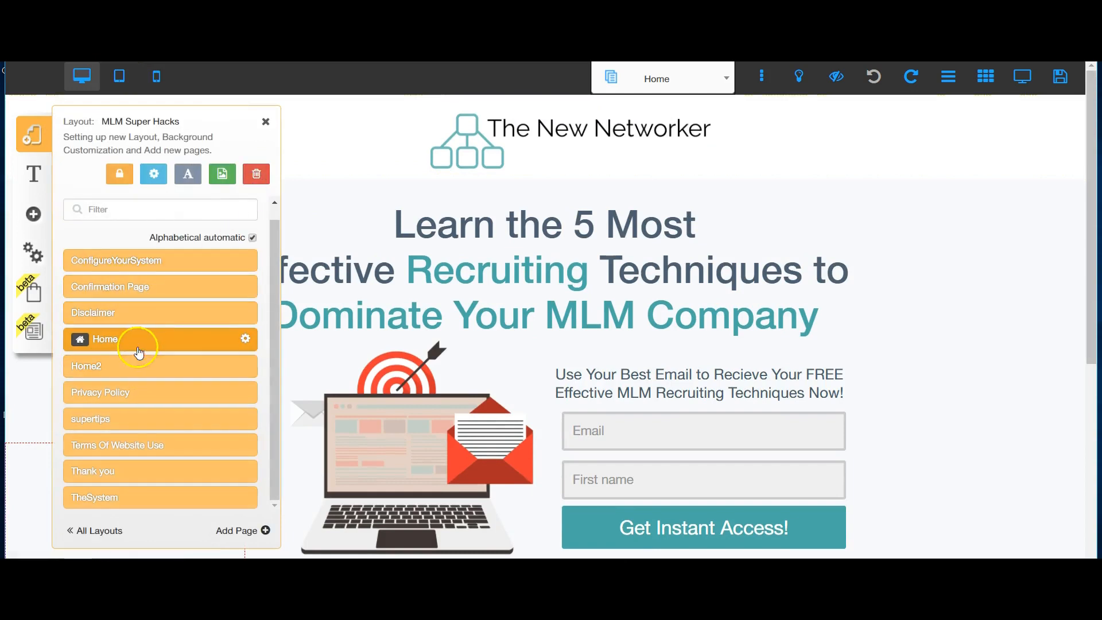
{"action": "left_click", "coordinate": [246, 366]}
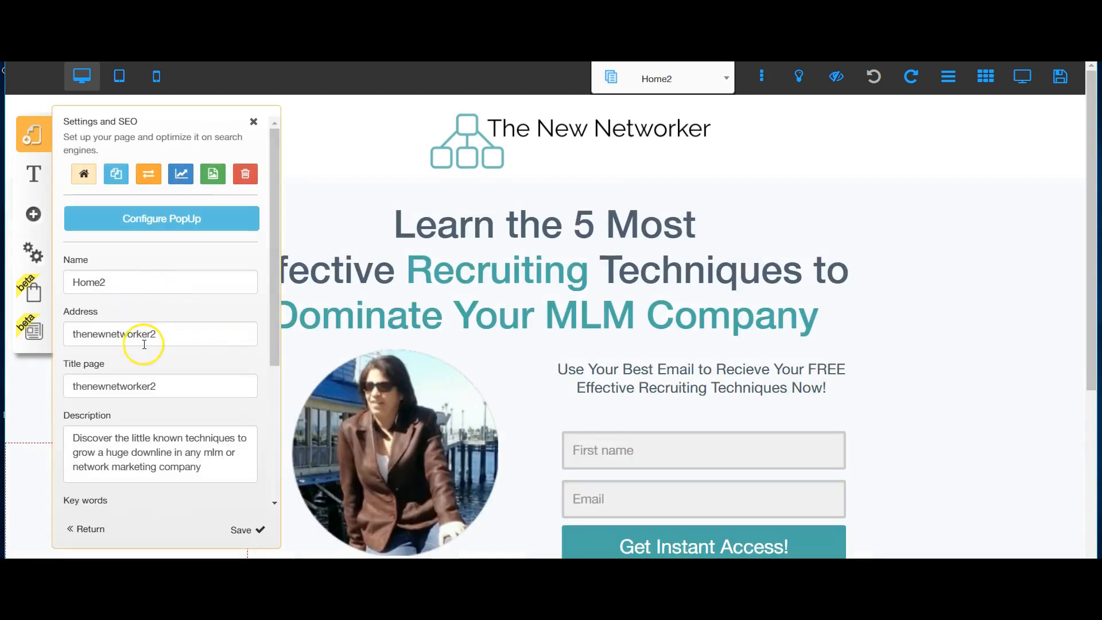
Try MLM Super Hacks, with spaces, as the Home2 page's address
{"action": "type", "text": "T"}
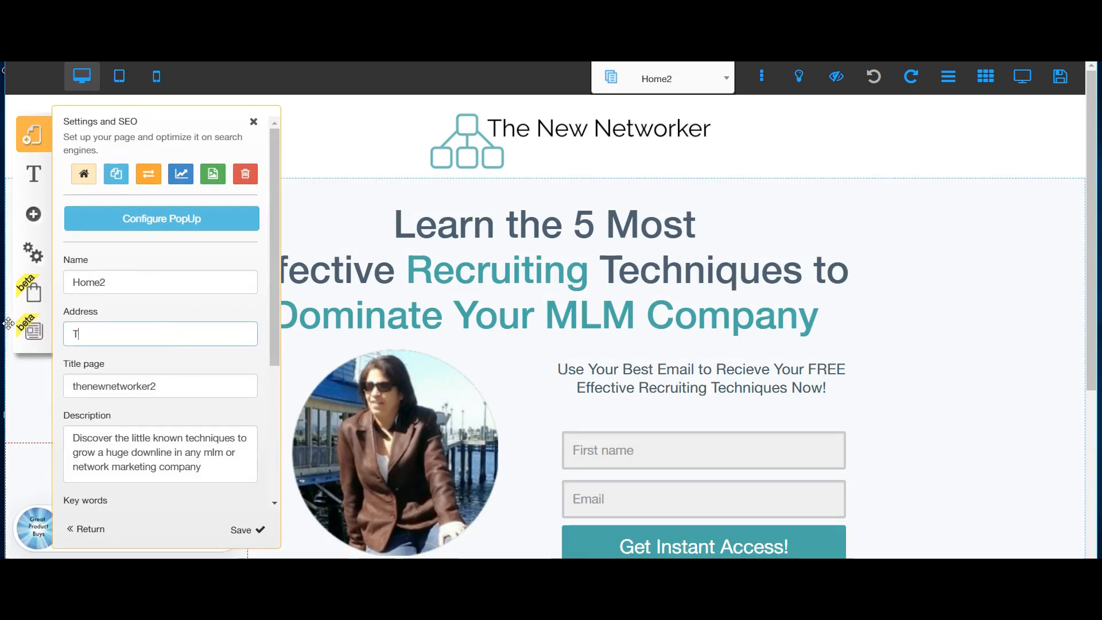
{"action": "type", "text": "LM super"}
{"action": "key", "text": "BackSpace"}
{"action": "key", "text": "BackSpace"}
{"action": "key", "text": "BackSpace"}
{"action": "key", "text": "BackSpace"}
{"action": "key", "text": "BackSpace"}
{"action": "type", "text": "Super"}
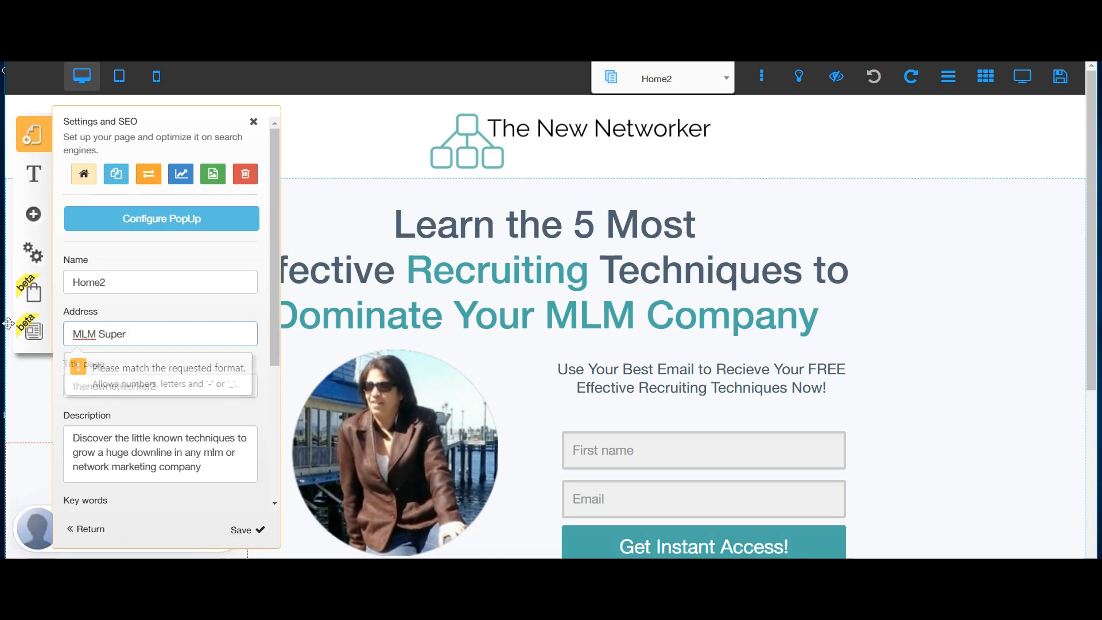
{"action": "type", "text": " Hacks"}
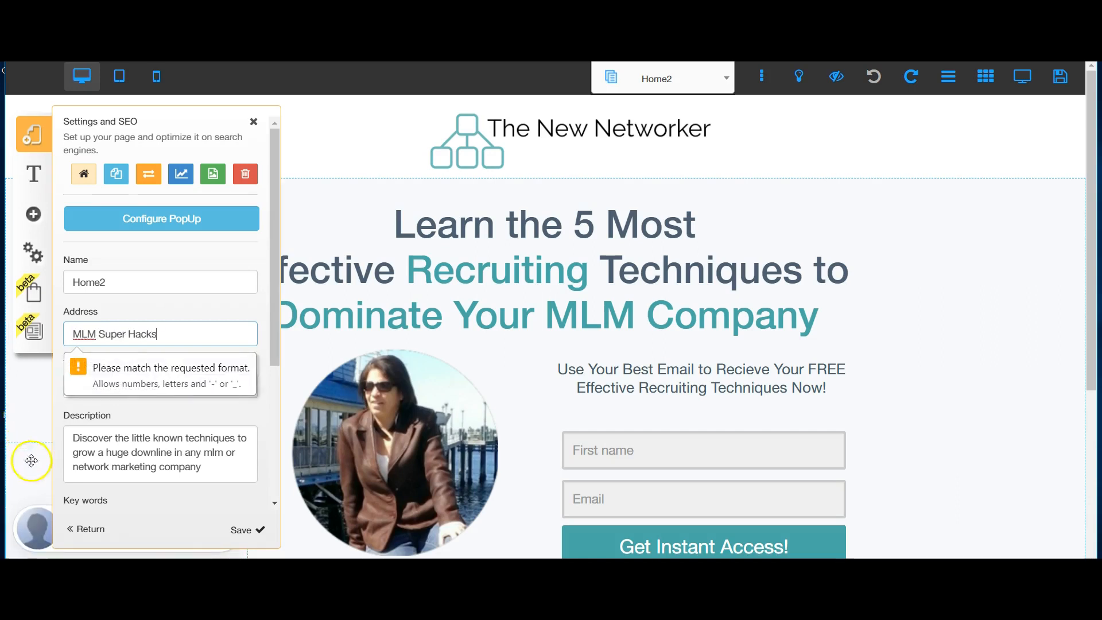
Set the Home2 page's title to The Super Hacks and try to save the settings
{"action": "left_click_drag", "start_coordinate": [178, 384], "coordinate": [12, 374]}
{"action": "type", "text": "The"}
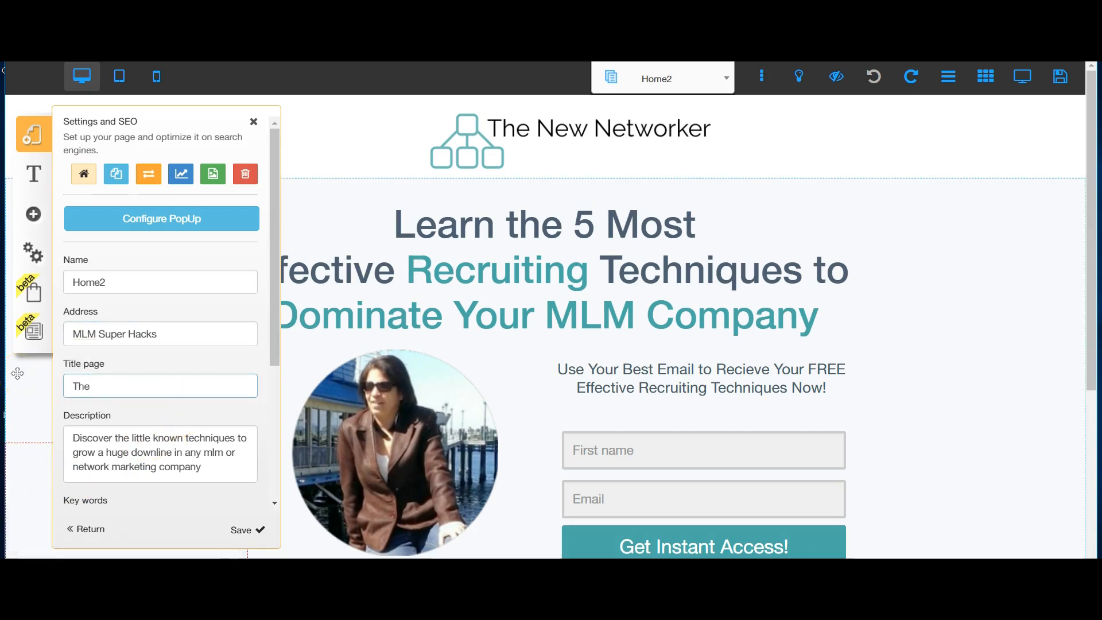
{"action": "type", "text": " Super Hacks"}
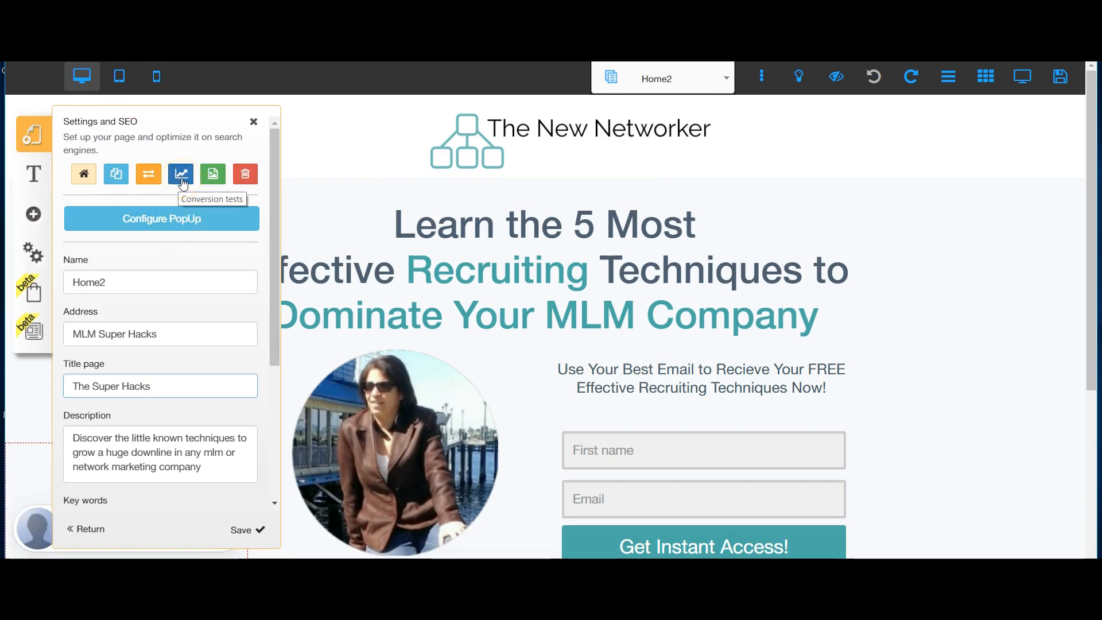
{"action": "left_click", "coordinate": [228, 372]}
{"action": "left_click", "coordinate": [244, 529]}
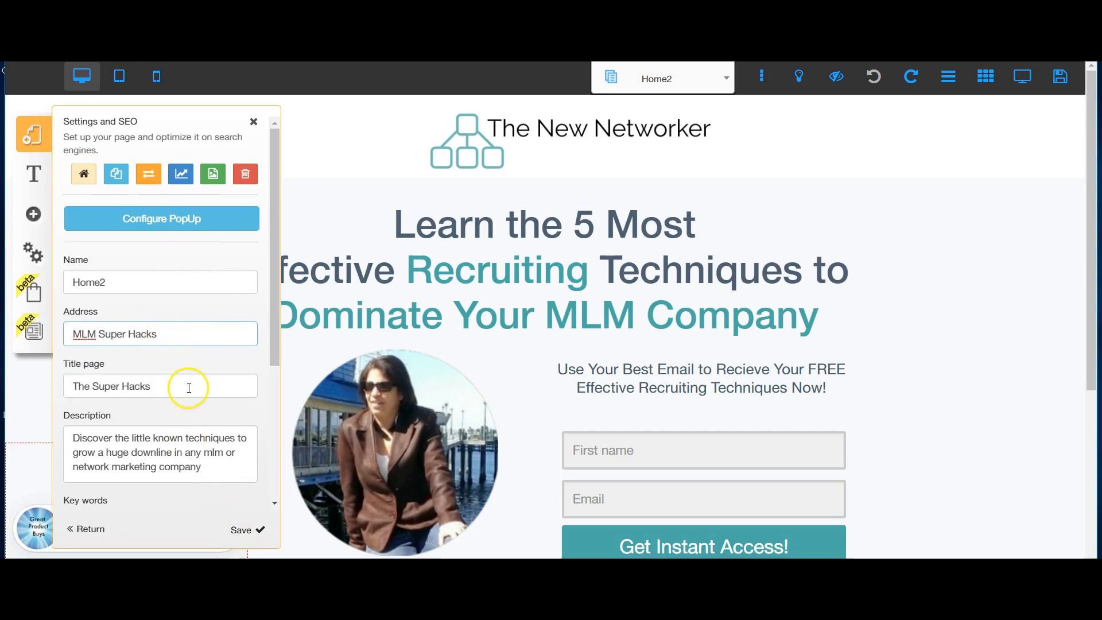
Try to save the Home2 page's settings with MLMSuperHacks.com as the address
{"action": "type", "text": "m"}
{"action": "triple_click", "coordinate": [138, 332]}
{"action": "type", "text": "M"}
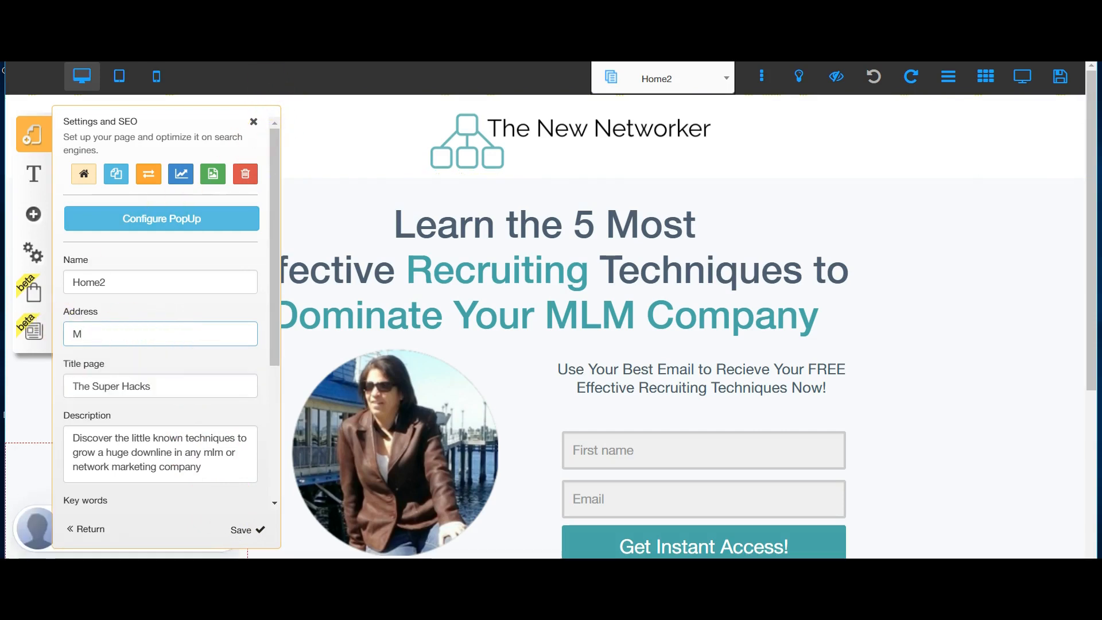
{"action": "type", "text": "LMSuperHacks.com"}
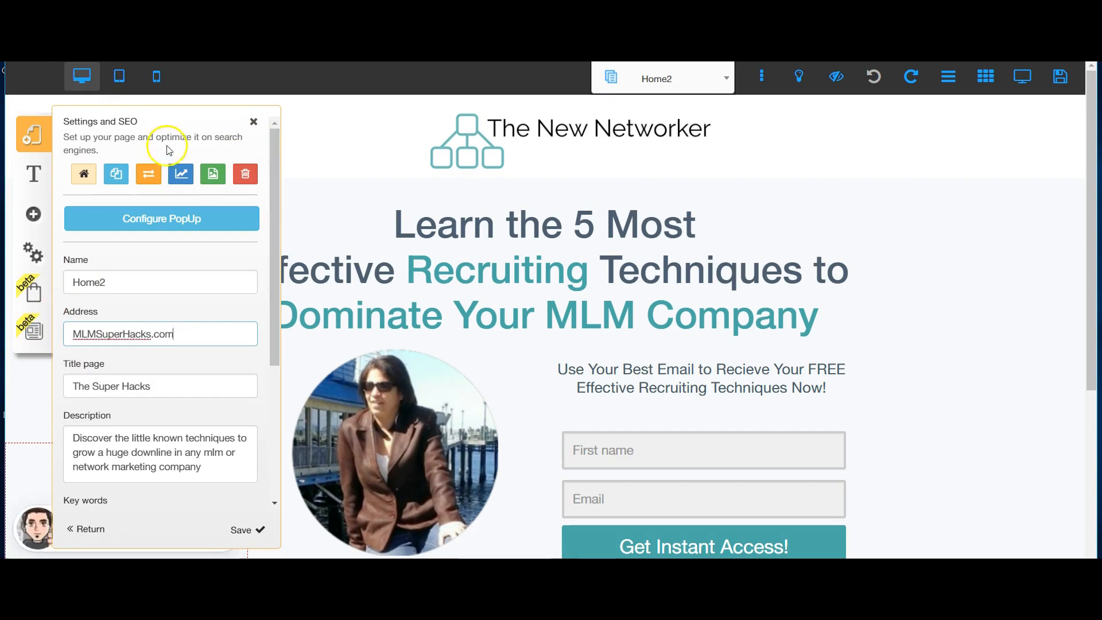
{"action": "left_click", "coordinate": [246, 538]}
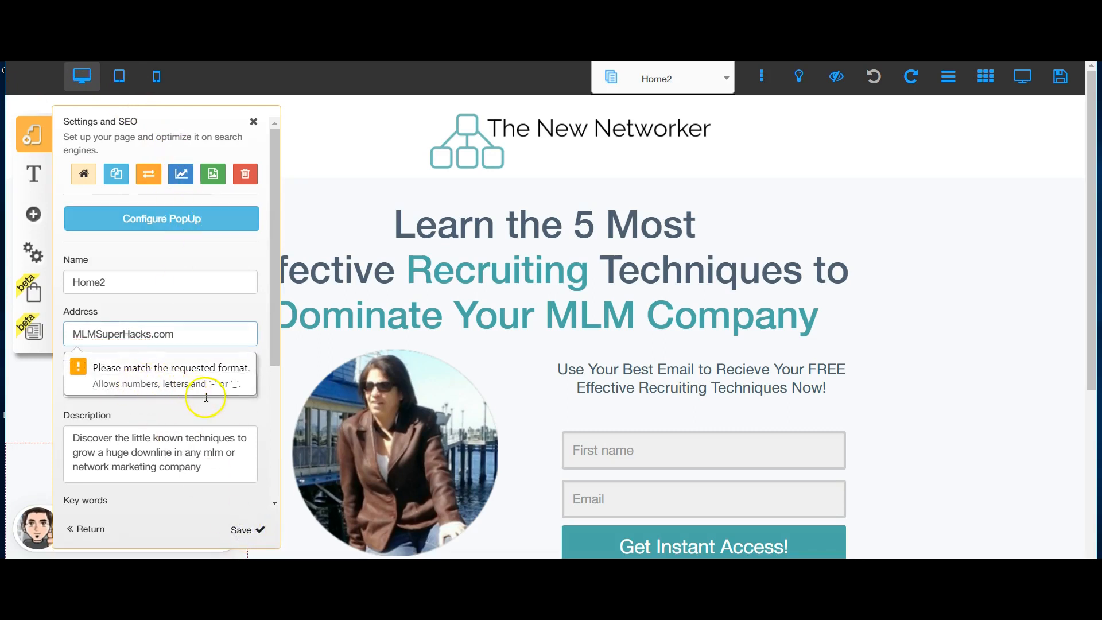
Set the Home2 page's address to MLMSuperHacks and save the page settings
{"action": "left_click", "coordinate": [94, 342]}
{"action": "triple_click", "coordinate": [199, 337]}
{"action": "key", "text": "BackSpace"}
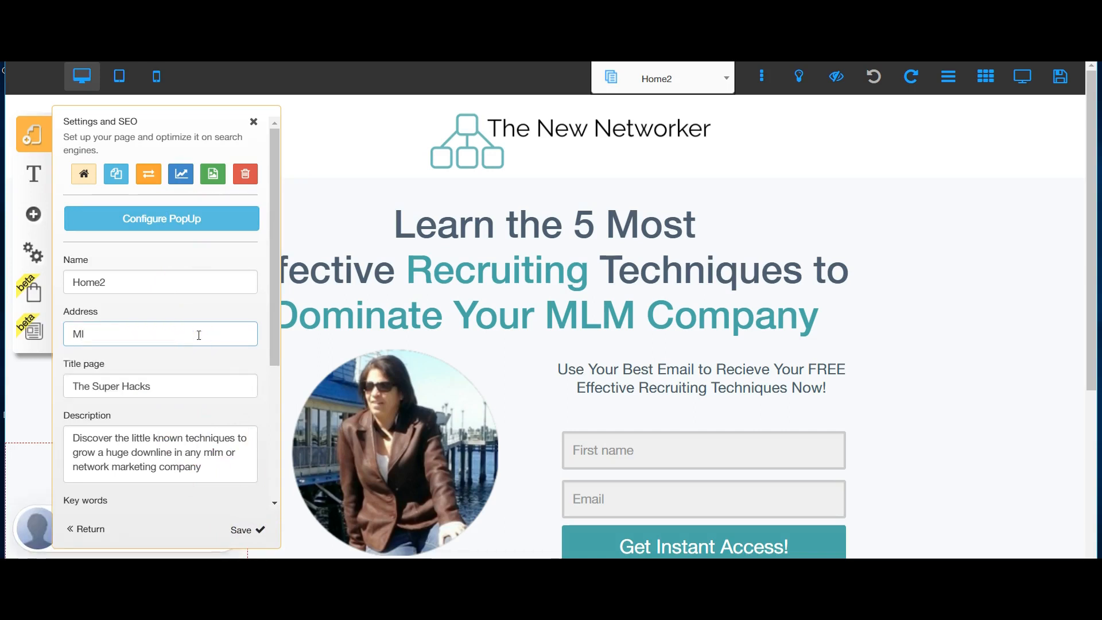
{"action": "key", "text": "BackSpace"}
{"action": "key", "text": "BackSpace"}
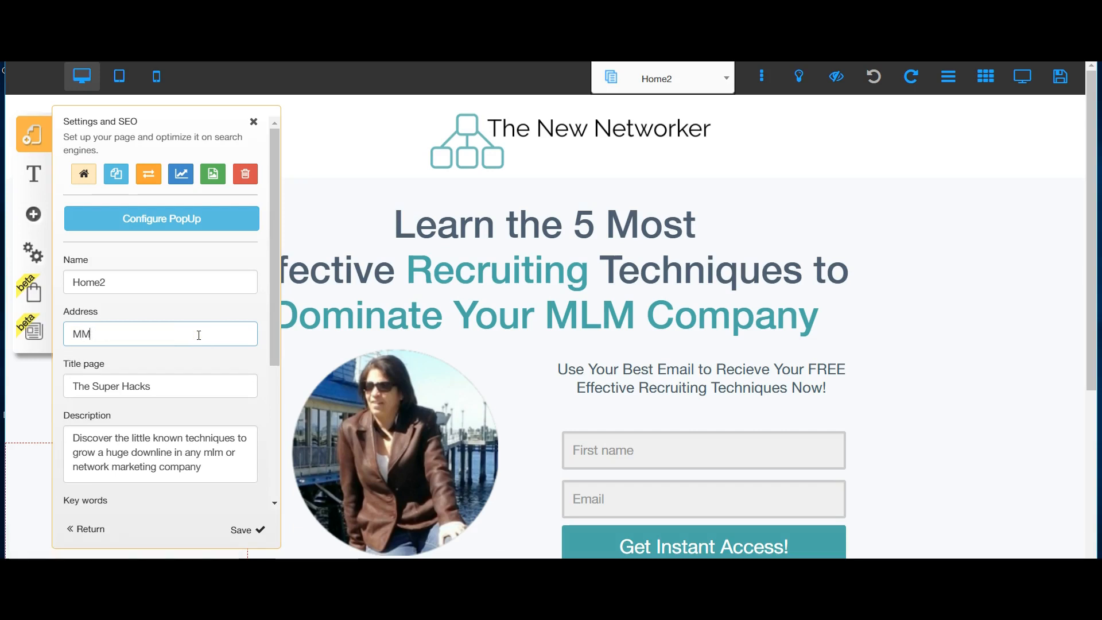
{"action": "type", "text": "MLMSup"}
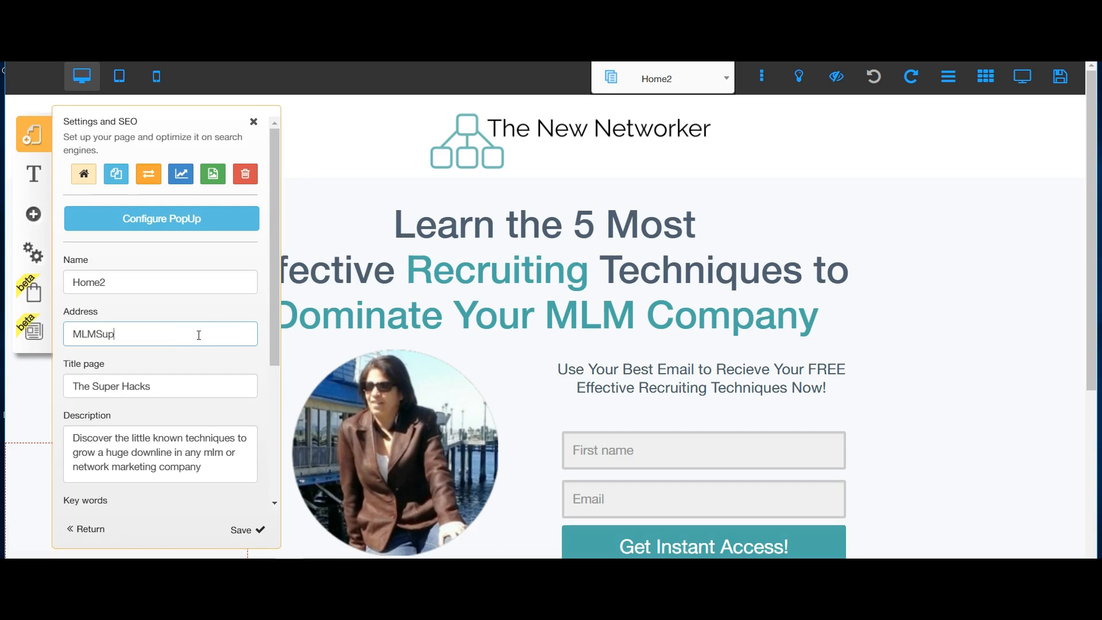
{"action": "type", "text": "erHacks"}
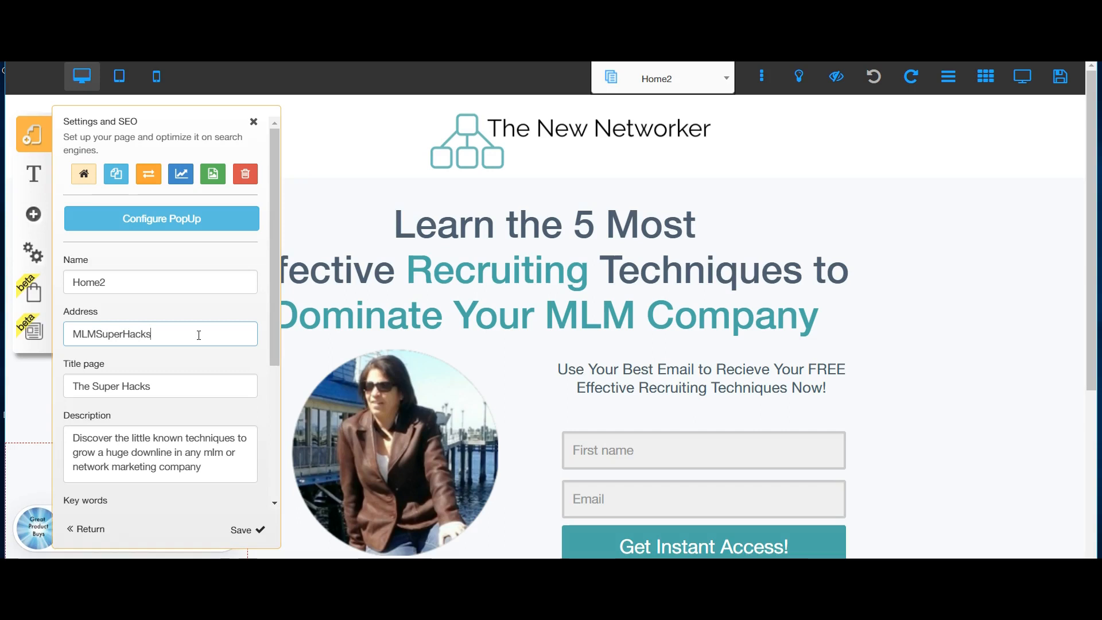
{"action": "left_click", "coordinate": [242, 531]}
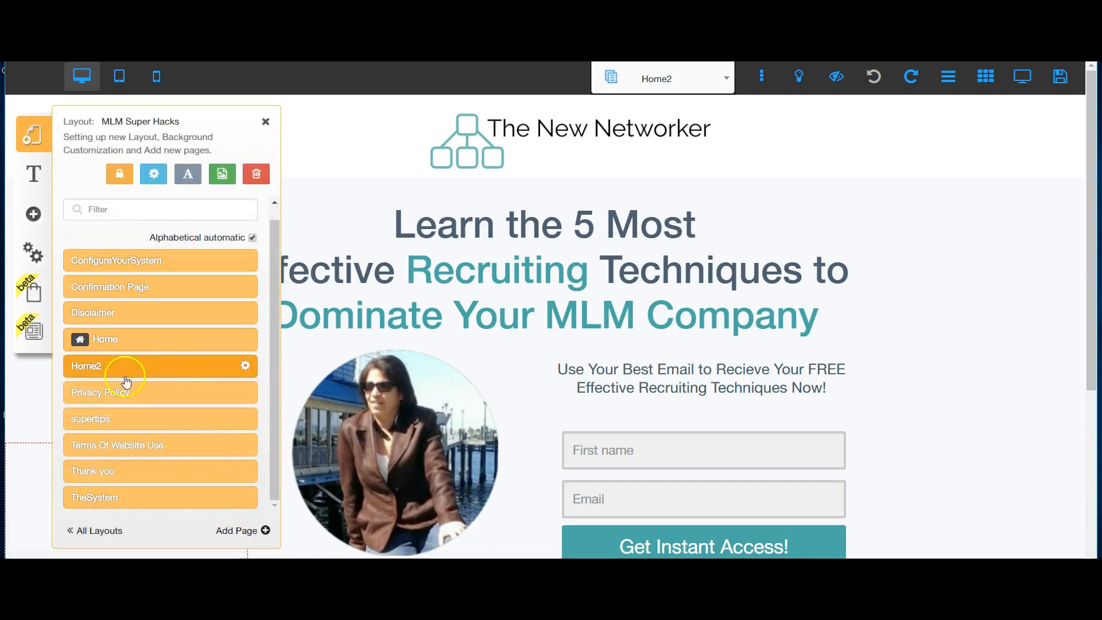
Open the A/B Test list in the Home2 page's conversion tests
{"action": "left_click", "coordinate": [245, 366]}
{"action": "left_click", "coordinate": [181, 174]}
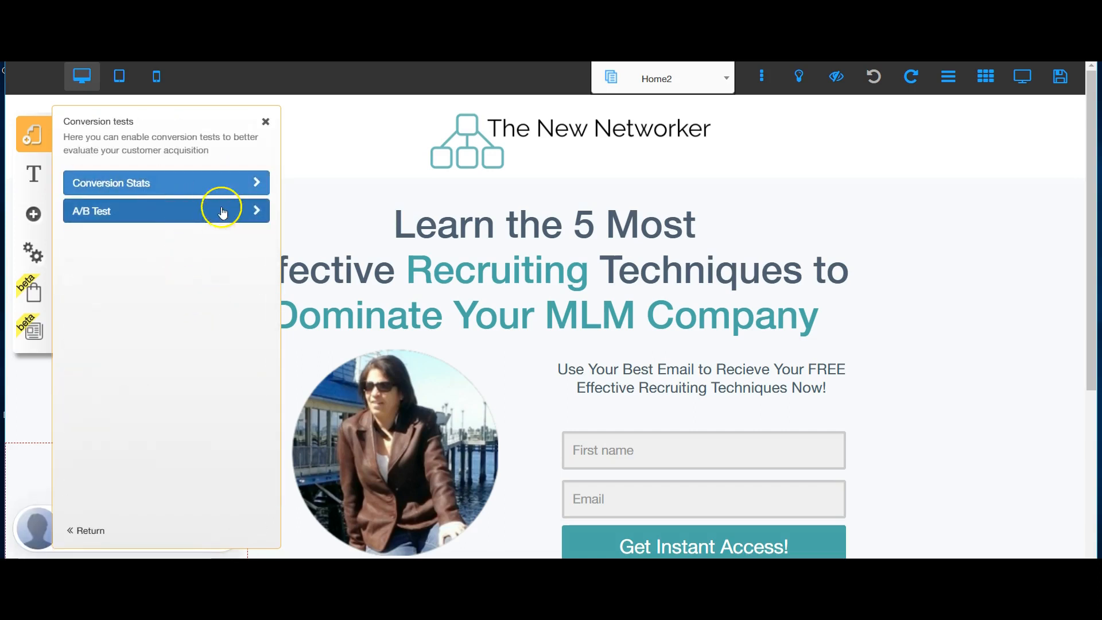
{"action": "left_click", "coordinate": [253, 213]}
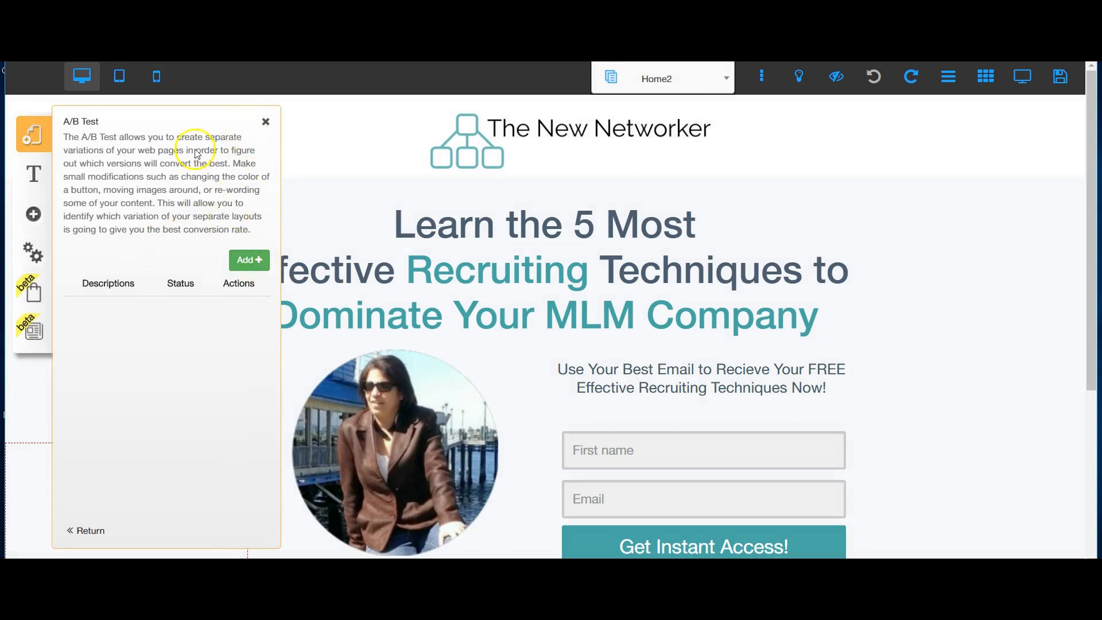
Close the A/B Test list and look over the Home2 page from its headline to the footer
{"action": "left_click", "coordinate": [265, 124]}
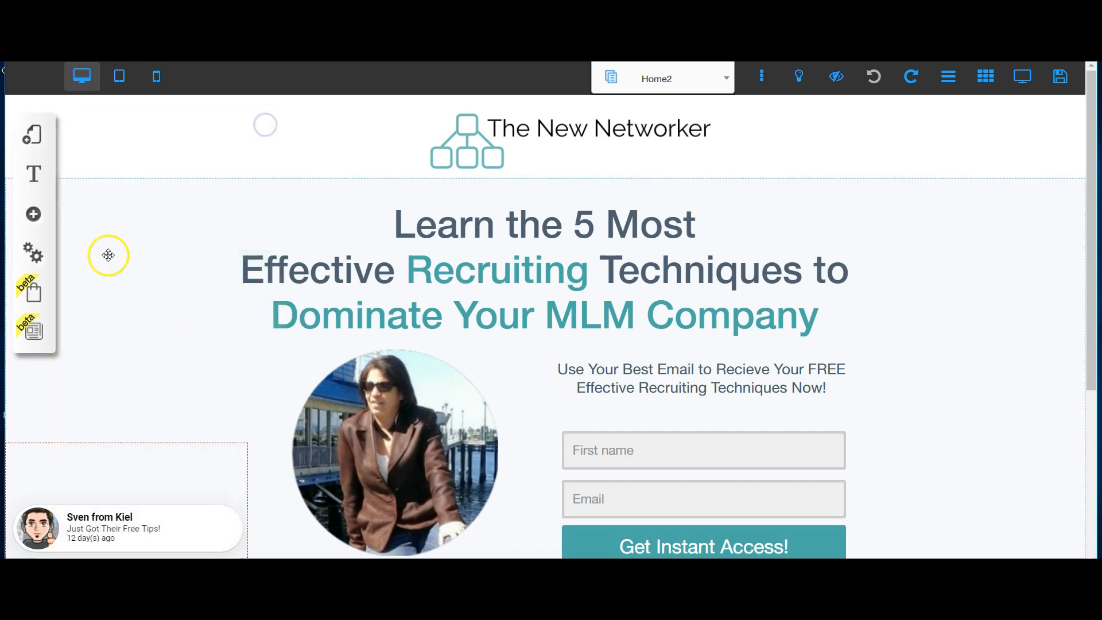
{"action": "scroll", "coordinate": [195, 391], "scroll_direction": "down", "scroll_amount": 4}
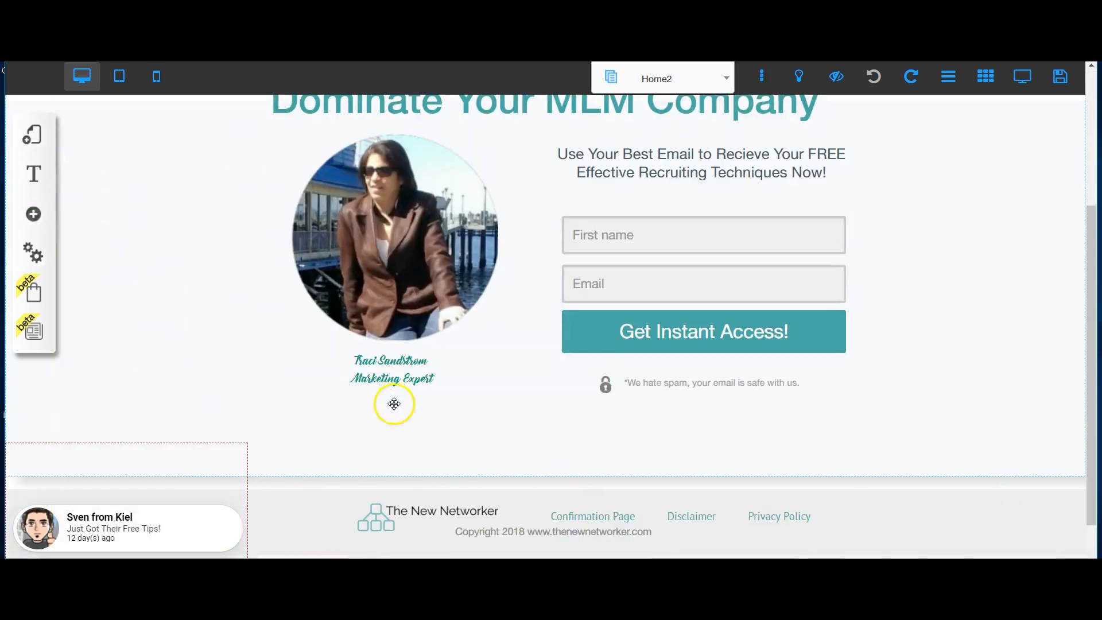
{"action": "scroll", "coordinate": [402, 404], "scroll_direction": "up", "scroll_amount": 1}
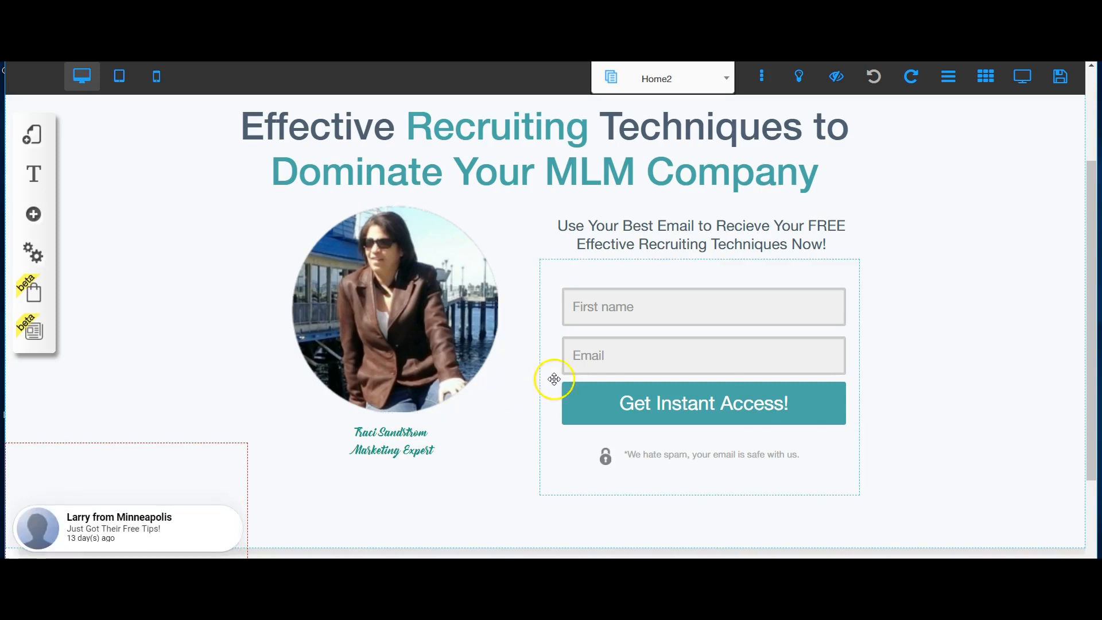
{"action": "scroll", "coordinate": [554, 376], "scroll_direction": "down", "scroll_amount": 2}
{"action": "scroll", "coordinate": [530, 422], "scroll_direction": "up", "scroll_amount": 4}
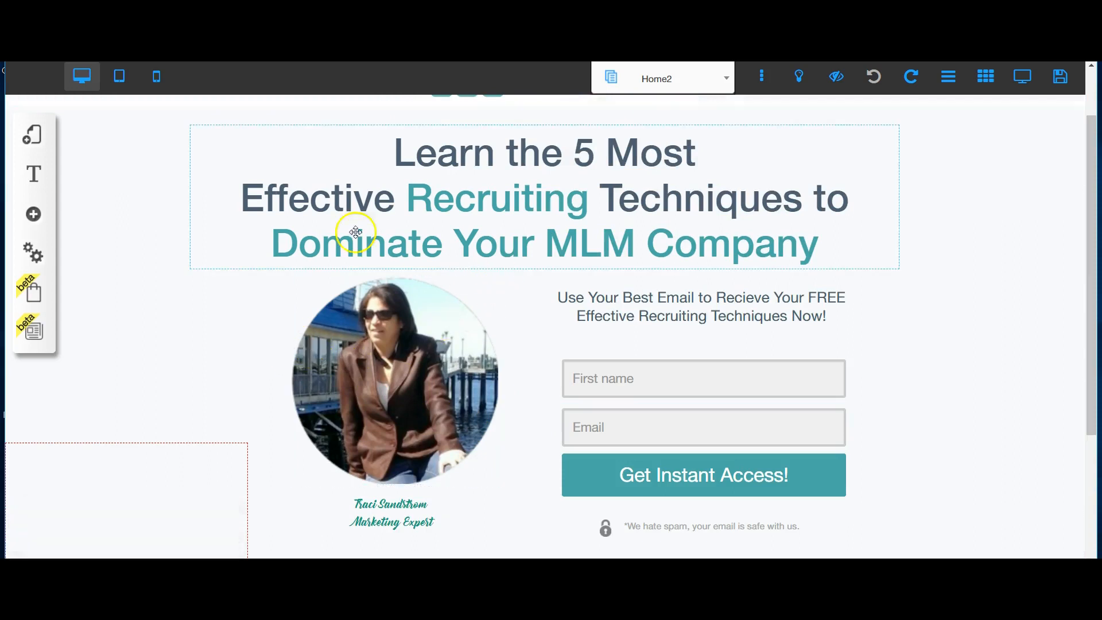
Open TheSystem page of the MLM Super Hacks layout and review its videos and buttons
{"action": "left_click", "coordinate": [35, 145]}
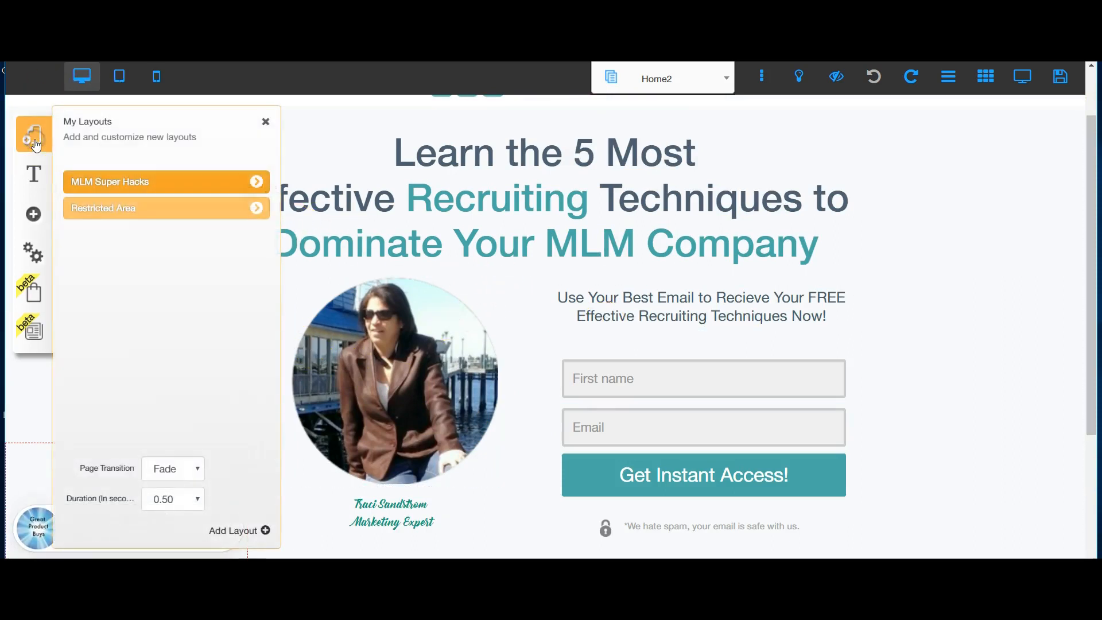
{"action": "left_click", "coordinate": [256, 182]}
{"action": "scroll", "coordinate": [237, 402], "scroll_direction": "down", "scroll_amount": 3}
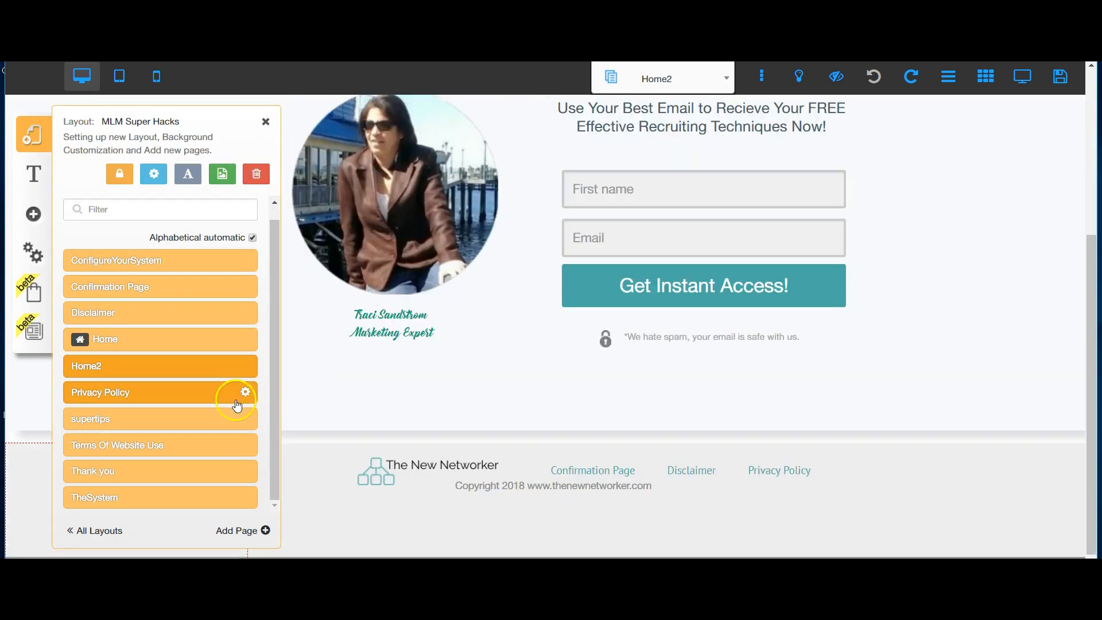
{"action": "left_click", "coordinate": [124, 503]}
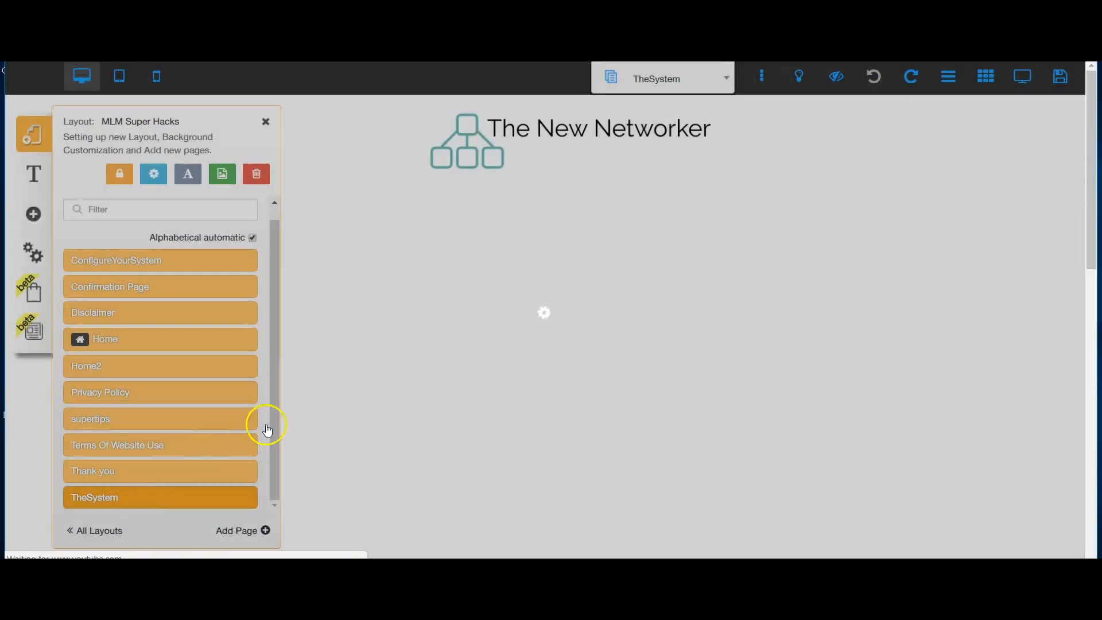
{"action": "scroll", "coordinate": [430, 347], "scroll_direction": "down", "scroll_amount": 4}
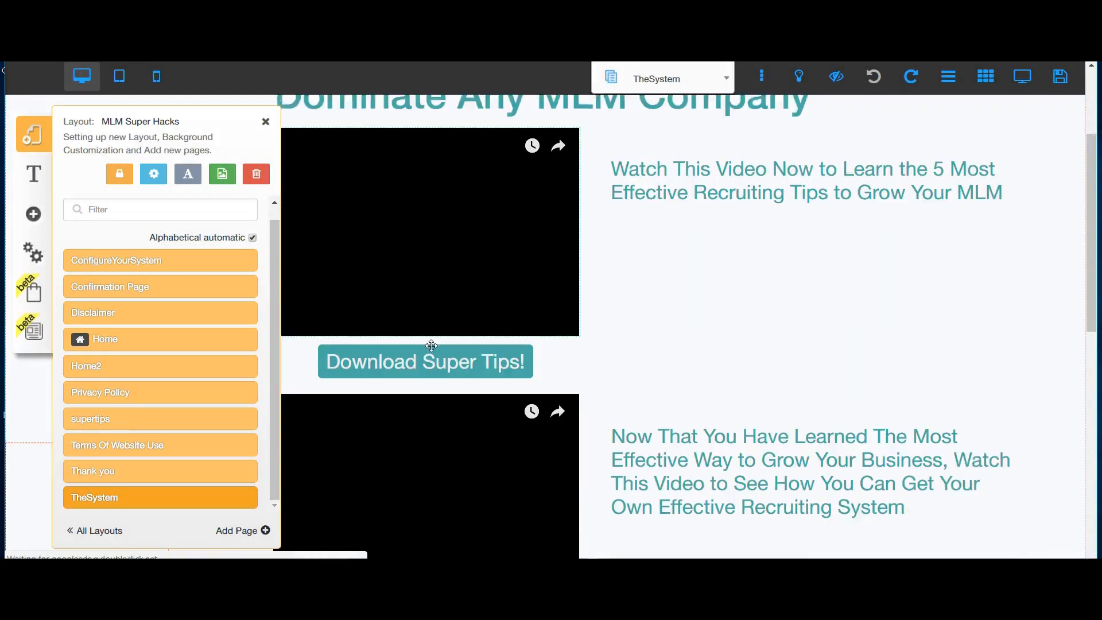
{"action": "scroll", "coordinate": [434, 327], "scroll_direction": "down", "scroll_amount": 4}
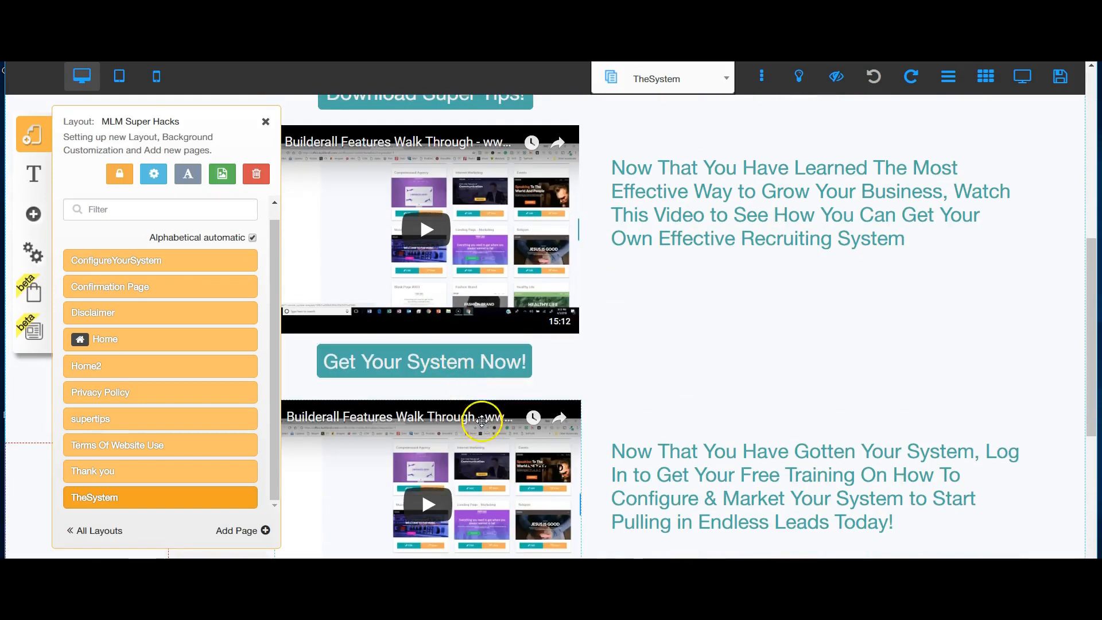
{"action": "scroll", "coordinate": [482, 421], "scroll_direction": "up", "scroll_amount": 3}
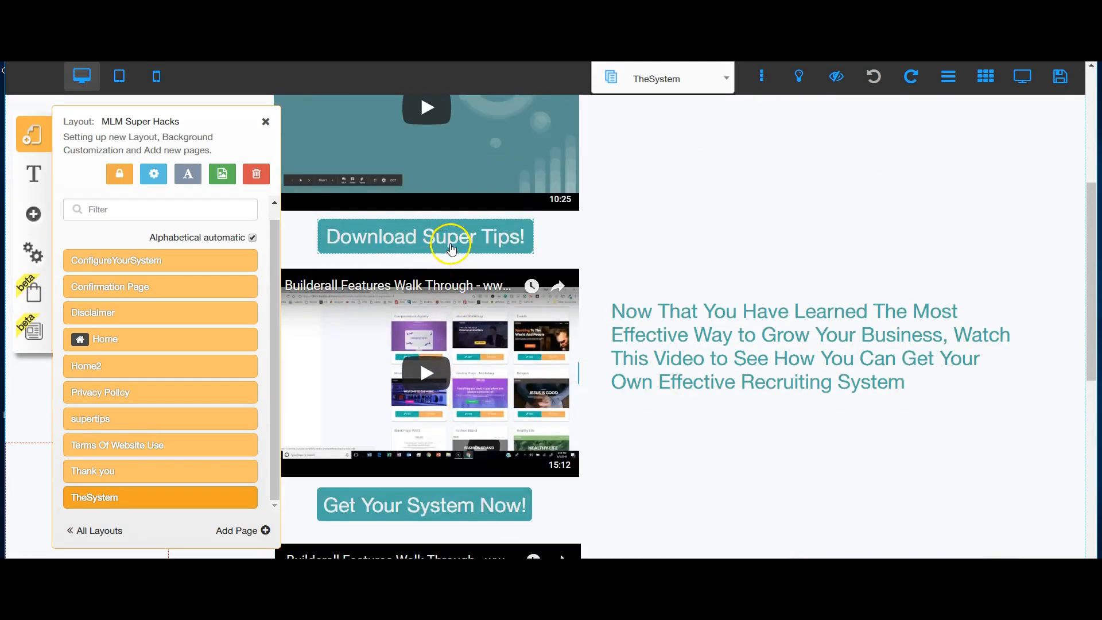
{"action": "left_click", "coordinate": [266, 123]}
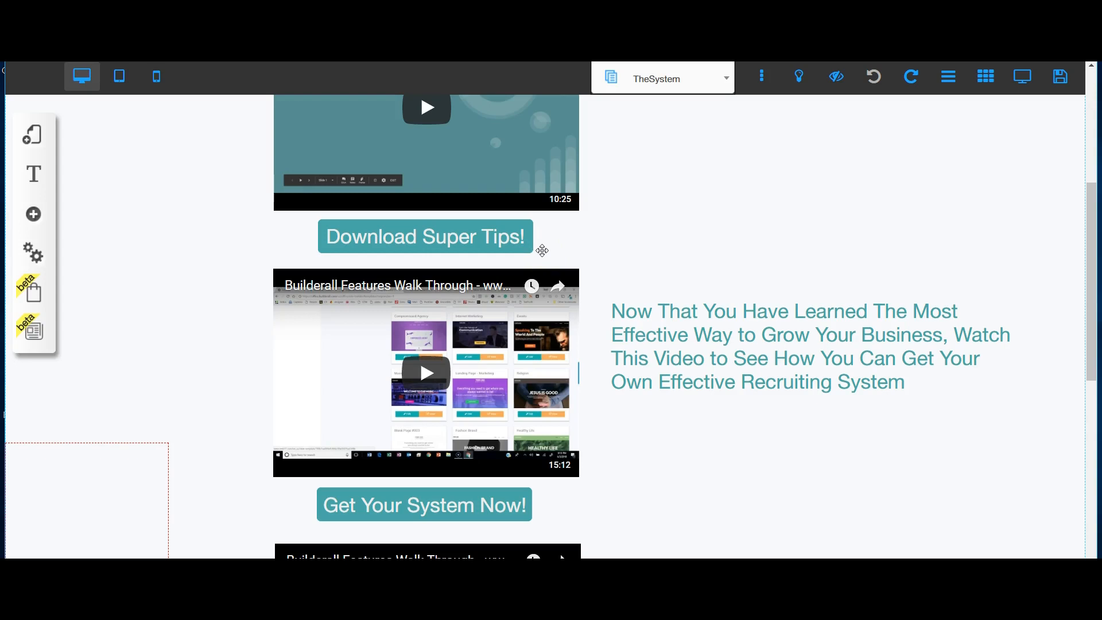
Link the Download Super Tips! button to the document 1513132 (1).pdf from the digital files repository
{"action": "left_click", "coordinate": [434, 201]}
{"action": "left_click", "coordinate": [407, 238]}
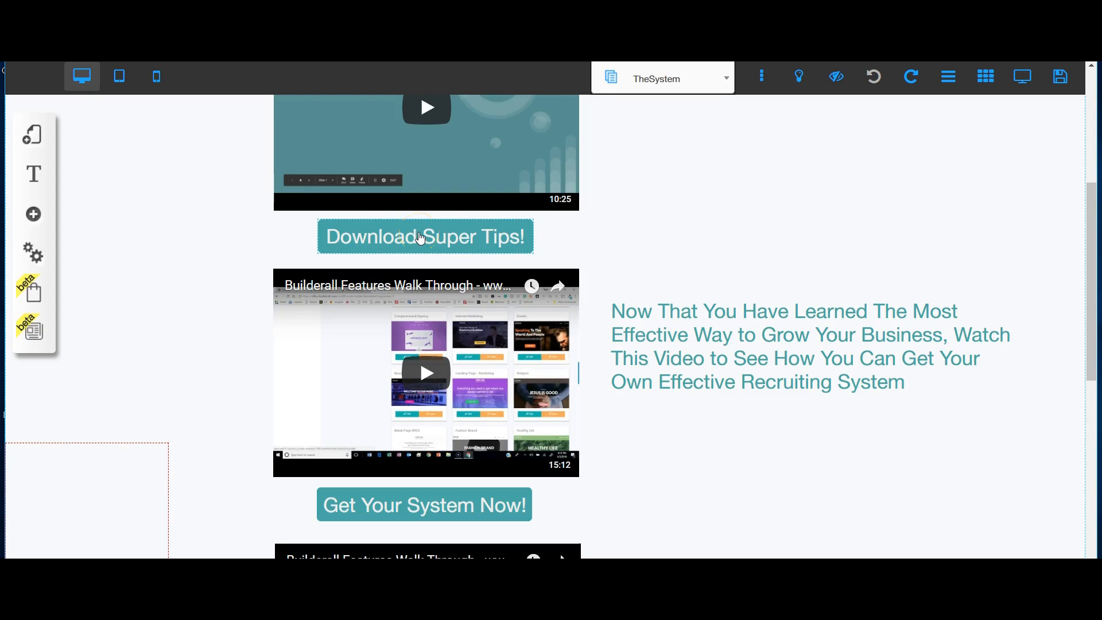
{"action": "left_click", "coordinate": [420, 237]}
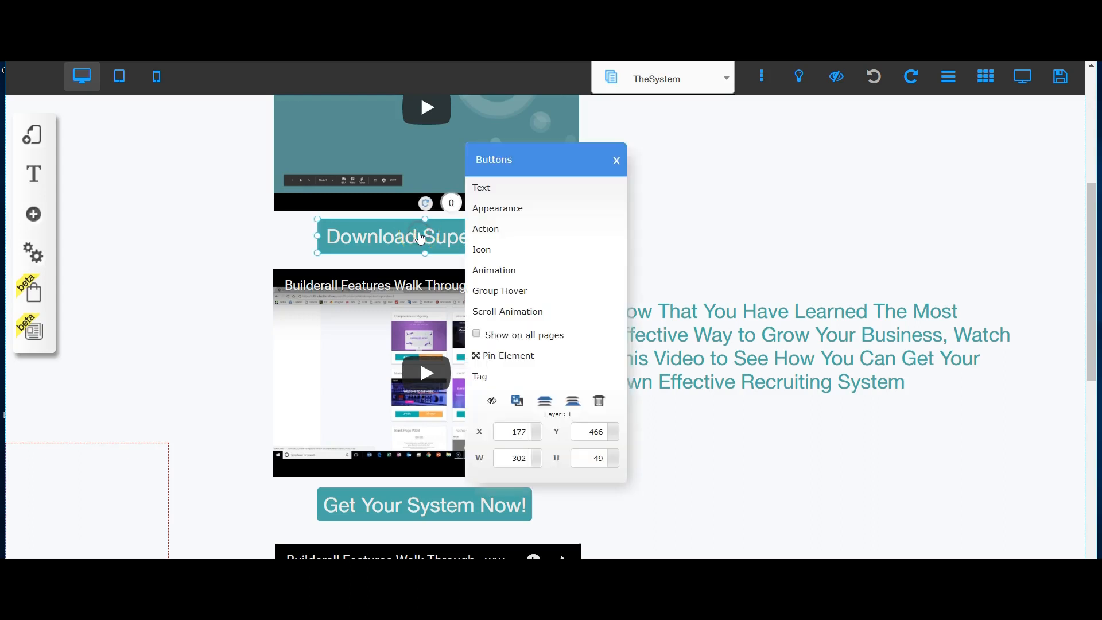
{"action": "left_click", "coordinate": [489, 234]}
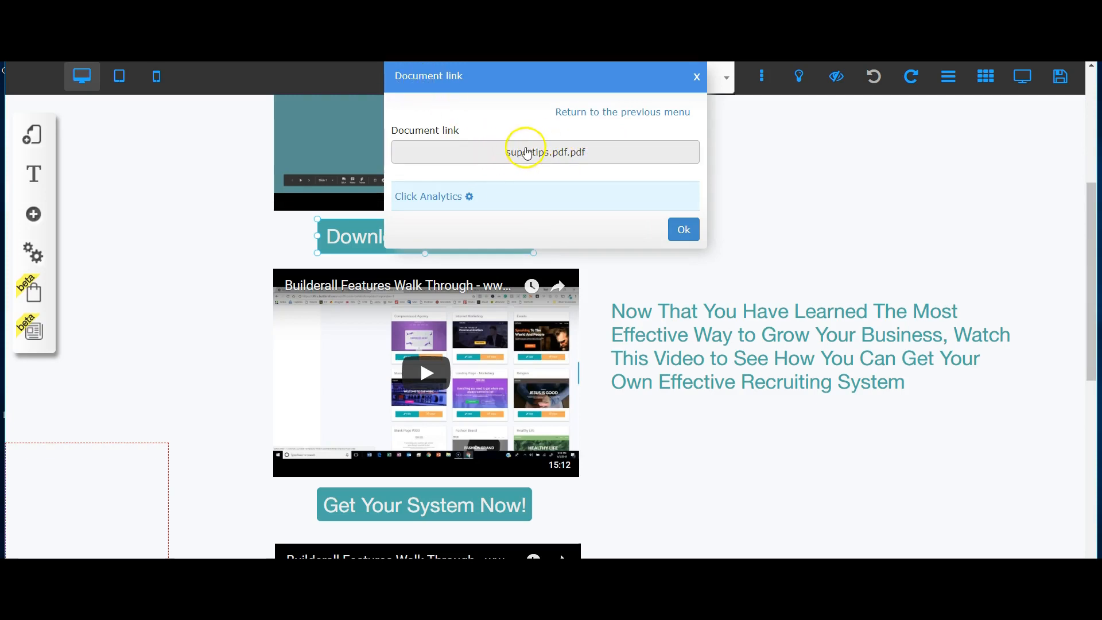
{"action": "left_click", "coordinate": [606, 113]}
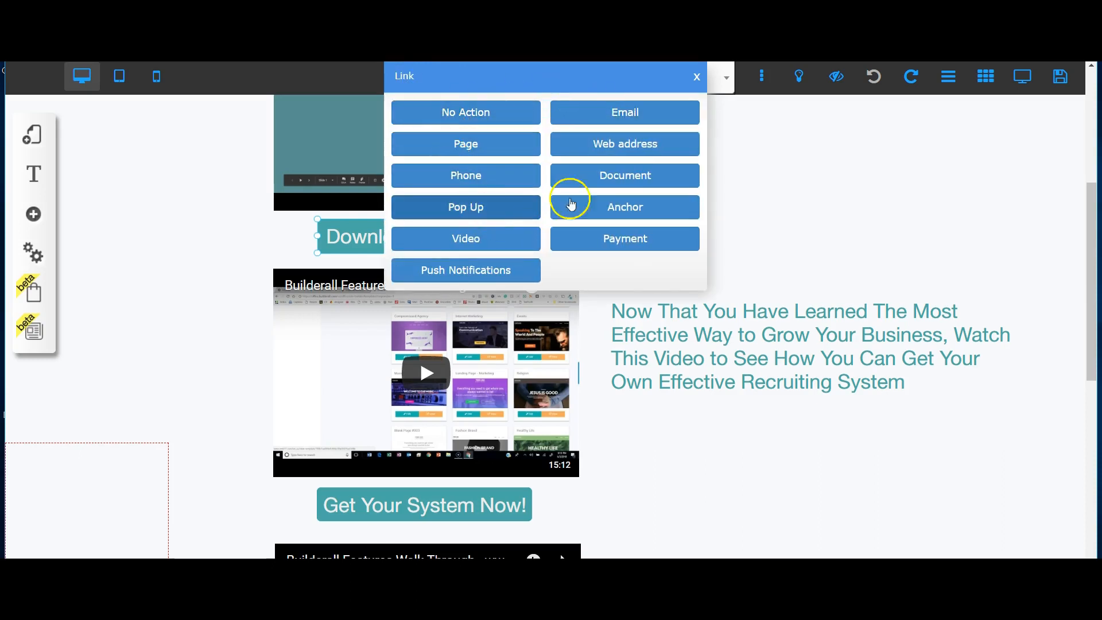
{"action": "left_click", "coordinate": [613, 178]}
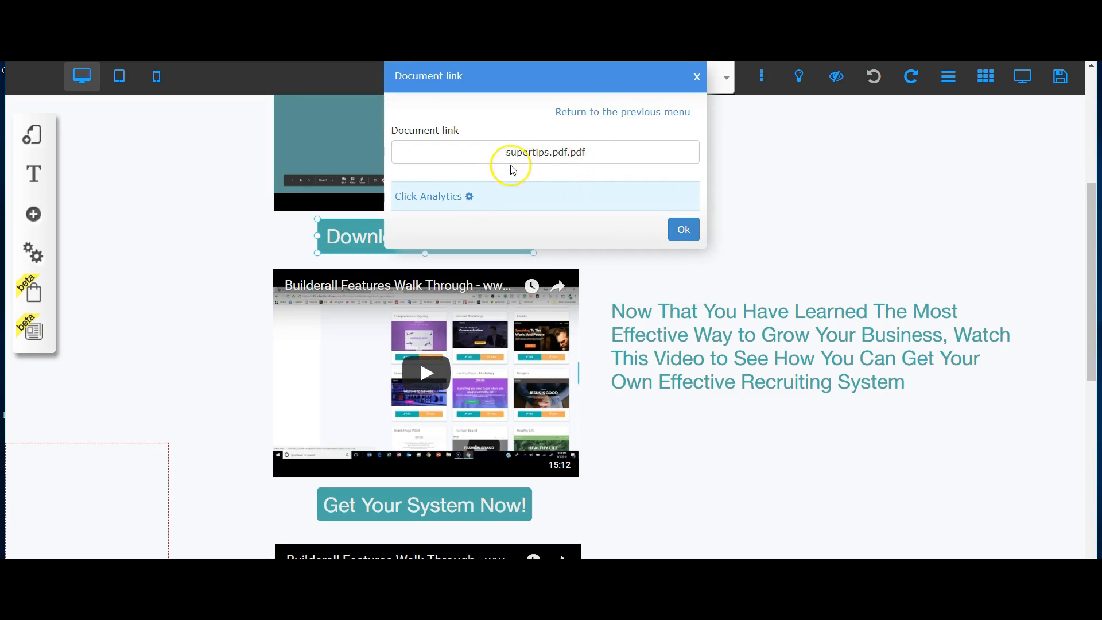
{"action": "left_click", "coordinate": [527, 155]}
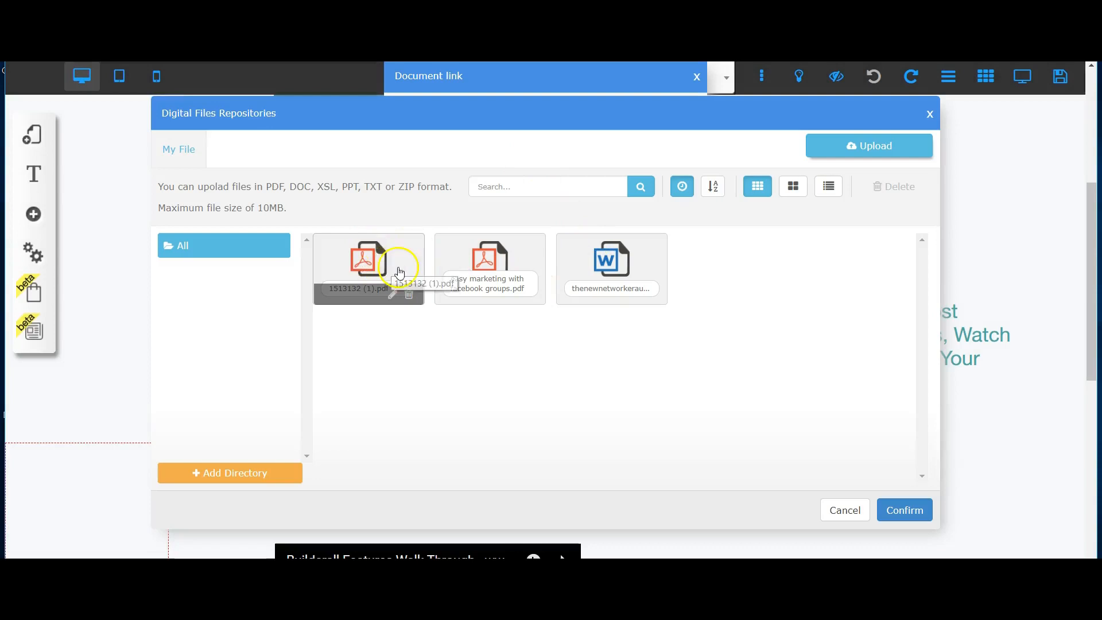
{"action": "left_click", "coordinate": [370, 264]}
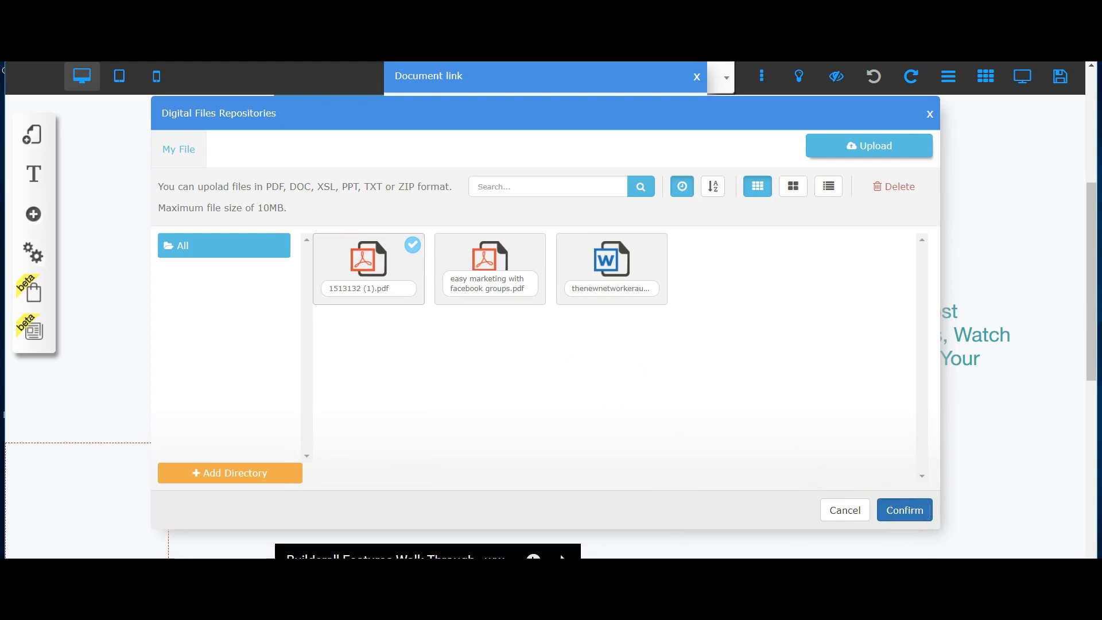
{"action": "left_click", "coordinate": [918, 514]}
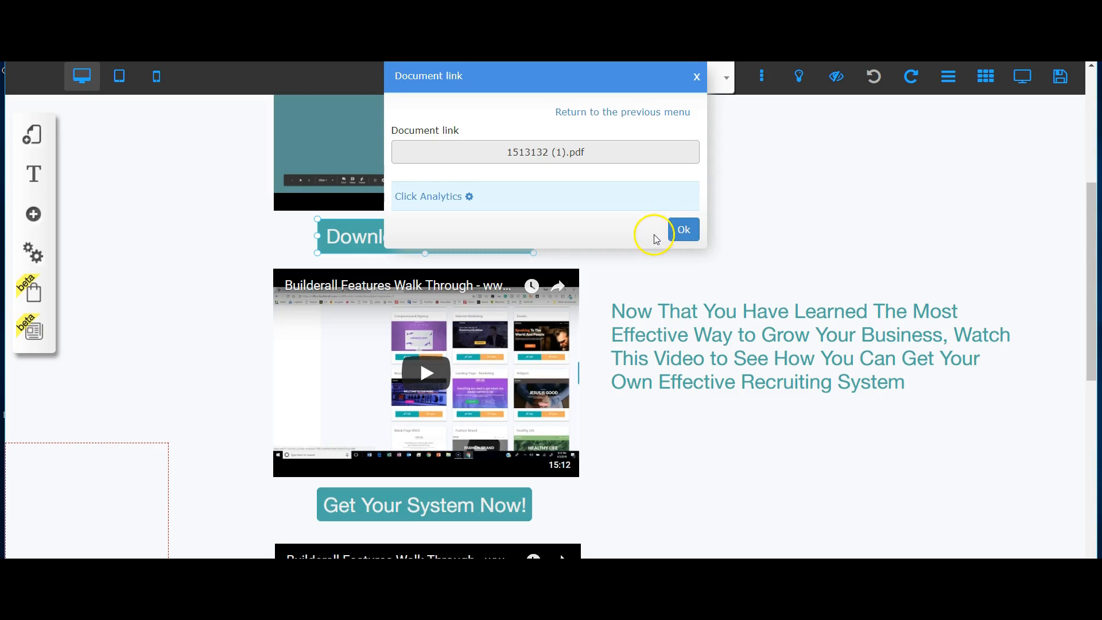
{"action": "left_click", "coordinate": [673, 236]}
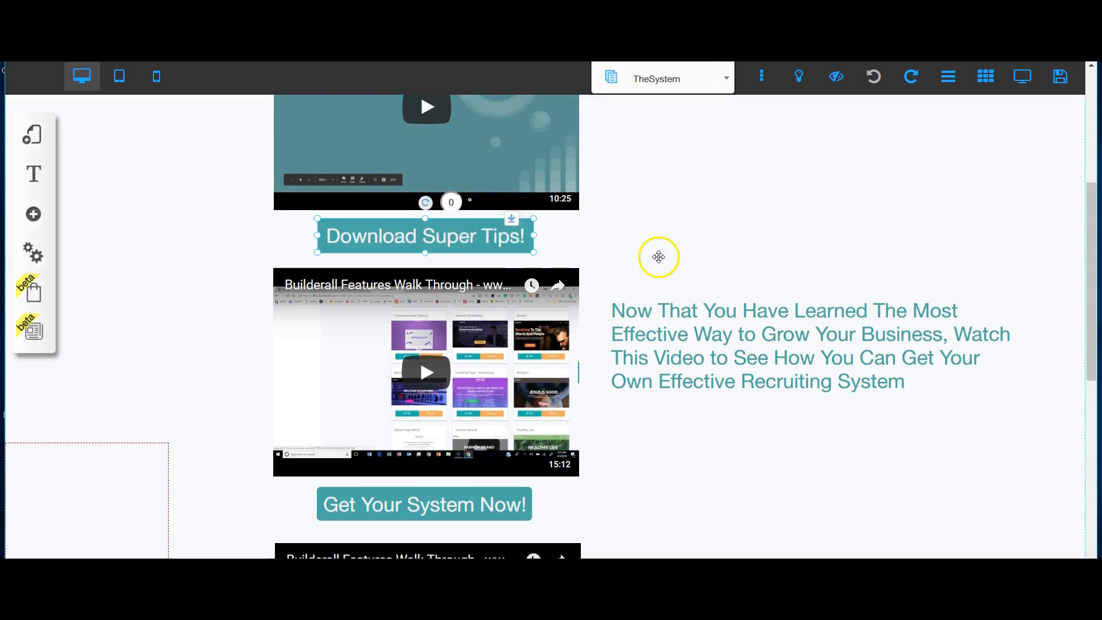
Open the settings of the Get Your System Now! button
{"action": "scroll", "coordinate": [620, 287], "scroll_direction": "down", "scroll_amount": 1}
{"action": "scroll", "coordinate": [471, 414], "scroll_direction": "down", "scroll_amount": 1}
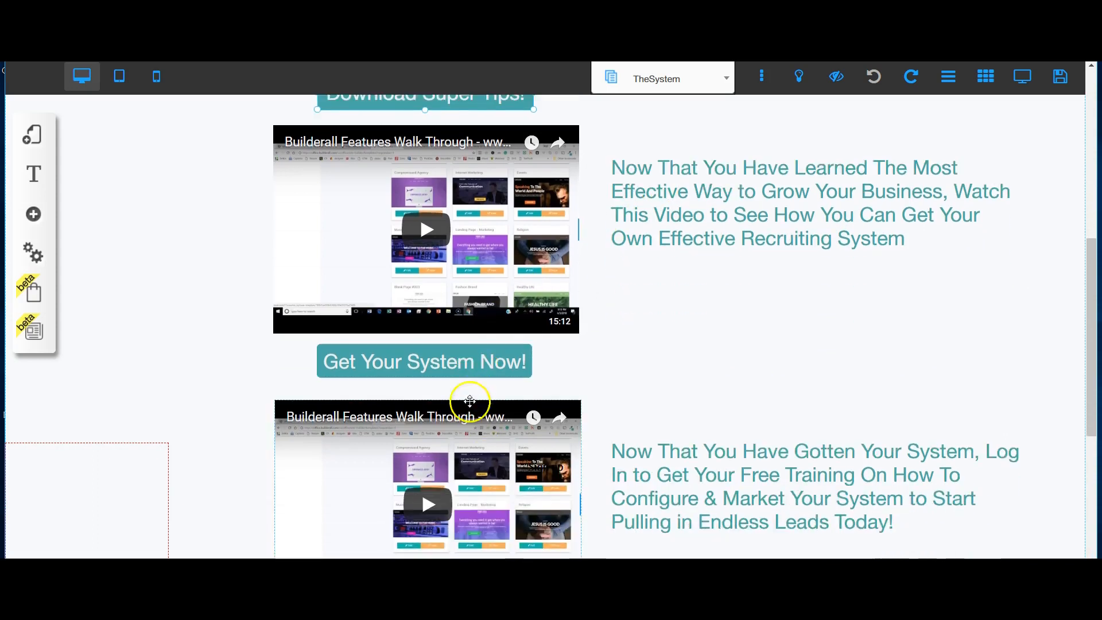
{"action": "left_click", "coordinate": [464, 359]}
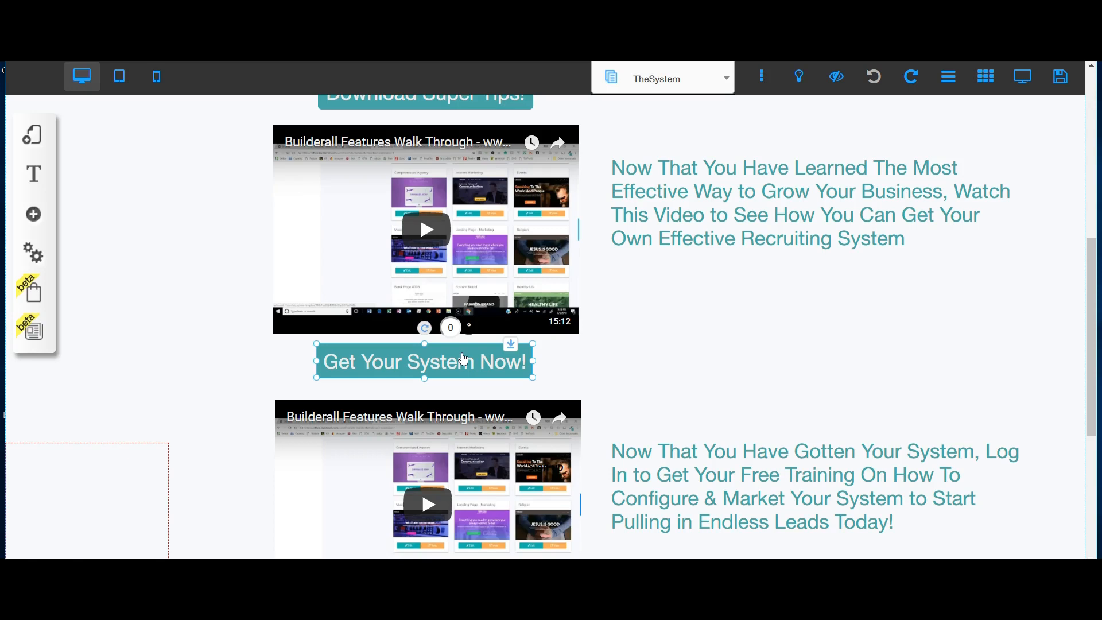
{"action": "left_click", "coordinate": [465, 360]}
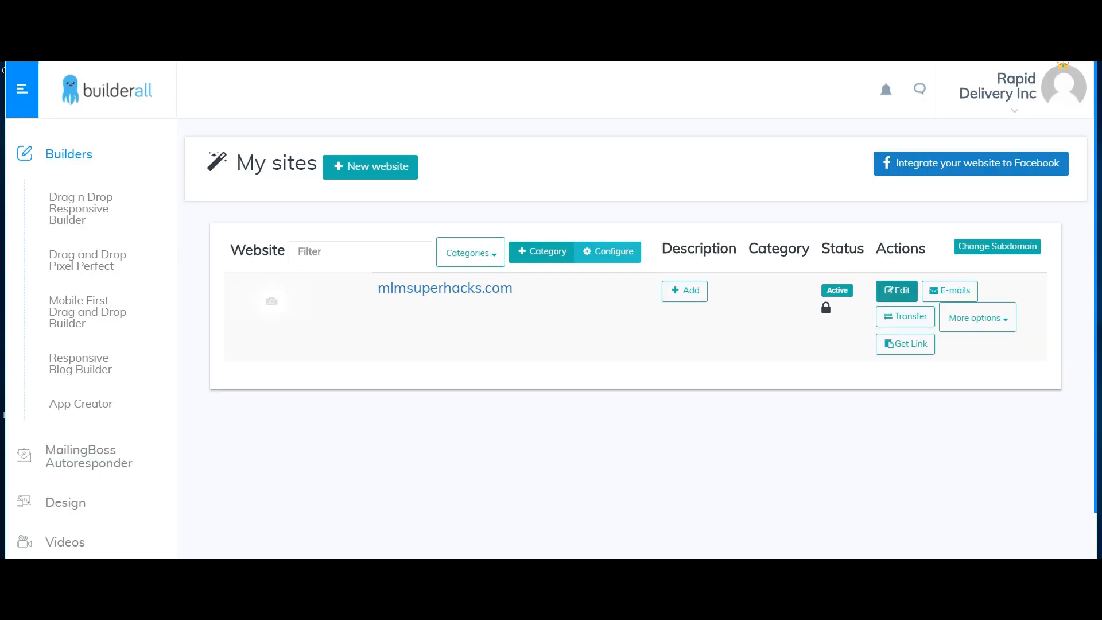
Get the share link of the mlmsuperhacks.com site and make its layout unpublic
{"action": "left_click", "coordinate": [907, 347]}
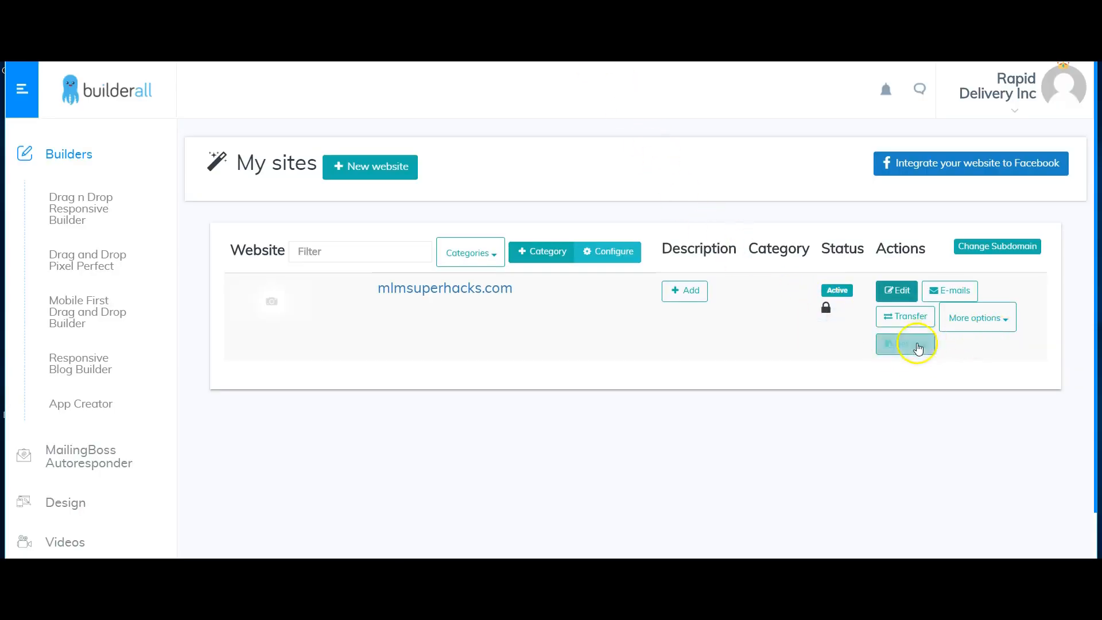
{"action": "left_click", "coordinate": [1010, 325]}
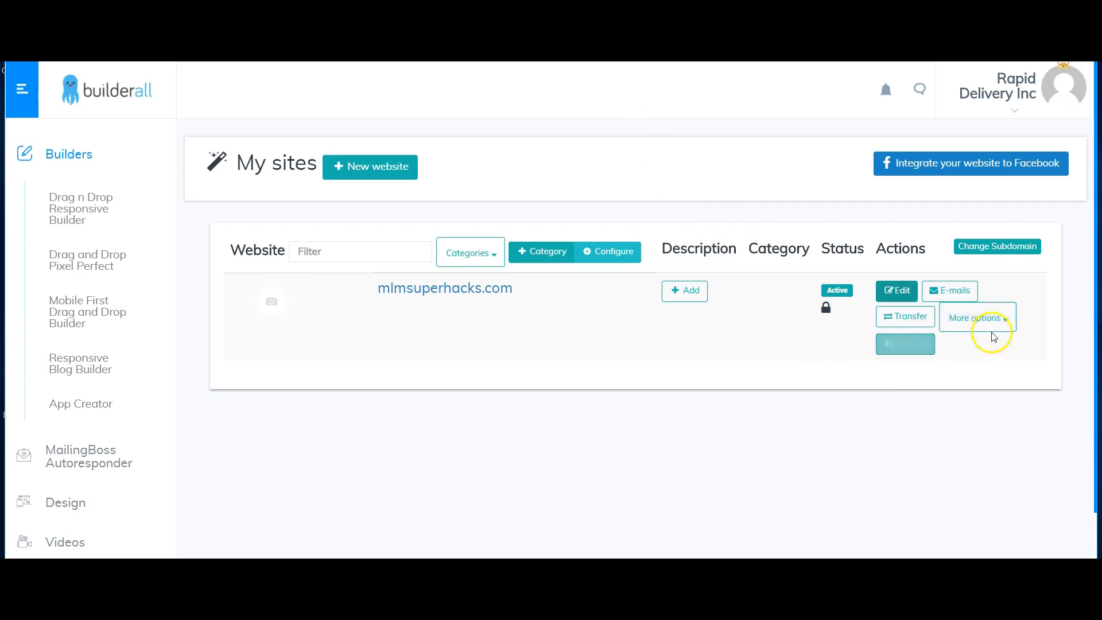
{"action": "left_click", "coordinate": [1009, 324]}
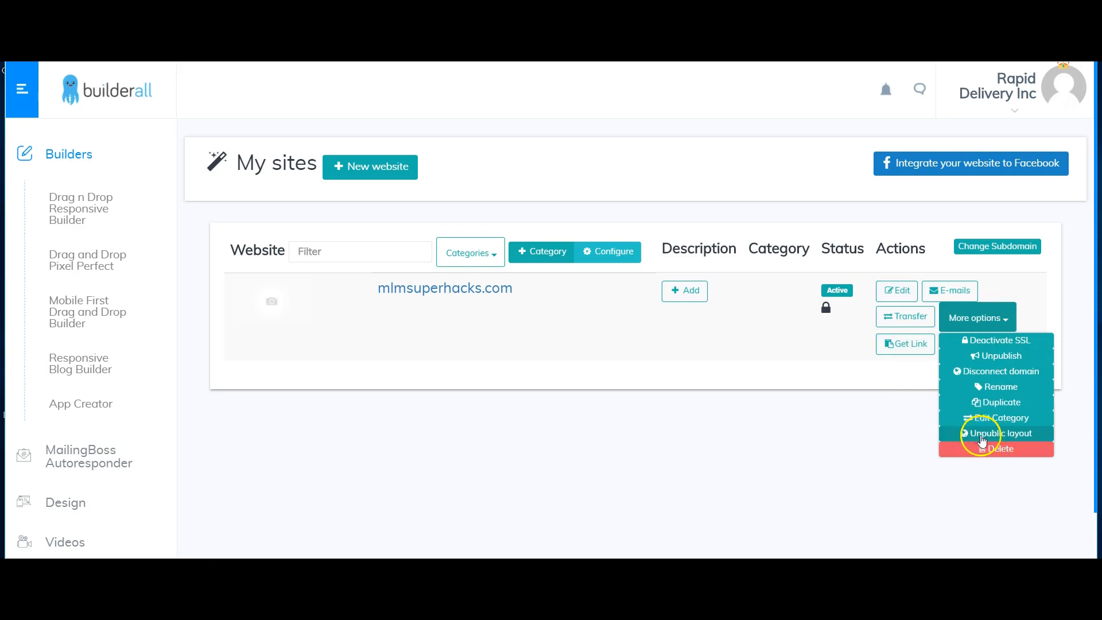
{"action": "left_click", "coordinate": [978, 435]}
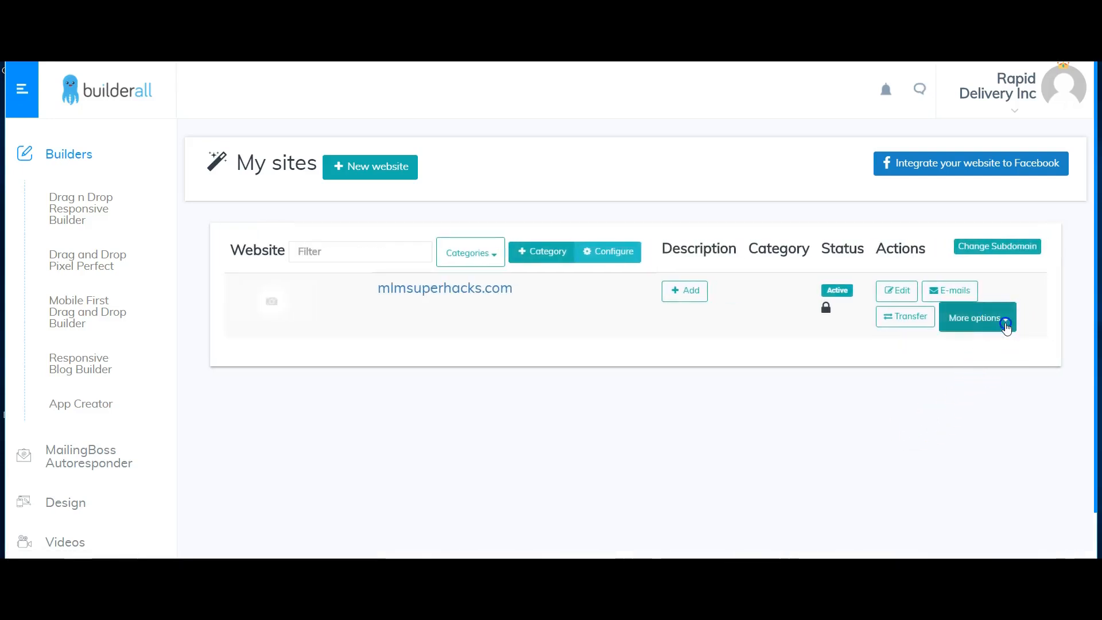
Make the layout of the mlmsuperhacks.com site public and get its share link
{"action": "left_click", "coordinate": [1007, 326]}
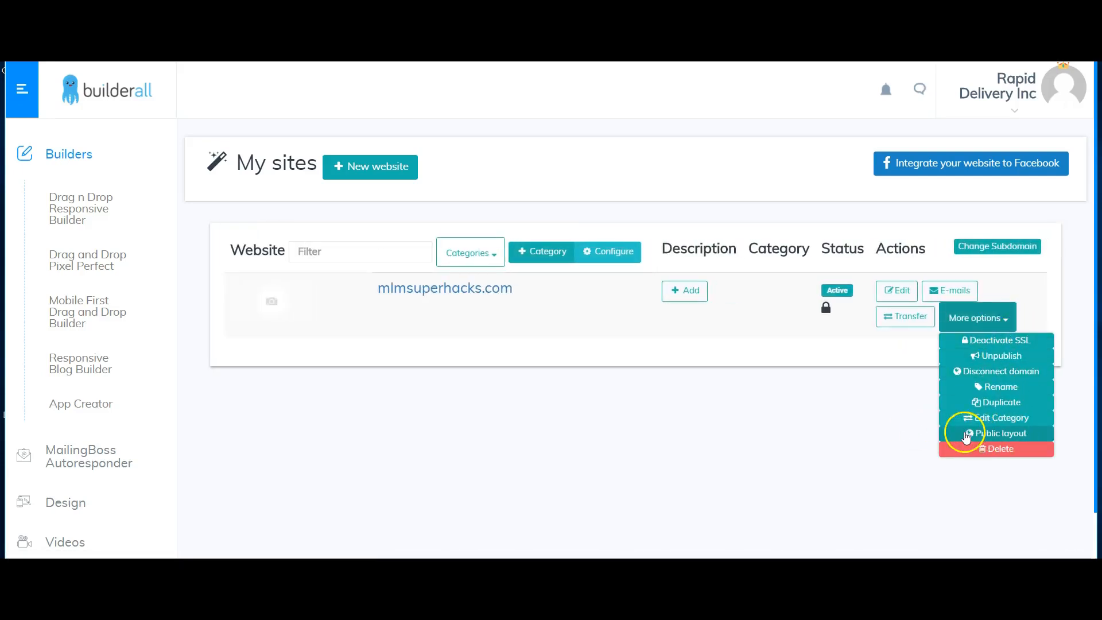
{"action": "left_click", "coordinate": [983, 434]}
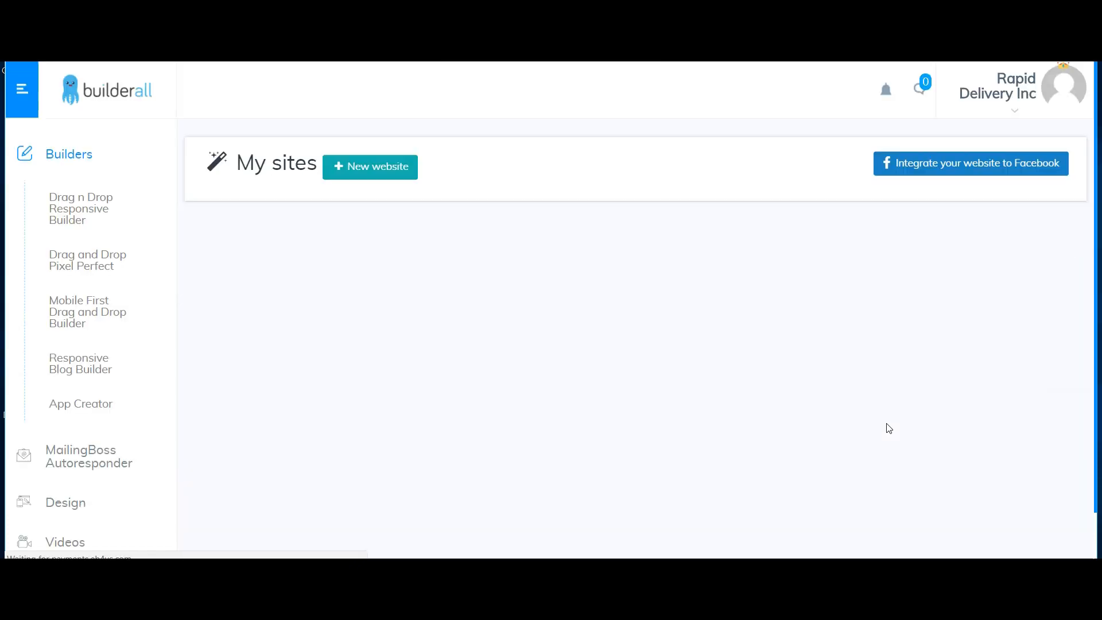
{"action": "left_click", "coordinate": [905, 357]}
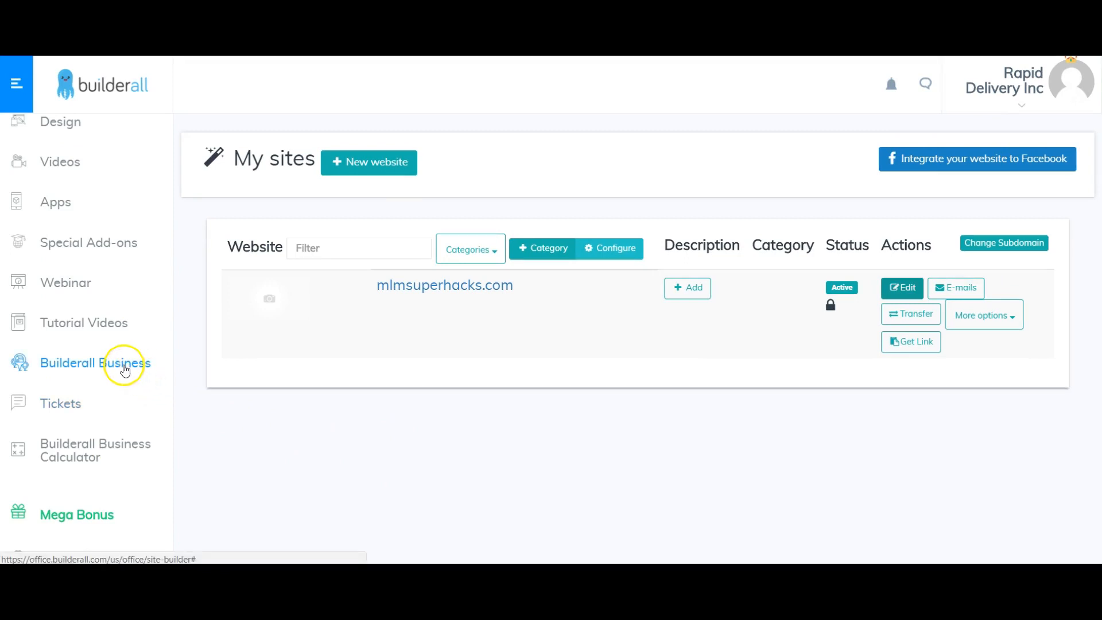
{"action": "left_click", "coordinate": [125, 365]}
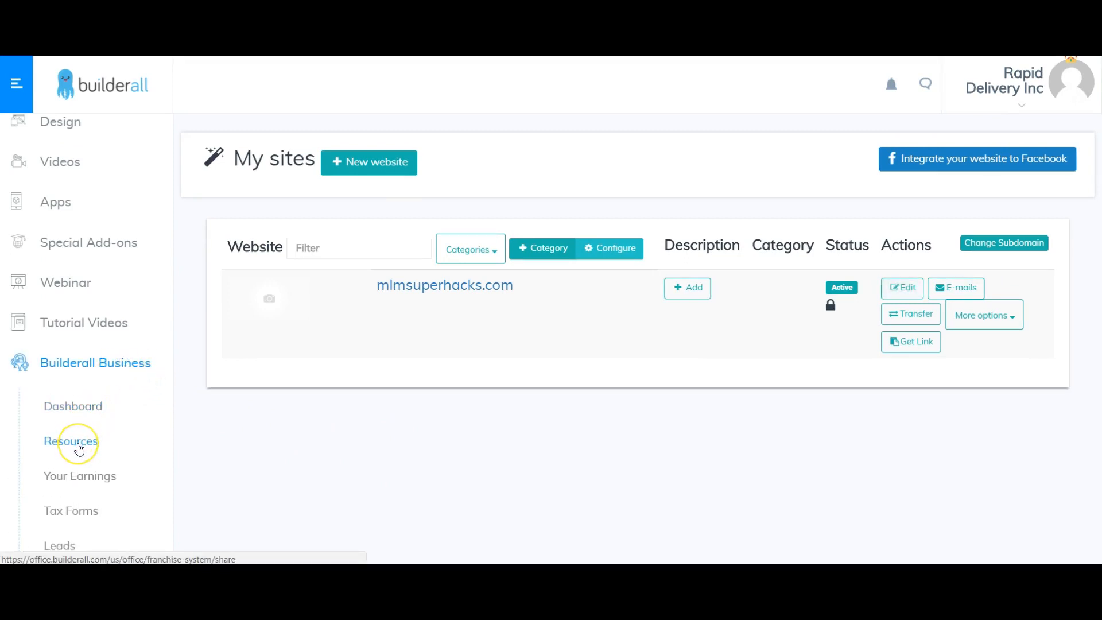
{"action": "left_click", "coordinate": [79, 448]}
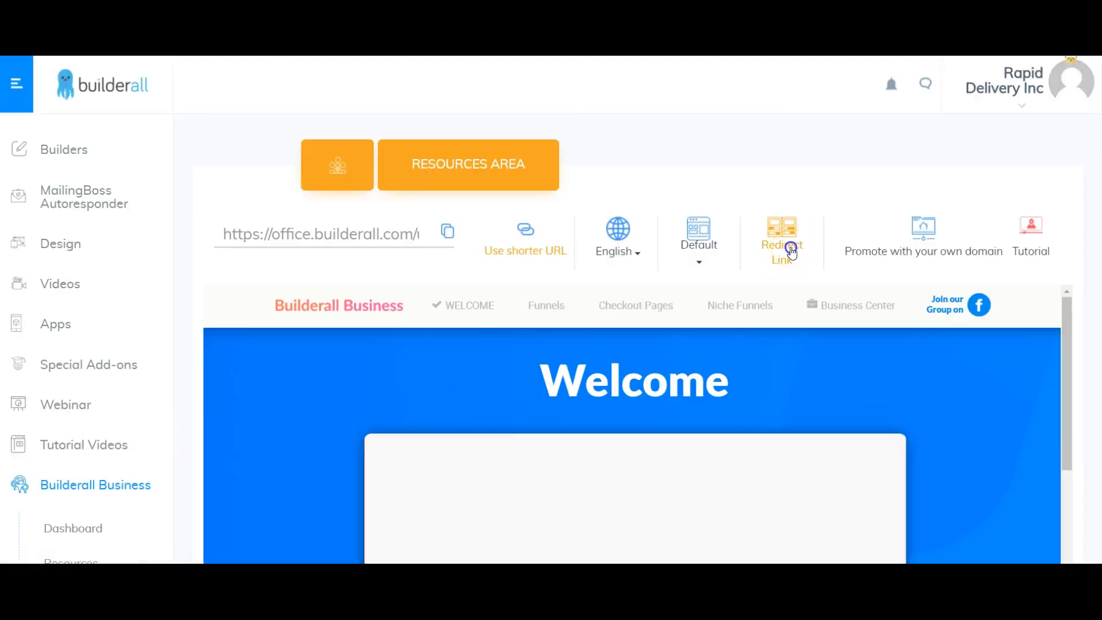
{"action": "left_click", "coordinate": [792, 252]}
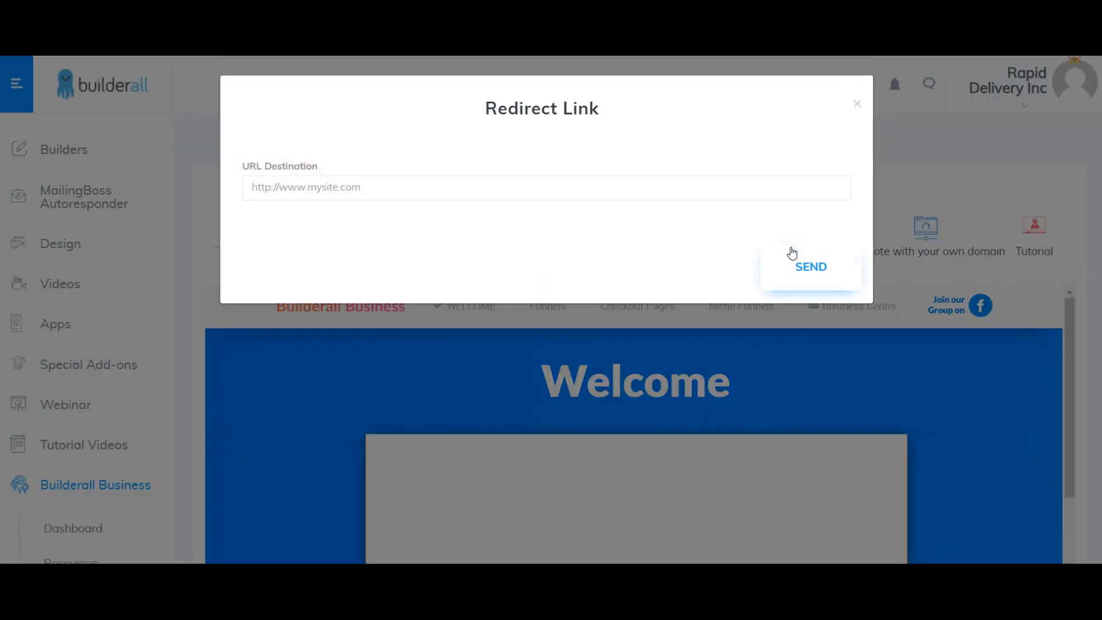
{"action": "right_click", "coordinate": [453, 187]}
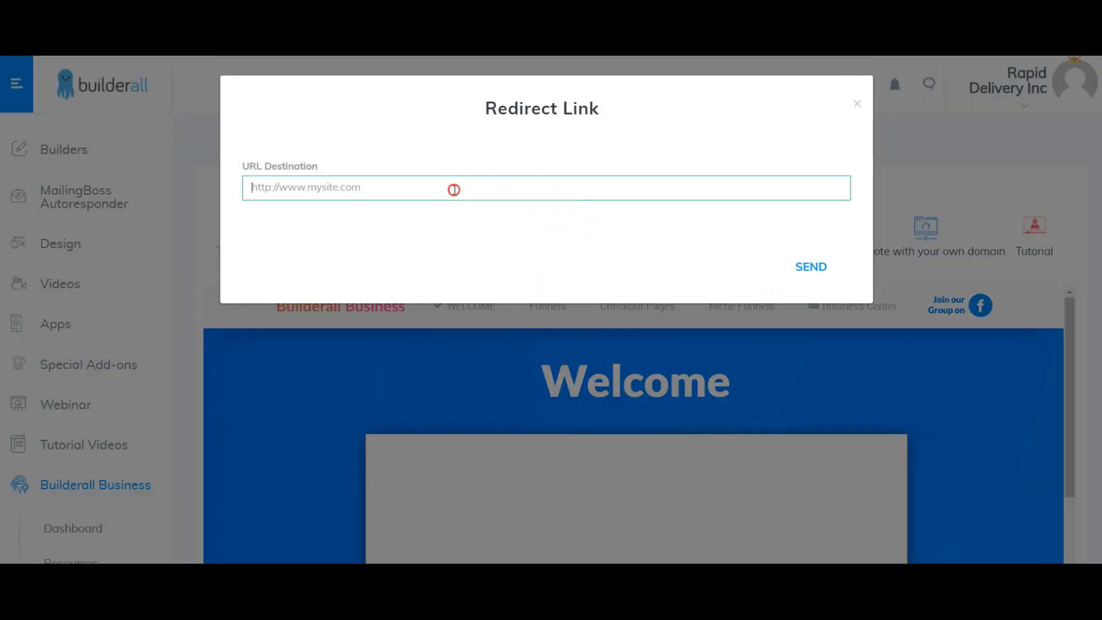
{"action": "left_click", "coordinate": [490, 279]}
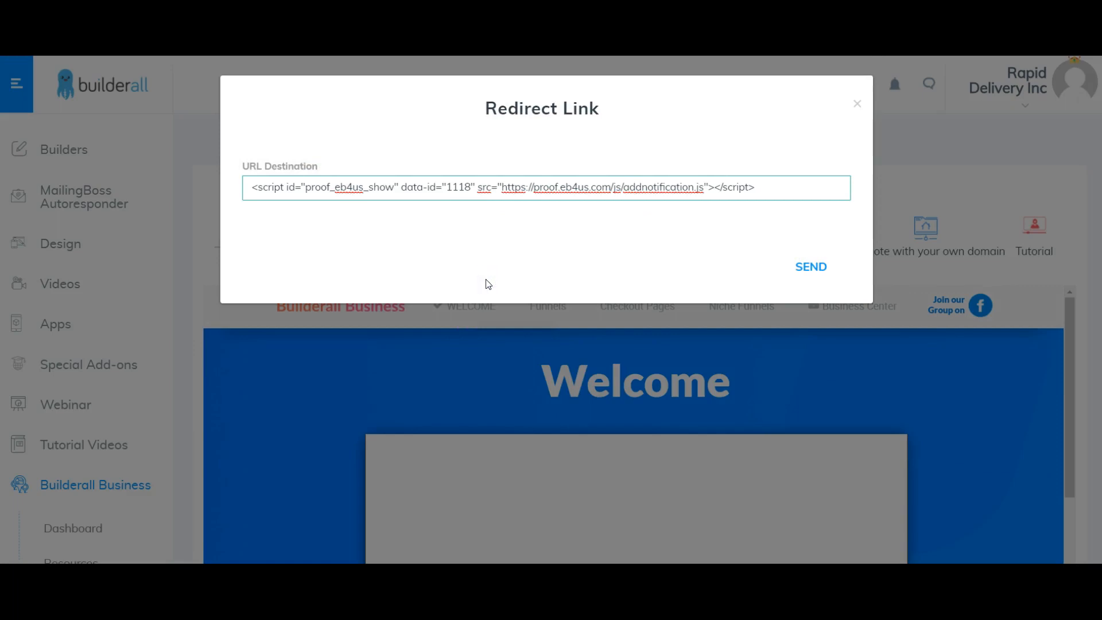
{"action": "left_click_drag", "start_coordinate": [758, 188], "coordinate": [27, 171]}
{"action": "key", "text": "BackSpace"}
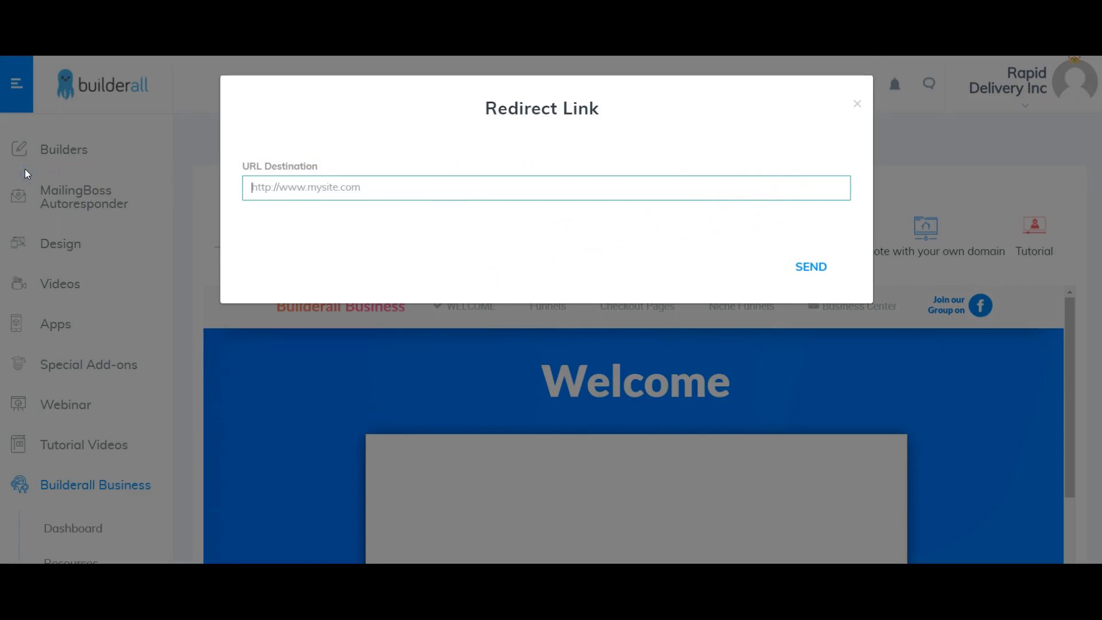
{"action": "left_click", "coordinate": [858, 104]}
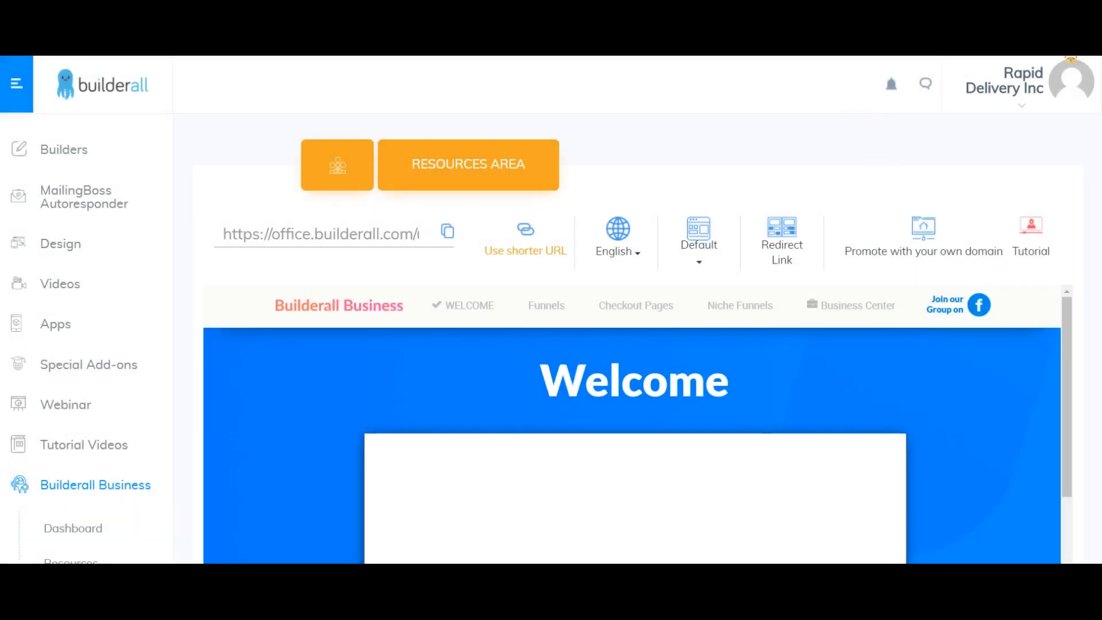
Copy the share link of the mlmsuperhacks.com site and open the Redirect Link form in the Builderall Business resources
{"action": "left_click", "coordinate": [79, 155]}
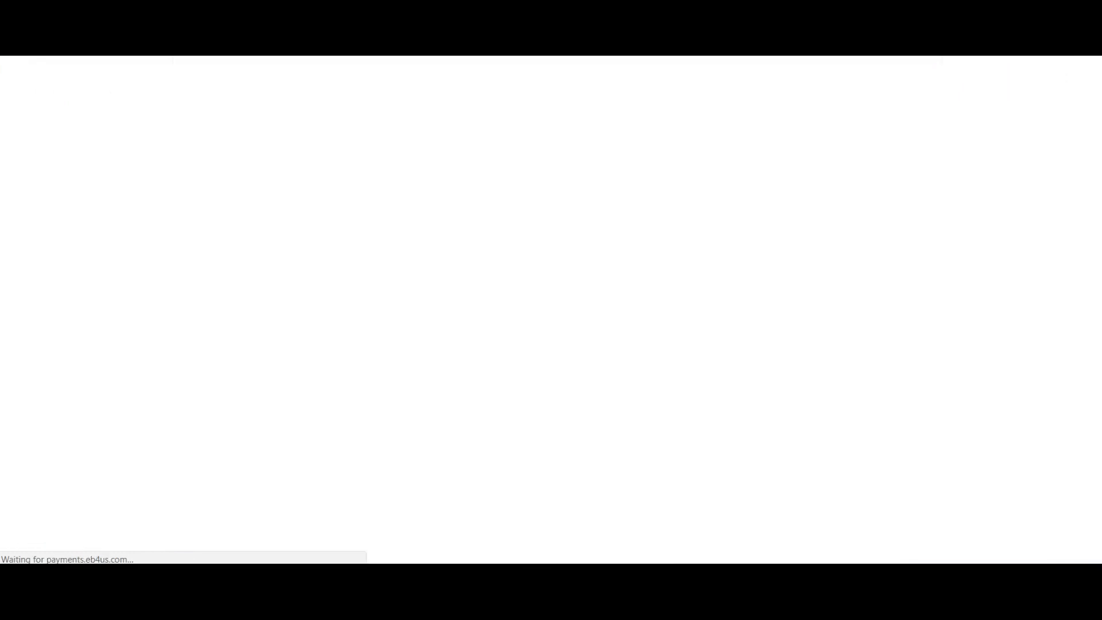
{"action": "left_click", "coordinate": [914, 345]}
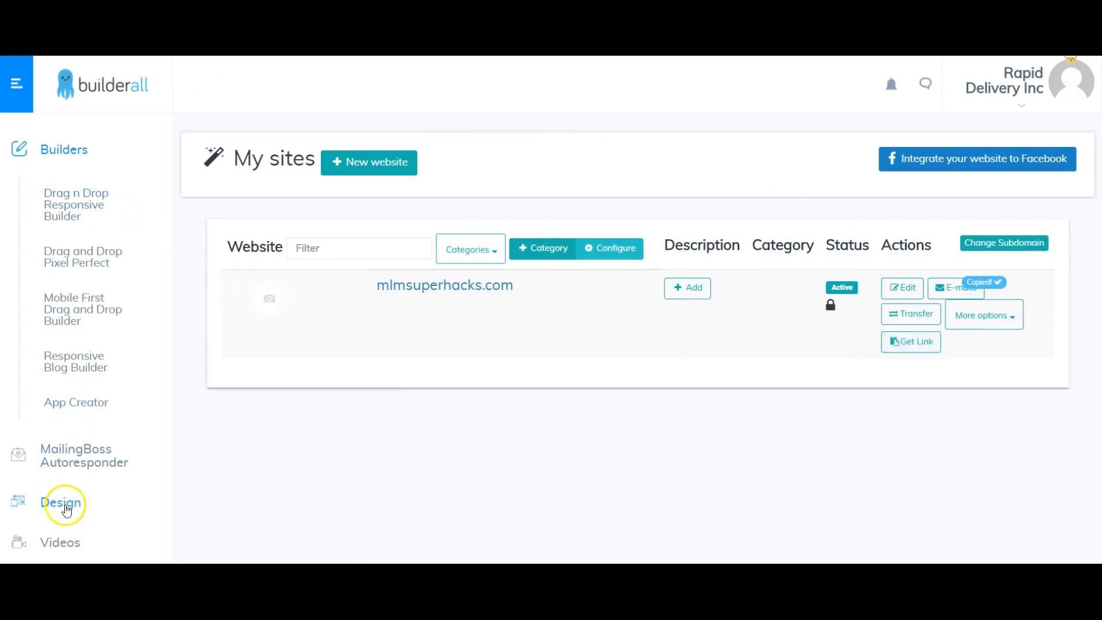
{"action": "scroll", "coordinate": [85, 418], "scroll_direction": "down", "scroll_amount": 1}
{"action": "scroll", "coordinate": [85, 417], "scroll_direction": "down", "scroll_amount": 5}
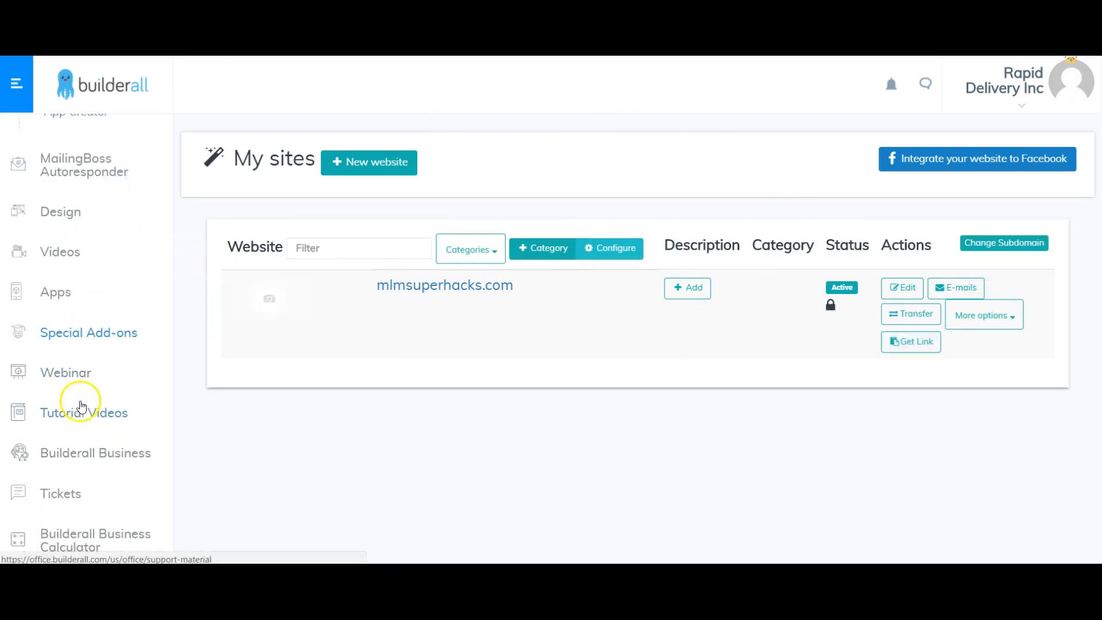
{"action": "left_click", "coordinate": [82, 454]}
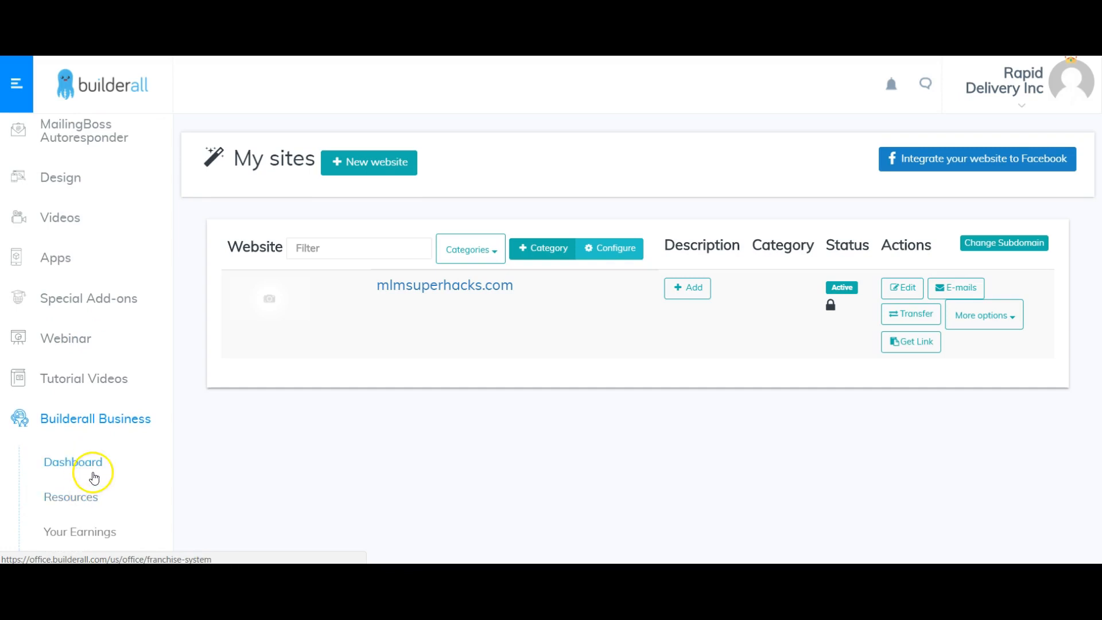
{"action": "left_click", "coordinate": [80, 502]}
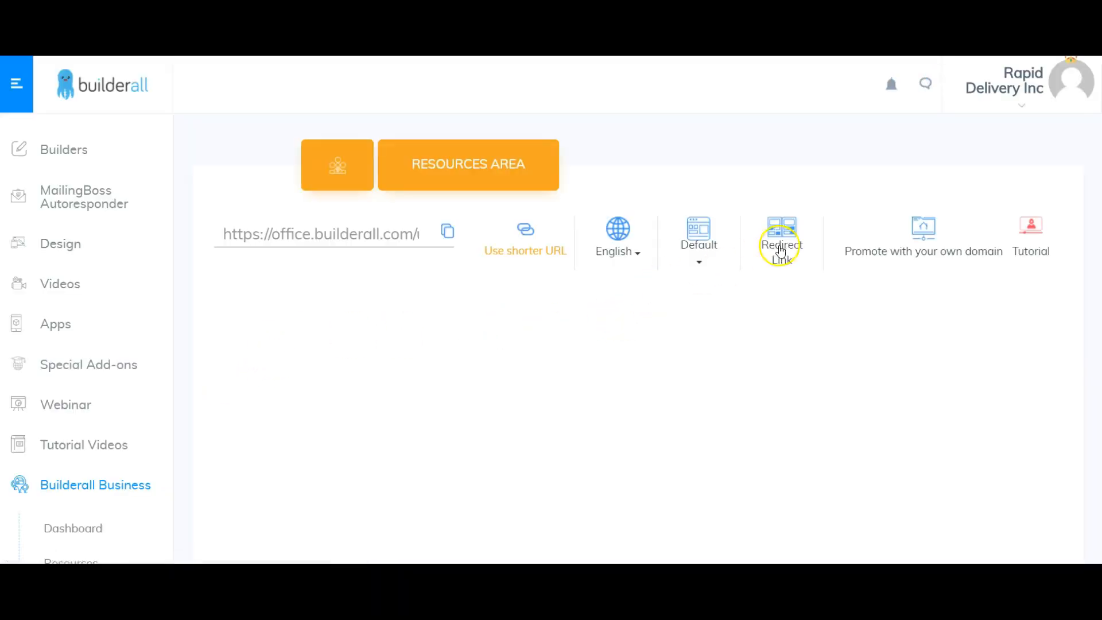
{"action": "left_click", "coordinate": [784, 246]}
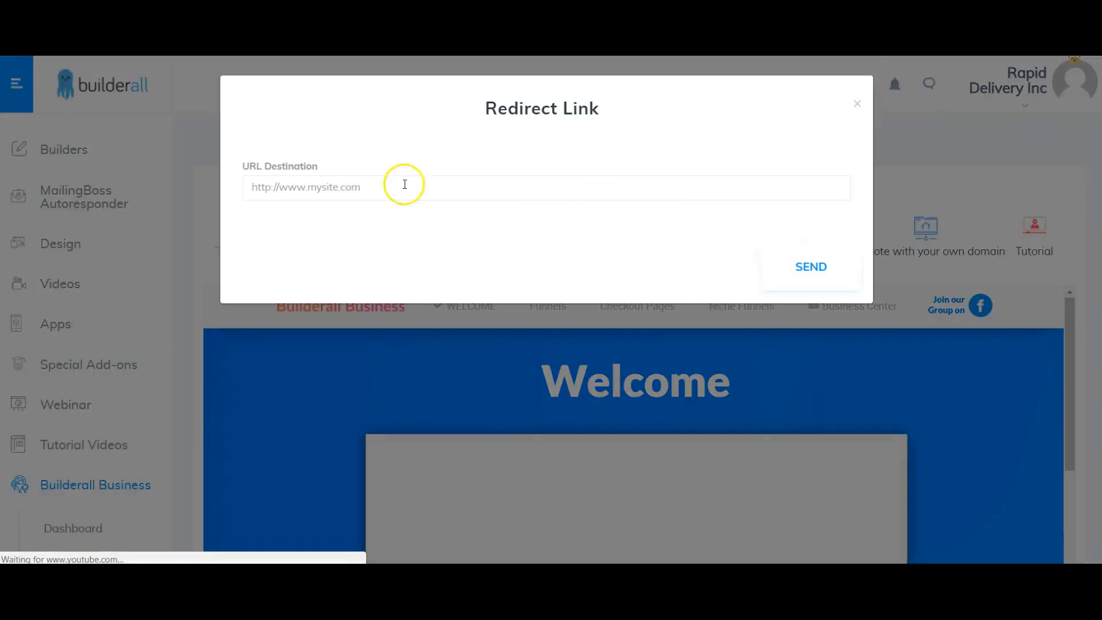
Generate a redirect link with the copied layout link as URL destination, and copy its Share URL
{"action": "left_click", "coordinate": [394, 186]}
{"action": "right_click", "coordinate": [394, 185]}
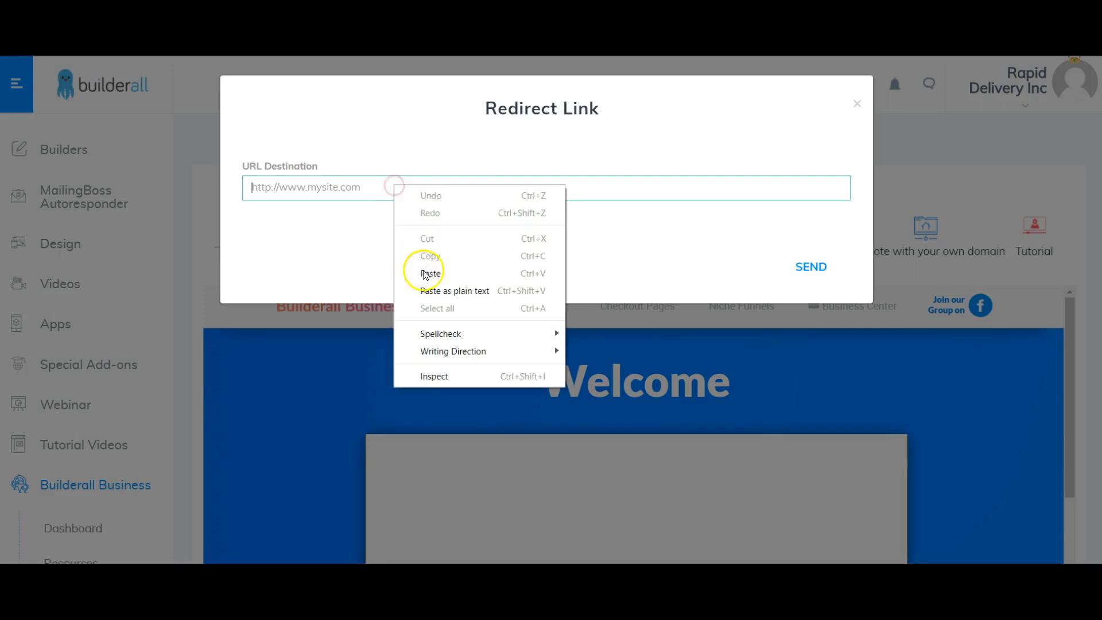
{"action": "left_click", "coordinate": [425, 274]}
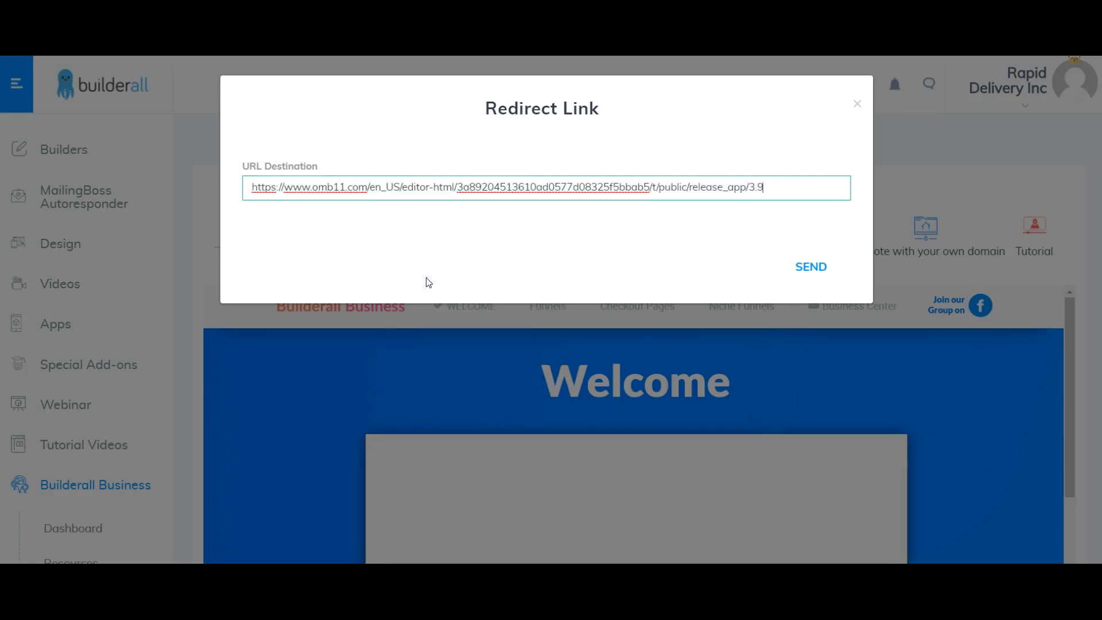
{"action": "left_click", "coordinate": [814, 271]}
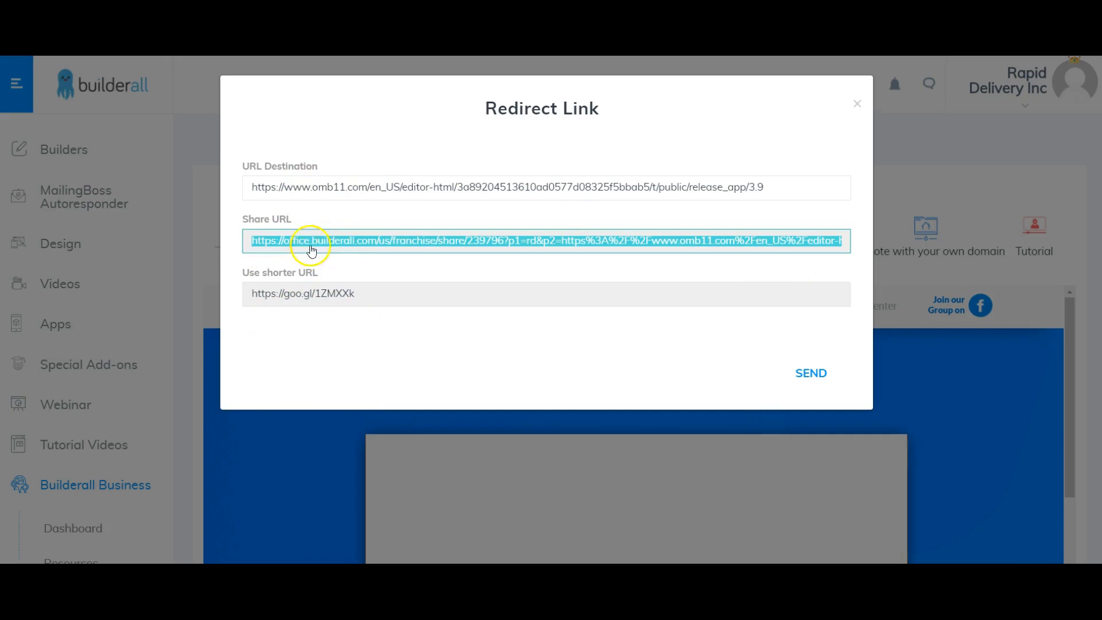
{"action": "right_click", "coordinate": [289, 246]}
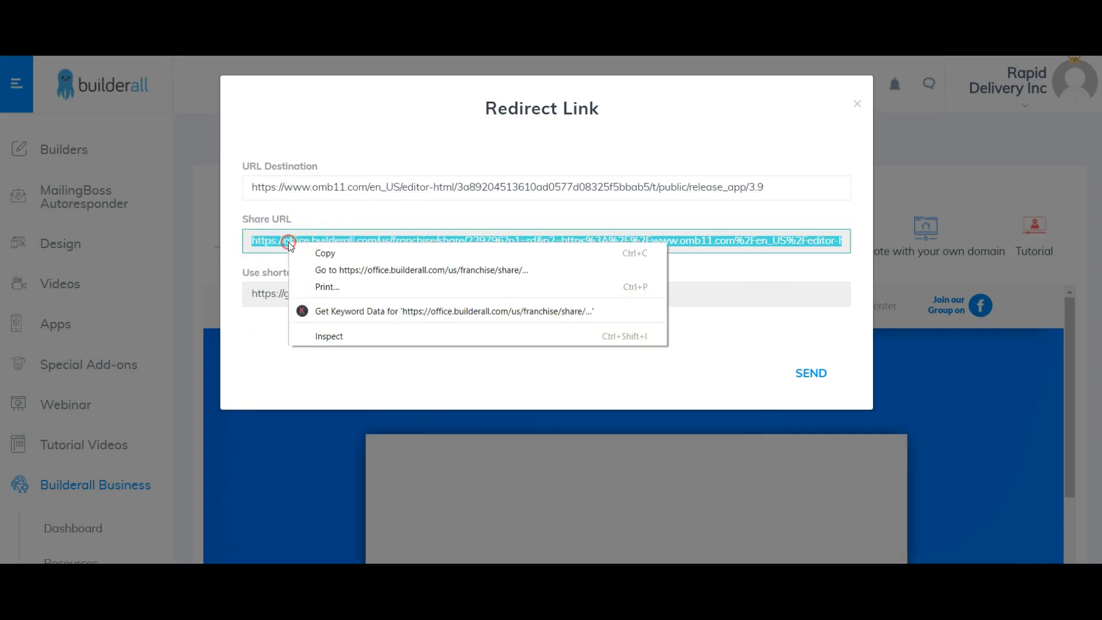
{"action": "left_click", "coordinate": [321, 255]}
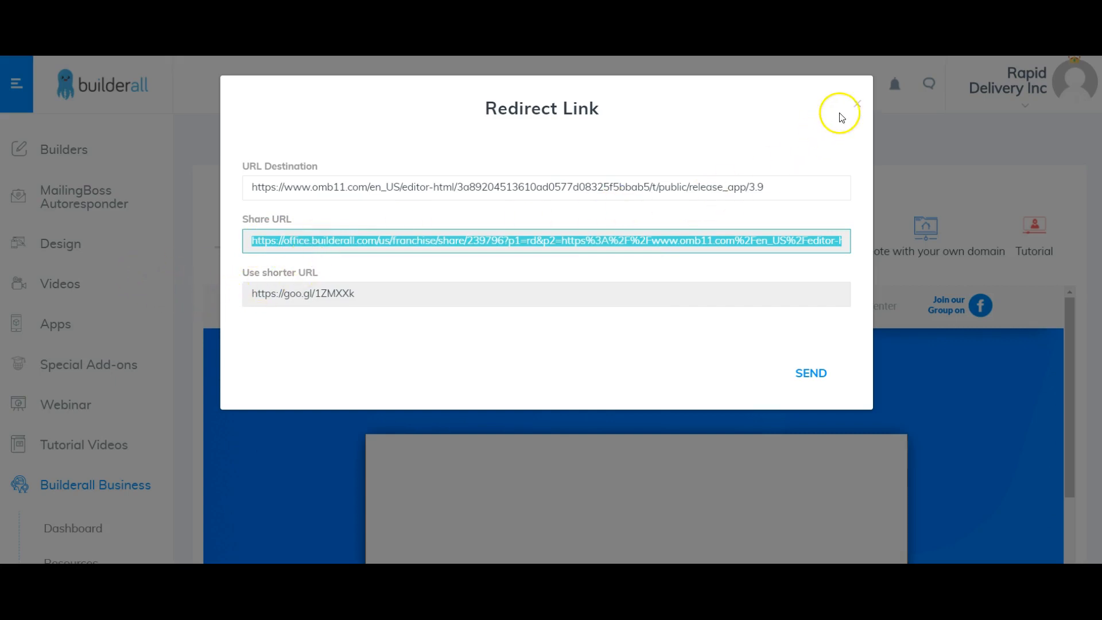
{"action": "left_click", "coordinate": [856, 105]}
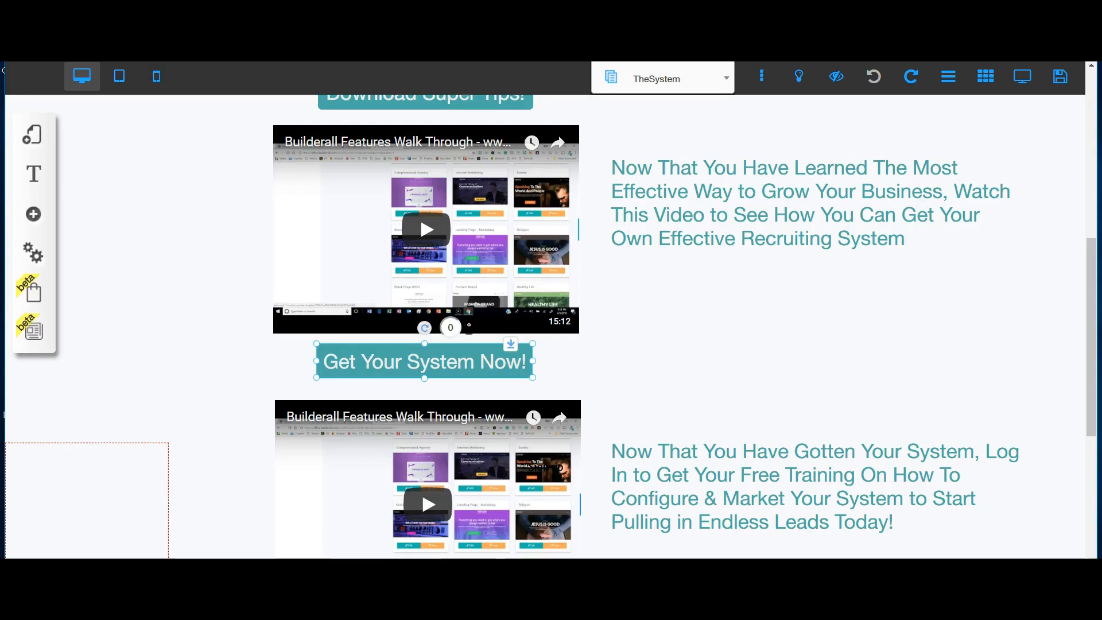
Replace the web address behind the Get Your System Now! button with the copied link
{"action": "left_click", "coordinate": [468, 362]}
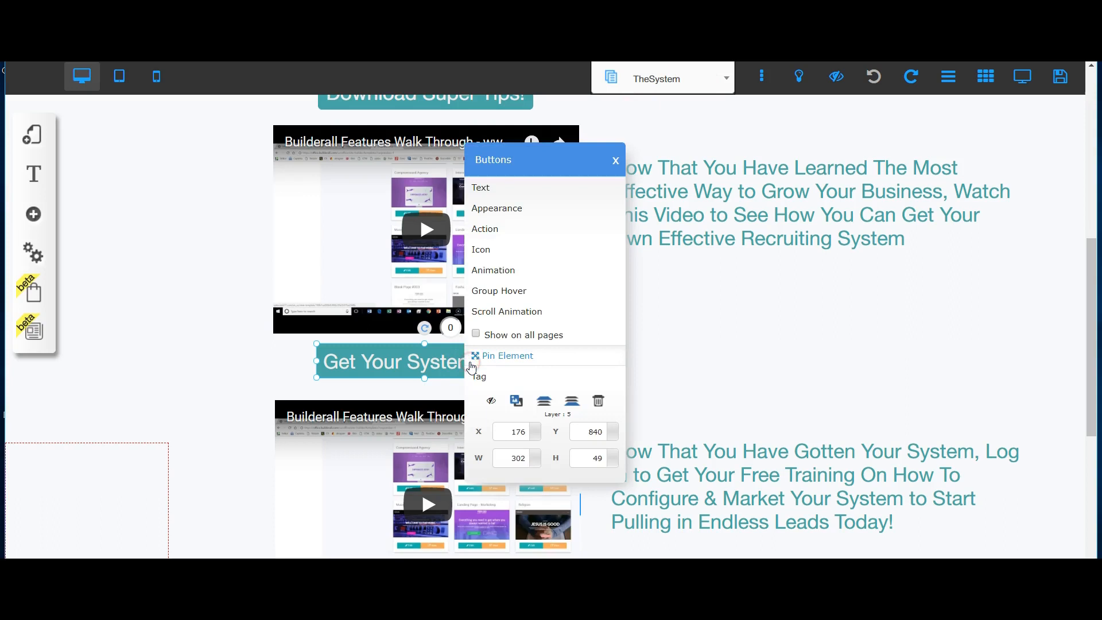
{"action": "left_click", "coordinate": [483, 229]}
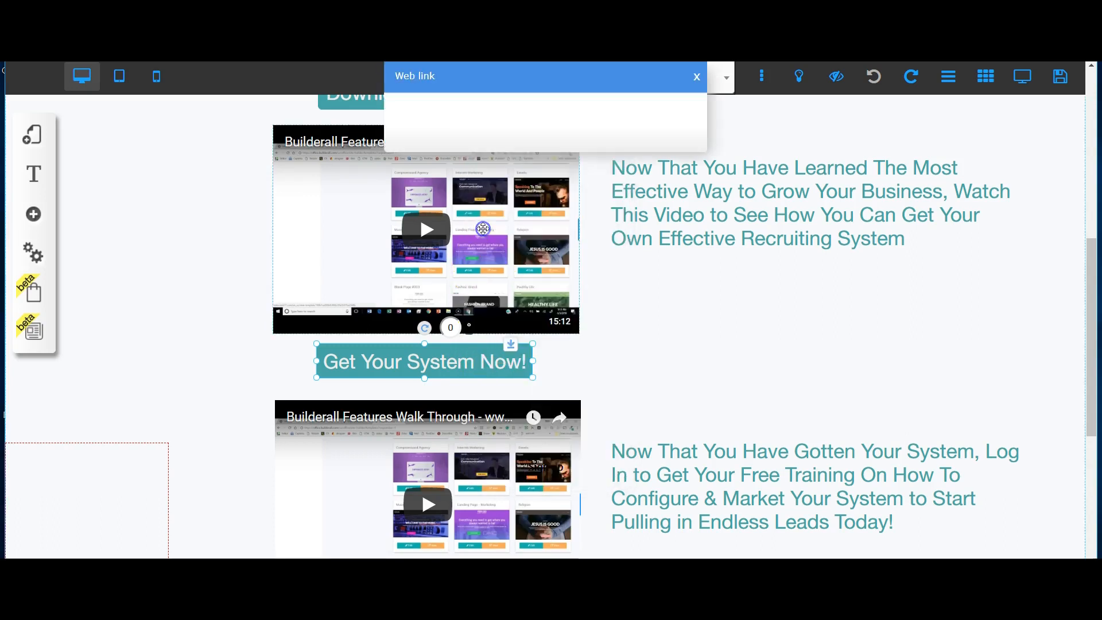
{"action": "left_click_drag", "start_coordinate": [401, 155], "coordinate": [721, 163]}
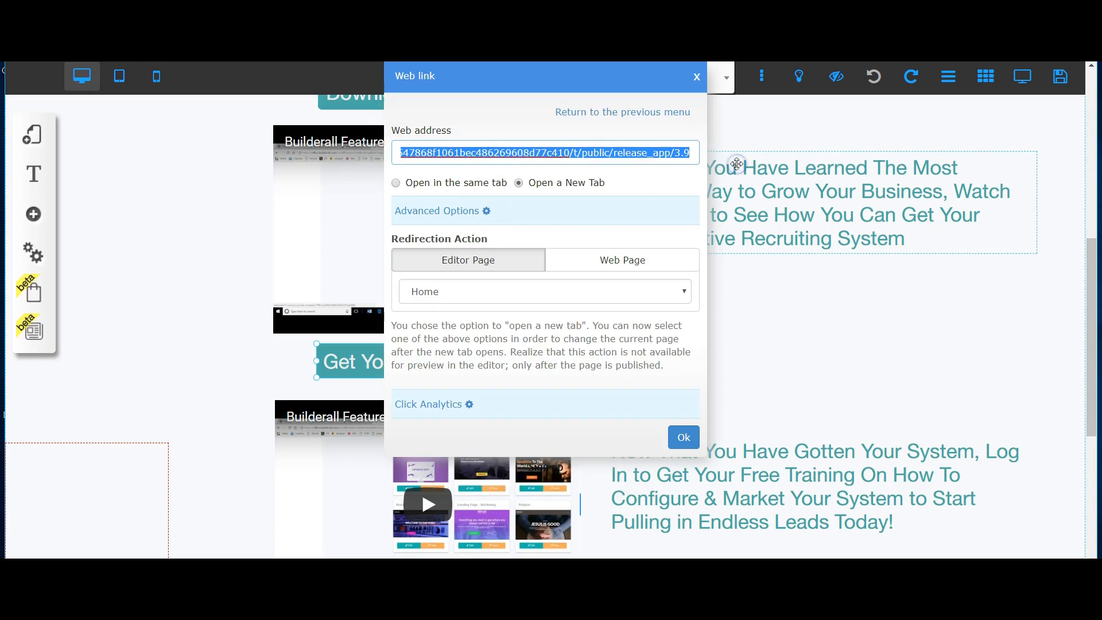
{"action": "key", "text": "BackSpace"}
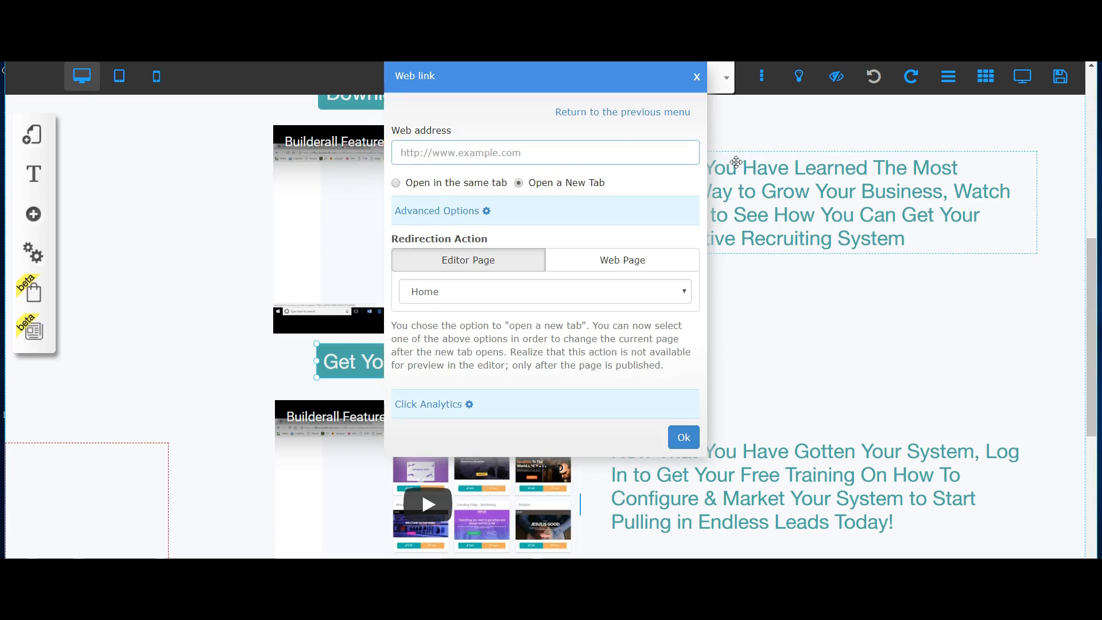
{"action": "left_click", "coordinate": [492, 150]}
{"action": "key", "text": "ctrl+v"}
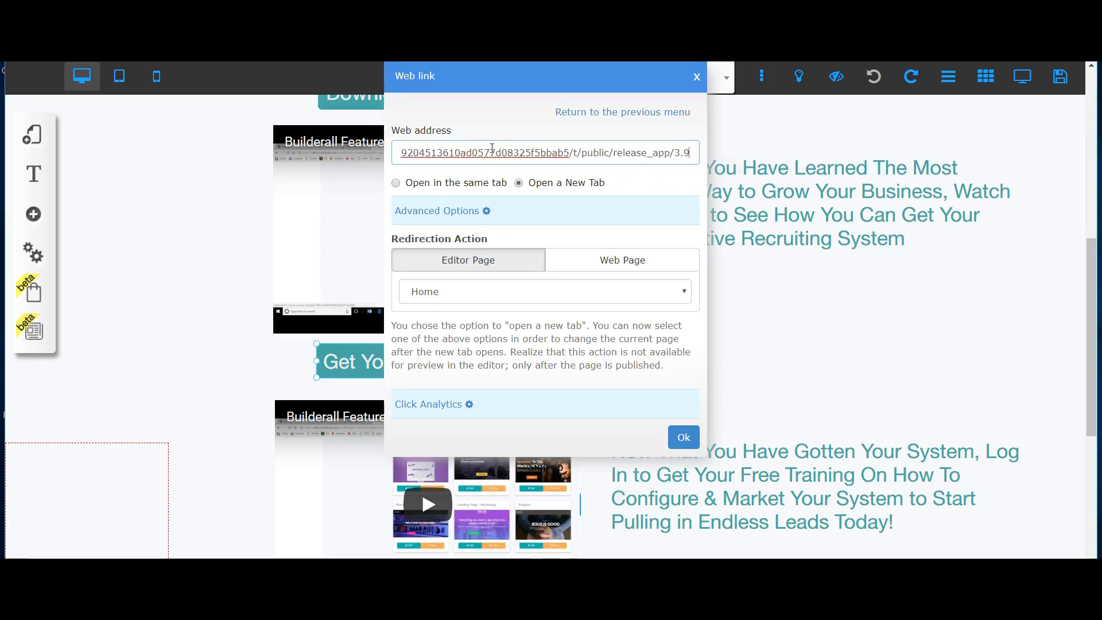
{"action": "left_click", "coordinate": [682, 437]}
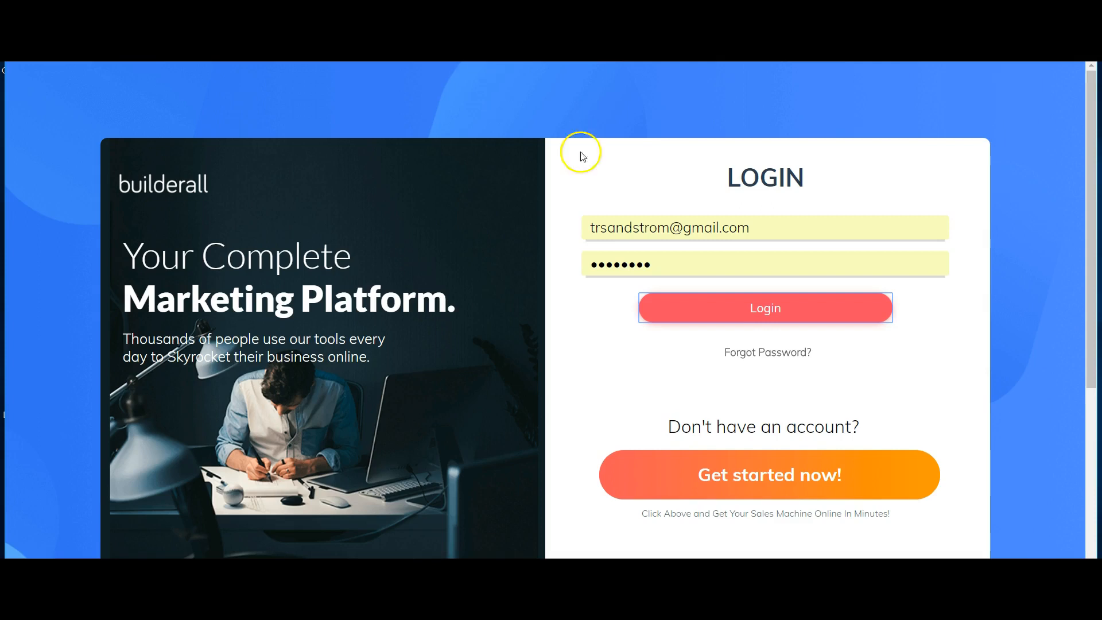
Log in to Builderall with the filled-in credentials and open the account menu
{"action": "key", "text": "Return"}
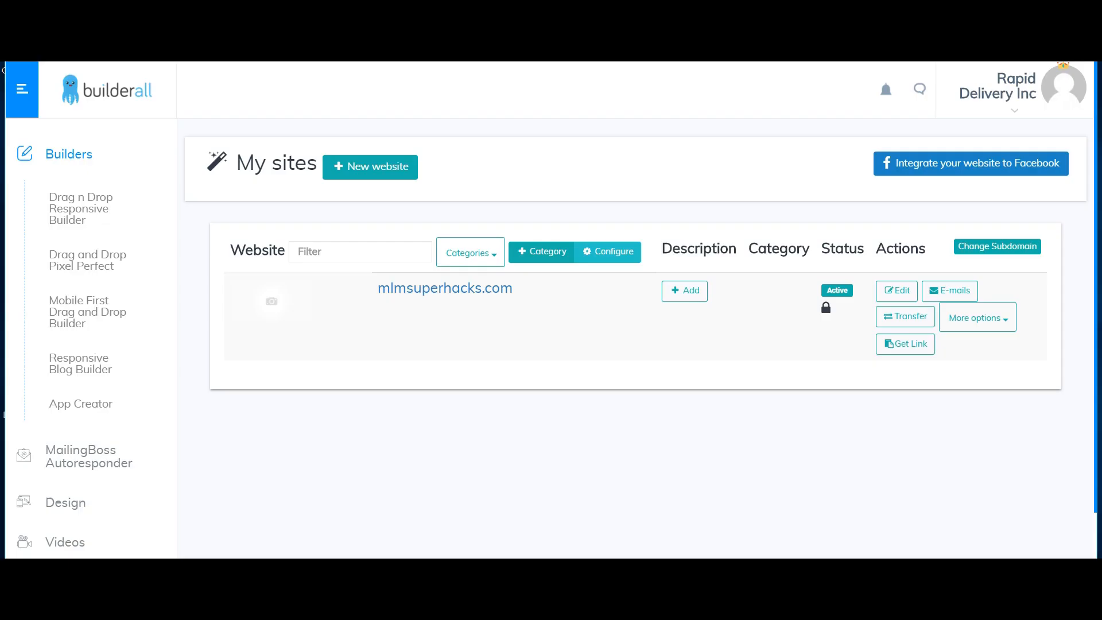
{"action": "left_click", "coordinate": [1035, 113]}
{"action": "left_click", "coordinate": [1045, 172]}
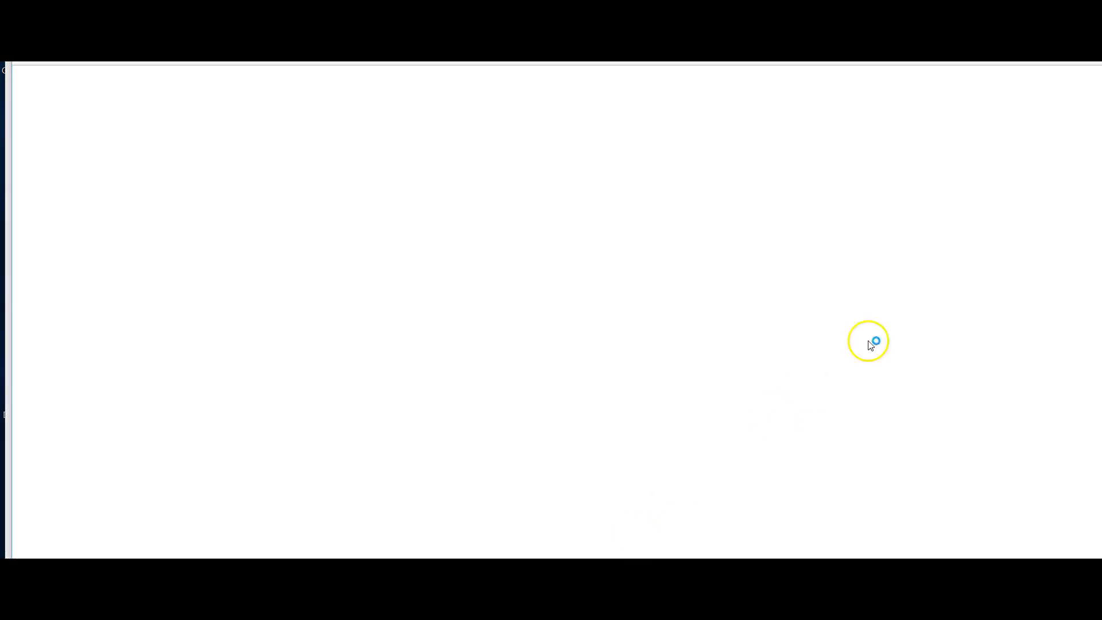
Open a new incognito window and load the copied omb11.com layout link in it
{"action": "left_click", "coordinate": [1090, 41]}
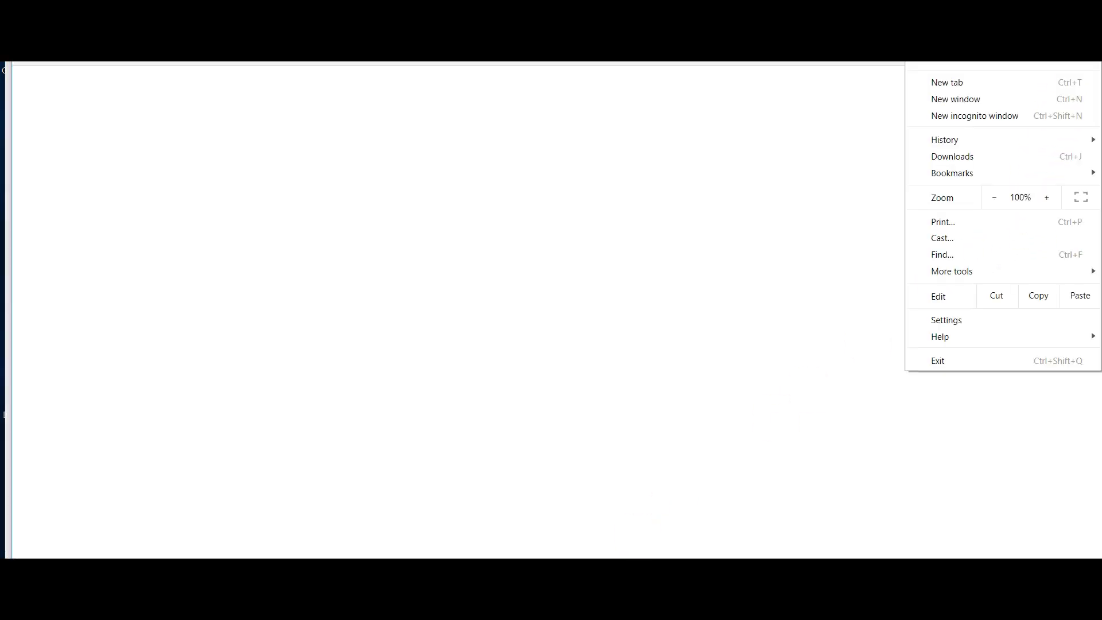
{"action": "left_click", "coordinate": [1002, 116]}
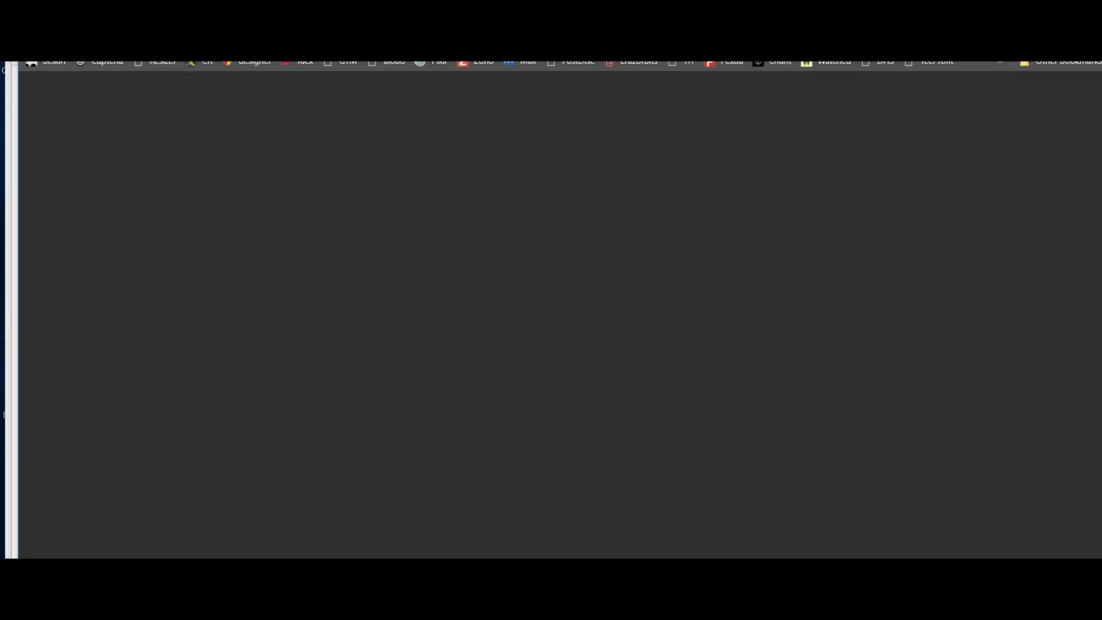
{"action": "right_click", "coordinate": [179, 46]}
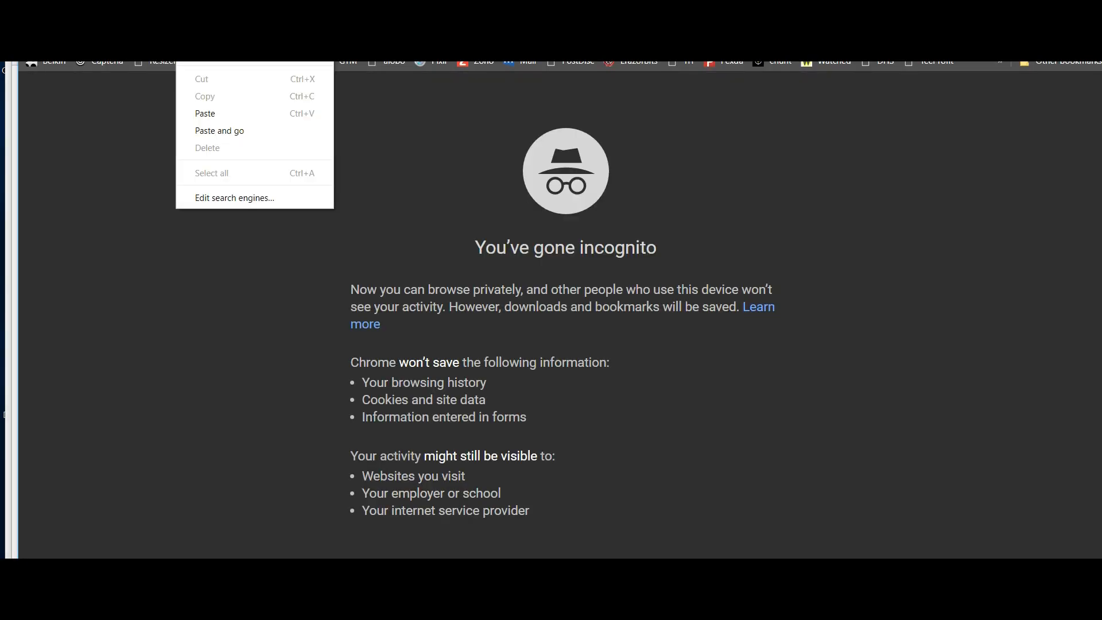
{"action": "left_click", "coordinate": [207, 112]}
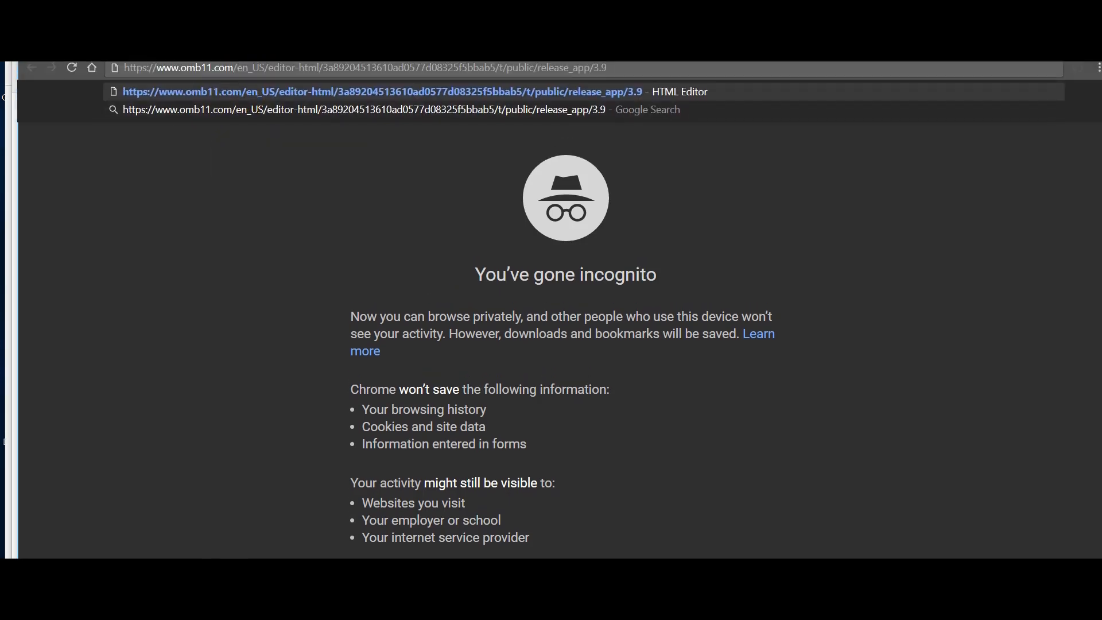
{"action": "key", "text": "Return"}
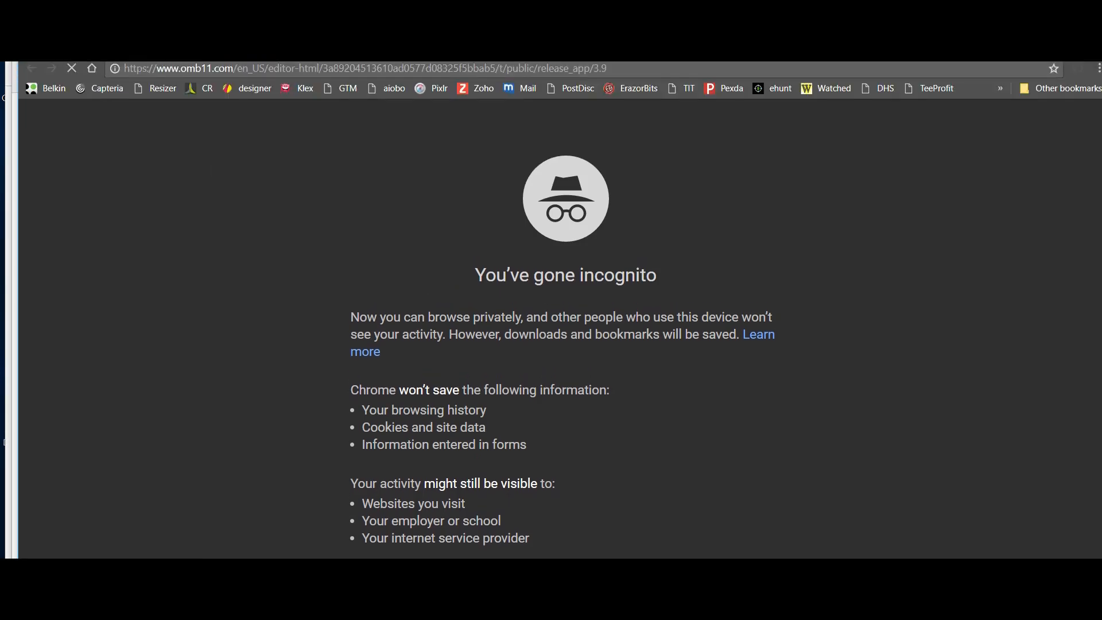
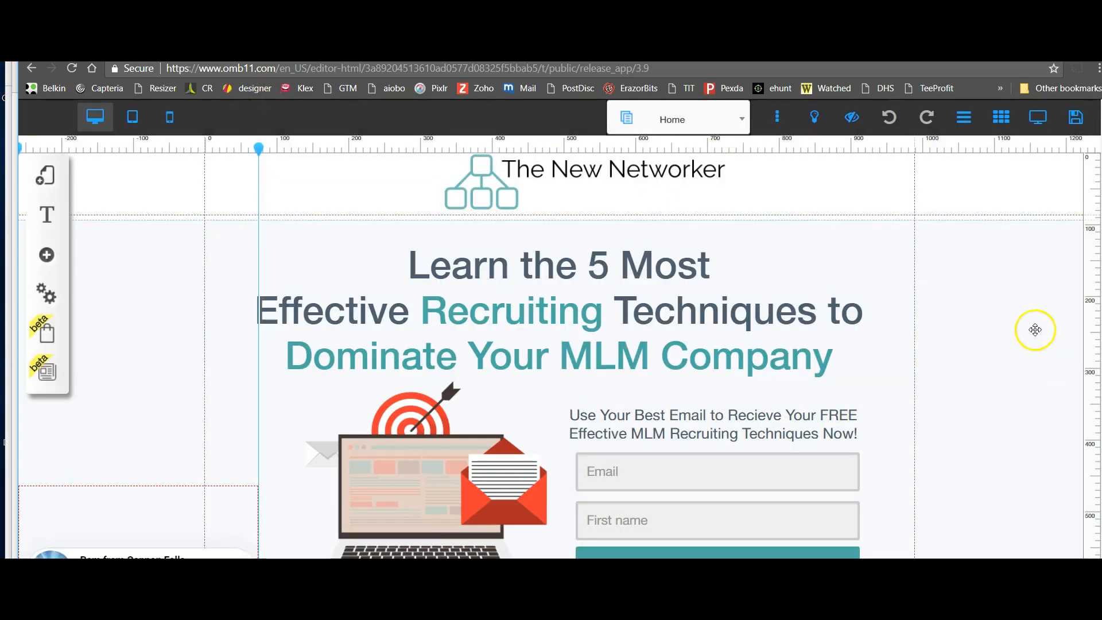
Try to save the shared layout without an account and choose to create a new account
{"action": "left_click", "coordinate": [1077, 123]}
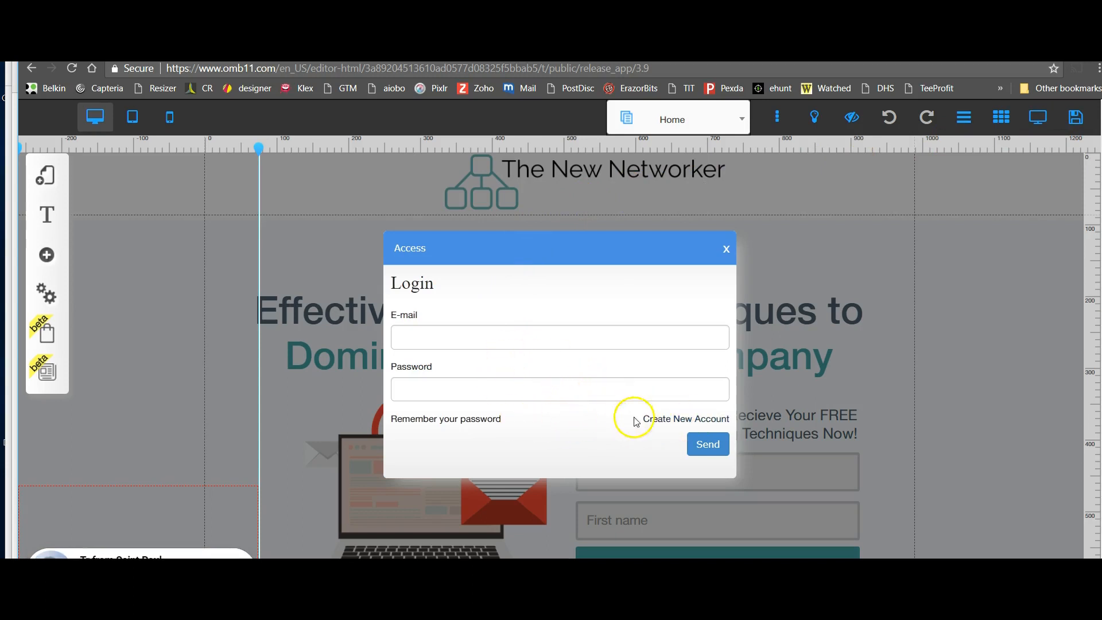
{"action": "left_click", "coordinate": [663, 421]}
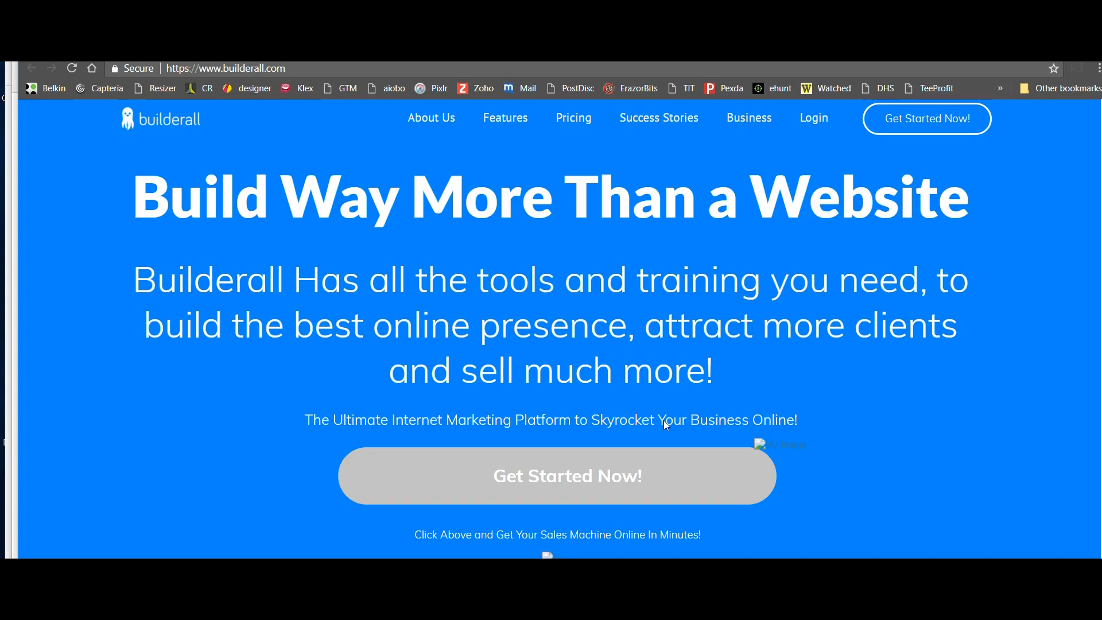
Open the Builderall plan choices as a new visitor, leave the shared layout without saving, and return to the login page to log in
{"action": "left_click", "coordinate": [586, 484]}
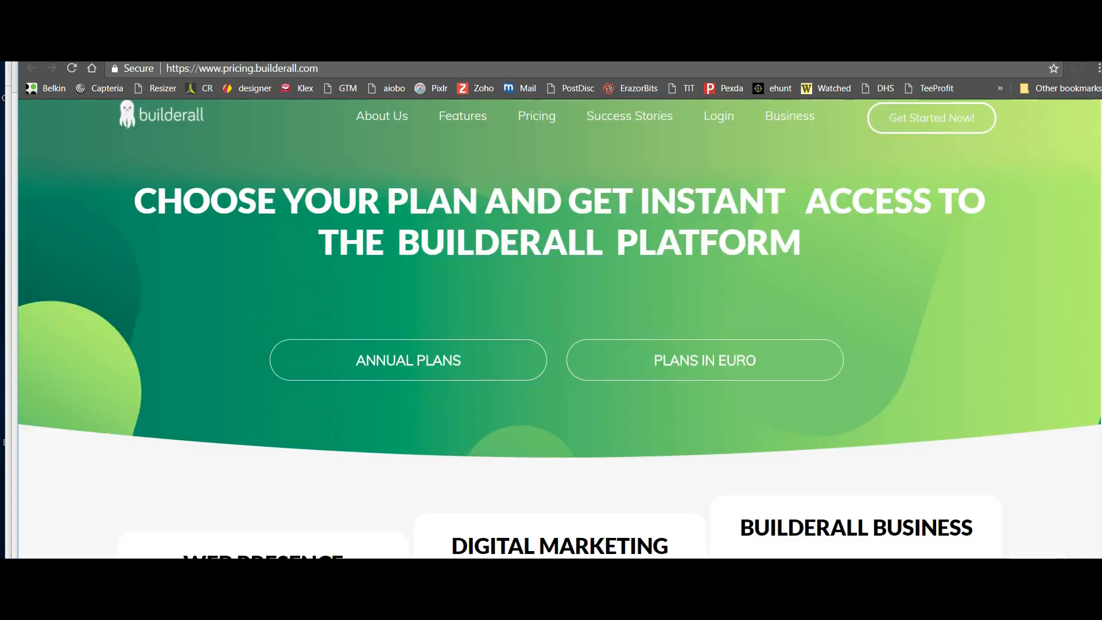
{"action": "left_click", "coordinate": [804, 53]}
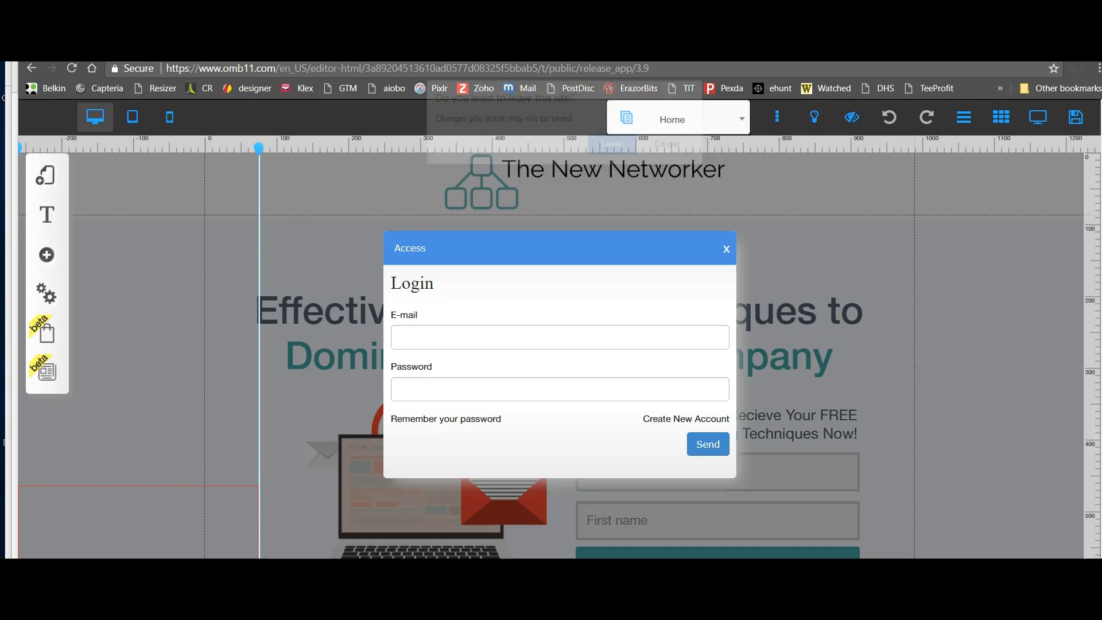
{"action": "left_click", "coordinate": [625, 151]}
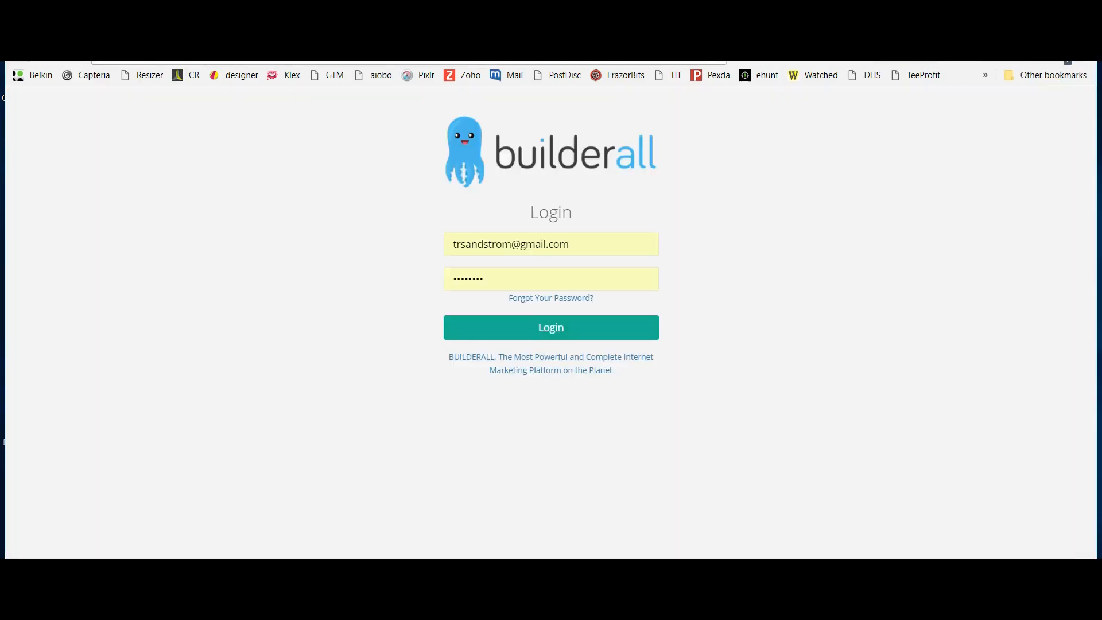
{"action": "left_click", "coordinate": [533, 333]}
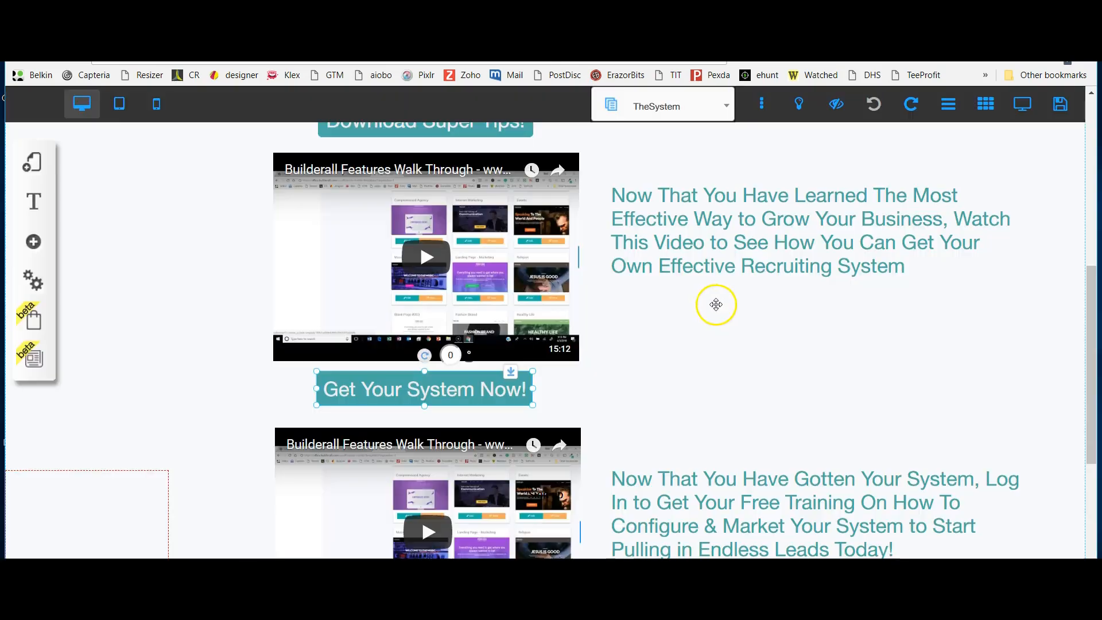
Set the Log In - Register button's action after login to the ConfigureYourSystem 1 page, opened in the same tab
{"action": "left_click", "coordinate": [411, 398]}
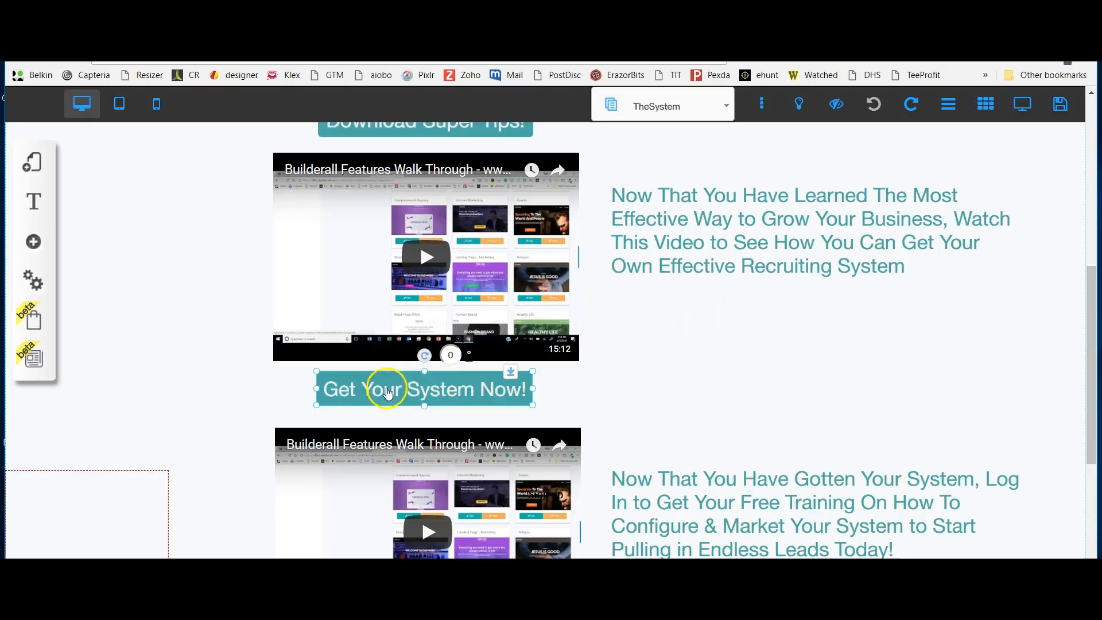
{"action": "scroll", "coordinate": [485, 376], "scroll_direction": "down", "scroll_amount": 3}
{"action": "scroll", "coordinate": [485, 376], "scroll_direction": "down", "scroll_amount": 3}
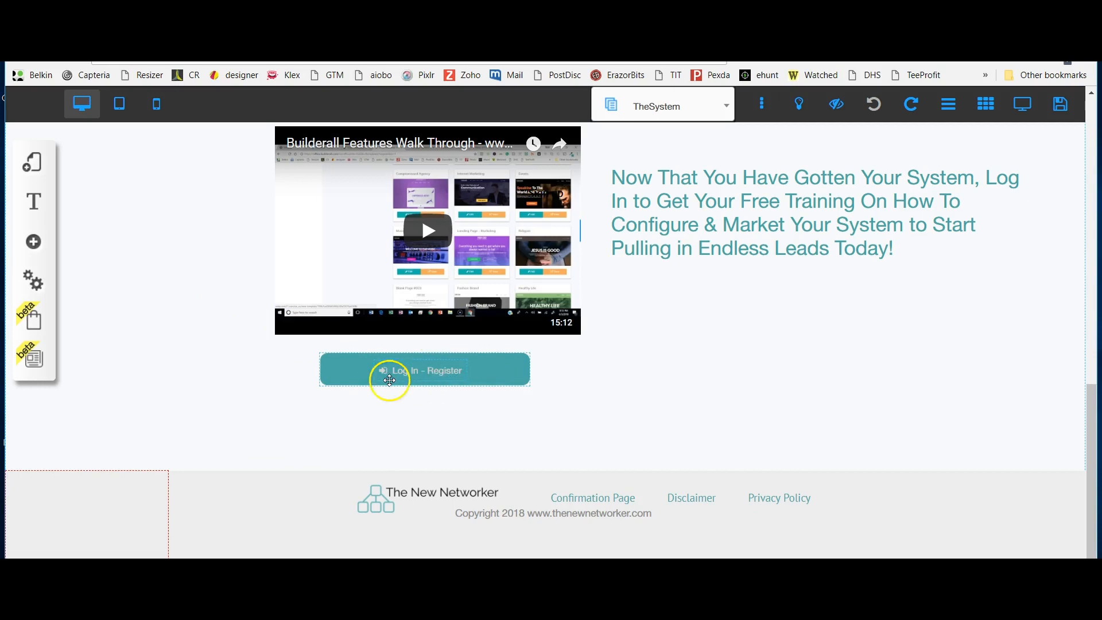
{"action": "left_click", "coordinate": [431, 381]}
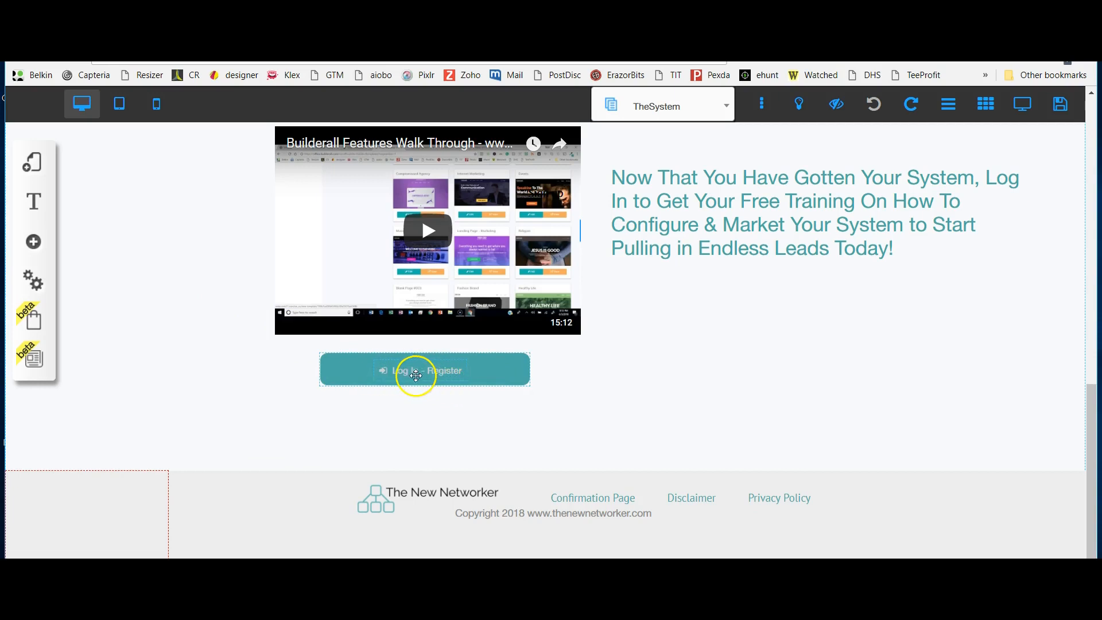
{"action": "left_click", "coordinate": [418, 374]}
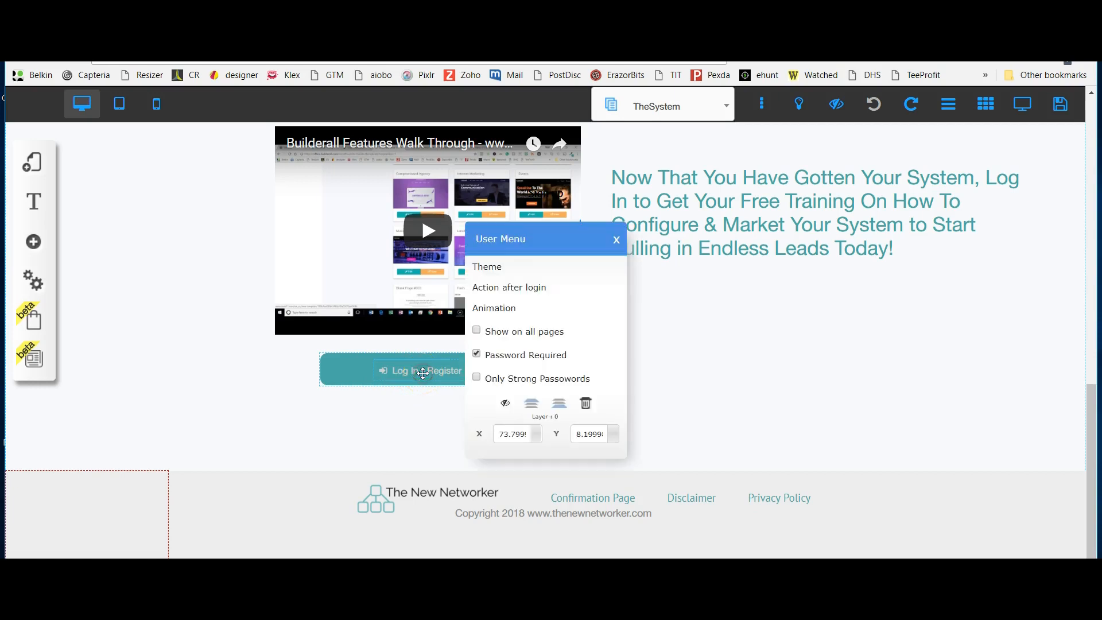
{"action": "left_click", "coordinate": [505, 291]}
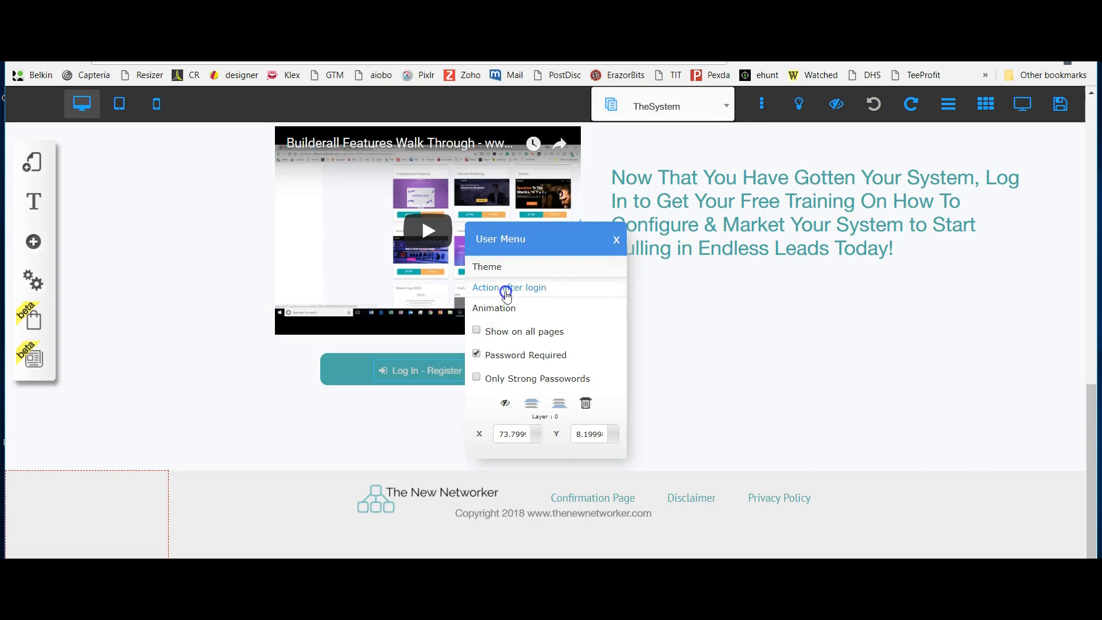
{"action": "left_click", "coordinate": [422, 194]}
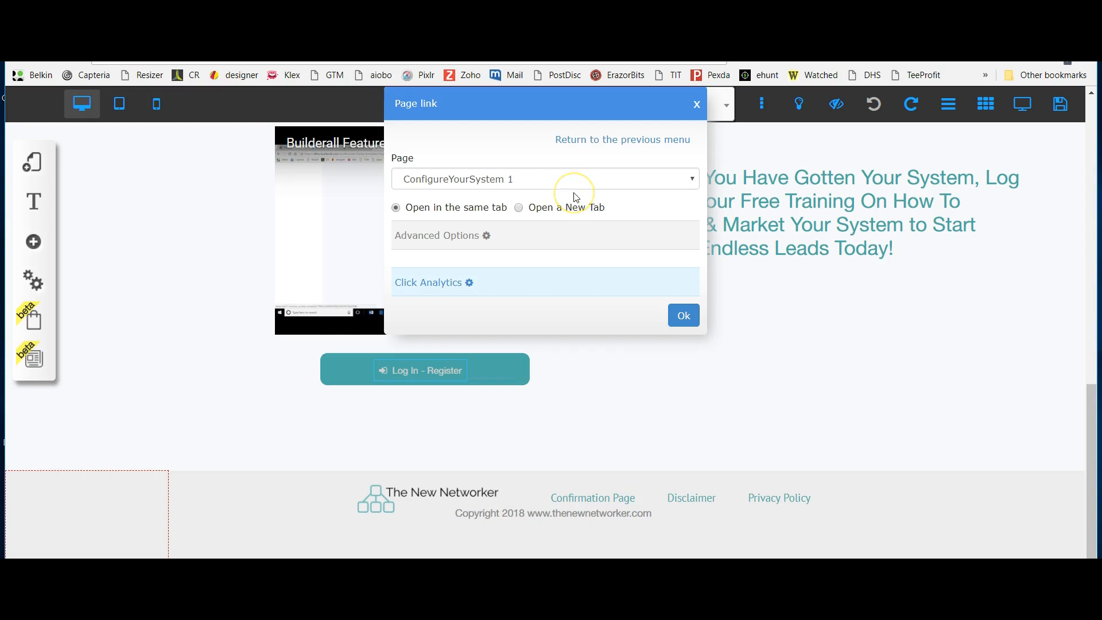
{"action": "left_click", "coordinate": [682, 320]}
{"action": "left_click", "coordinate": [684, 317]}
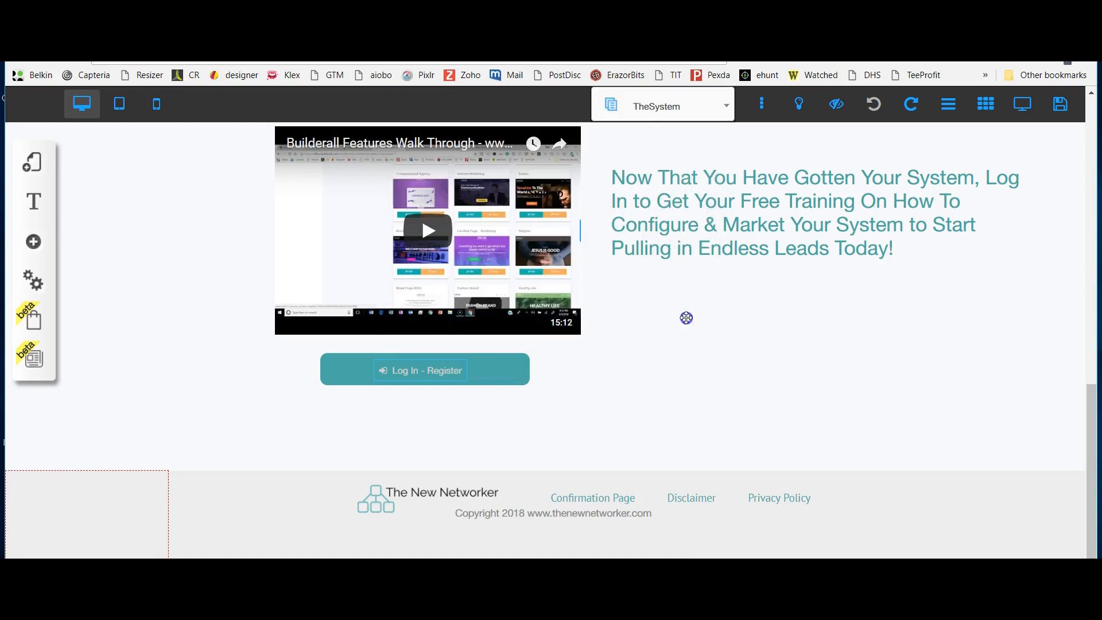
Examine the site's registered users in user management, then close the list
{"action": "left_click", "coordinate": [36, 287]}
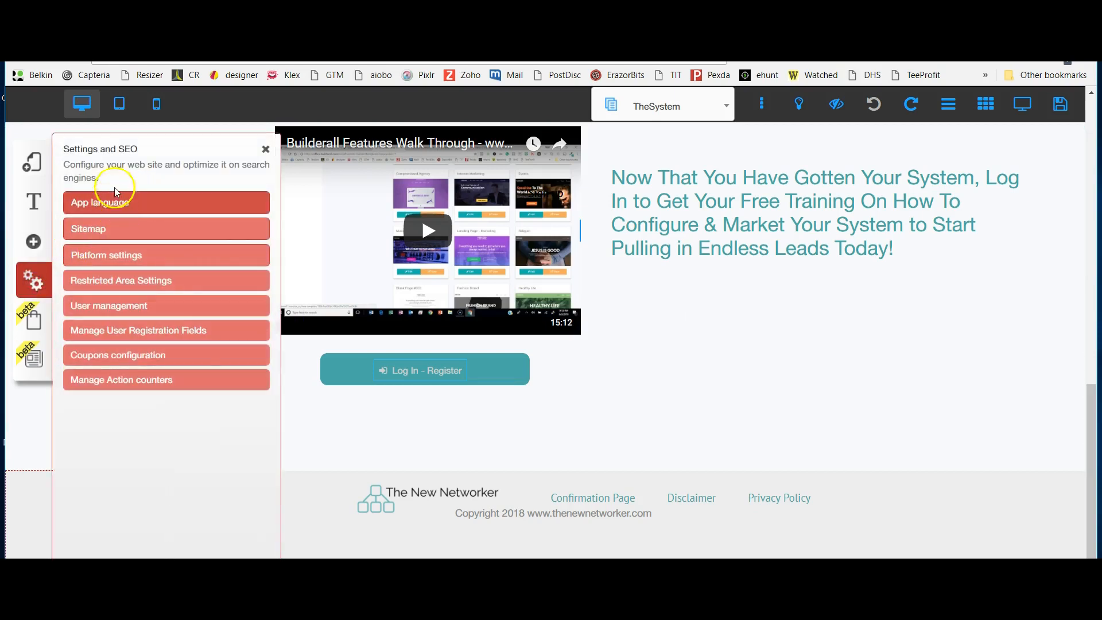
{"action": "left_click", "coordinate": [35, 285]}
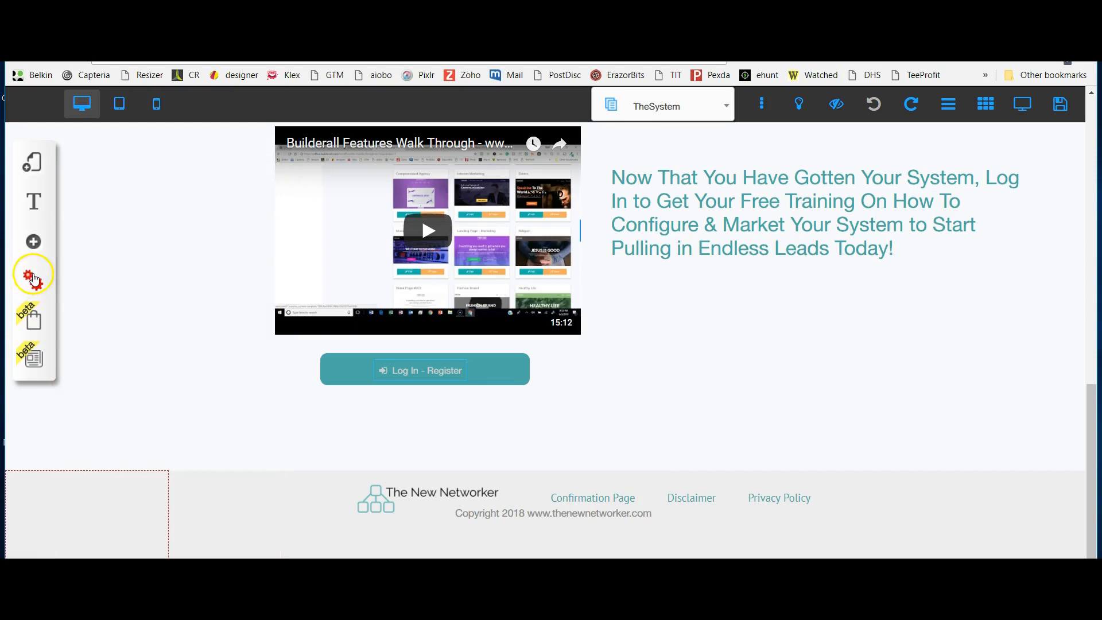
{"action": "left_click", "coordinate": [34, 286]}
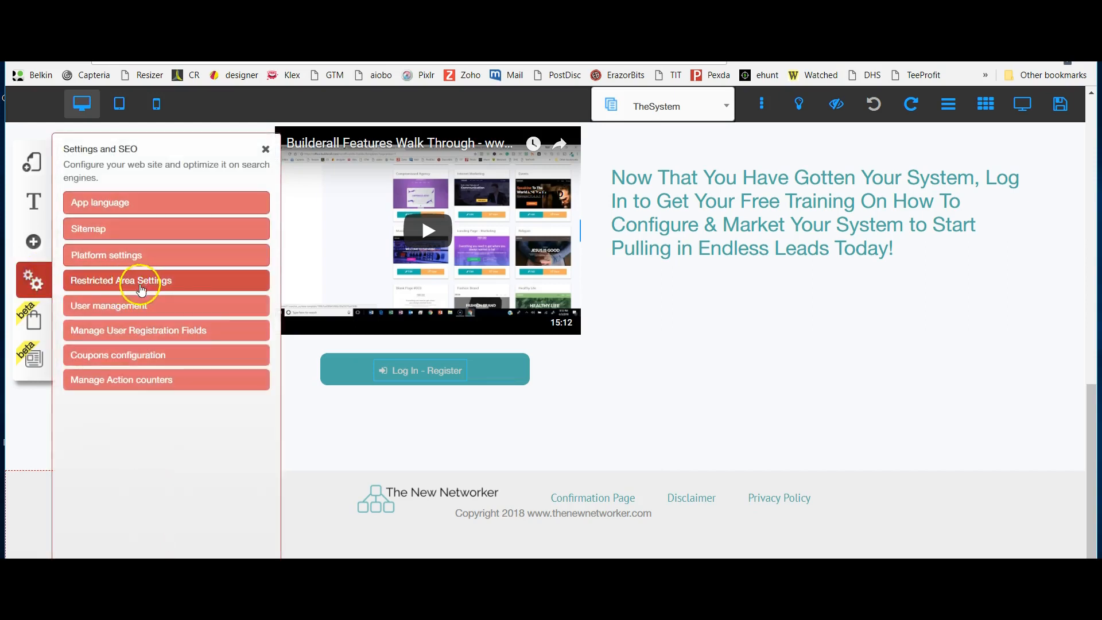
{"action": "left_click", "coordinate": [121, 304]}
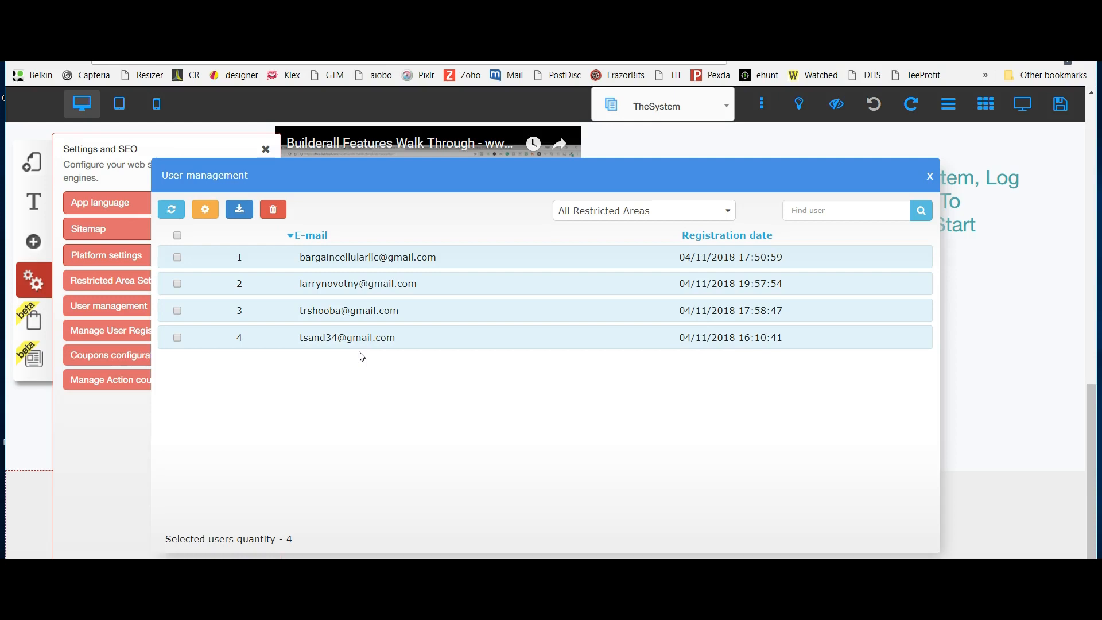
{"action": "left_click", "coordinate": [930, 176]}
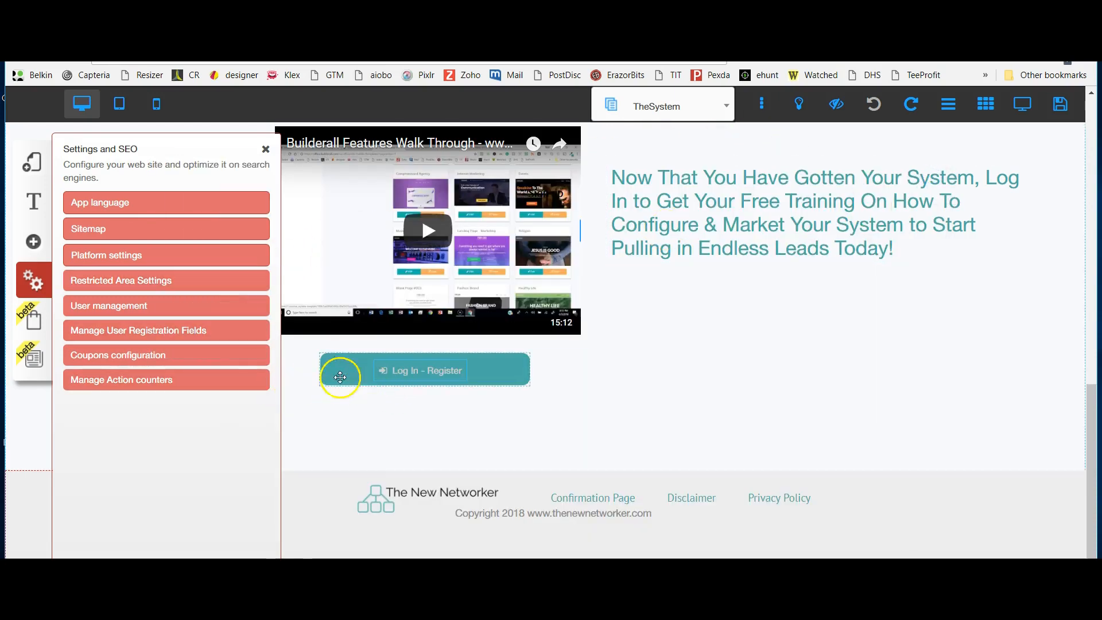
Examine the default_1 restricted area's registration method, access granting, tokens and Mailing Boss list integration
{"action": "left_click", "coordinate": [111, 281]}
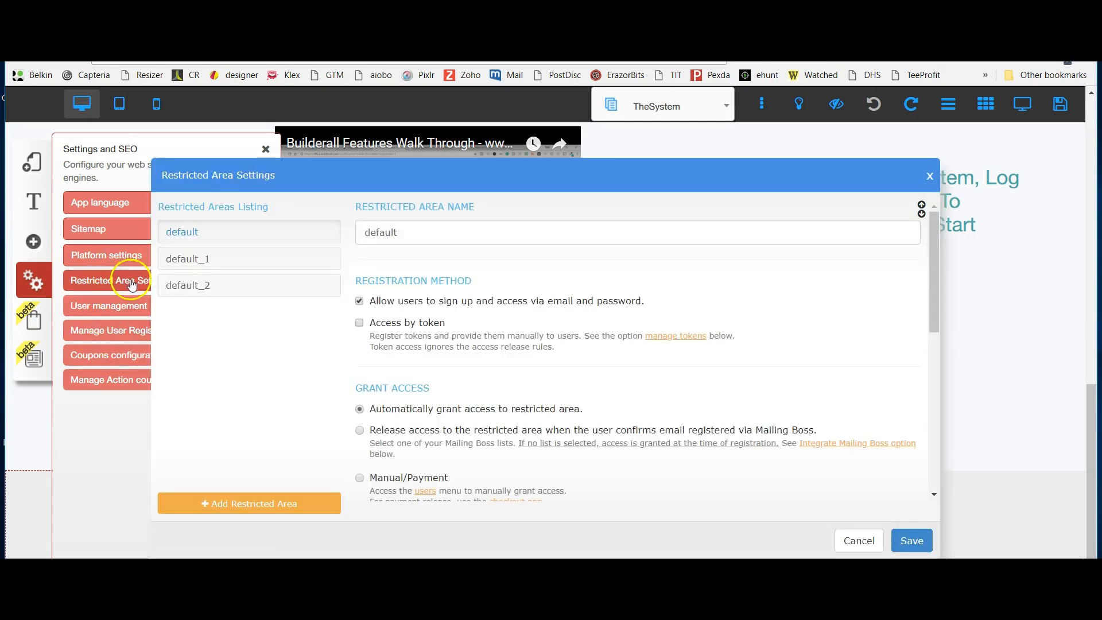
{"action": "left_click", "coordinate": [204, 268]}
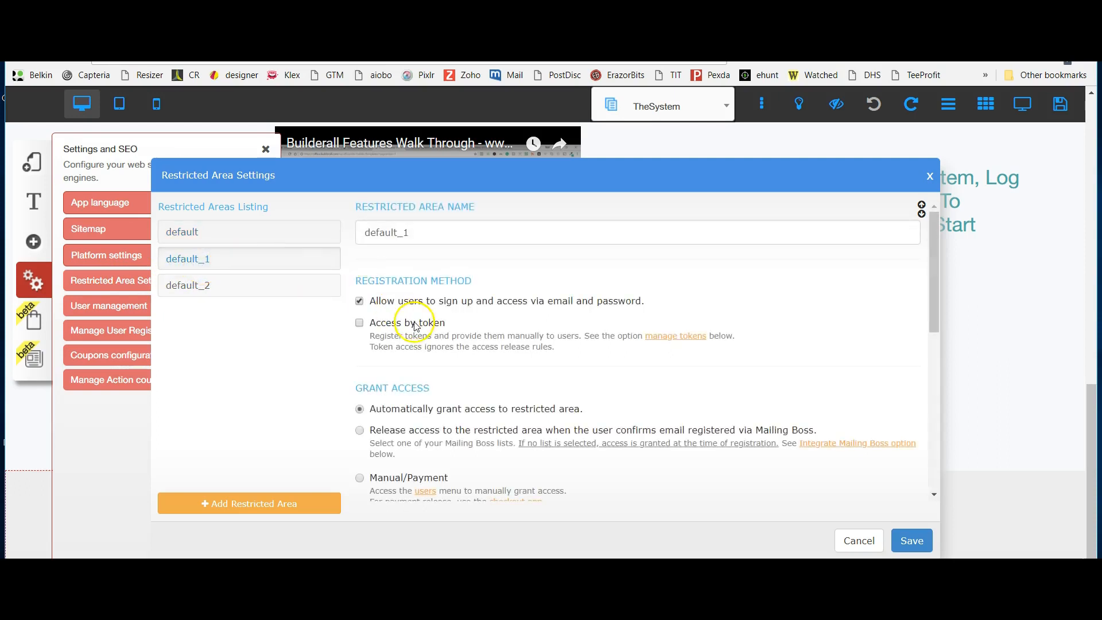
{"action": "scroll", "coordinate": [410, 320], "scroll_direction": "down", "scroll_amount": 1}
{"action": "scroll", "coordinate": [392, 357], "scroll_direction": "up", "scroll_amount": 1}
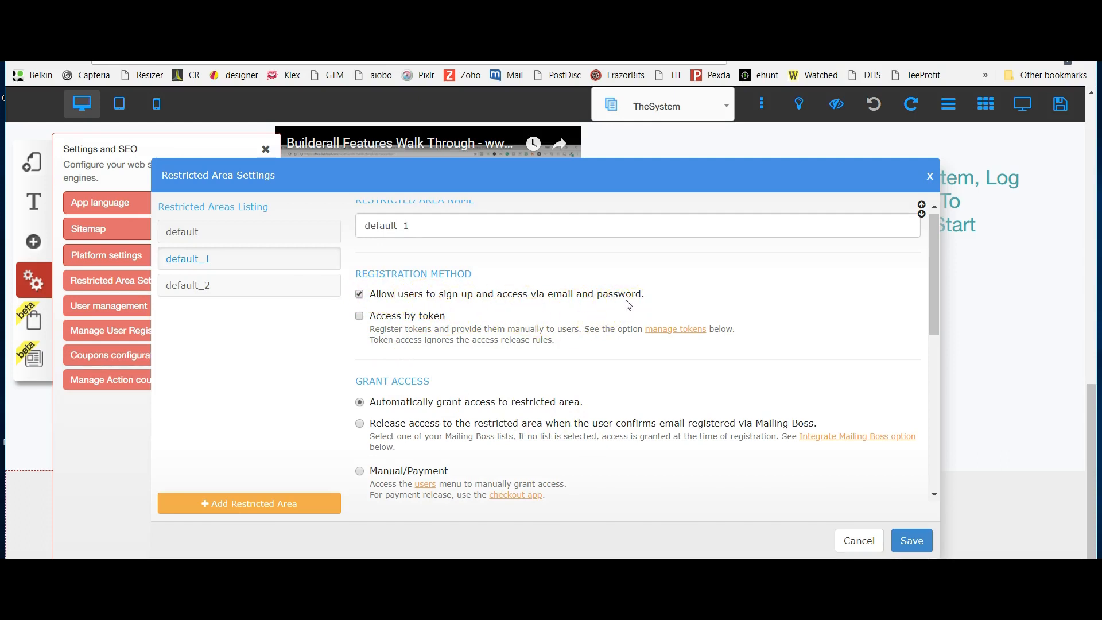
{"action": "scroll", "coordinate": [628, 304], "scroll_direction": "down", "scroll_amount": 1}
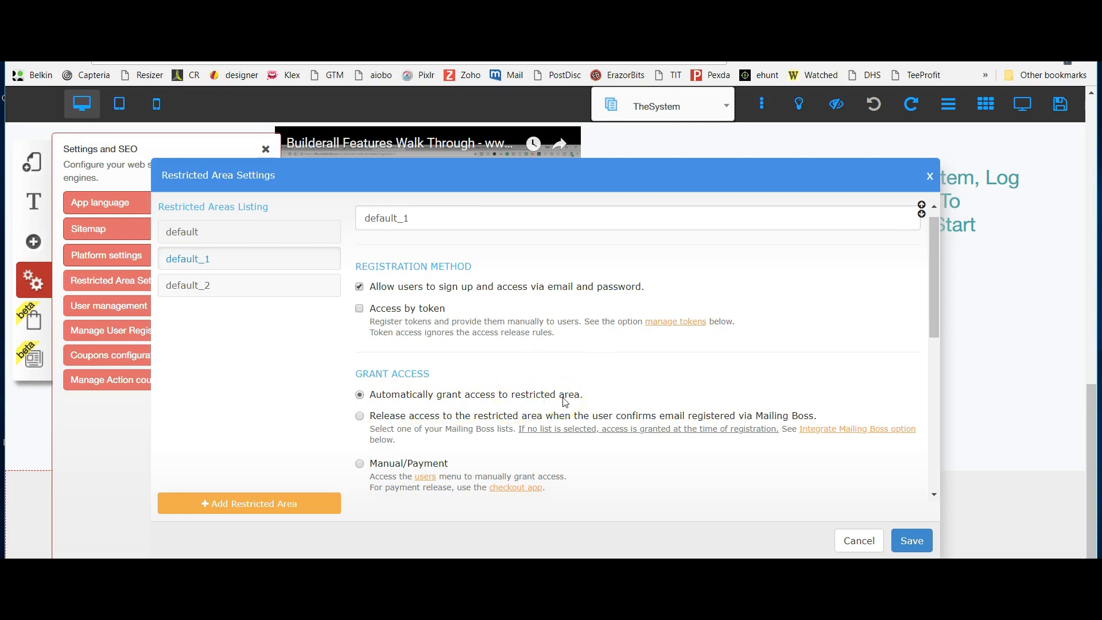
{"action": "scroll", "coordinate": [598, 435], "scroll_direction": "down", "scroll_amount": 5}
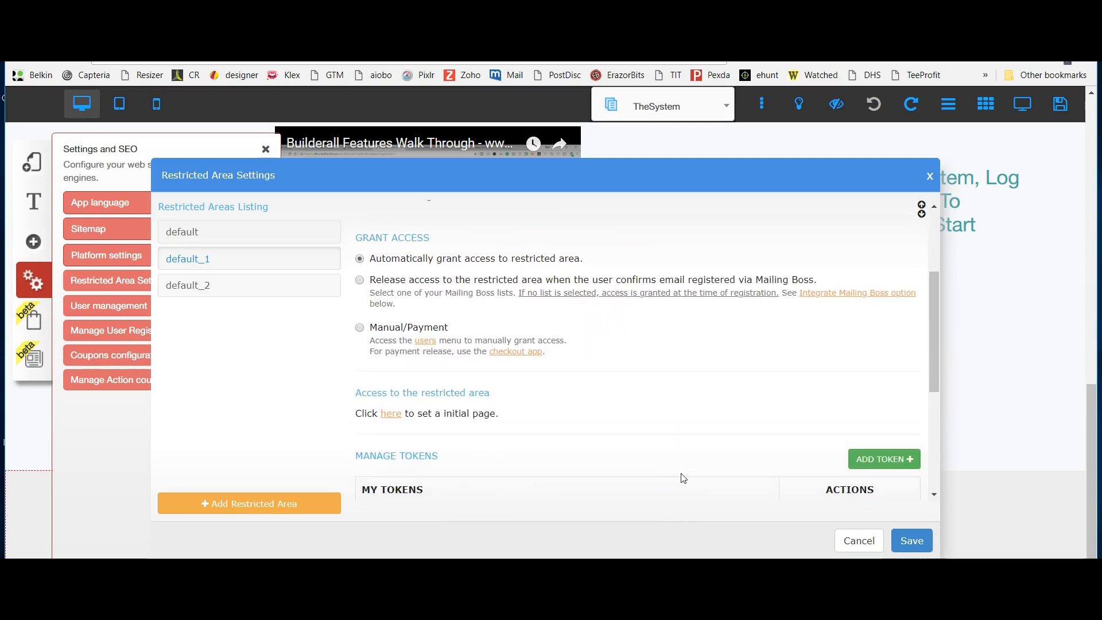
{"action": "scroll", "coordinate": [683, 478], "scroll_direction": "down", "scroll_amount": 6}
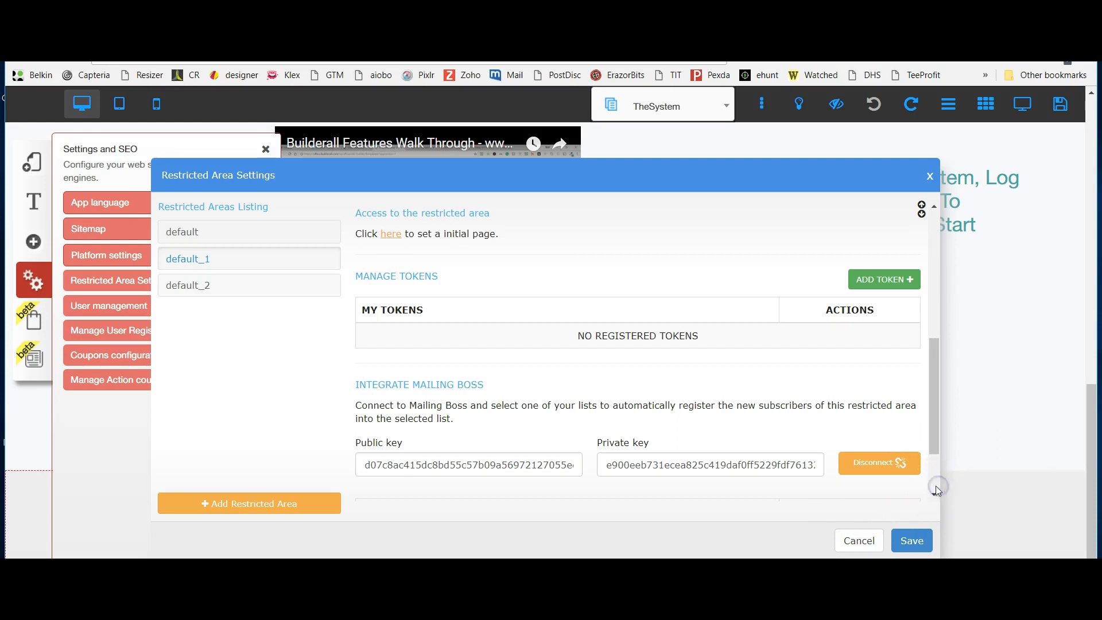
{"action": "scroll", "coordinate": [886, 467], "scroll_direction": "down", "scroll_amount": 3}
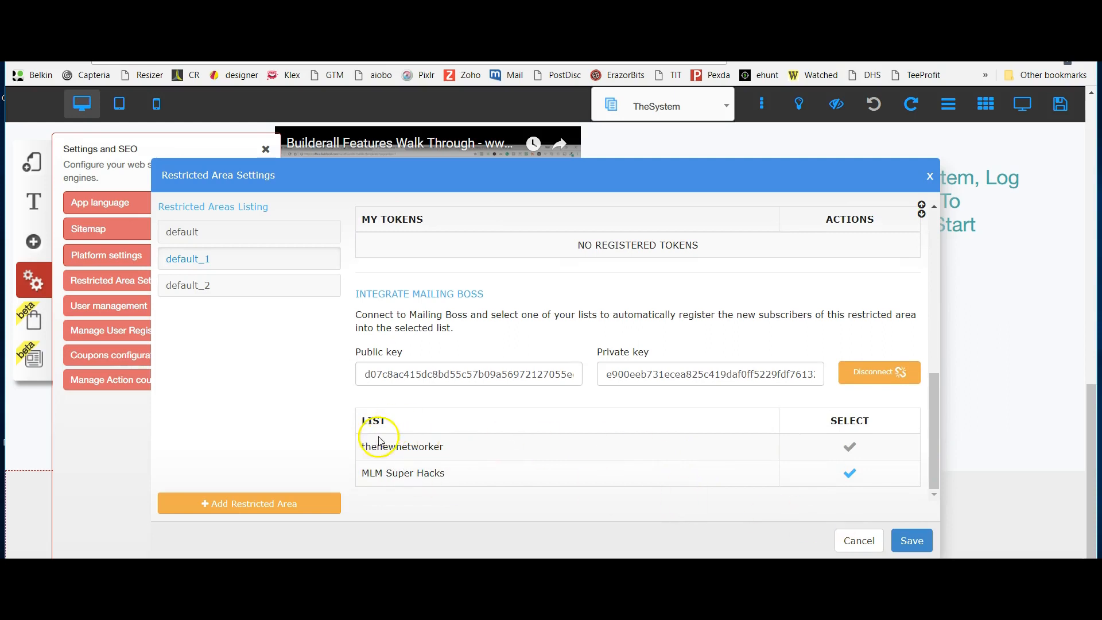
{"action": "left_click", "coordinate": [449, 476]}
{"action": "scroll", "coordinate": [634, 438], "scroll_direction": "down", "scroll_amount": 3}
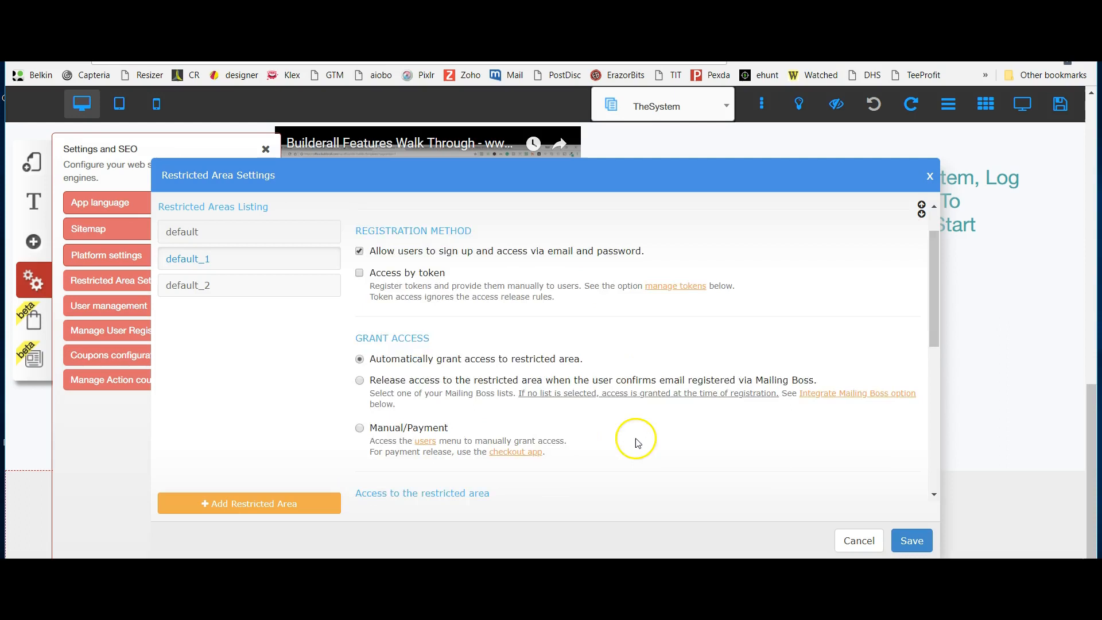
{"action": "scroll", "coordinate": [442, 462], "scroll_direction": "down", "scroll_amount": 5}
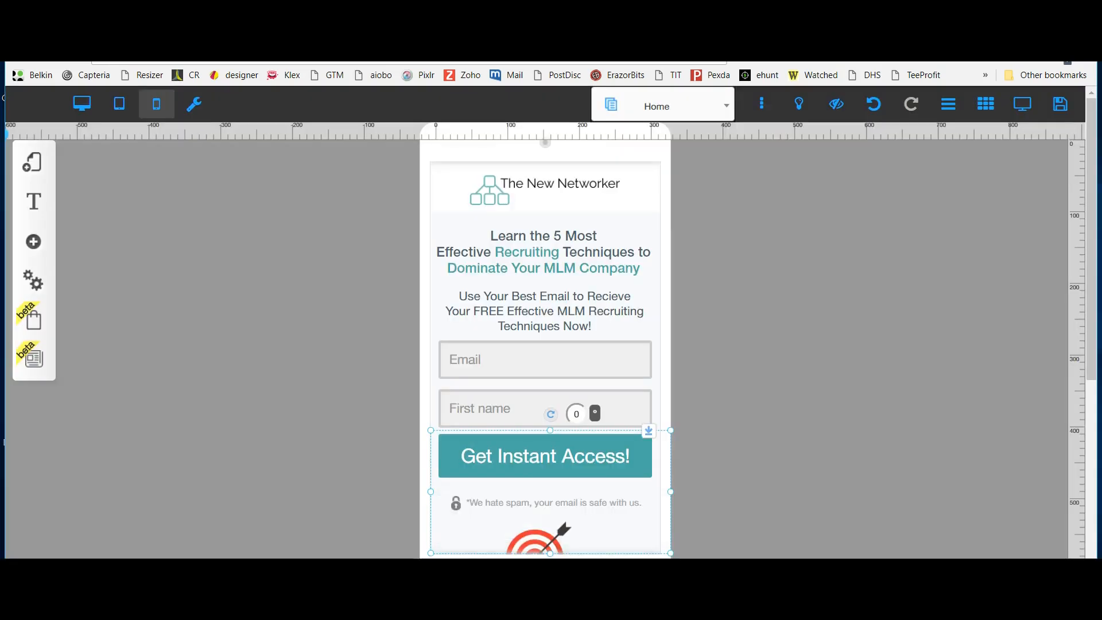
Switch the Home page to the desktop layout and open the file repository for changing The New Networker logo image
{"action": "left_click", "coordinate": [82, 104]}
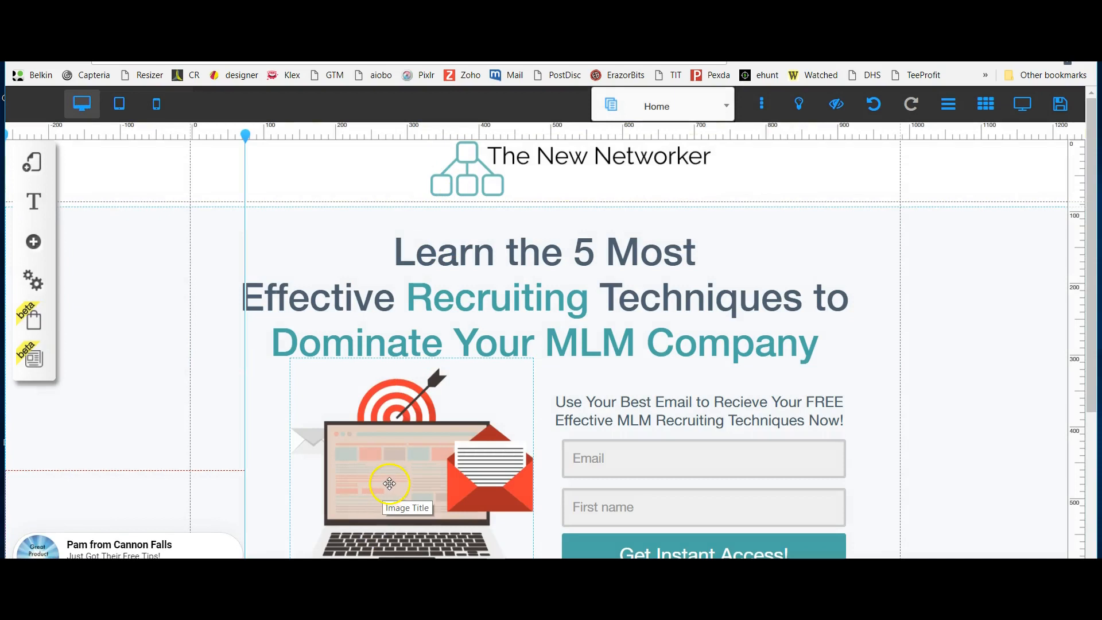
{"action": "left_click", "coordinate": [477, 177]}
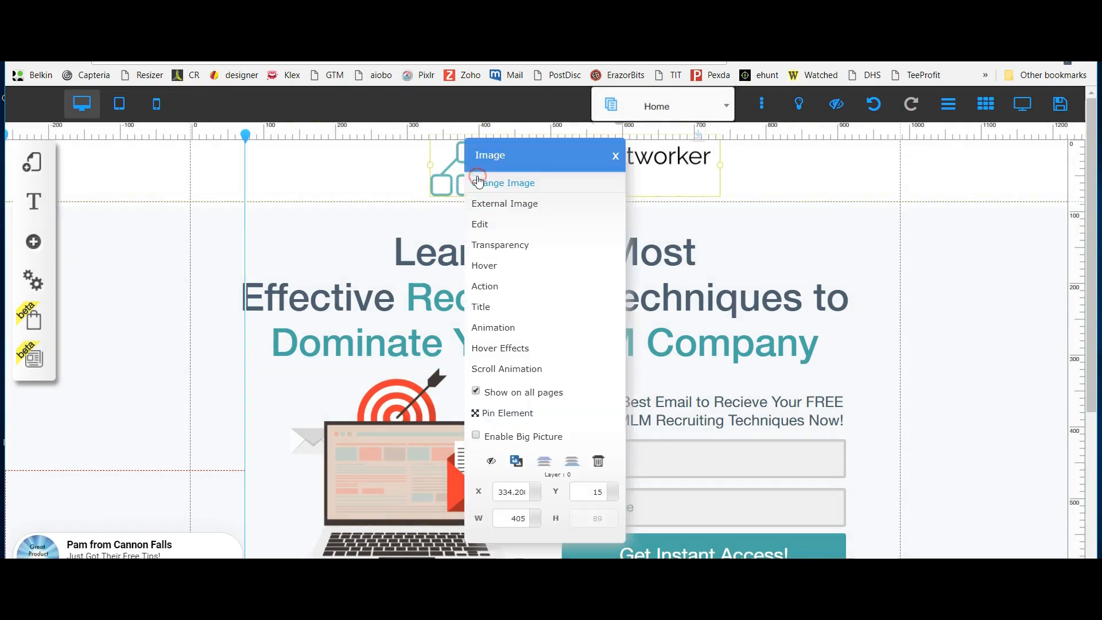
{"action": "left_click", "coordinate": [493, 181]}
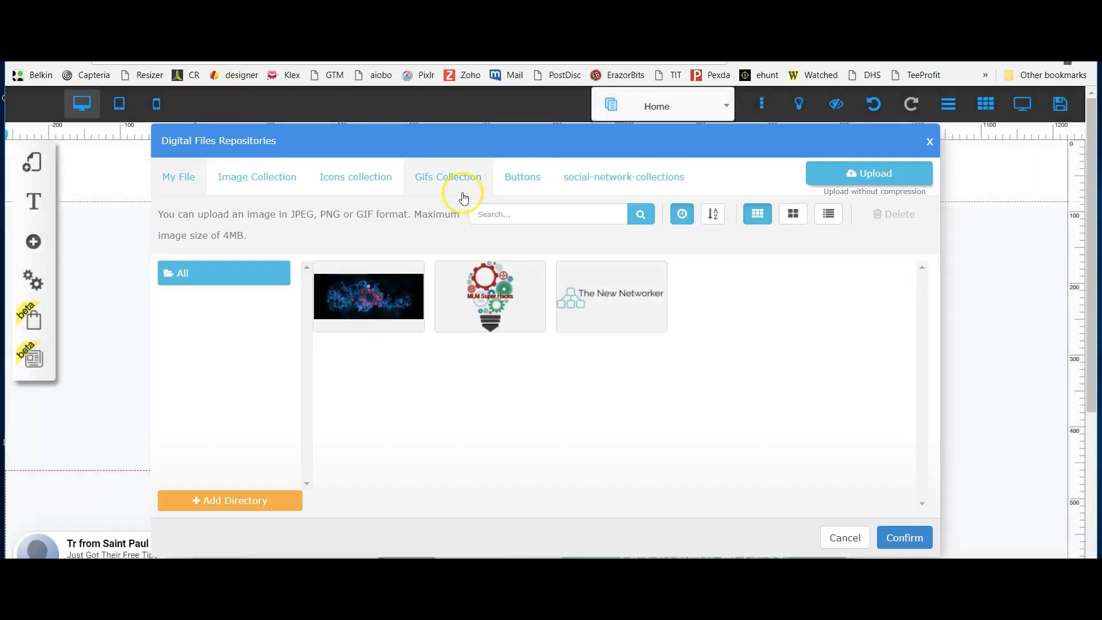
Look through the repository's image, icon, GIF, button and social network collections for available replacement graphics
{"action": "left_click", "coordinate": [250, 182]}
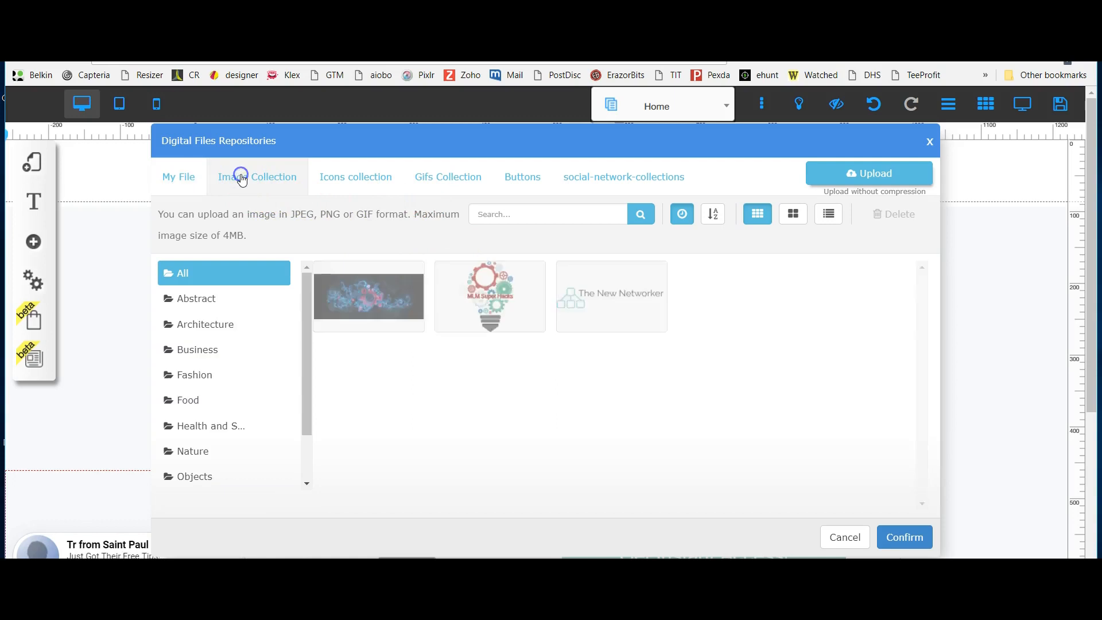
{"action": "scroll", "coordinate": [618, 389], "scroll_direction": "down", "scroll_amount": 5}
{"action": "scroll", "coordinate": [618, 389], "scroll_direction": "up", "scroll_amount": 5}
{"action": "left_click", "coordinate": [377, 183]}
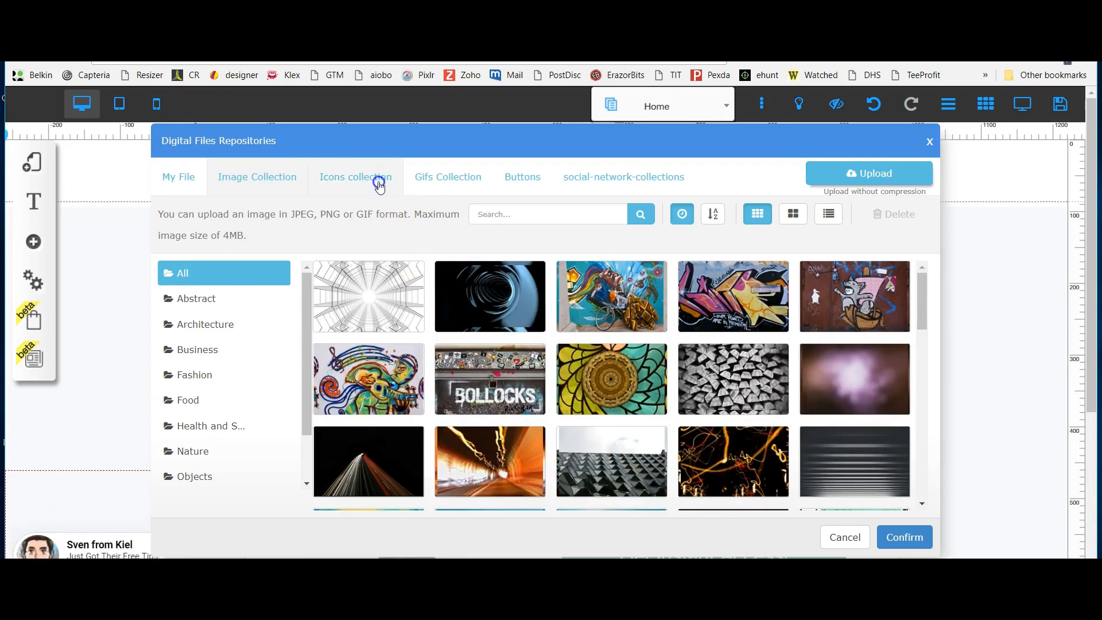
{"action": "scroll", "coordinate": [555, 353], "scroll_direction": "down", "scroll_amount": 5}
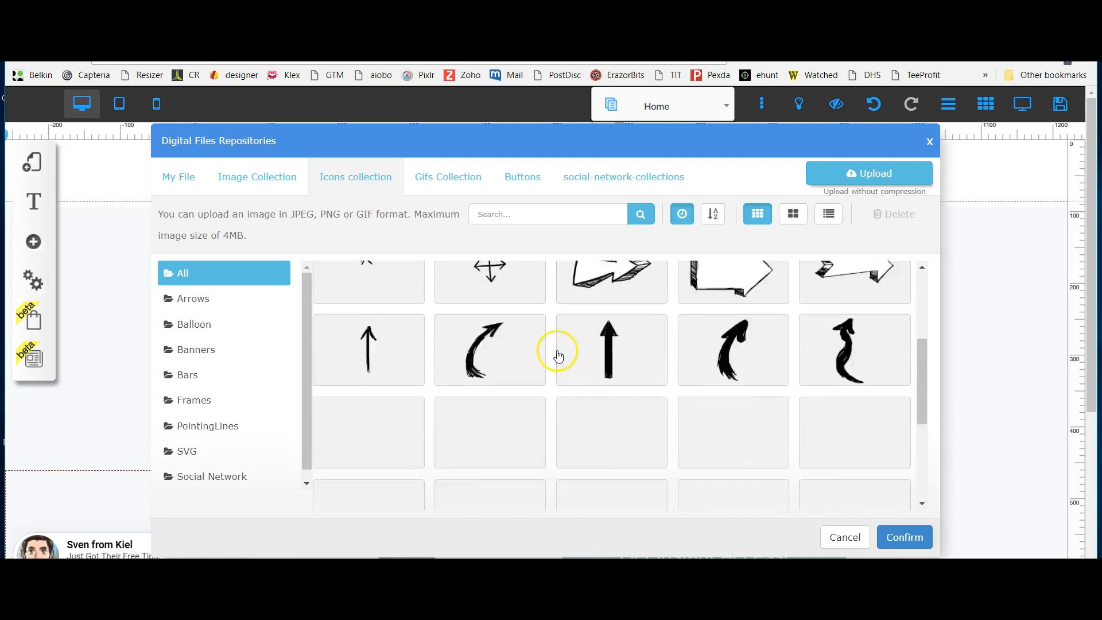
{"action": "left_click", "coordinate": [455, 181]}
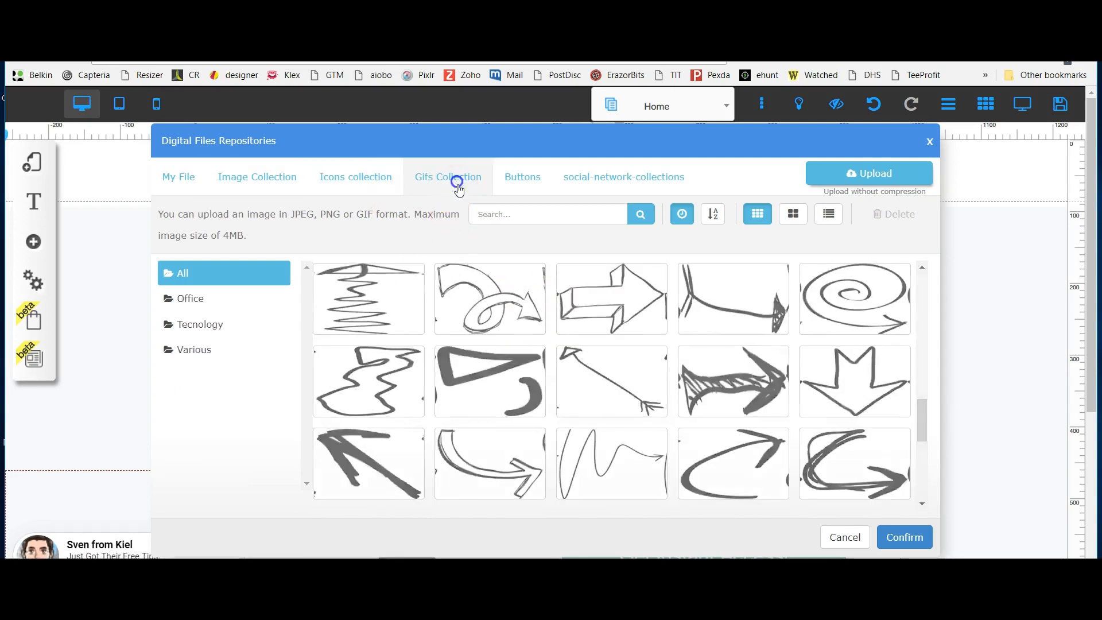
{"action": "left_click", "coordinate": [520, 183]}
{"action": "scroll", "coordinate": [613, 304], "scroll_direction": "down", "scroll_amount": 5}
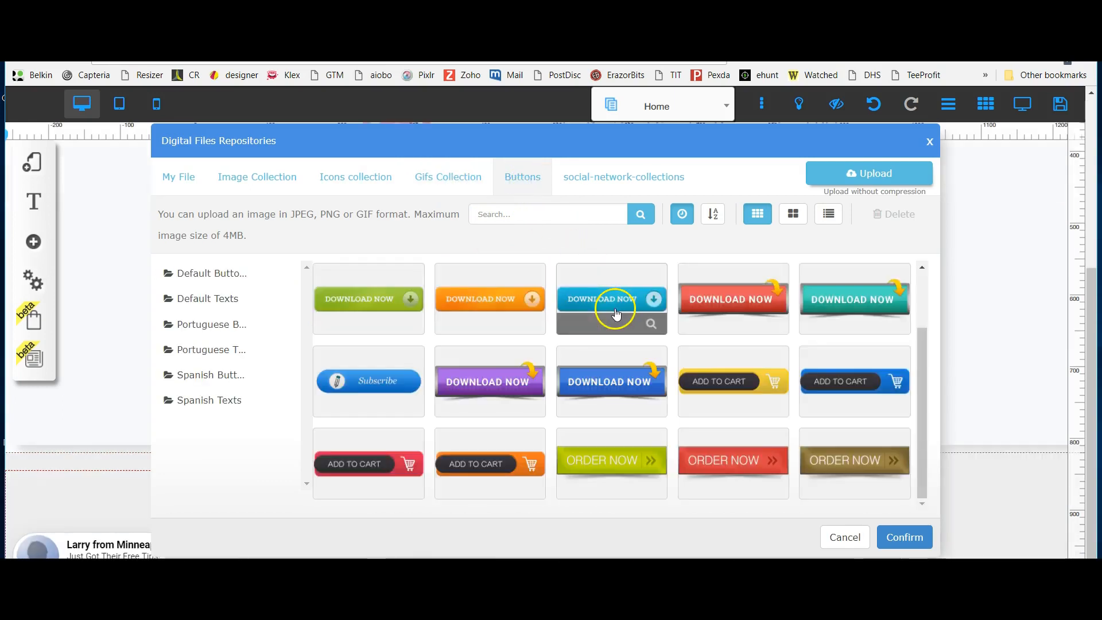
{"action": "left_click", "coordinate": [600, 183]}
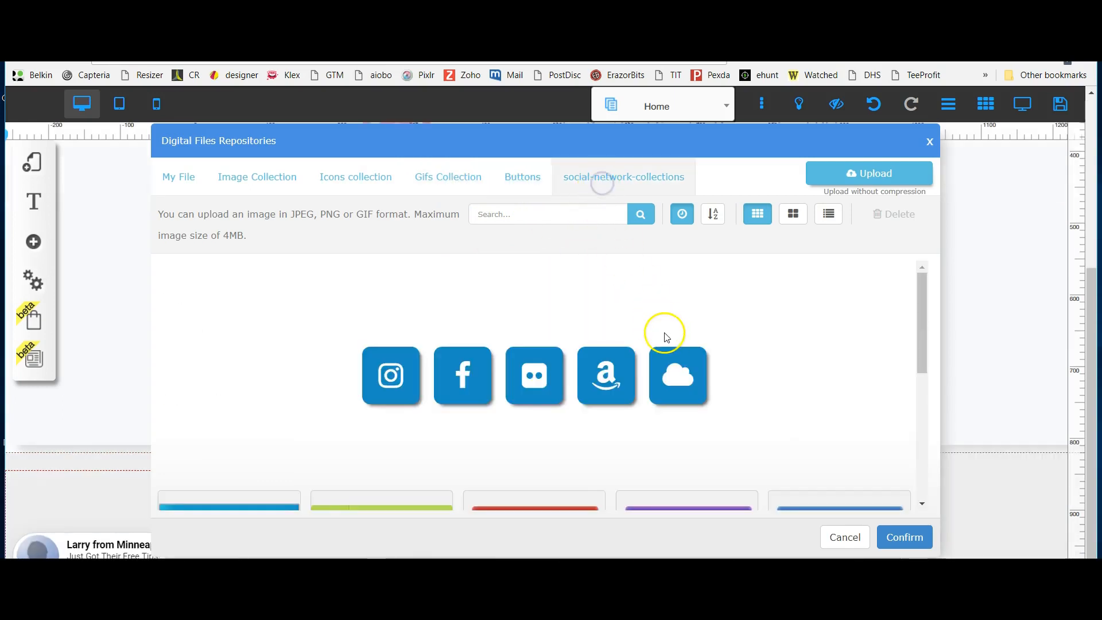
{"action": "scroll", "coordinate": [671, 338], "scroll_direction": "down", "scroll_amount": 15}
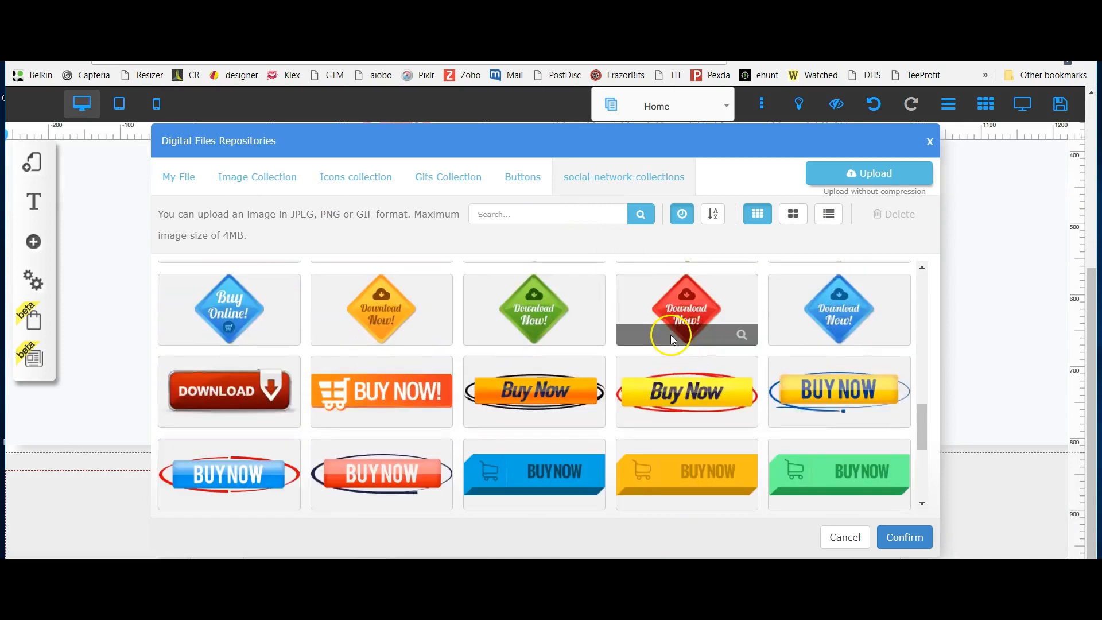
Browse the repository's uploaded files and stock image collection for replacement graphics, then close it without choosing an image
{"action": "scroll", "coordinate": [671, 339], "scroll_direction": "up", "scroll_amount": 15}
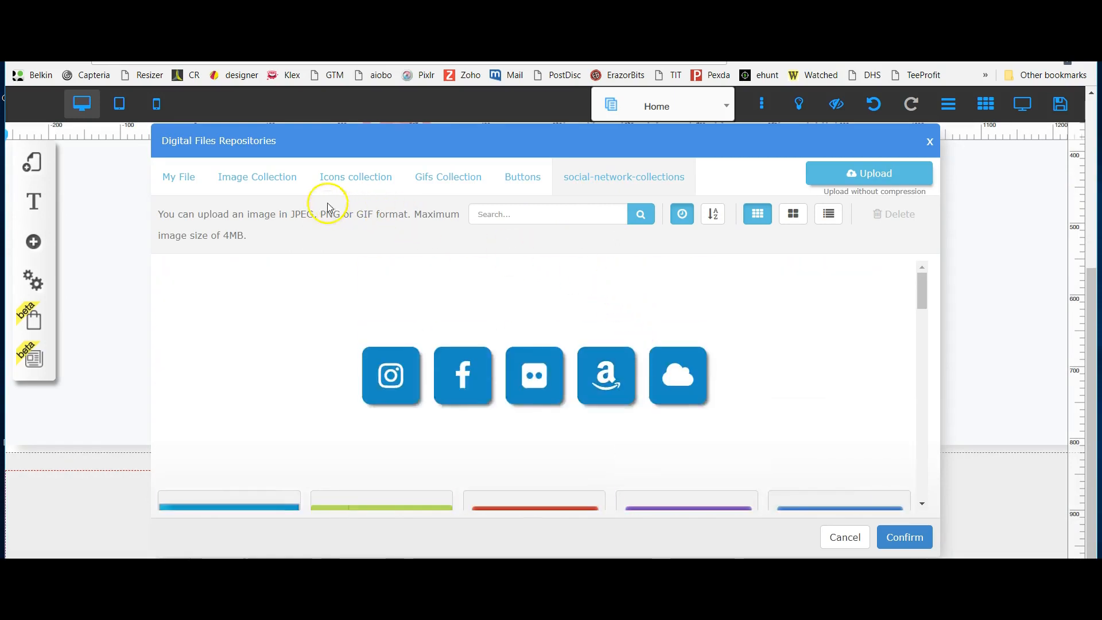
{"action": "left_click", "coordinate": [286, 188]}
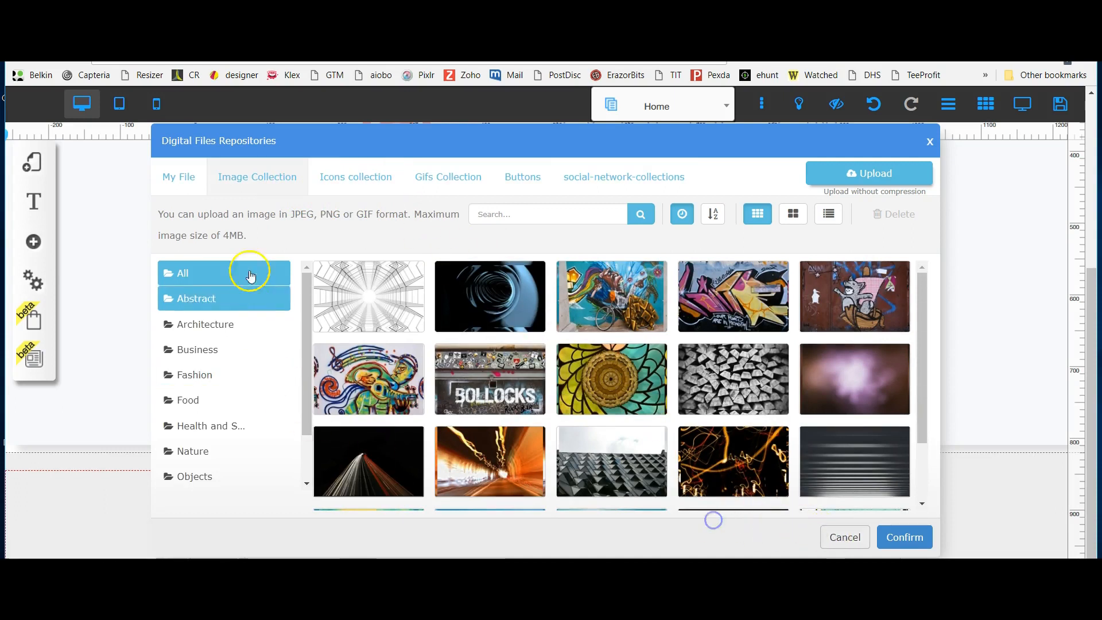
{"action": "left_click", "coordinate": [188, 180]}
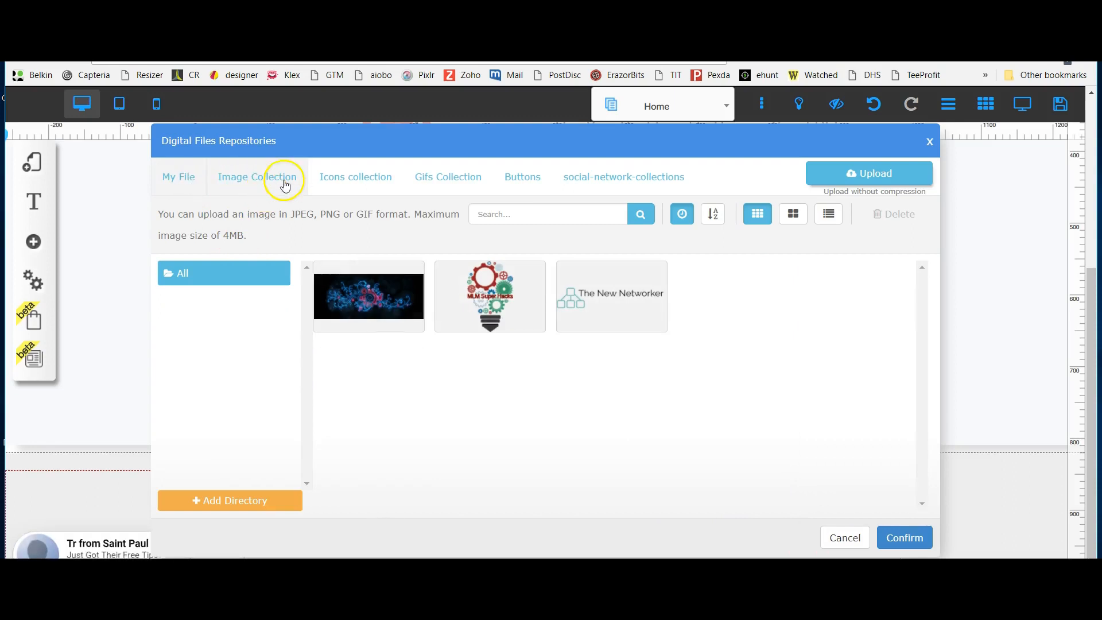
{"action": "left_click", "coordinate": [276, 188]}
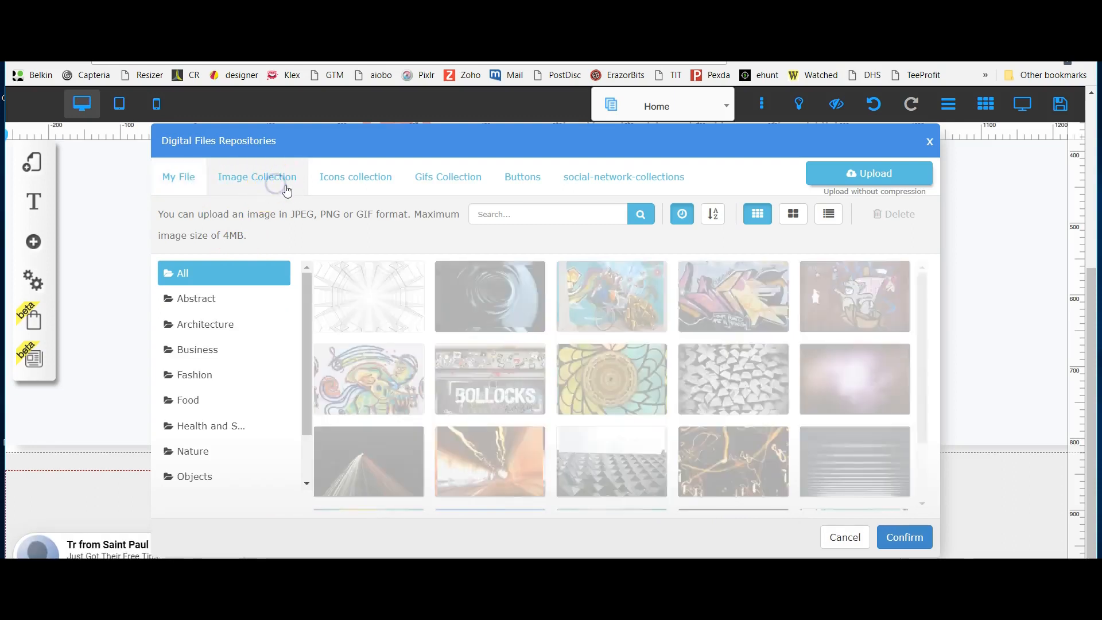
{"action": "scroll", "coordinate": [431, 346], "scroll_direction": "down", "scroll_amount": 5}
{"action": "scroll", "coordinate": [432, 346], "scroll_direction": "down", "scroll_amount": 10}
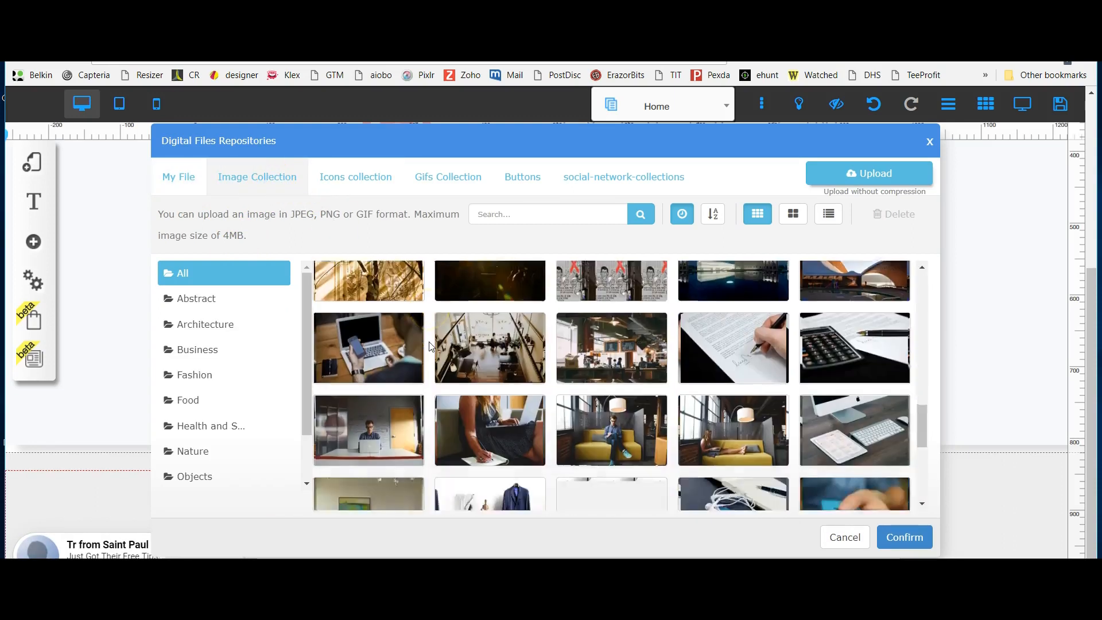
{"action": "scroll", "coordinate": [623, 428], "scroll_direction": "down", "scroll_amount": 5}
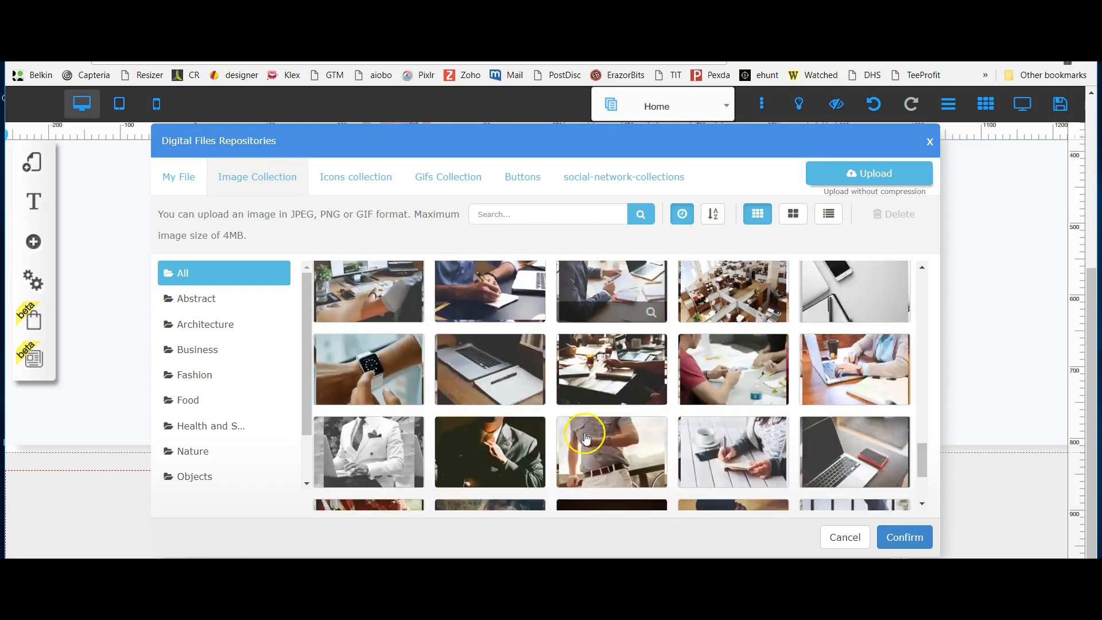
{"action": "left_click", "coordinate": [845, 538]}
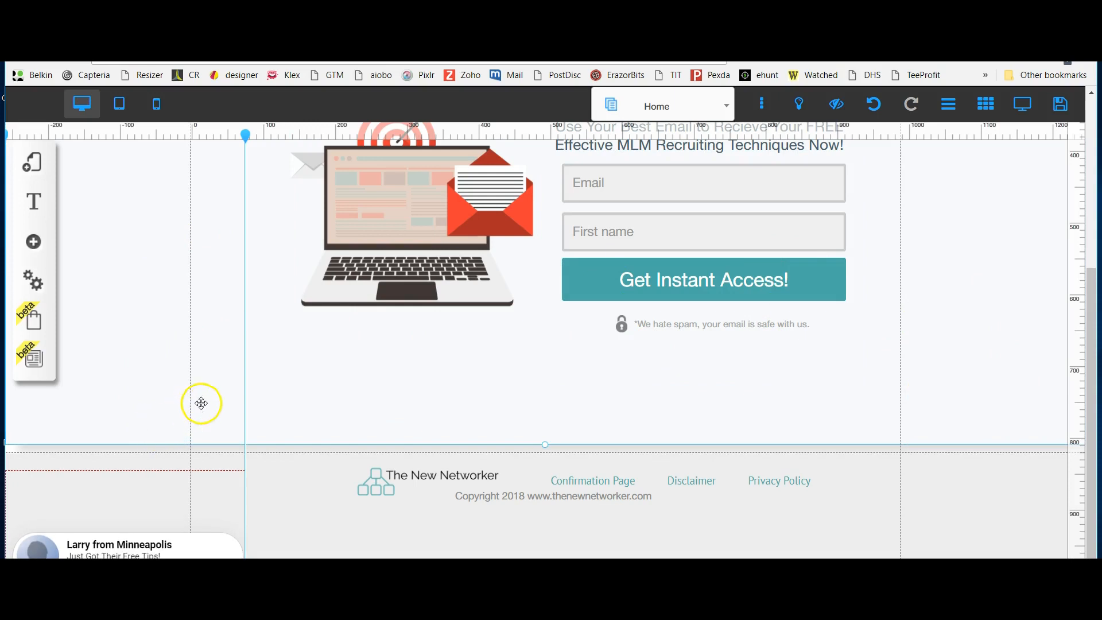
{"action": "scroll", "coordinate": [200, 403], "scroll_direction": "up", "scroll_amount": 3}
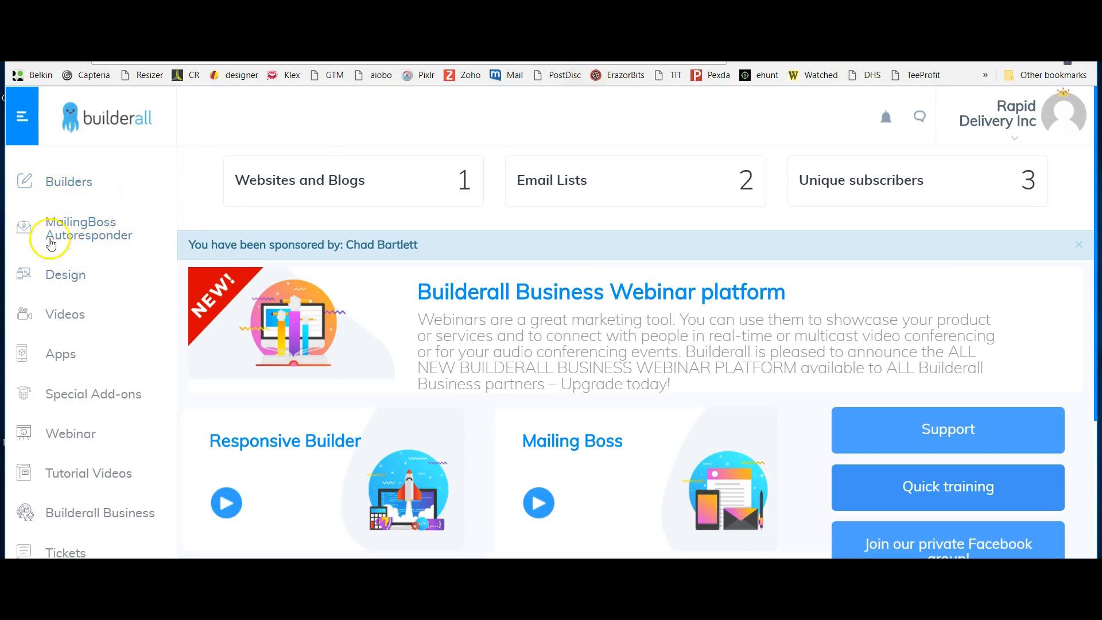
Open the Drag and Drop Pixel Perfect site list from the Builderall dashboard and check the SSL status of mlmsuperhacks.com
{"action": "left_click", "coordinate": [72, 186]}
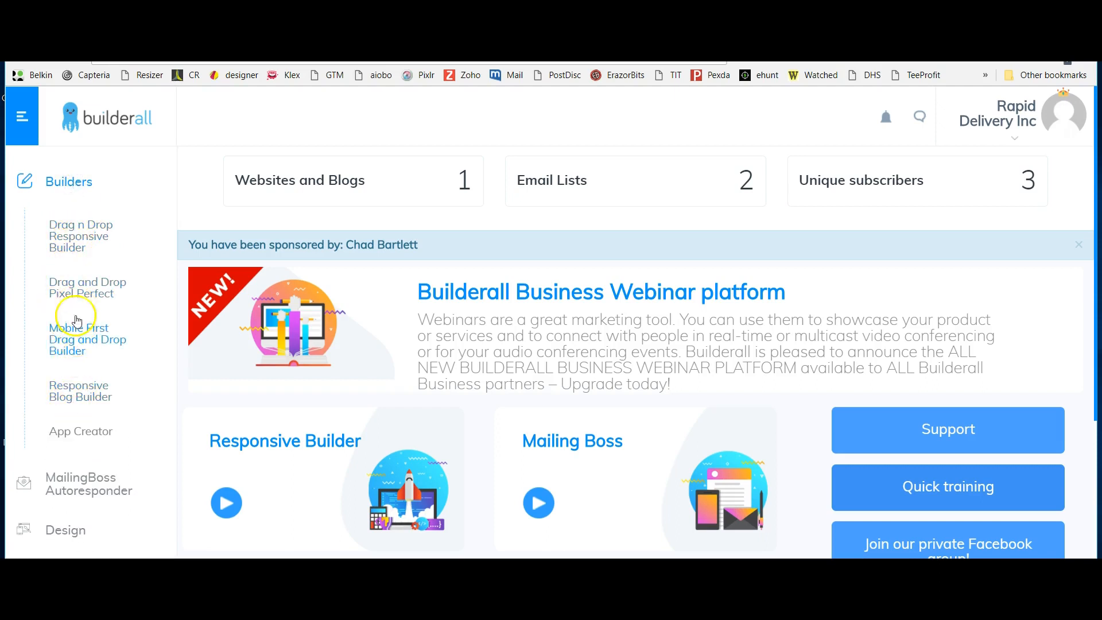
{"action": "left_click", "coordinate": [77, 291]}
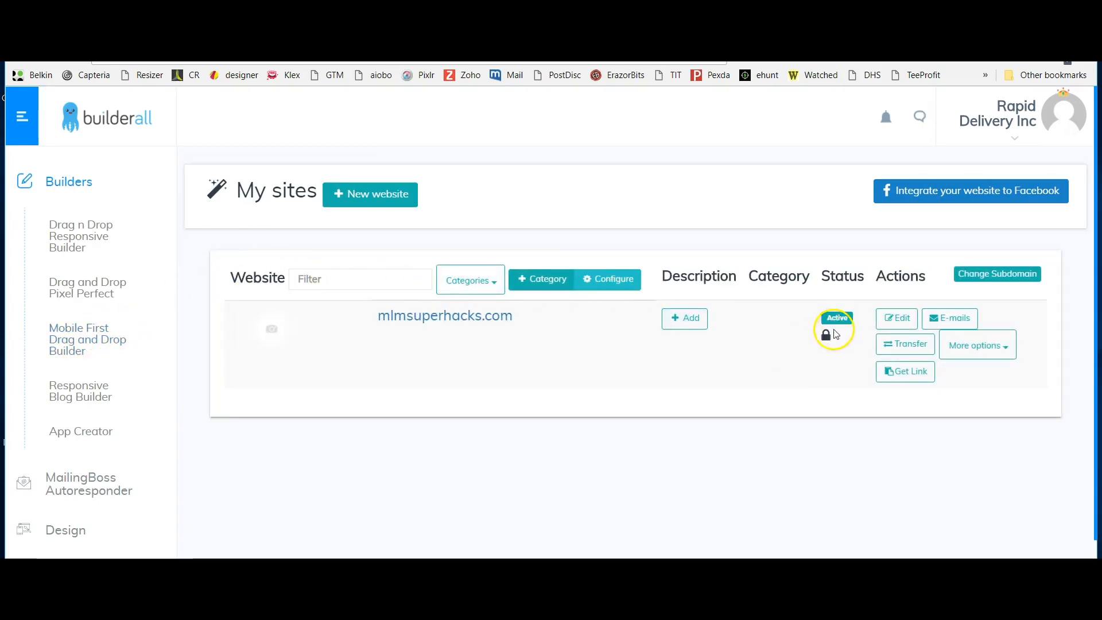
{"action": "mouse_move", "coordinate": [827, 343]}
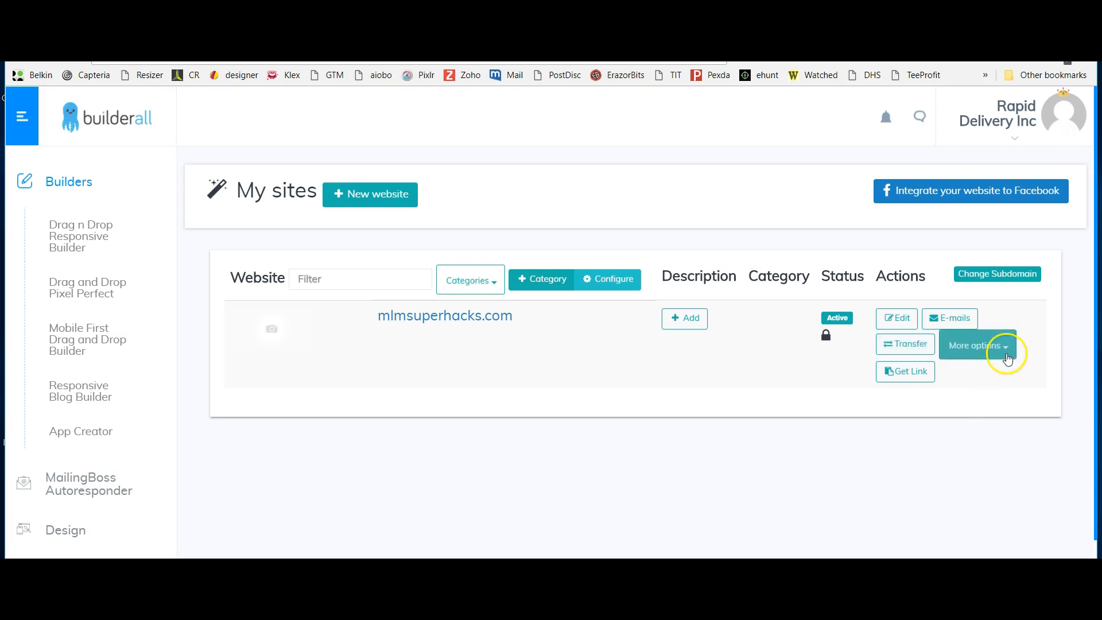
Deactivate SSL for the mlmsuperhacks.com website and check its status in the site list
{"action": "left_click", "coordinate": [1009, 353]}
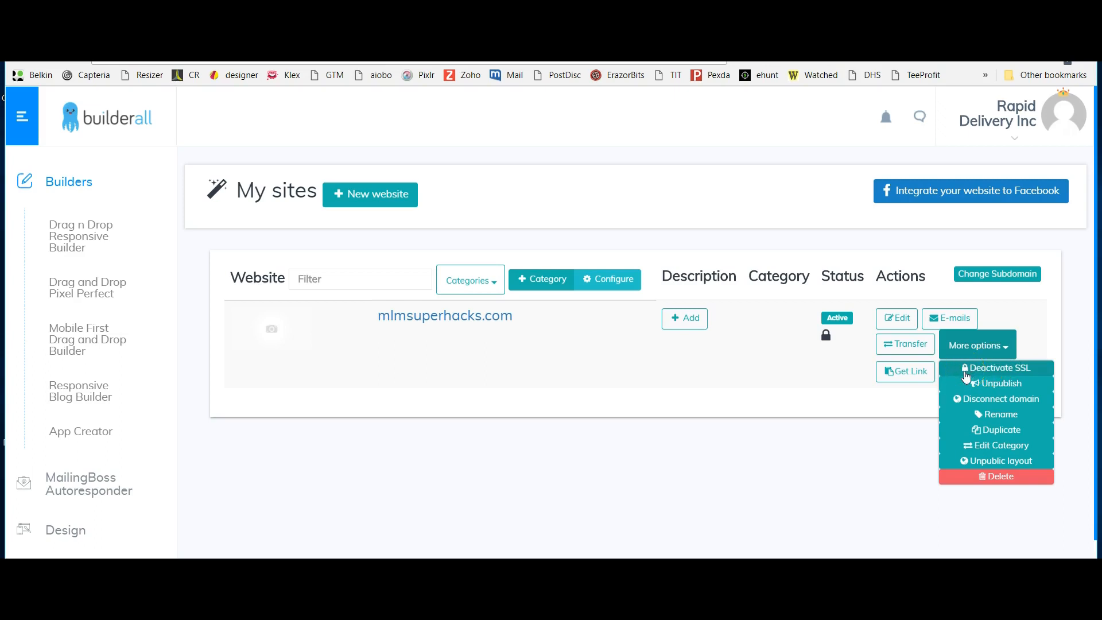
{"action": "left_click", "coordinate": [966, 373]}
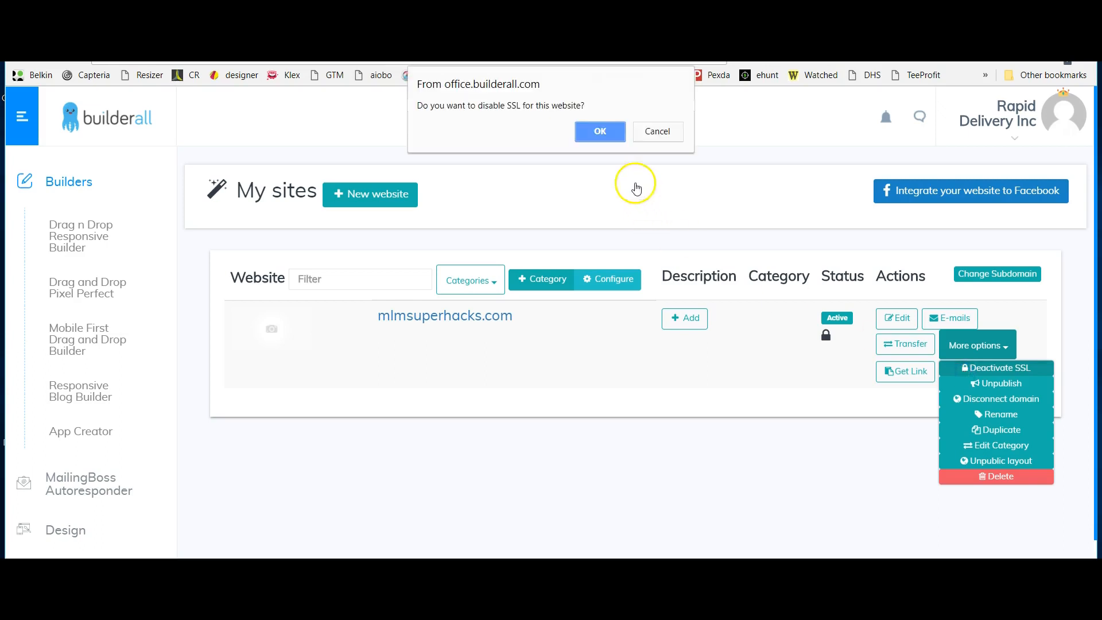
{"action": "left_click", "coordinate": [597, 132]}
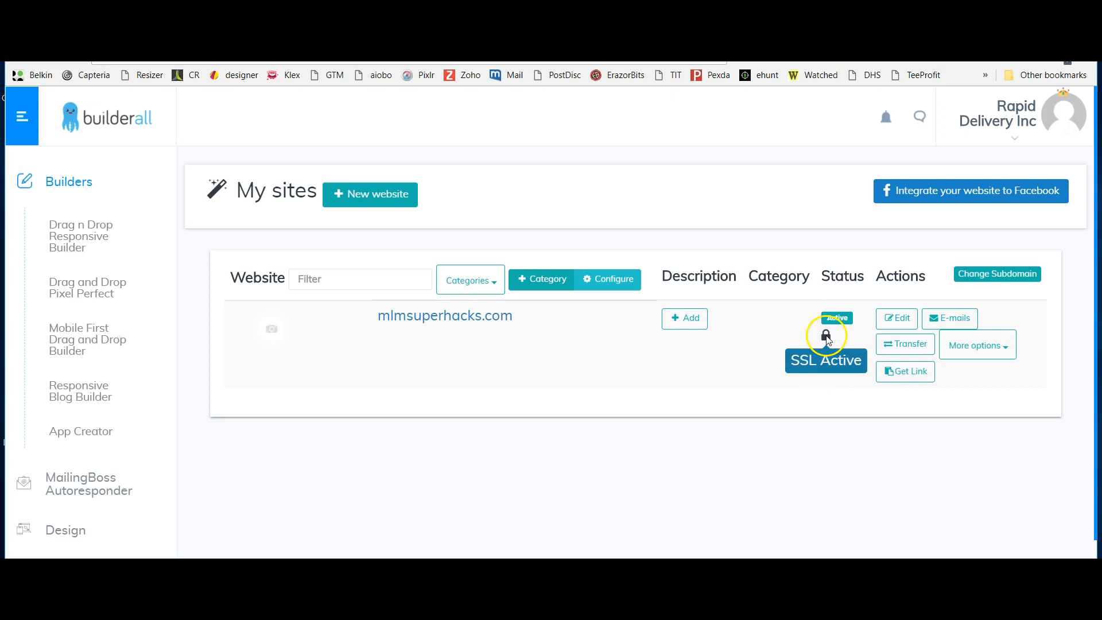
{"action": "left_click", "coordinate": [1008, 353]}
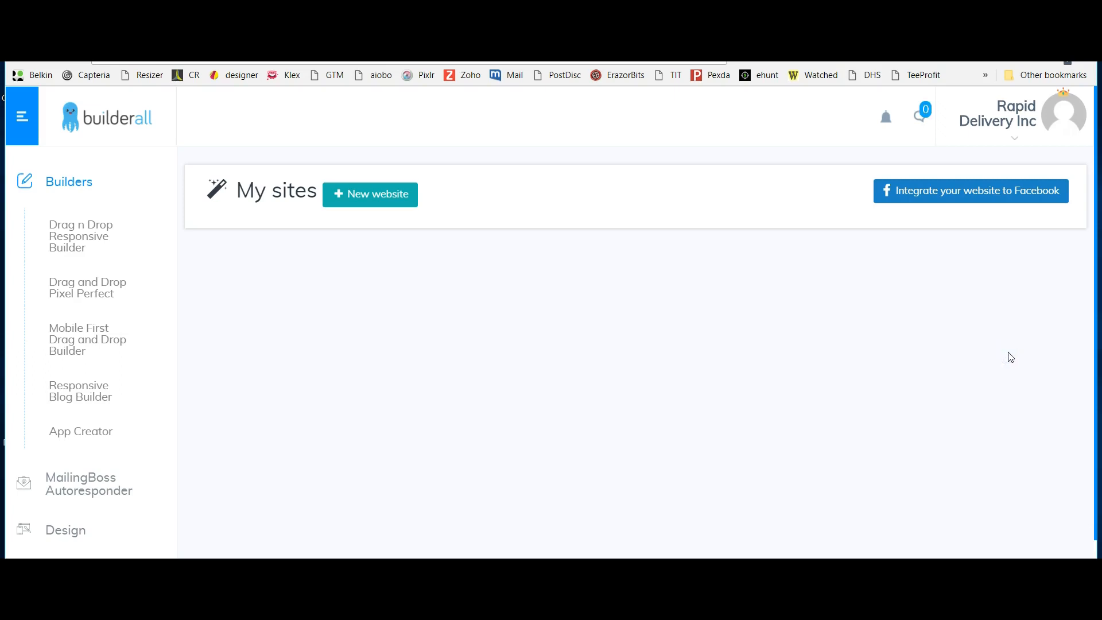
{"action": "left_click", "coordinate": [844, 341]}
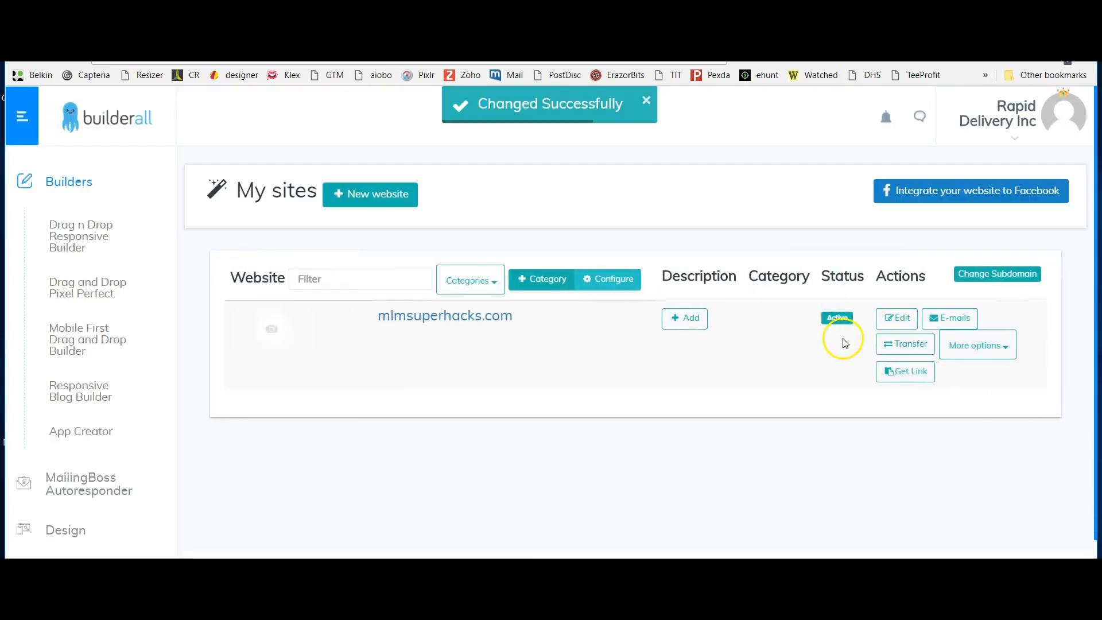
Activate SSL for the mlmsuperhacks.com website and confirm the request
{"action": "left_click", "coordinate": [1006, 346]}
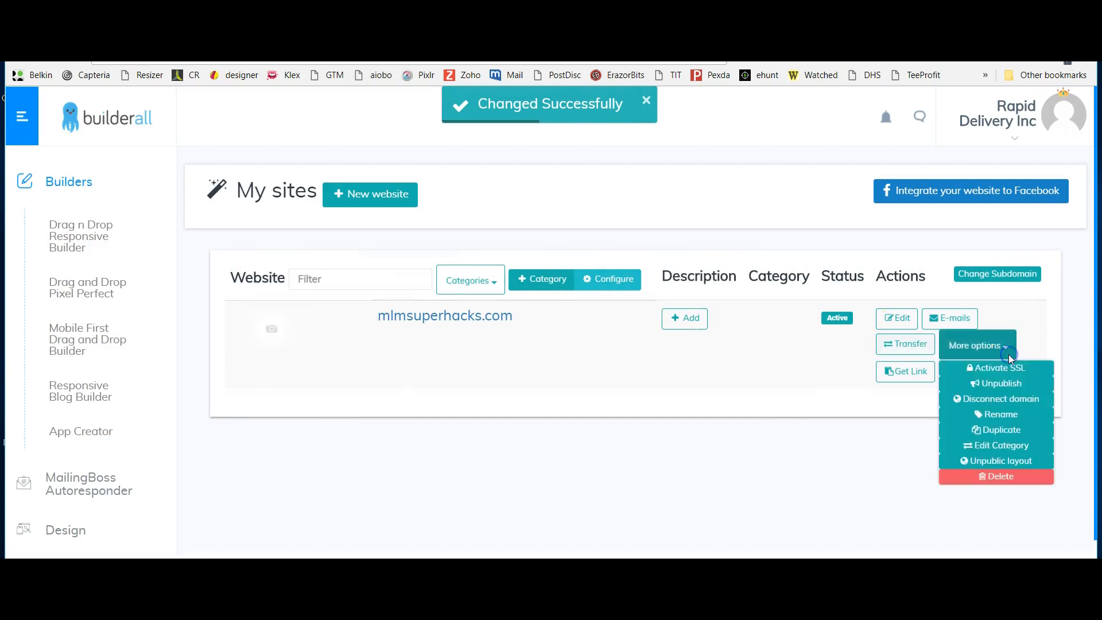
{"action": "left_click", "coordinate": [985, 370]}
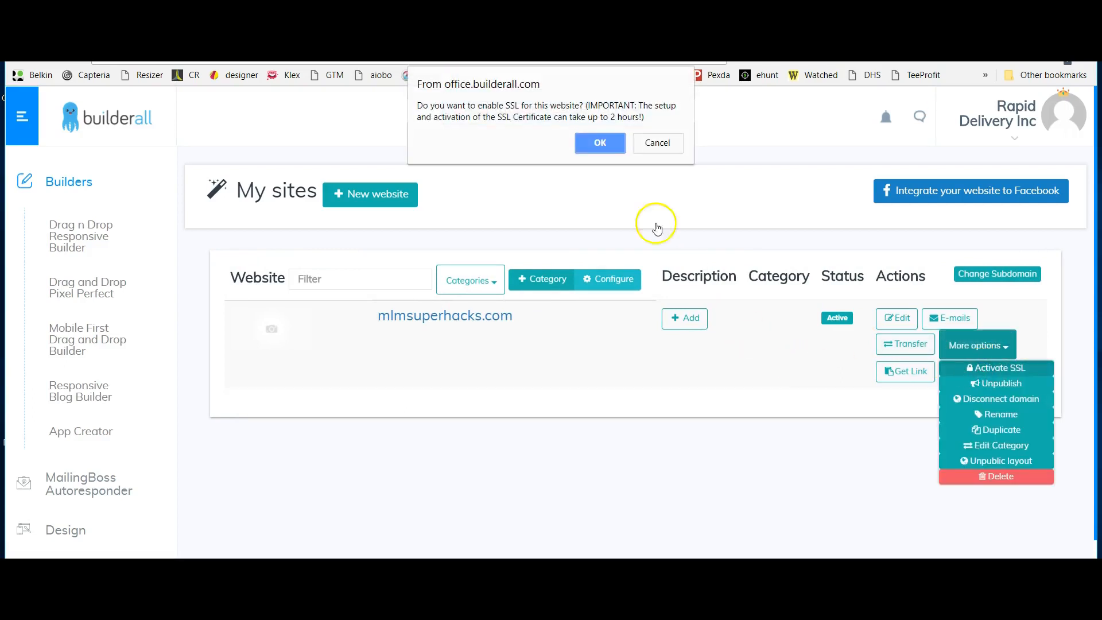
{"action": "left_click", "coordinate": [605, 144]}
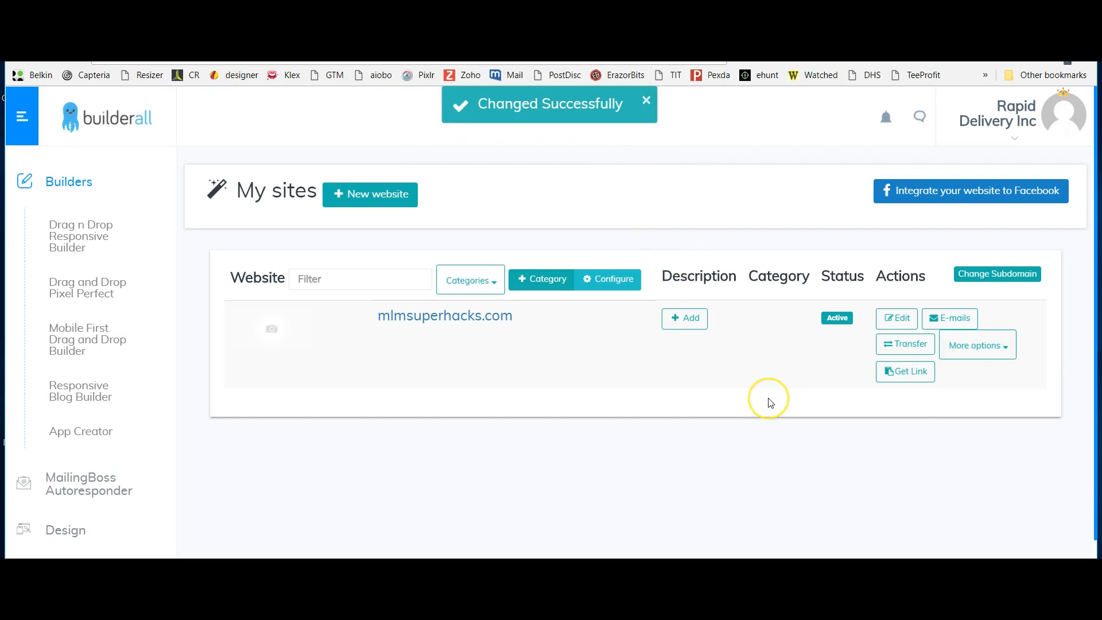